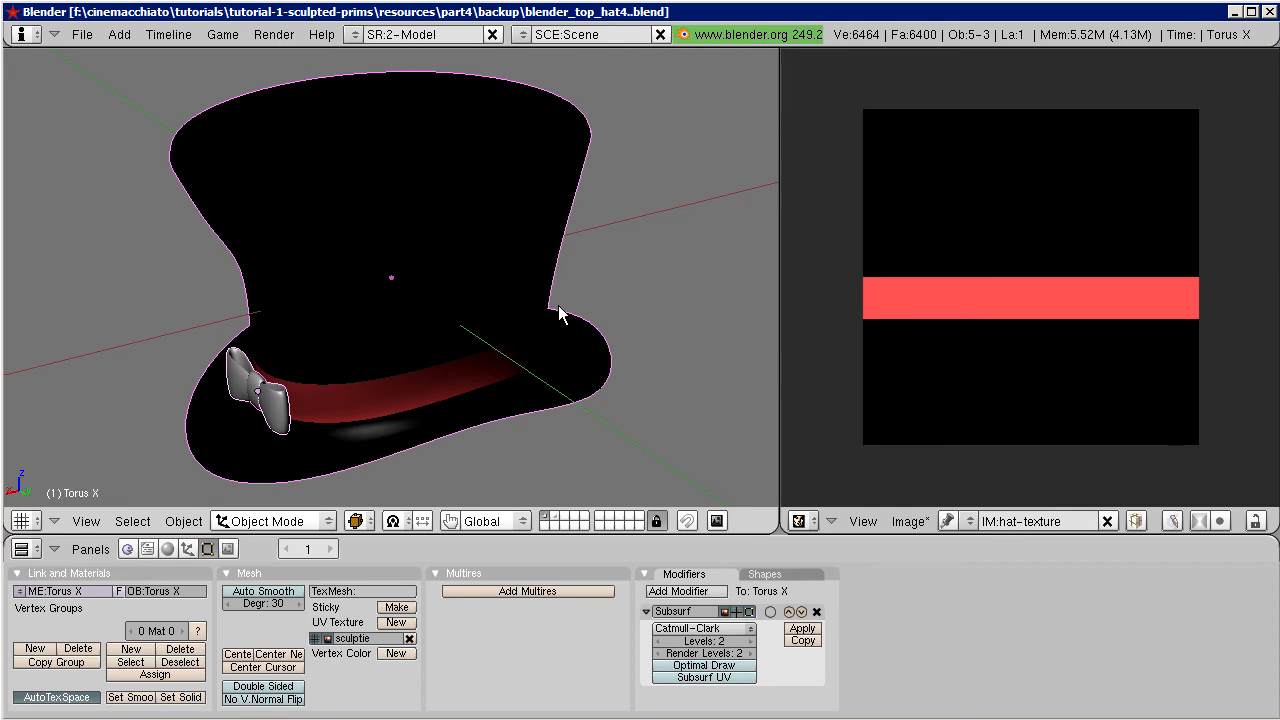
Step: Change the hat-base material colour of the hat to white and return to Object Mode
right_click(491, 283)
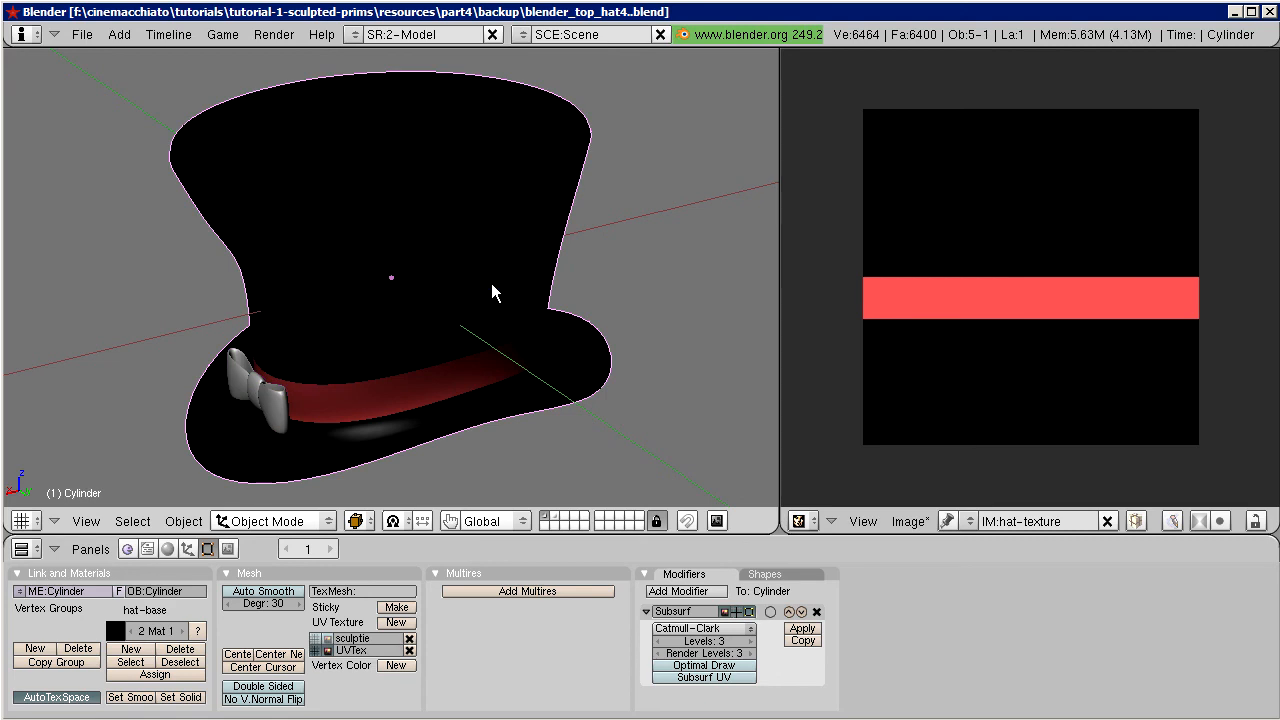
key(Tab)
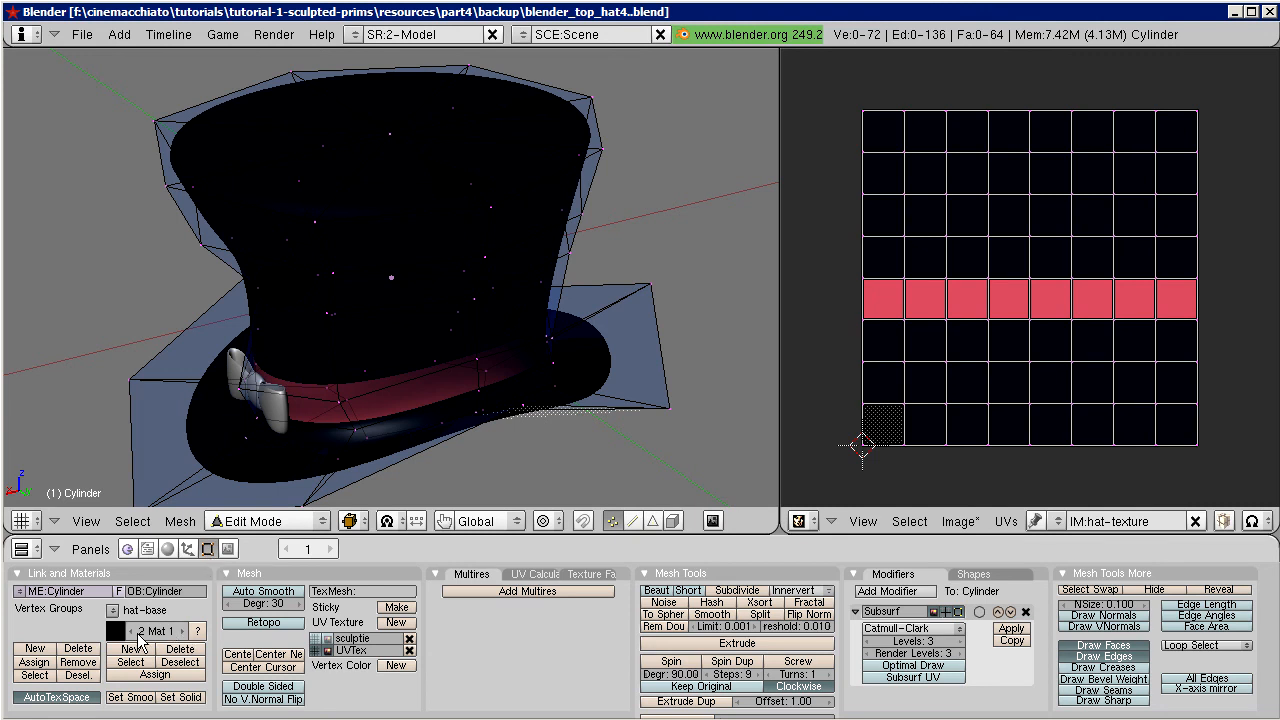
click(183, 631)
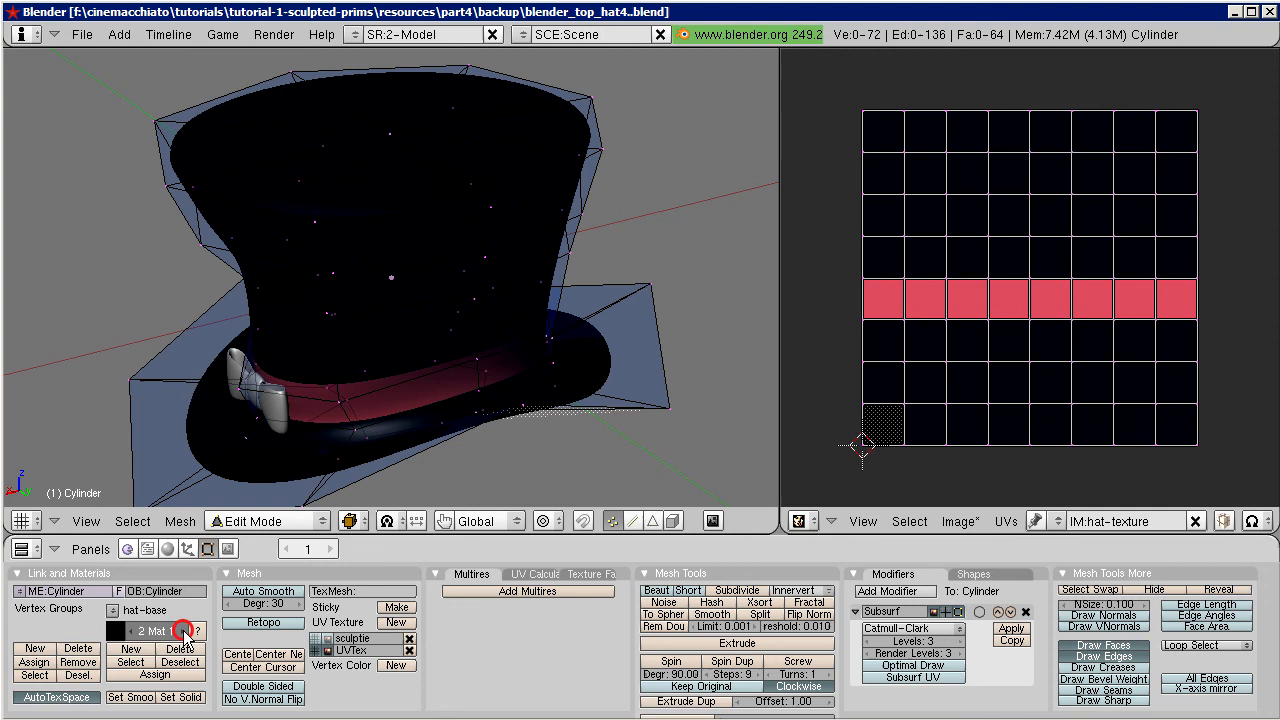
click(131, 631)
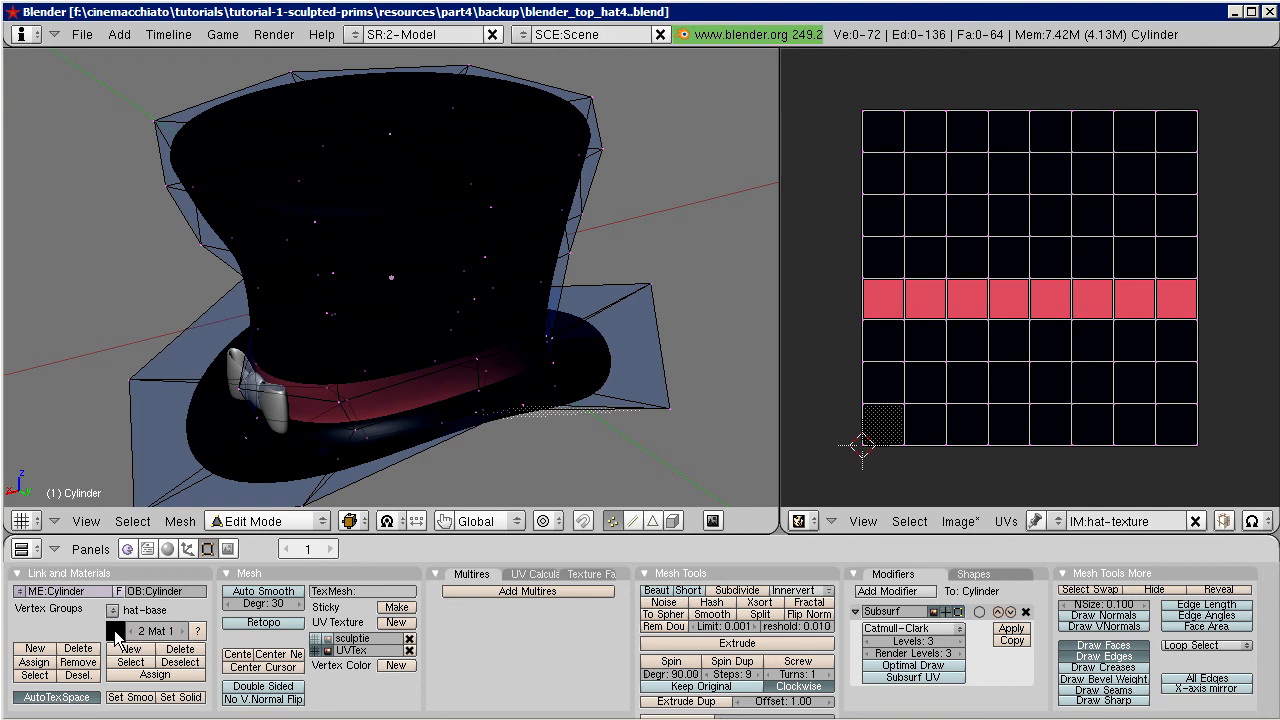
click(114, 630)
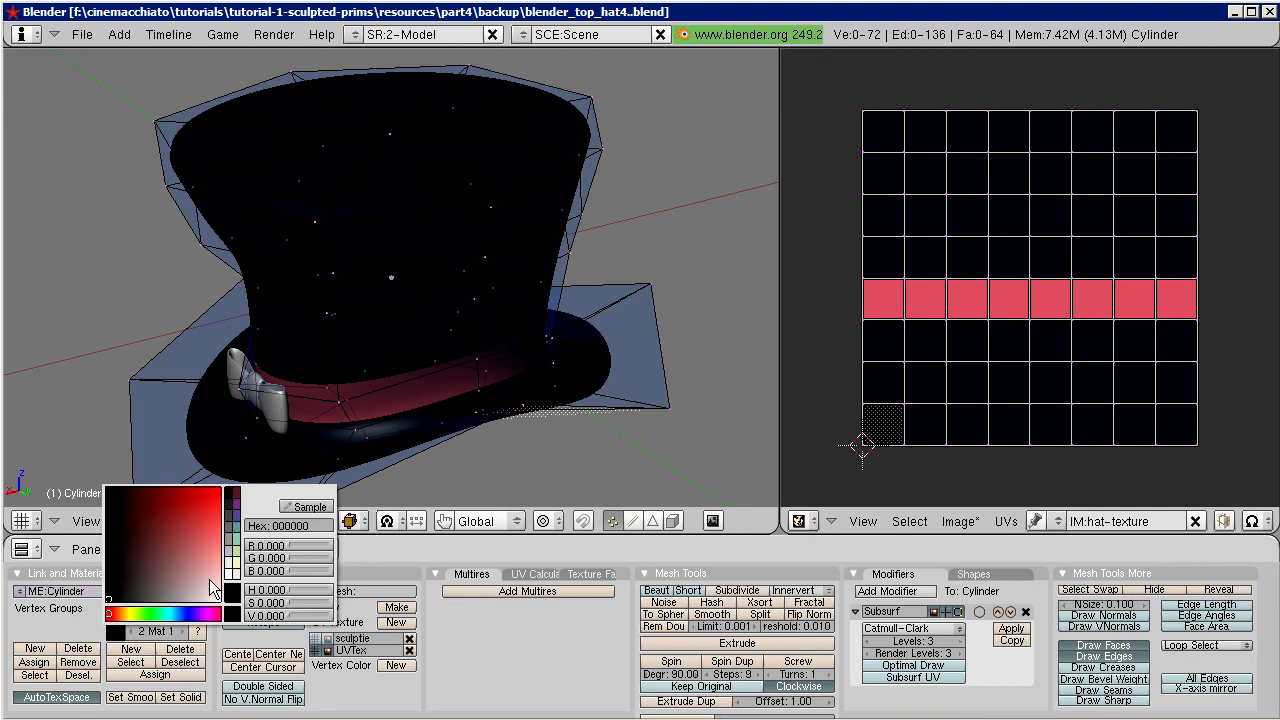
click(230, 575)
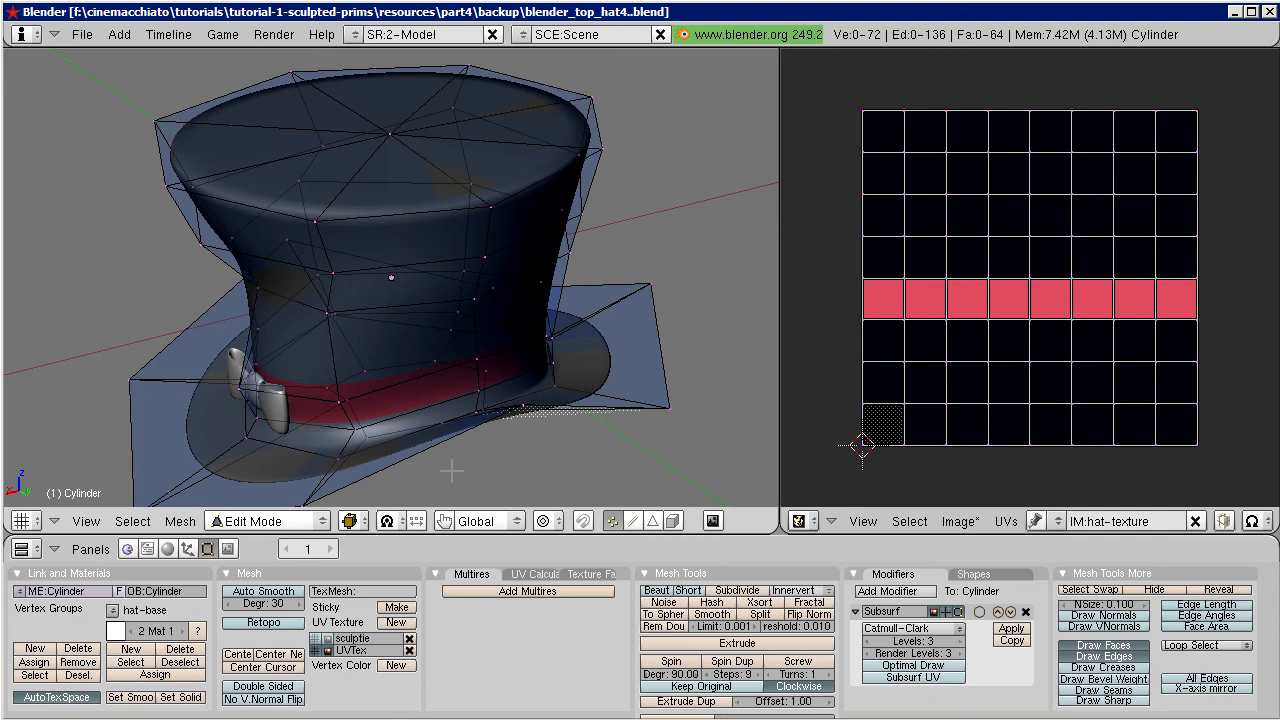
key(Tab)
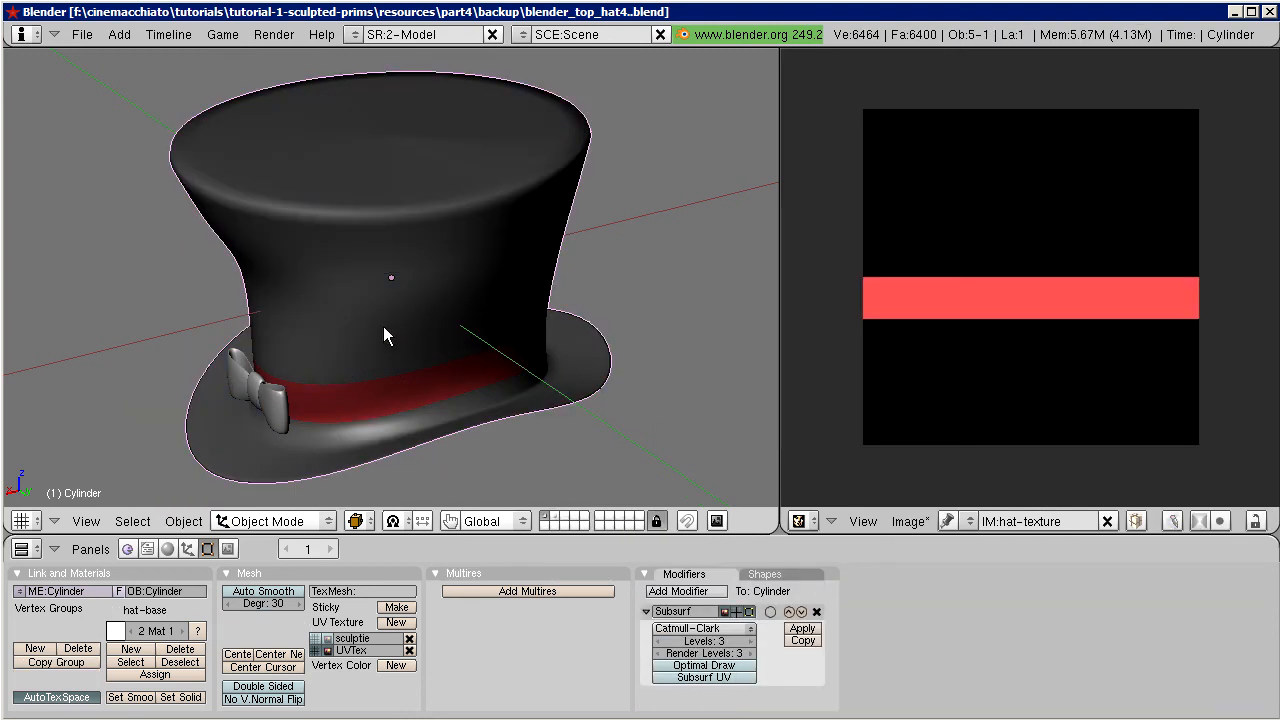
Step: Duplicate the hat together with both bow parts, keeping the copies in place over the originals
shift+right_click(276, 402)
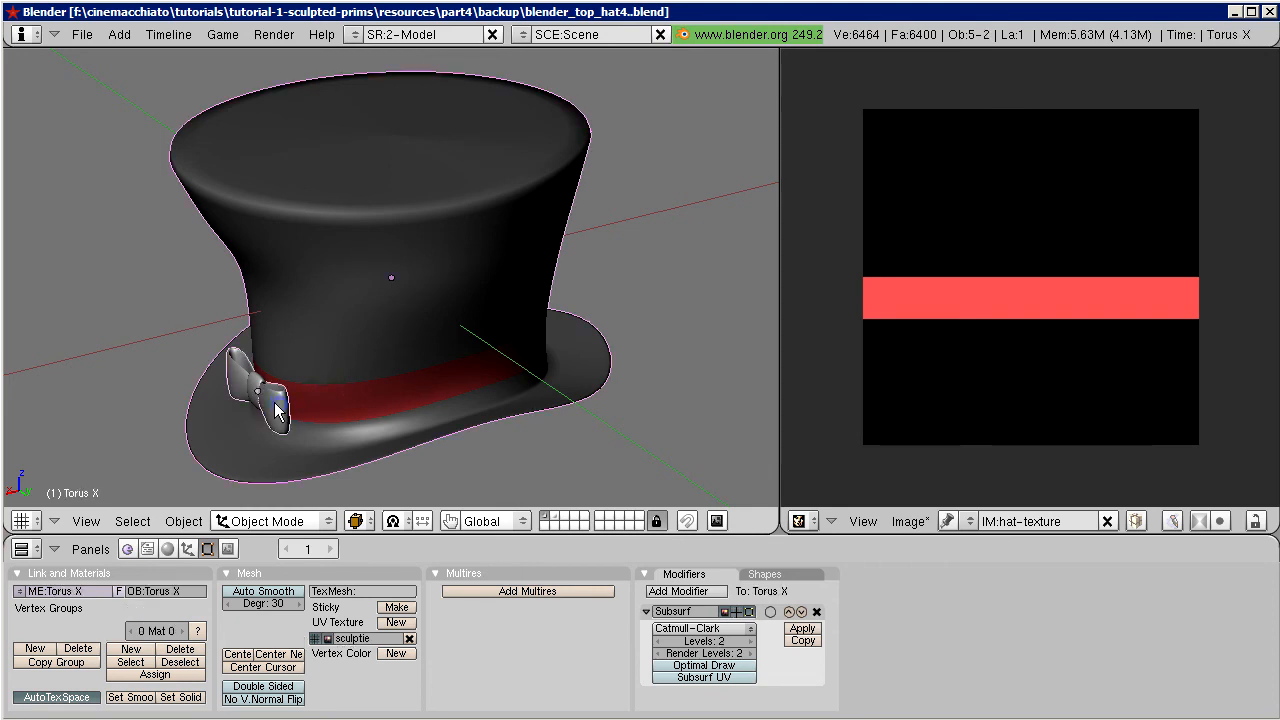
shift+right_click(256, 385)
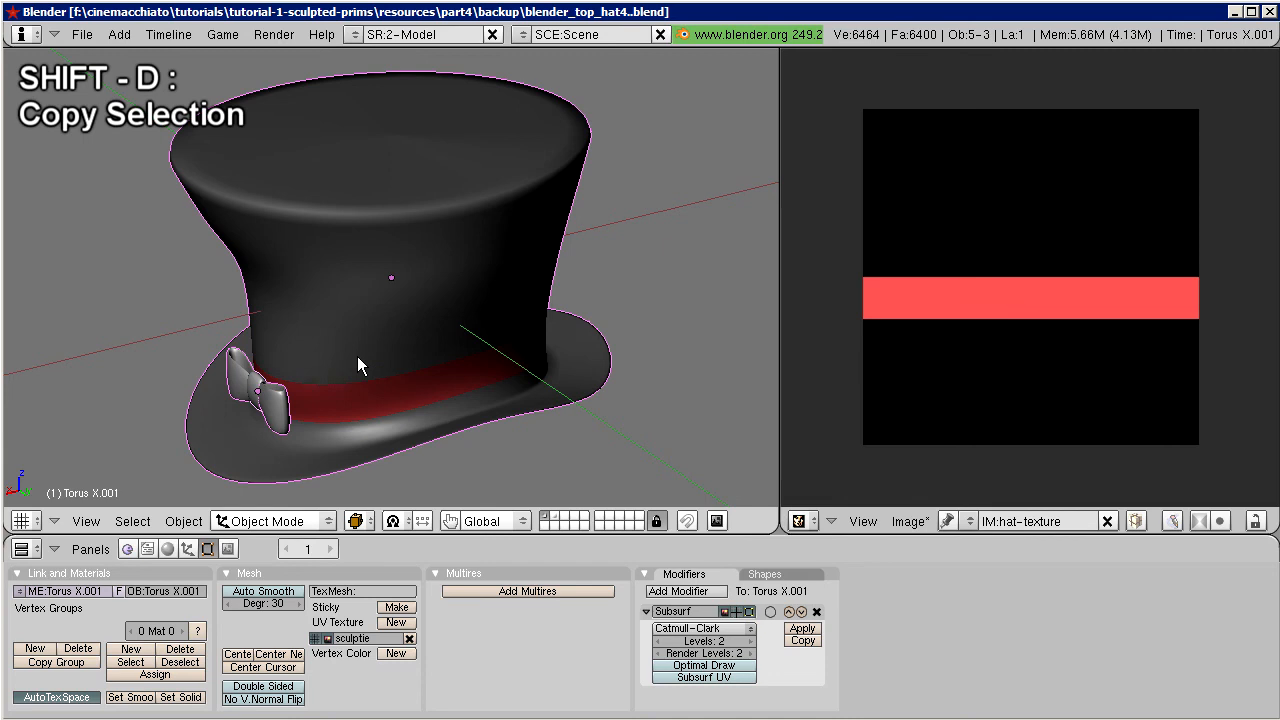
key(shift+d)
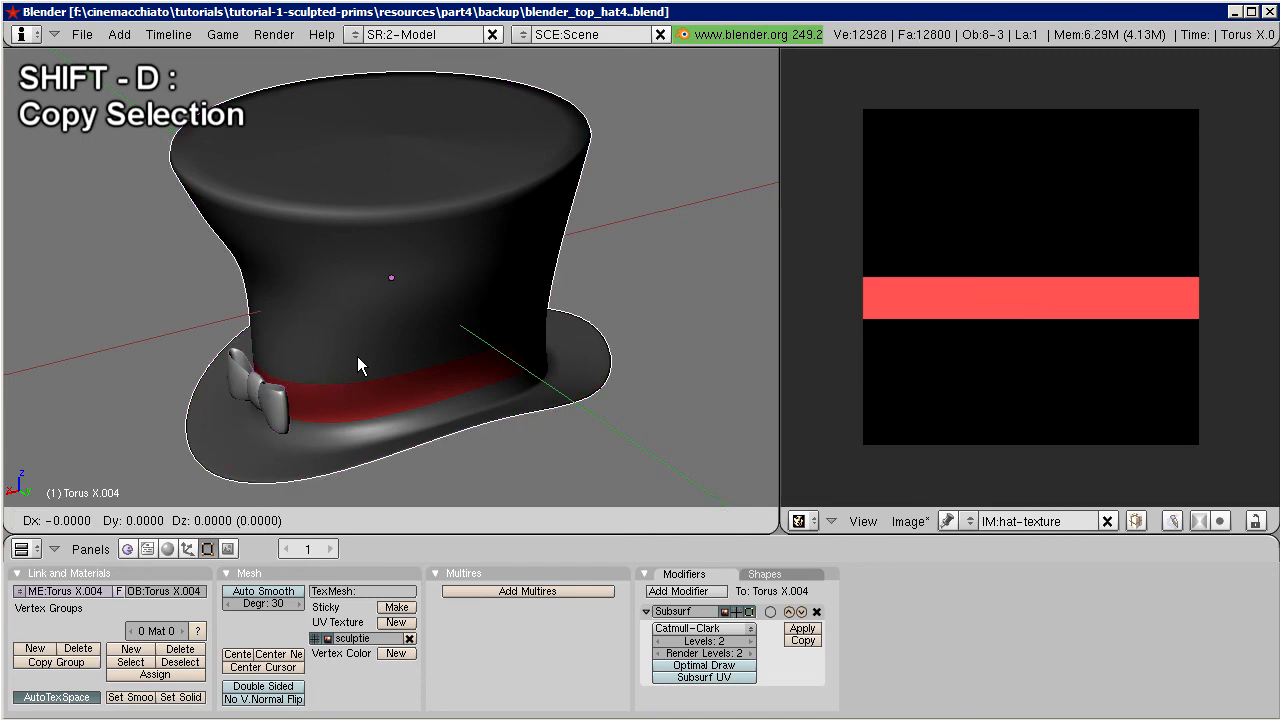
click(357, 356)
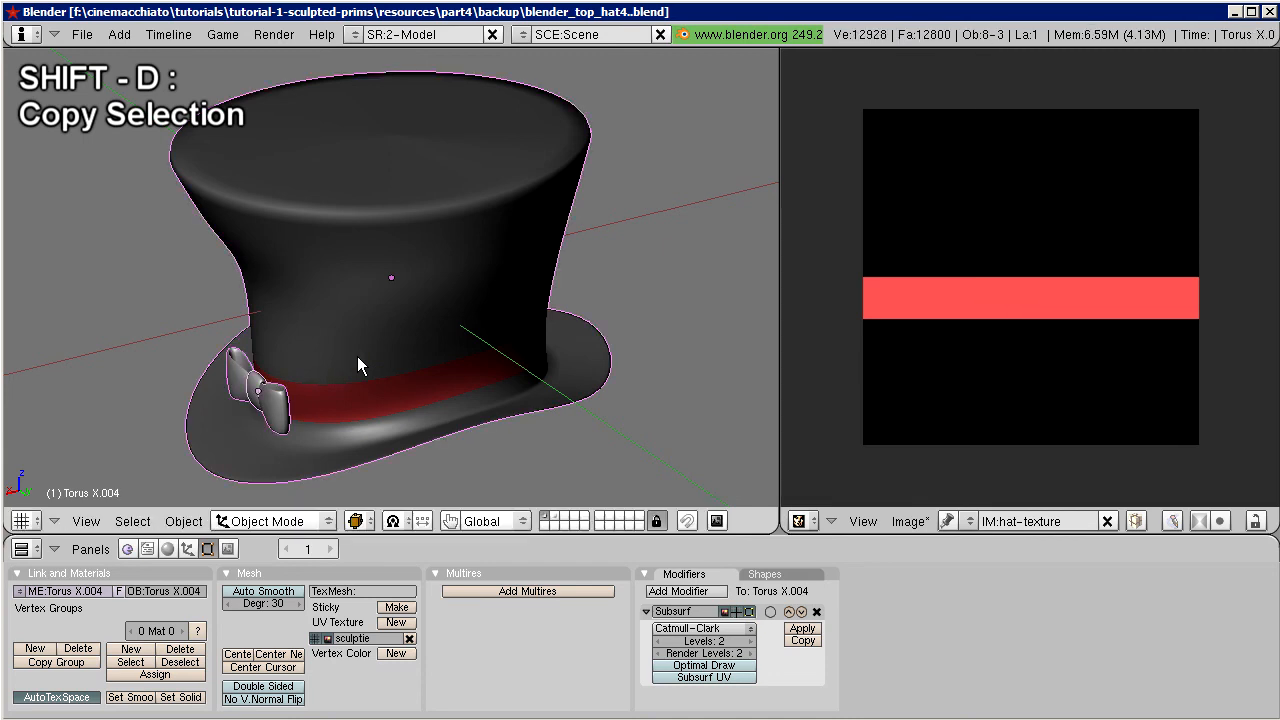
key(g)
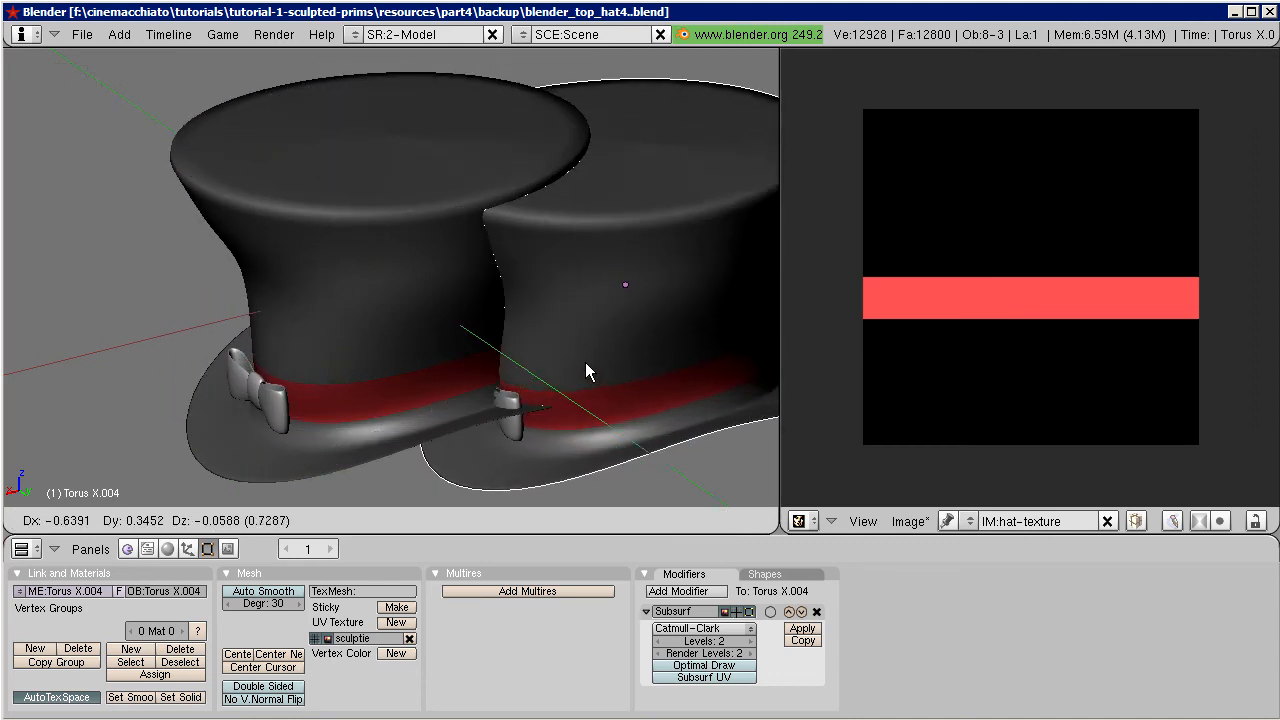
key(Escape)
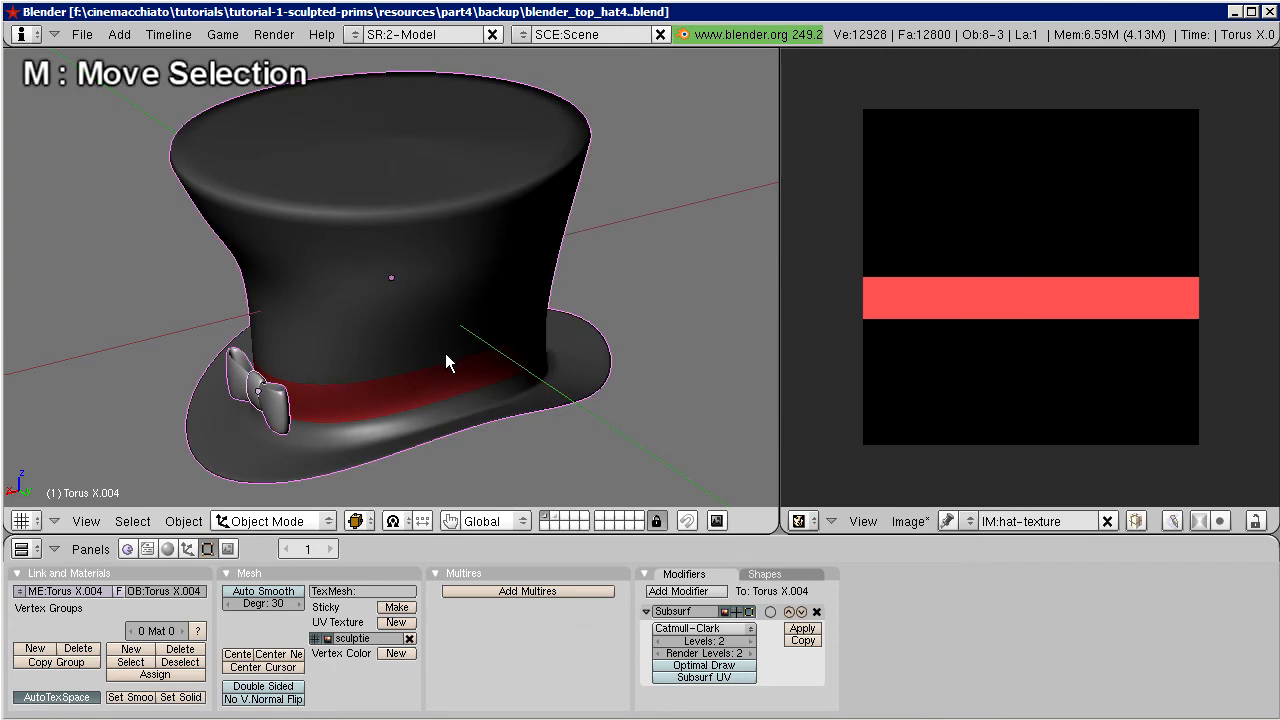
Step: Move the duplicated hat and bow to layer 11, check that layer, and return to layer 1
key(m)
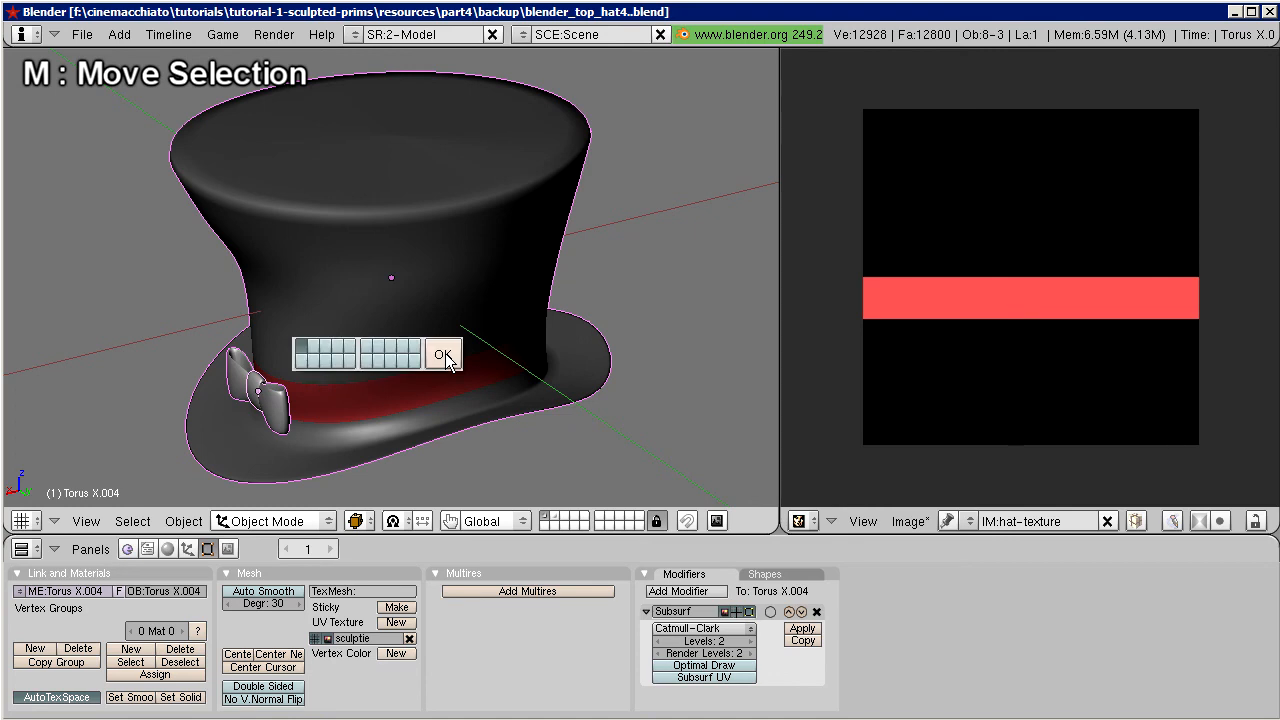
click(366, 346)
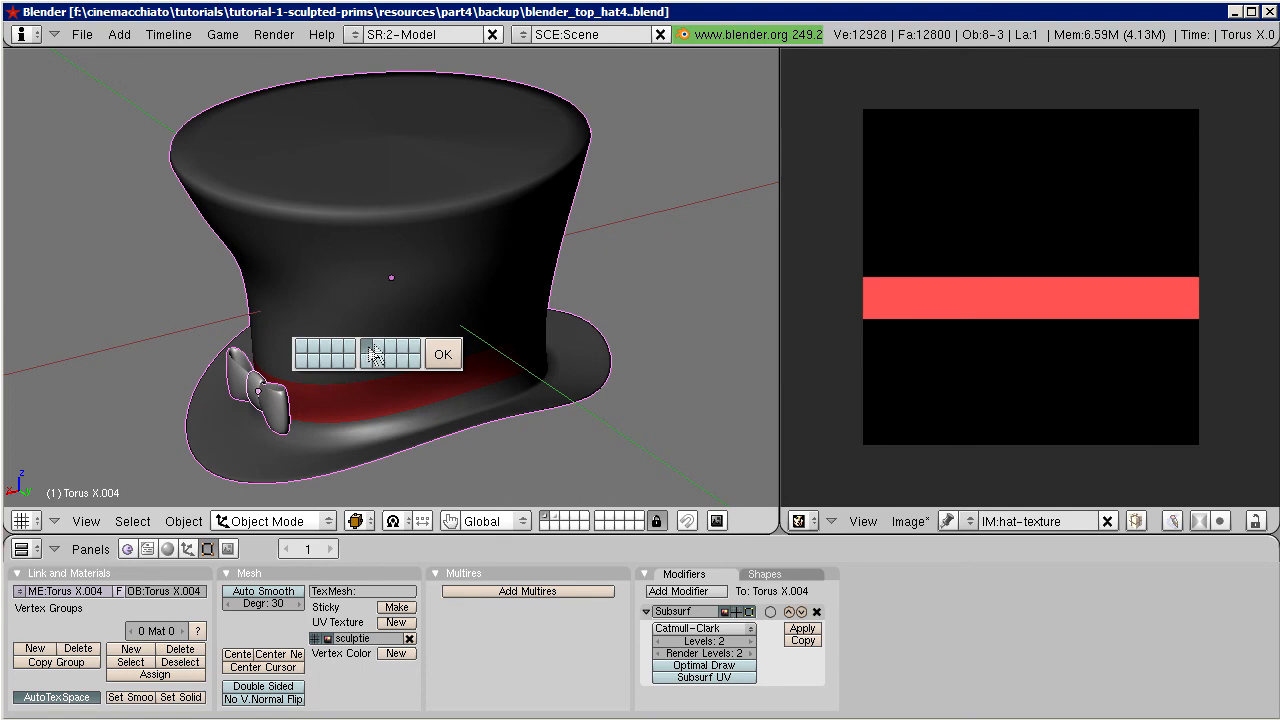
click(441, 352)
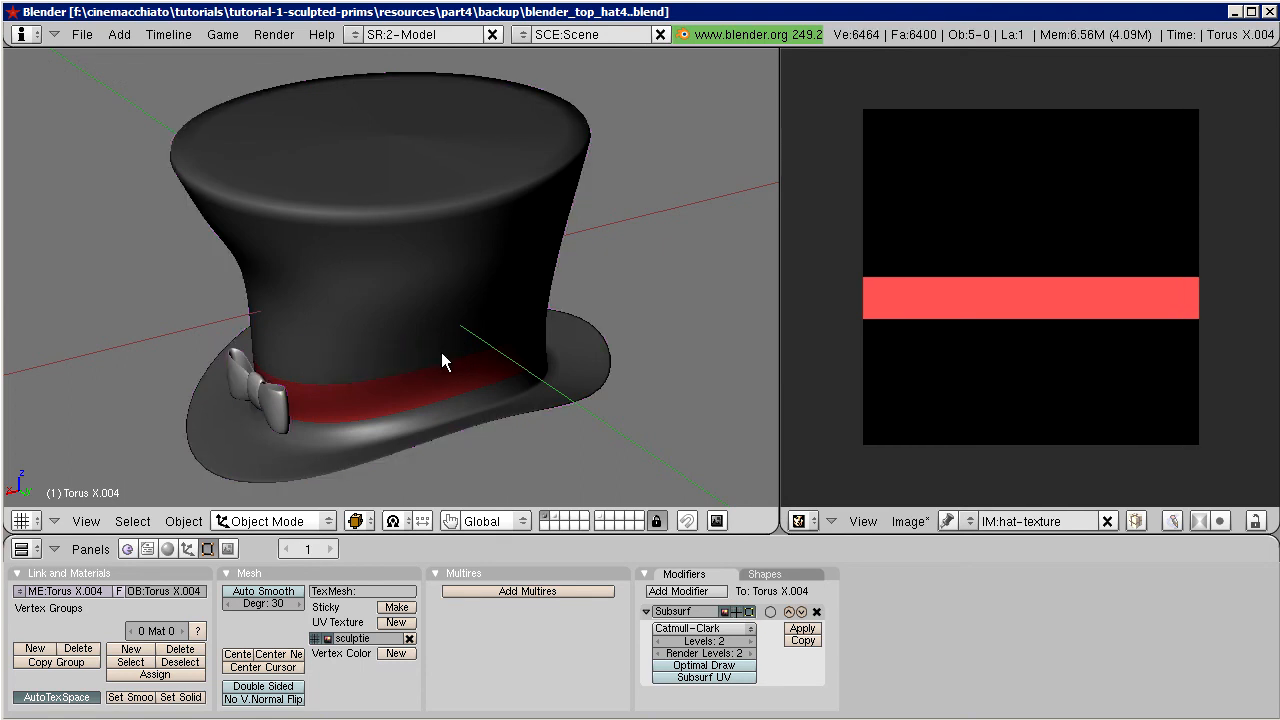
click(597, 518)
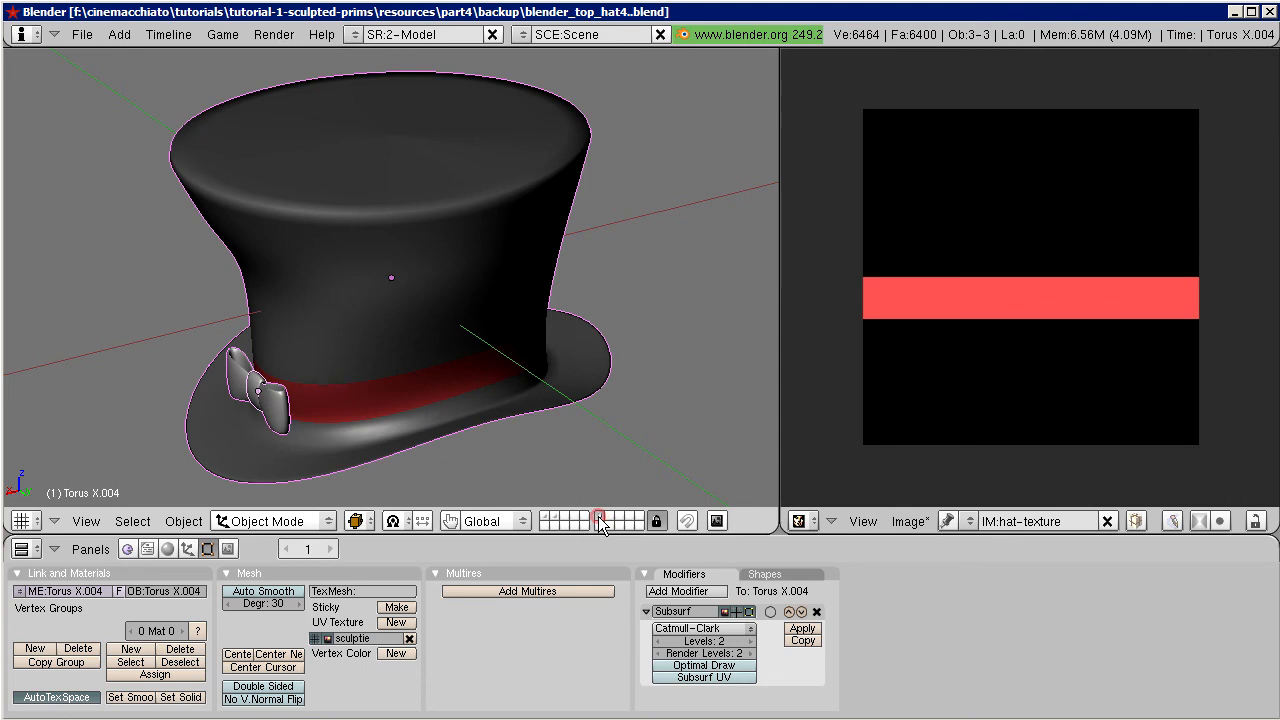
click(543, 518)
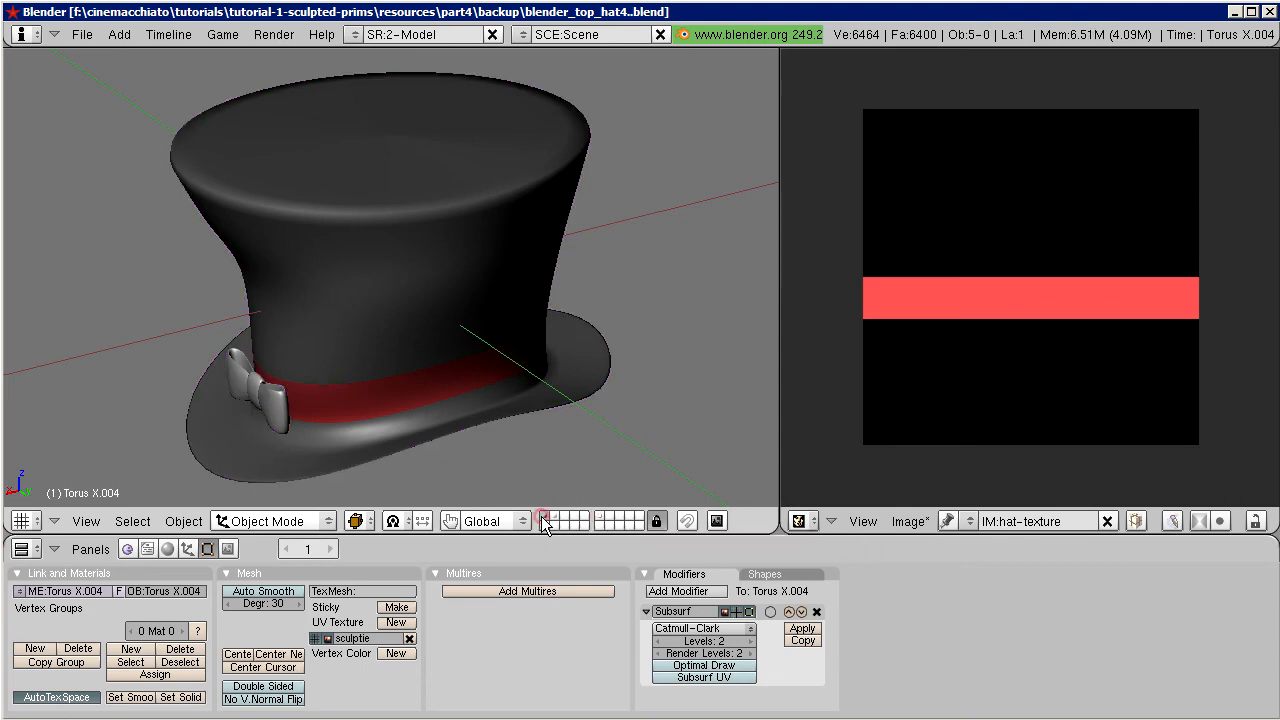
Step: Select the original hat's entire mesh in Edit Mode and assign it a new black 1024 by 1024 image
right_click(367, 333)
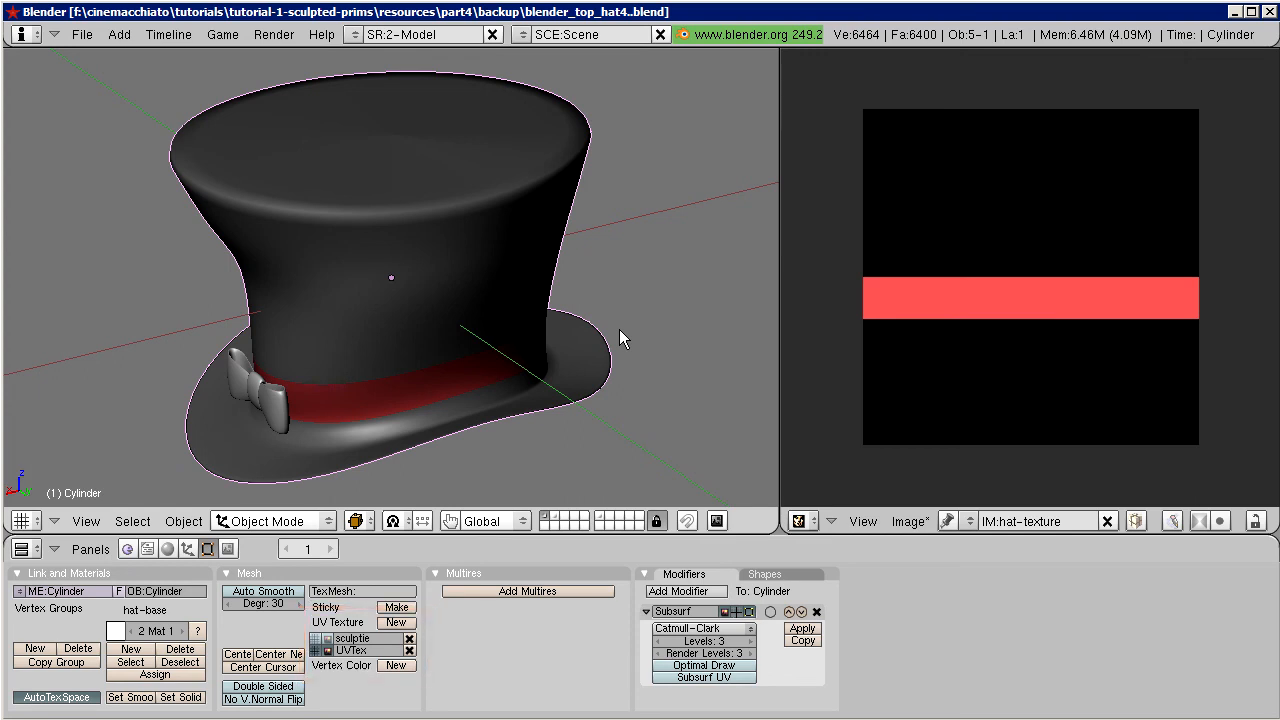
key(Tab)
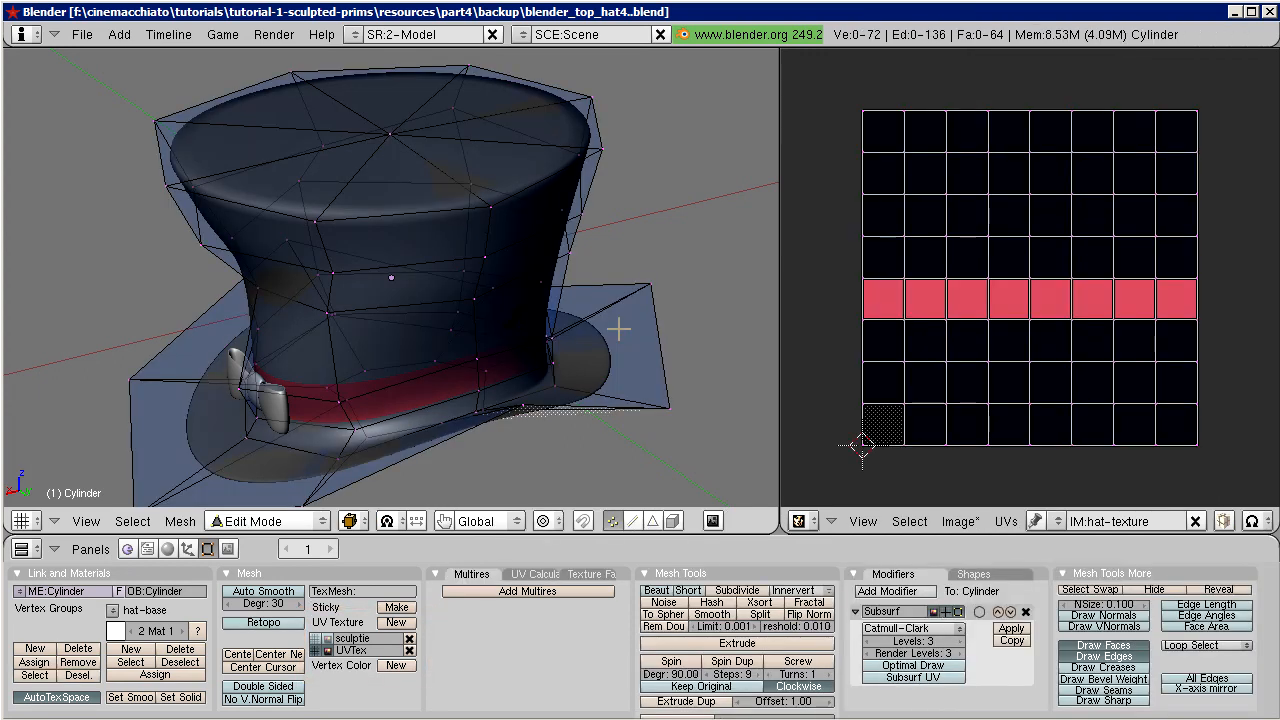
key(a)
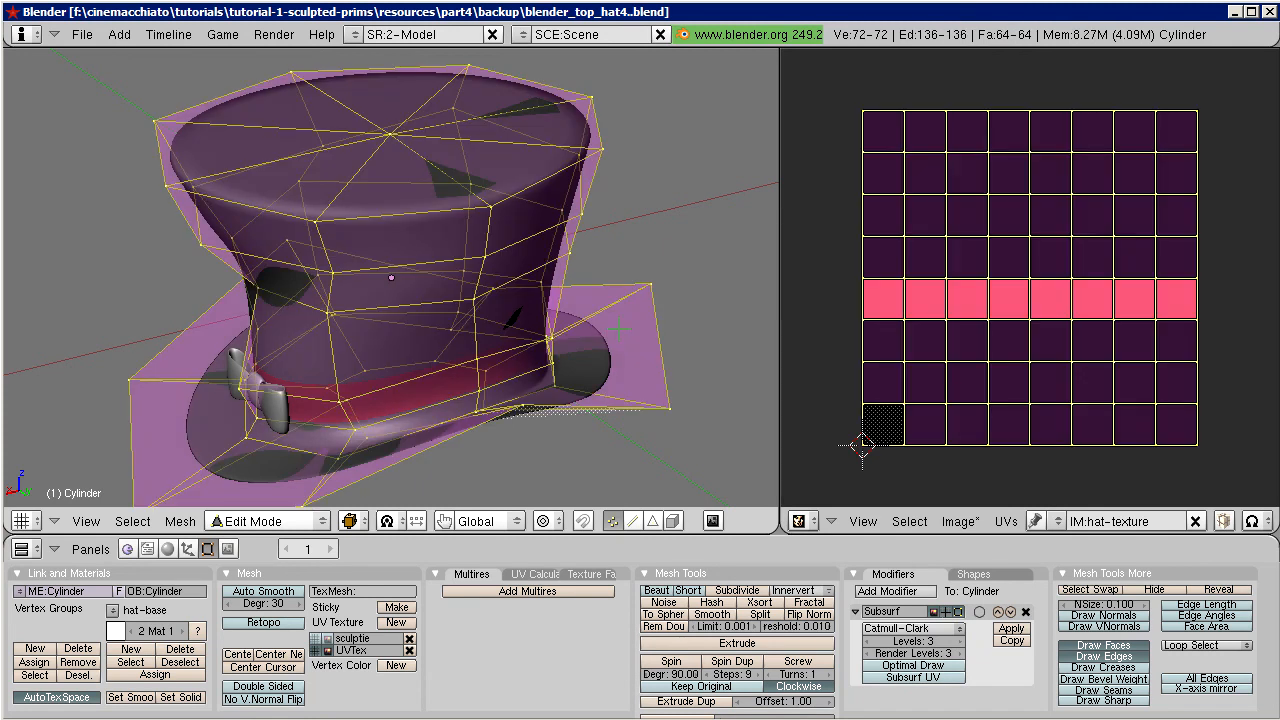
click(955, 521)
click(960, 499)
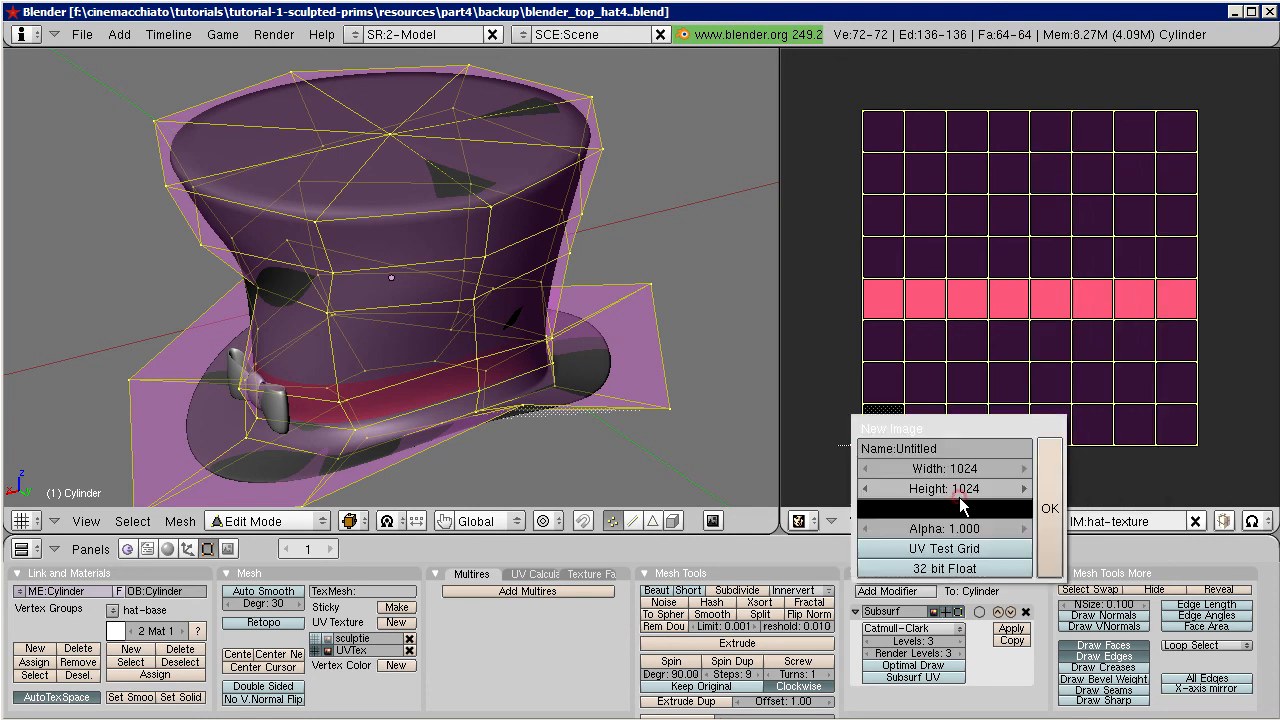
click(940, 469)
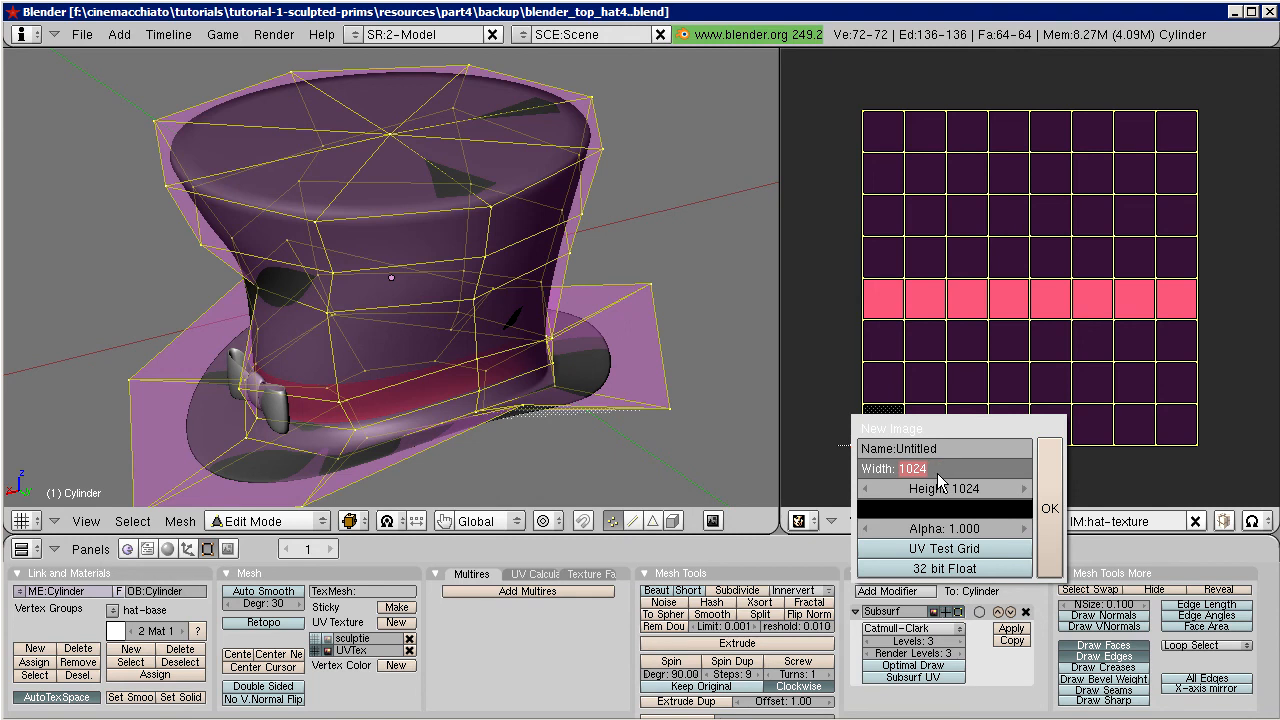
key(Return)
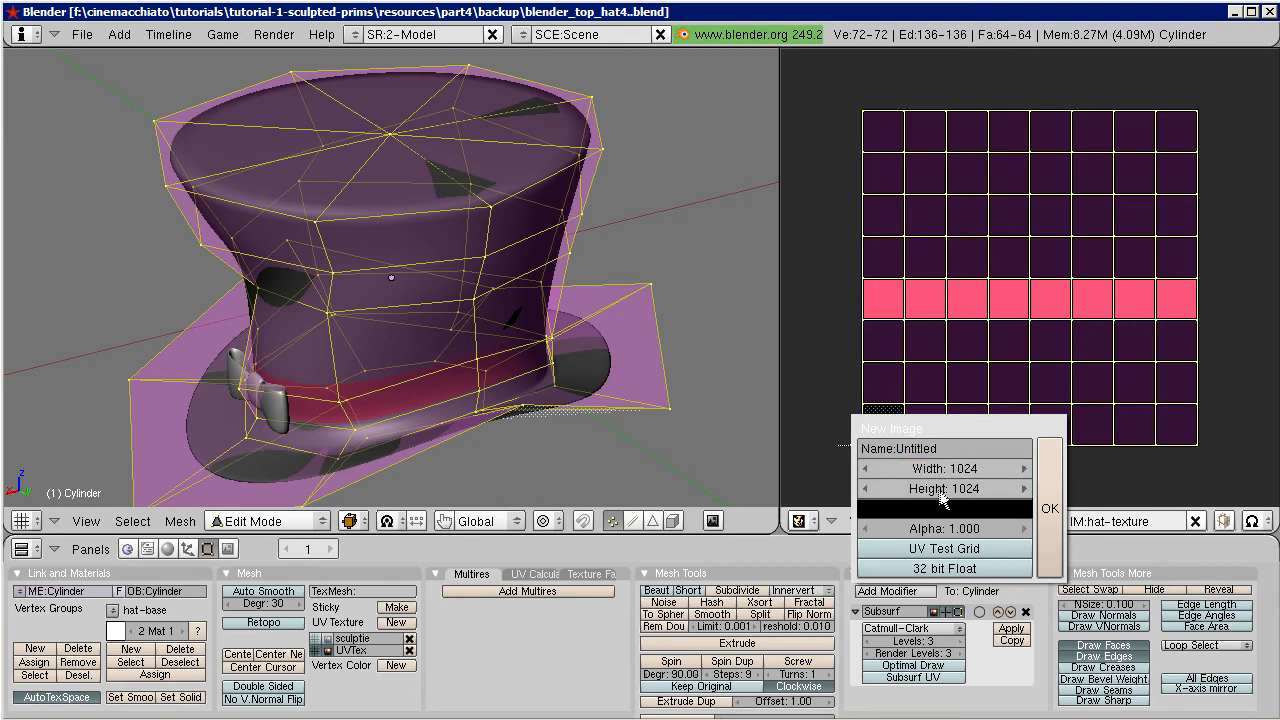
click(935, 489)
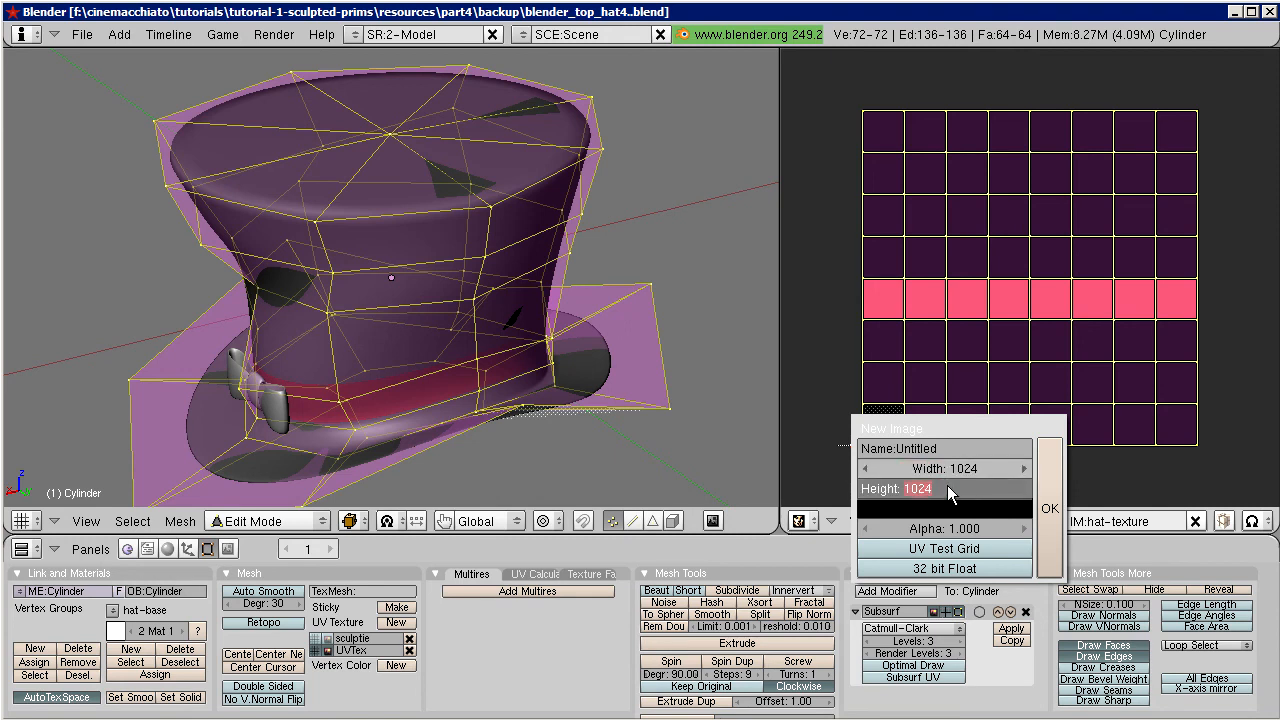
key(Return)
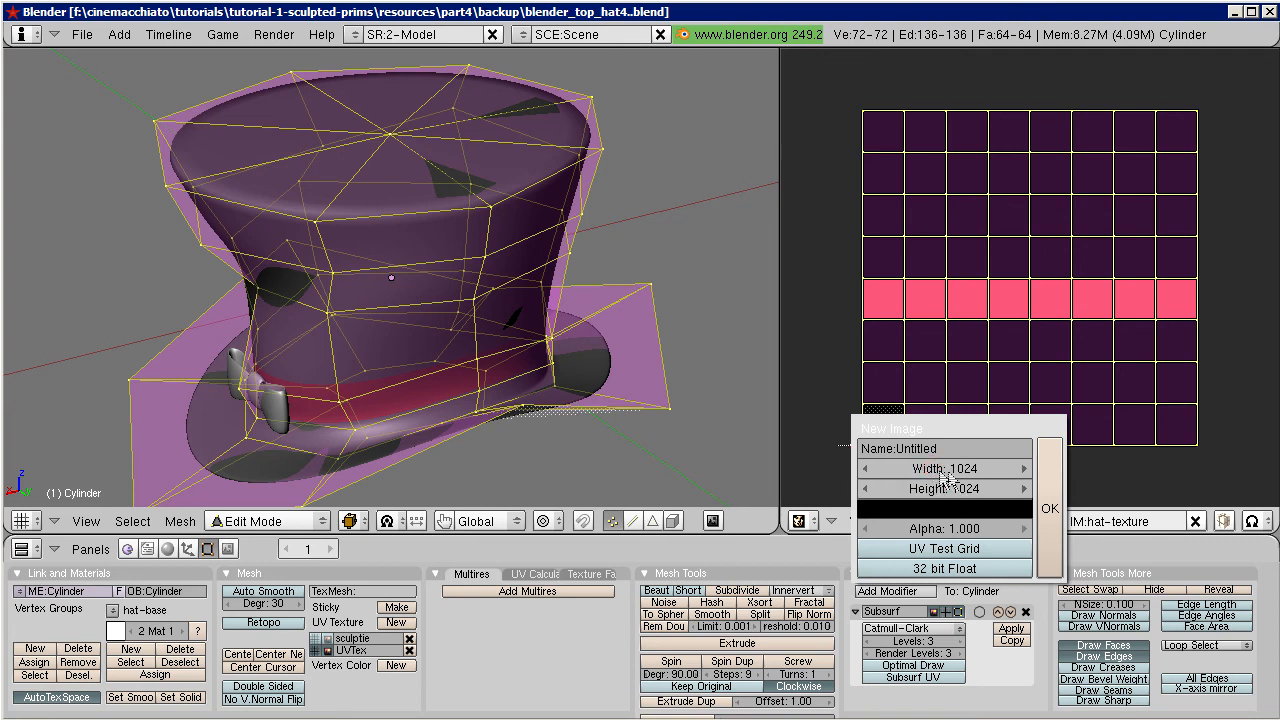
click(1050, 549)
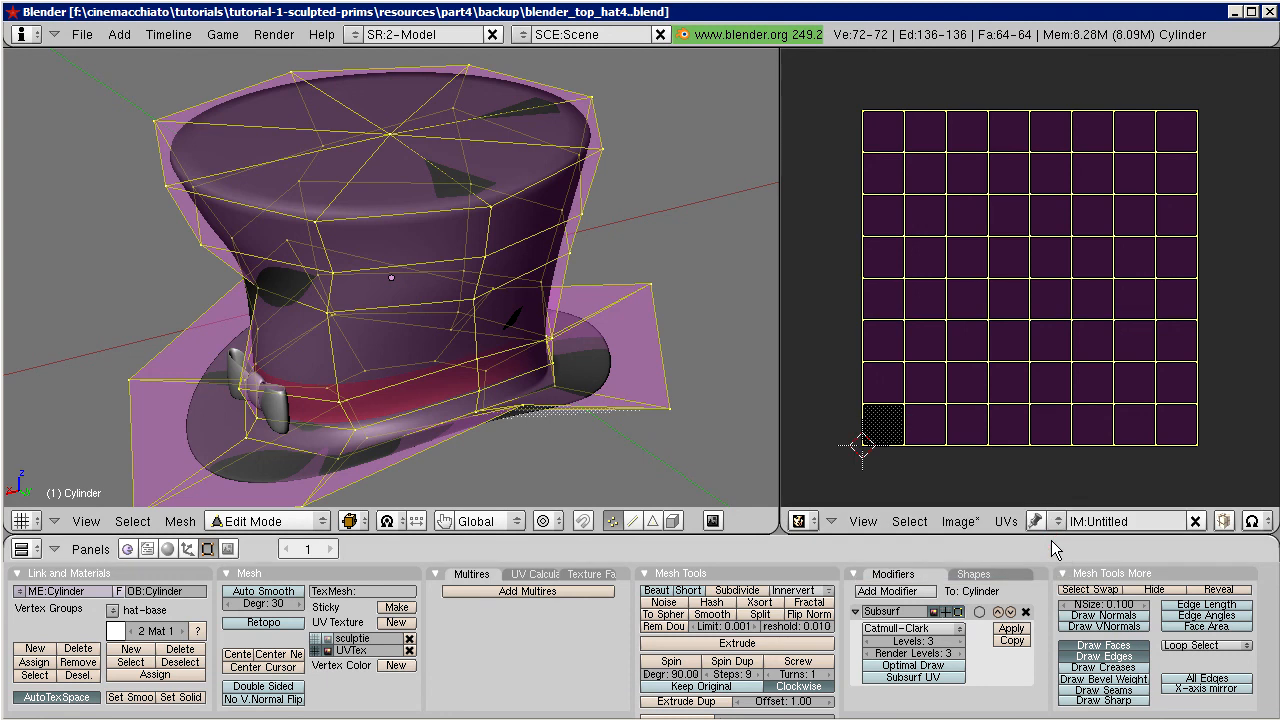
Step: Rename the new image as AO-map
click(1076, 540)
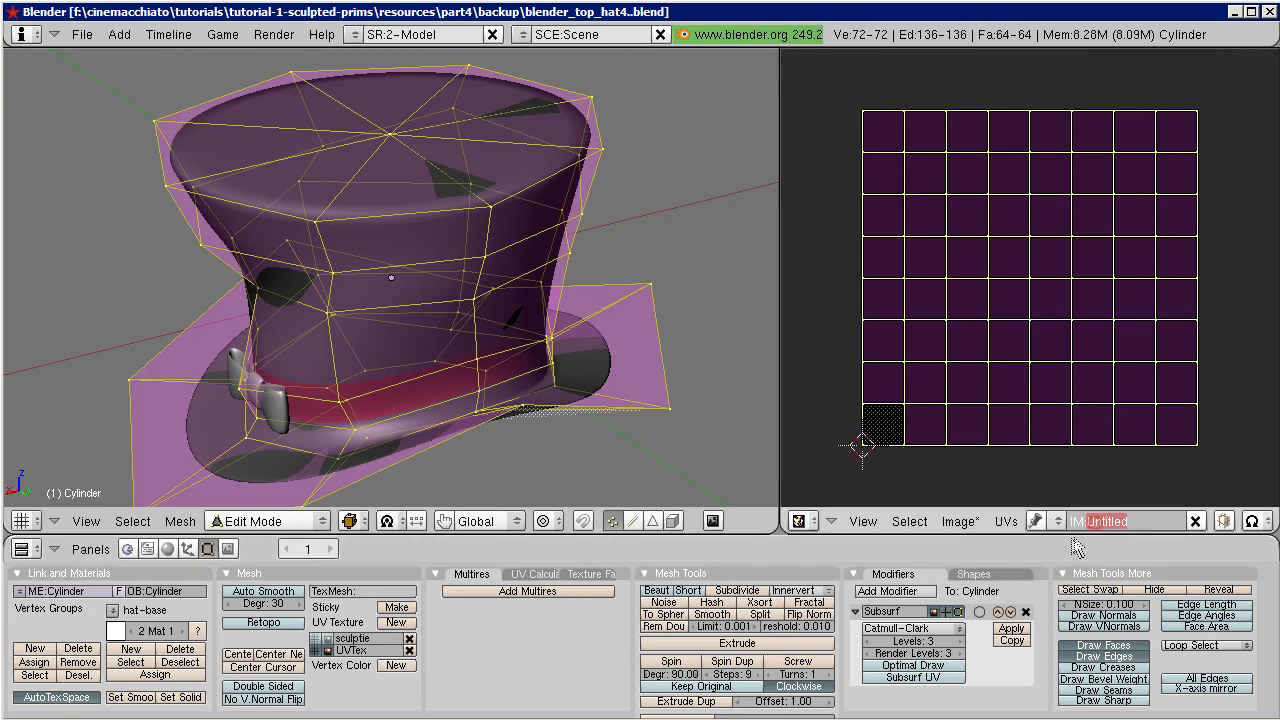
text(AO-map)
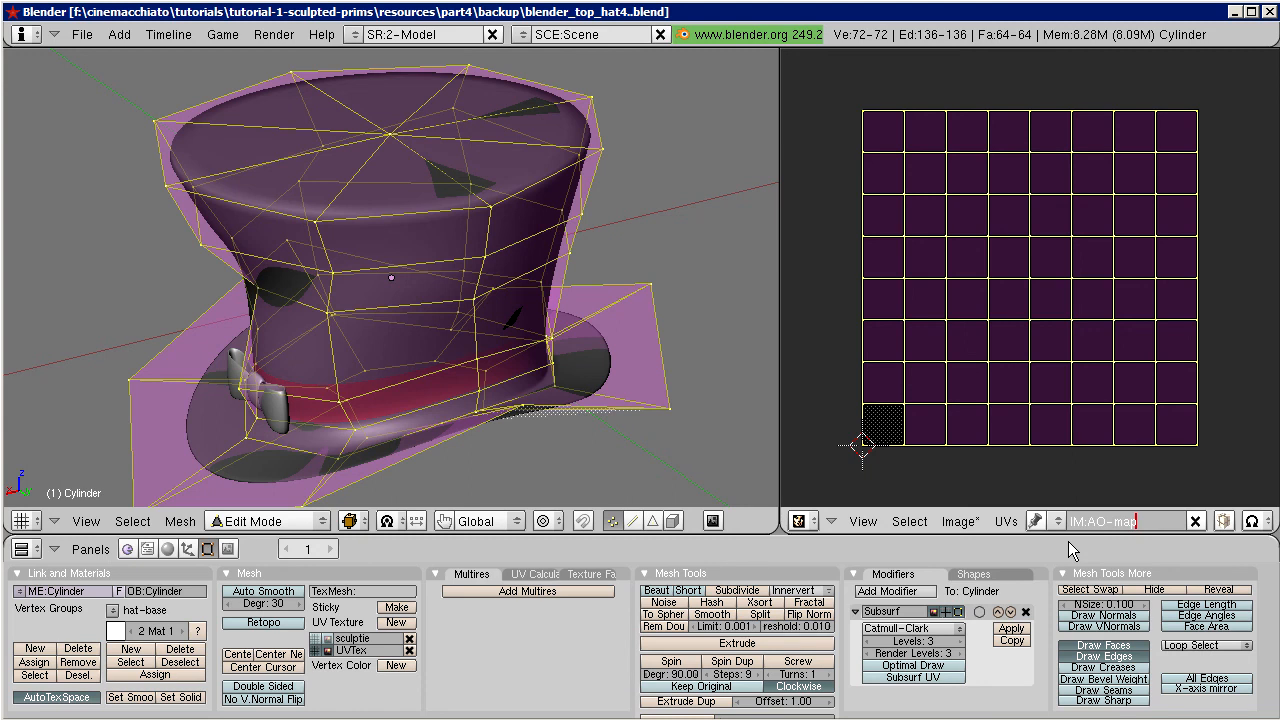
key(Return)
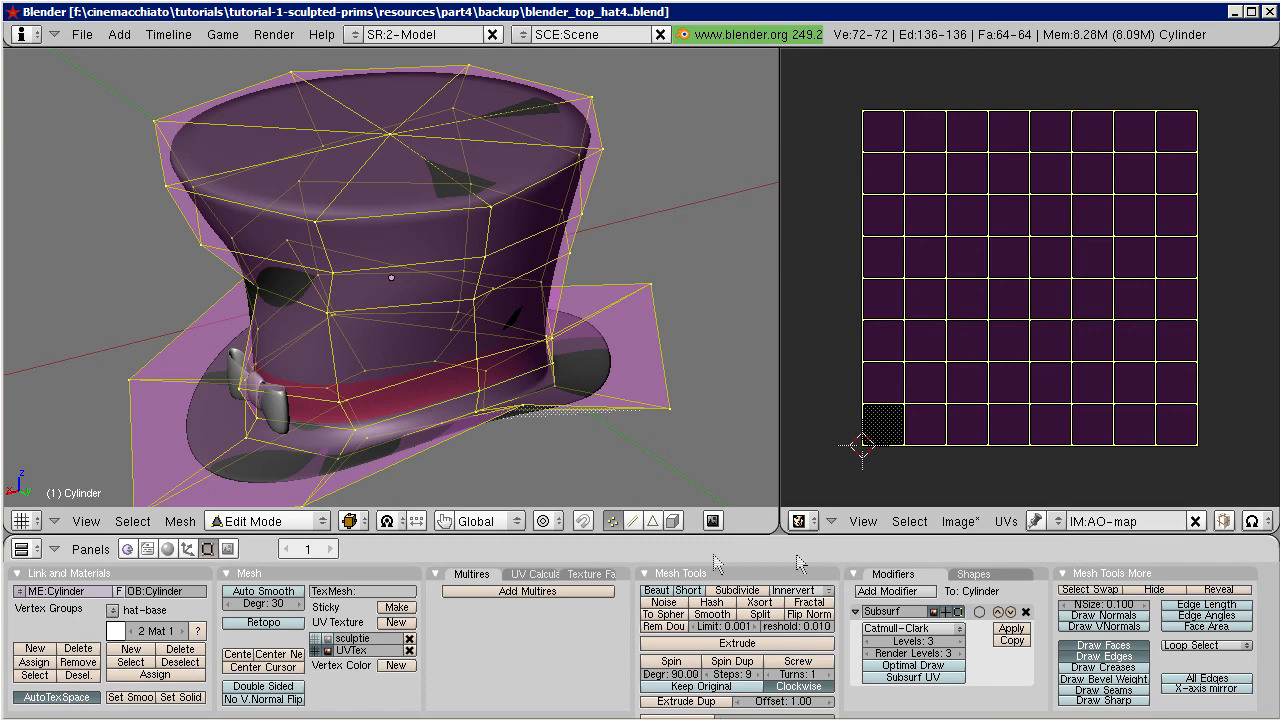
Step: Enable Ambient Occlusion in the world settings
click(167, 549)
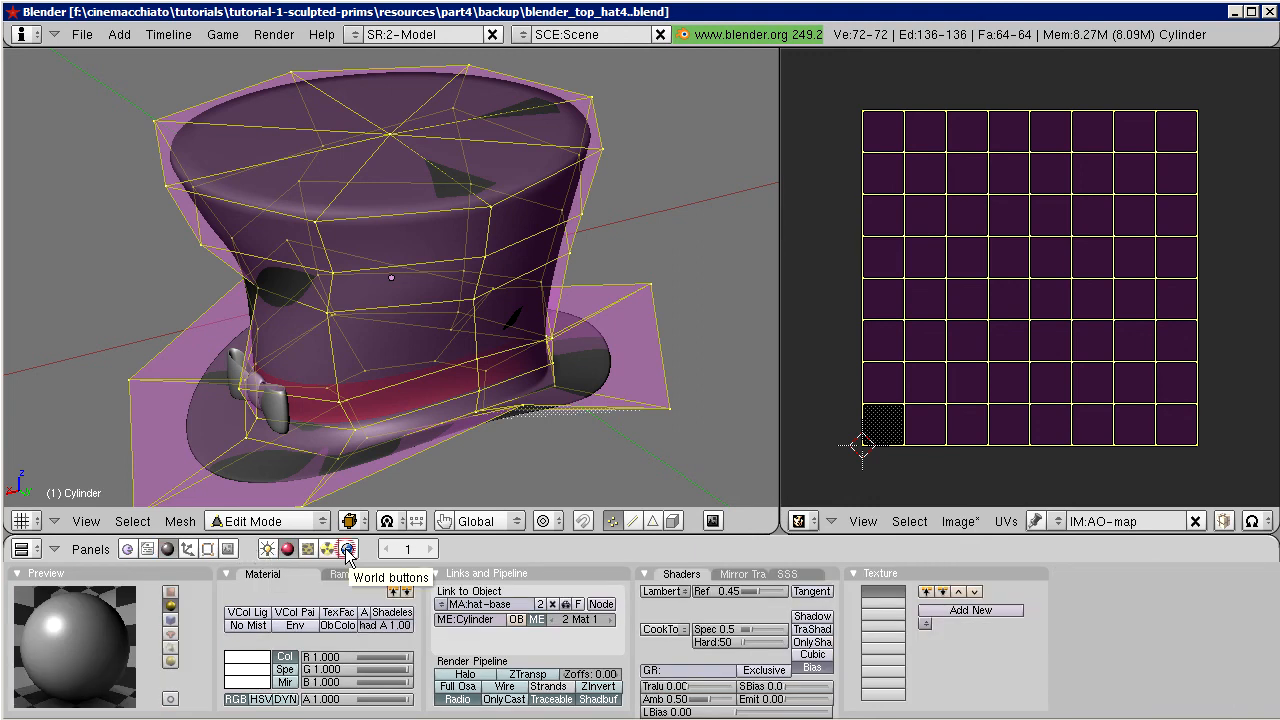
click(347, 550)
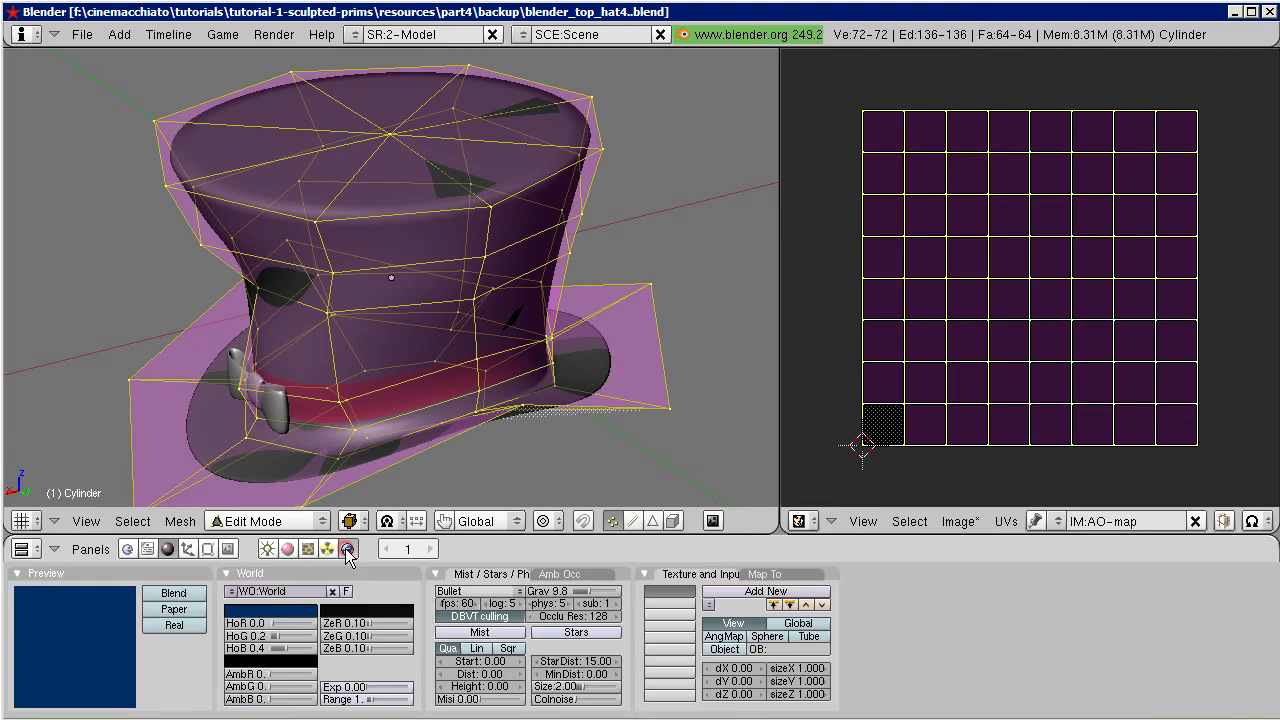
click(556, 576)
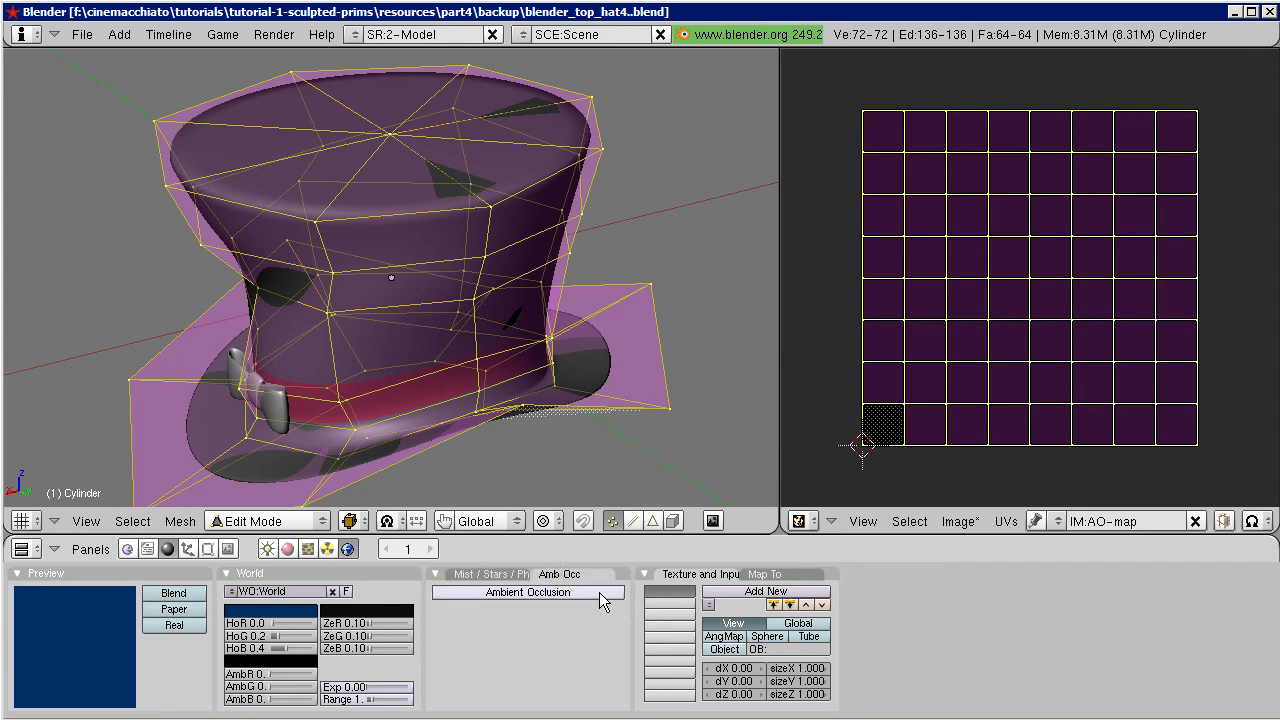
click(600, 592)
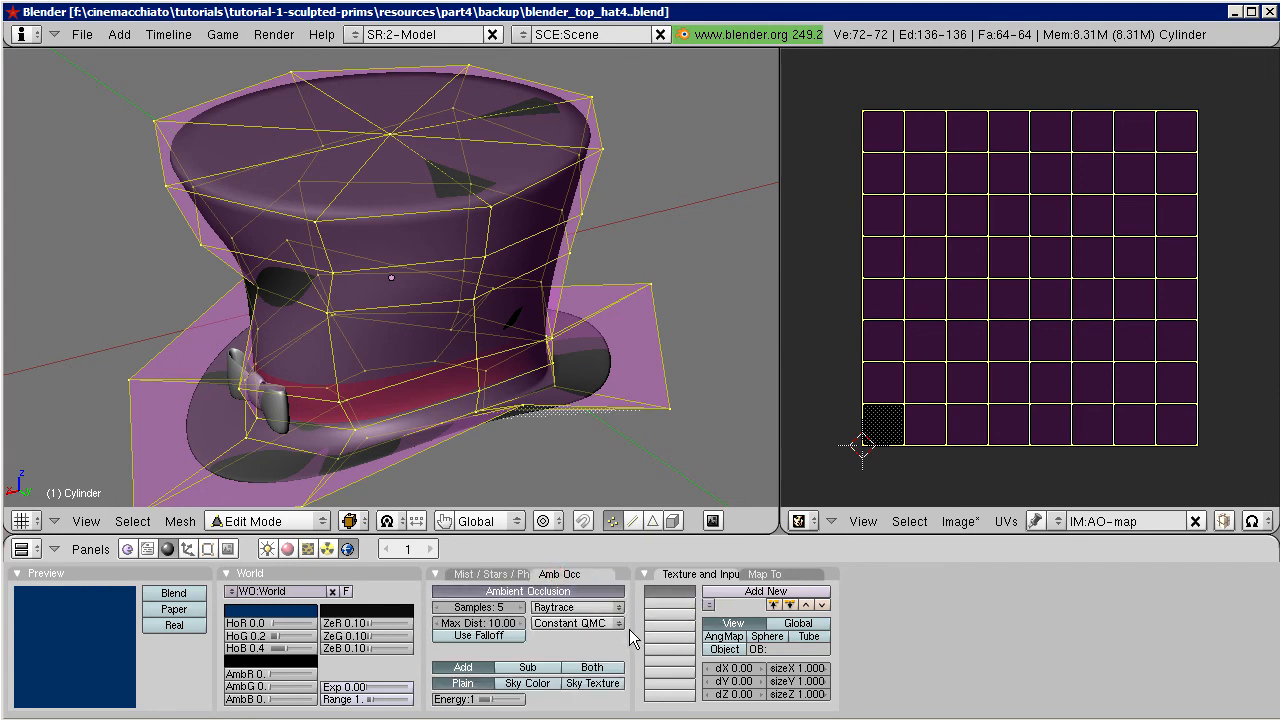
Step: Bake the hat's ambient occlusion into the AO-map image and return to Object Mode
click(273, 35)
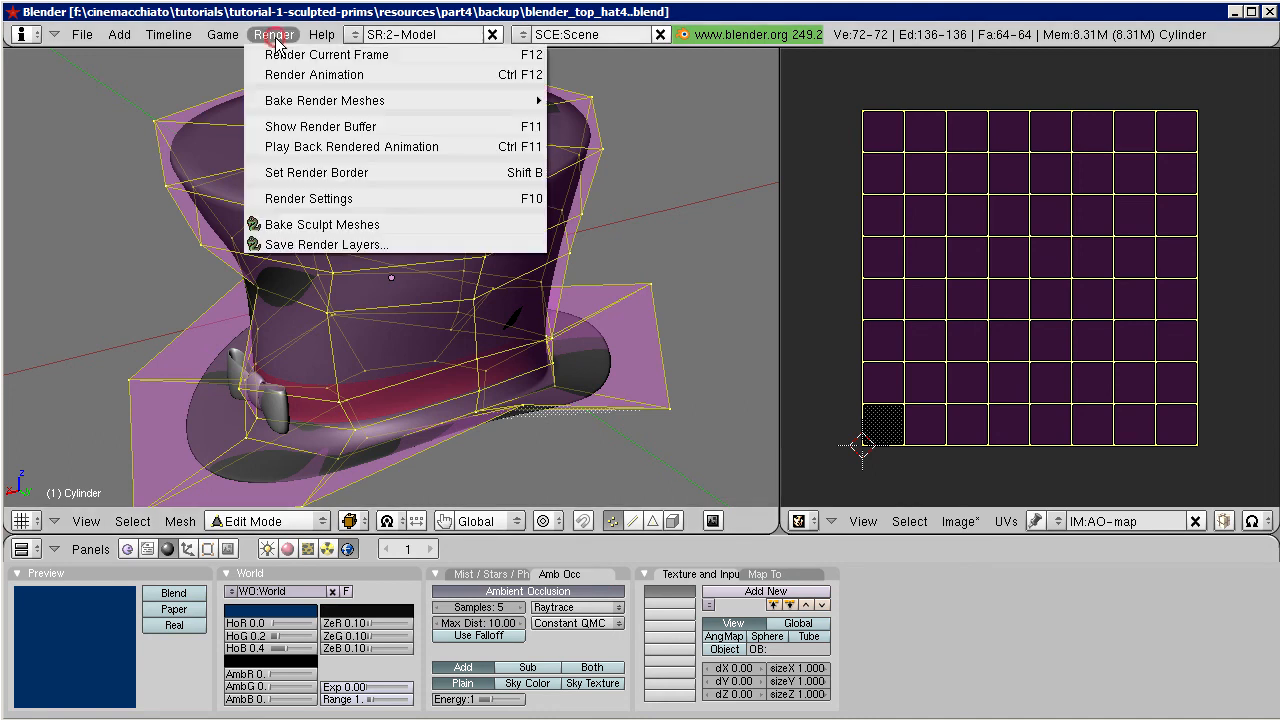
mouse_move(310, 104)
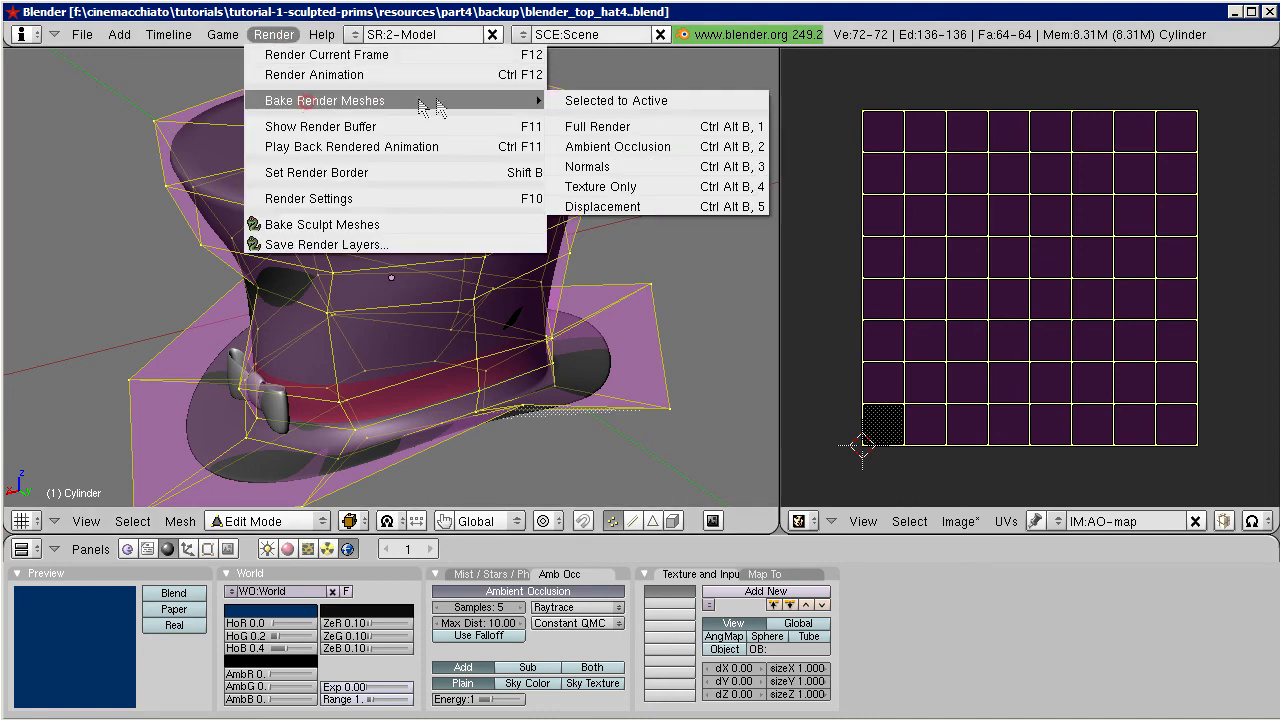
click(692, 150)
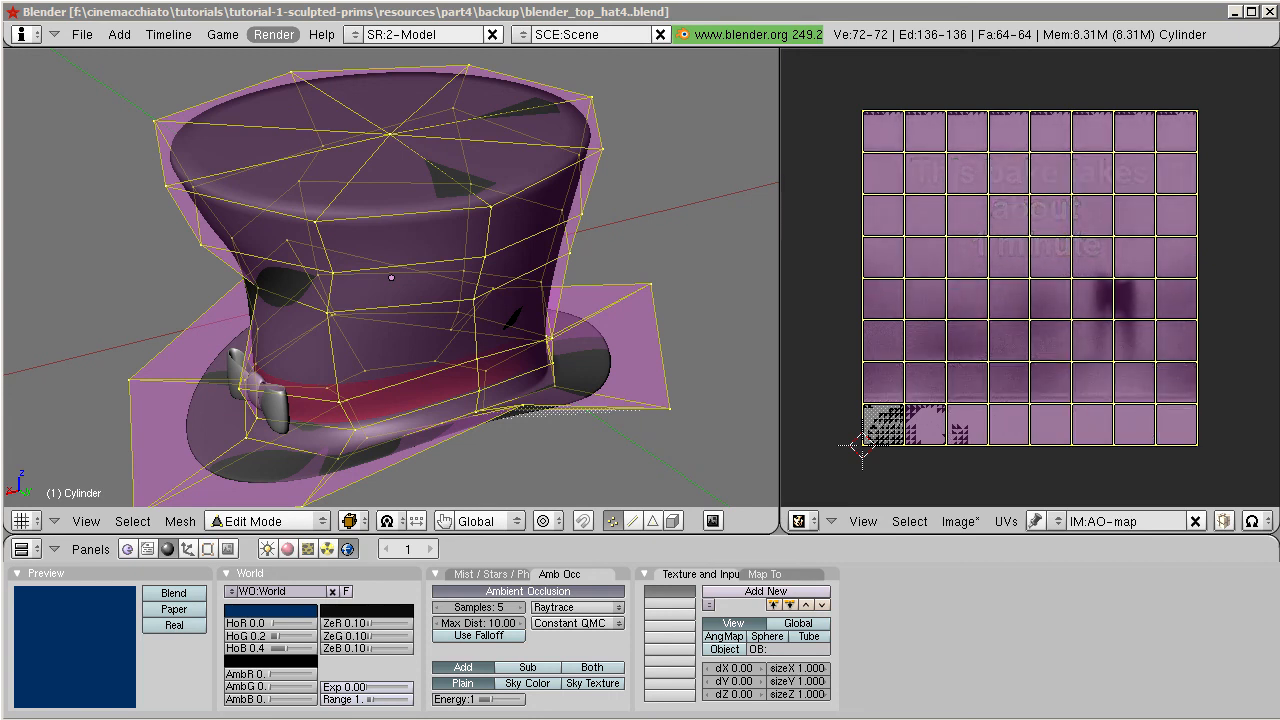
key(Tab)
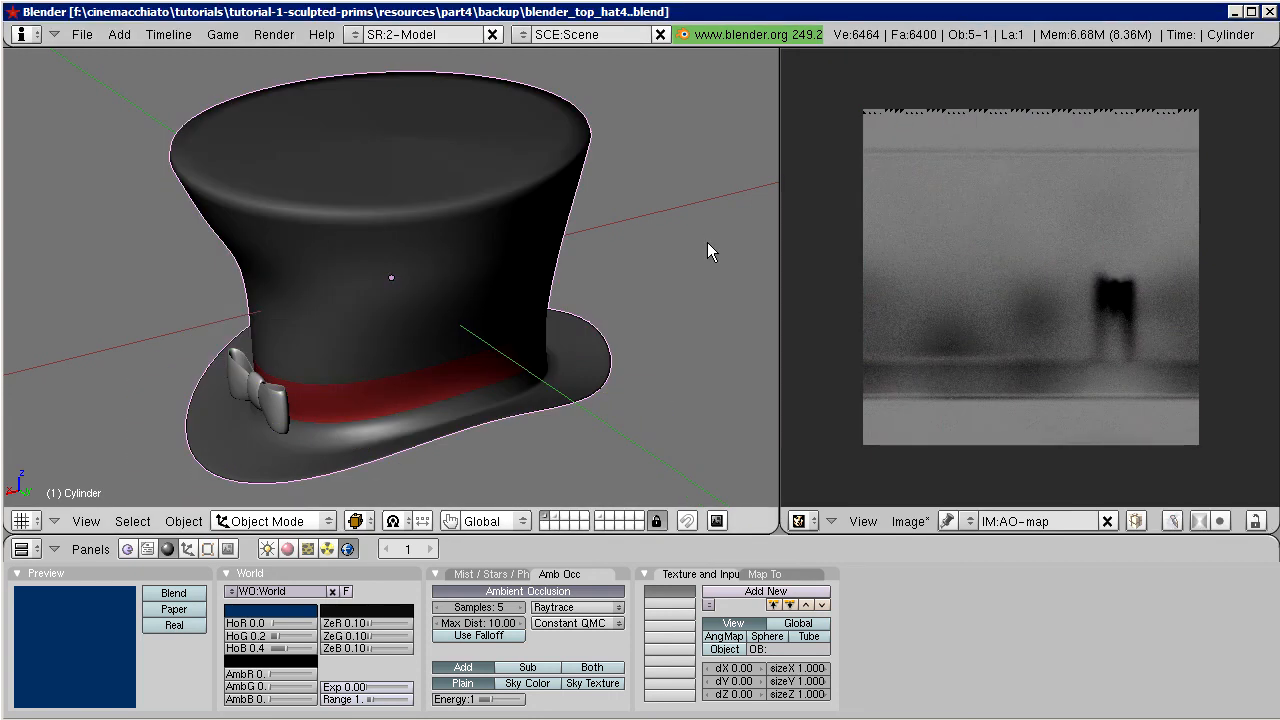
Step: Examine the baked AO-map's edges and bow shadow, comparing them with the bow and brim on the hat model
scroll(1000, 195, up, 1)
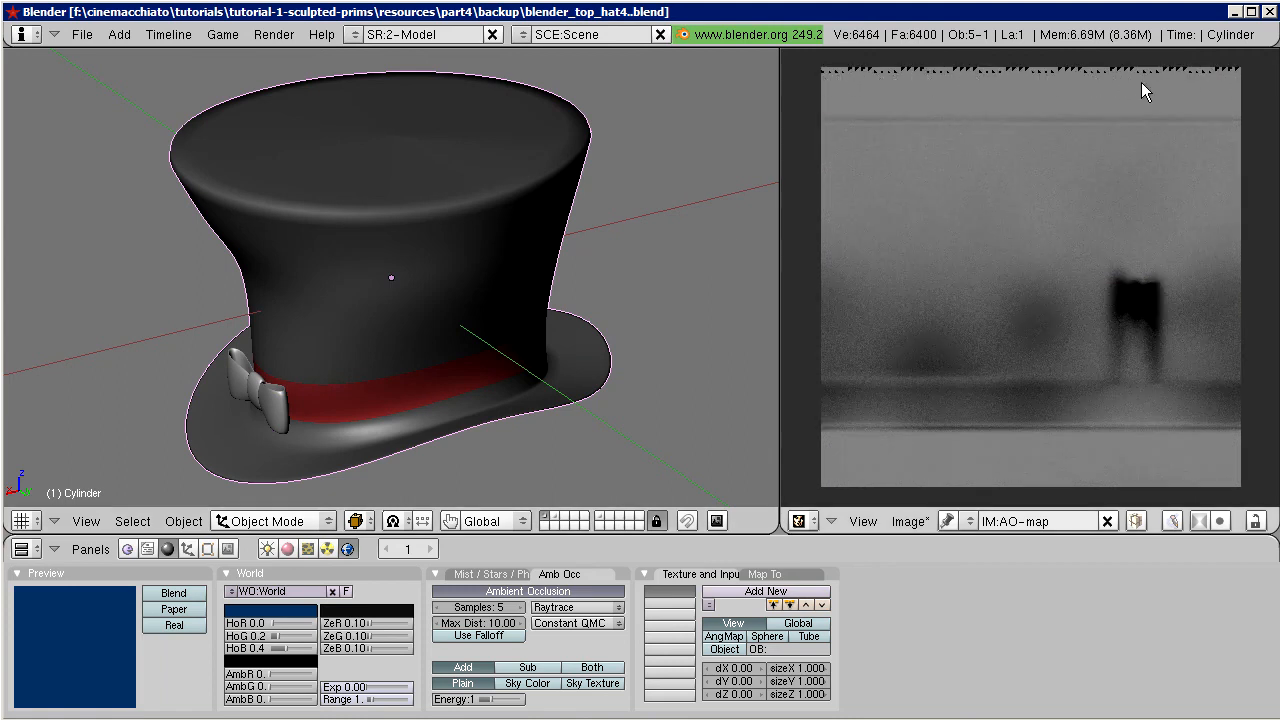
mouse_move(378, 160)
middle_down()
mouse_move(385, 232)
mouse_move(369, 203)
mouse_move(378, 146)
middle_up()
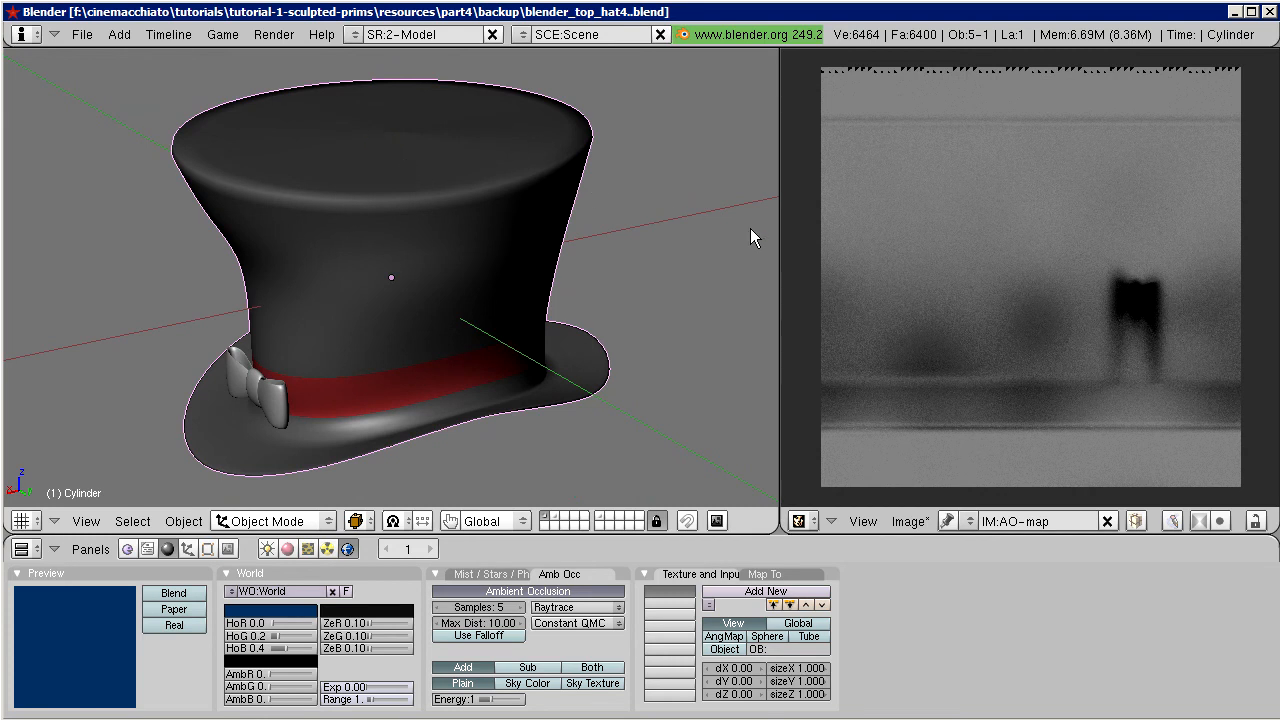
scroll(1121, 330, up, 3)
middle_drag(1180, 351, 1066, 286)
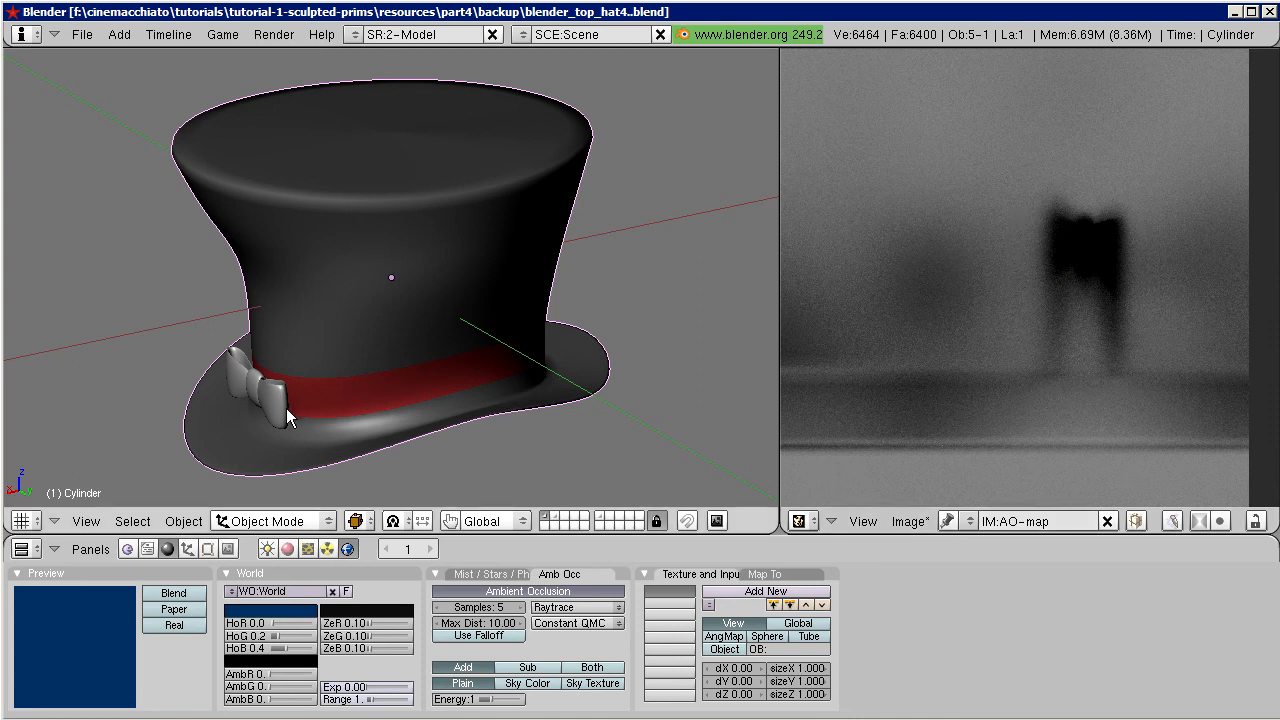
middle_drag(388, 398, 272, 405)
scroll(275, 398, up, 5)
middle_drag(194, 417, 319, 372)
scroll(442, 346, down, 2)
middle_drag(442, 346, 474, 378)
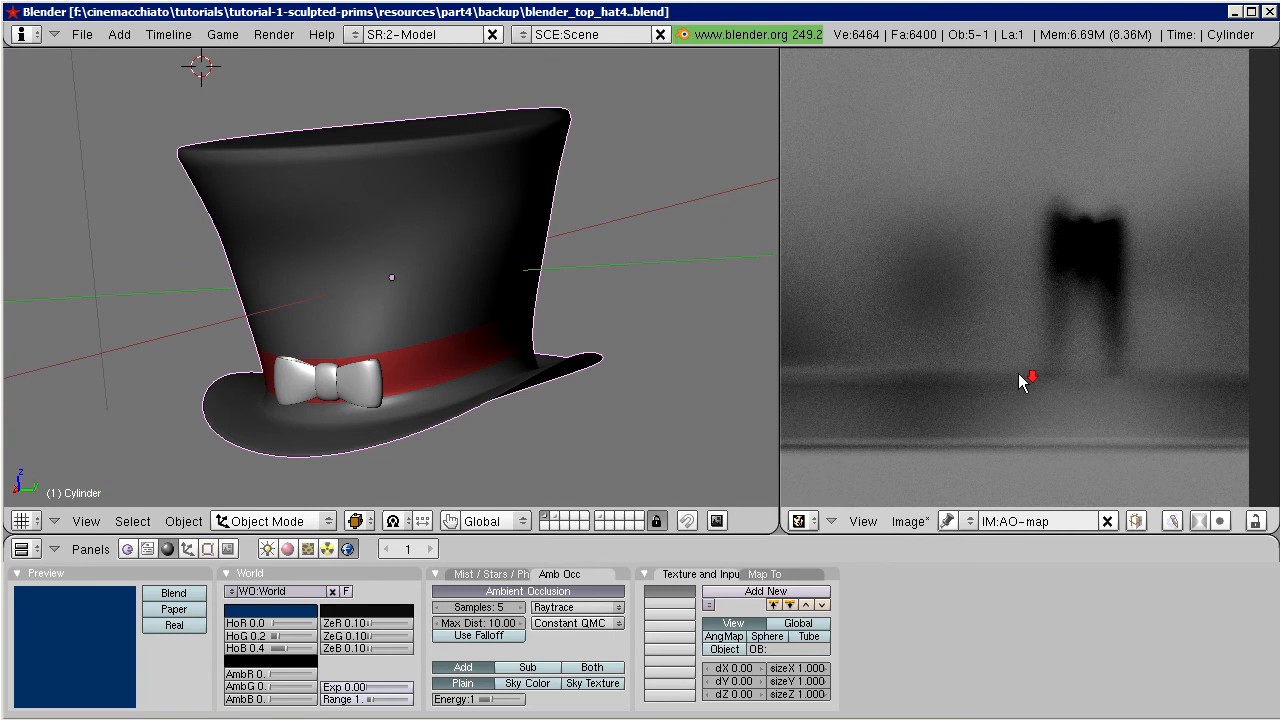
scroll(1018, 373, down, 2)
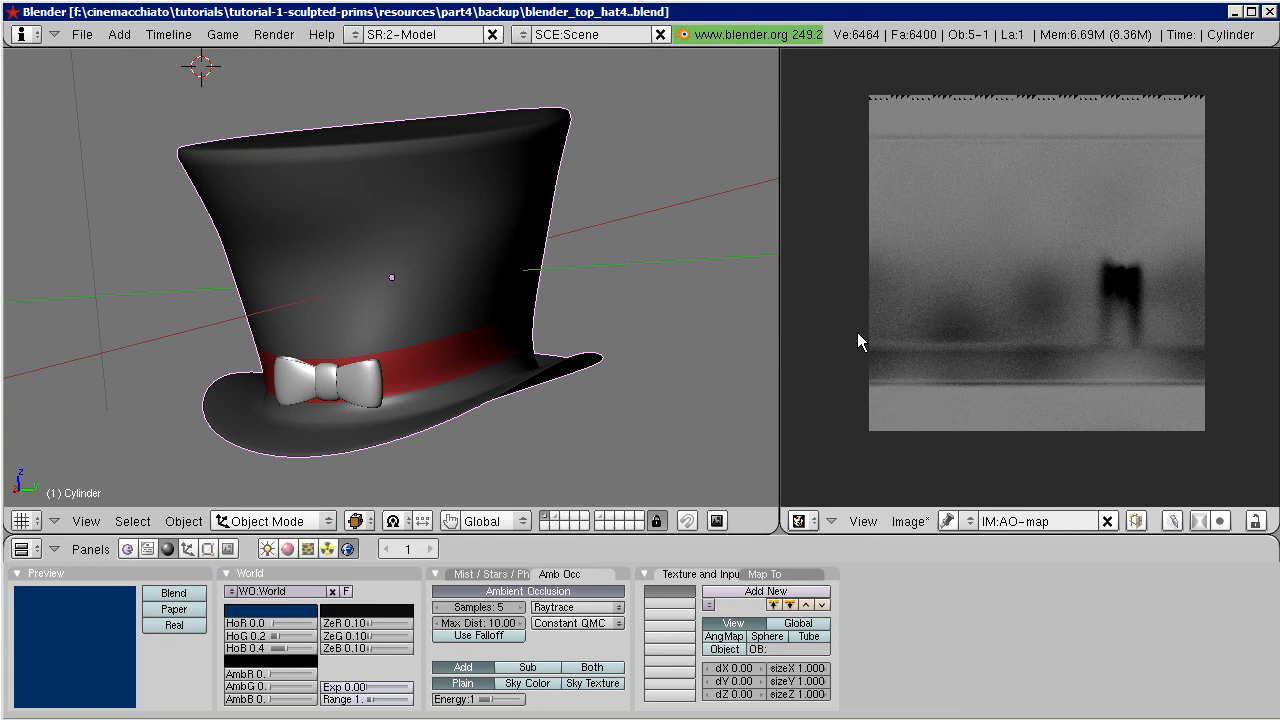
Step: Enter Edit Mode on the hat and select only the eight vertices at the centre of its crown
key(Tab)
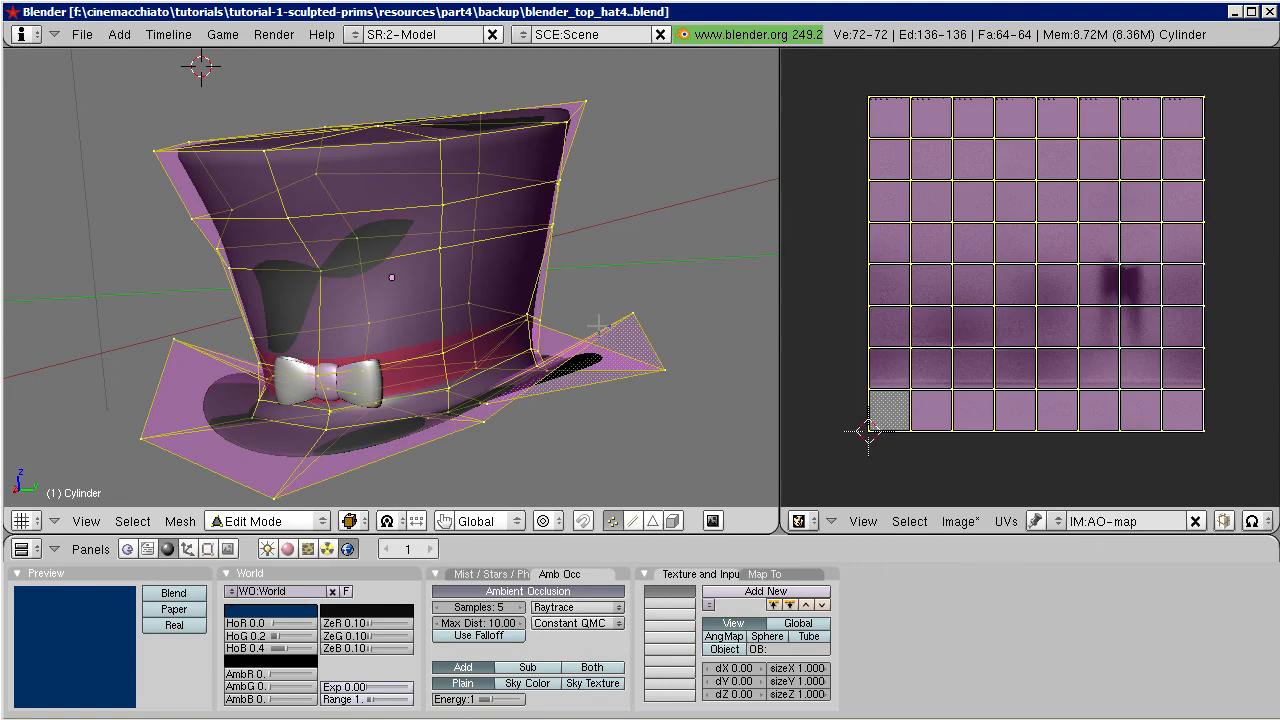
click(207, 549)
middle_drag(371, 302, 425, 298)
key(a)
key(b)
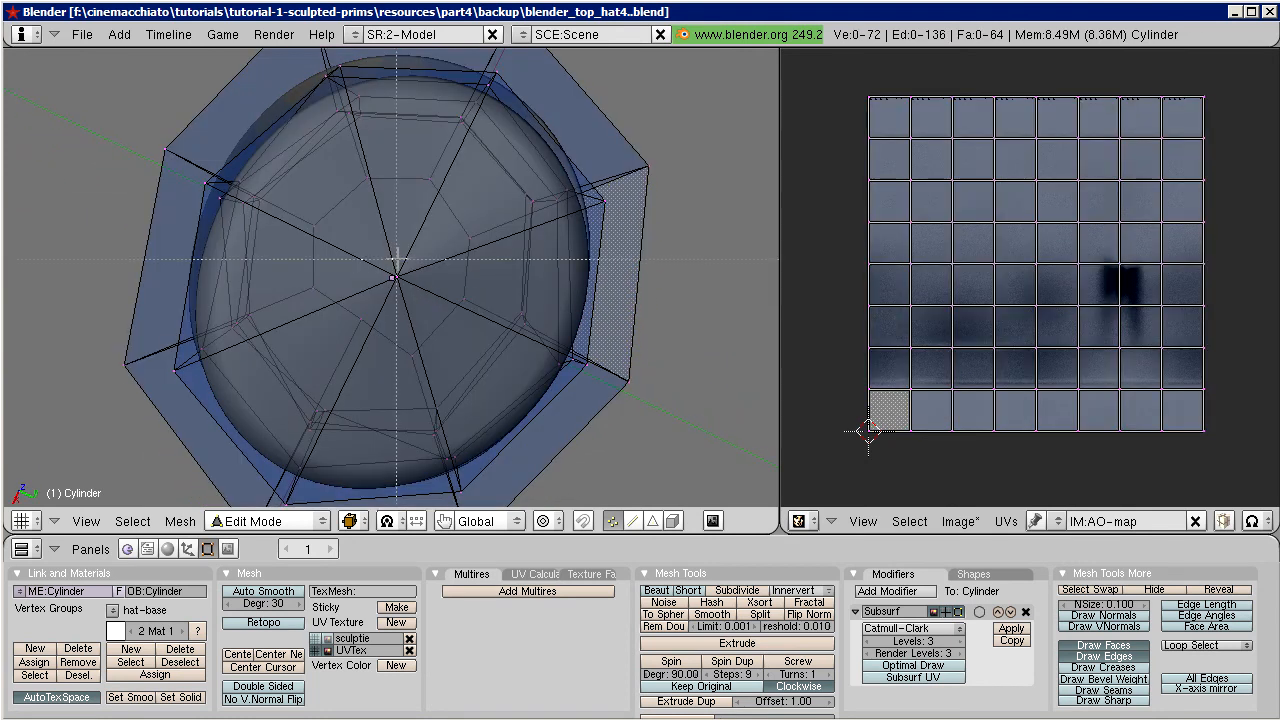
drag(372, 258, 434, 284)
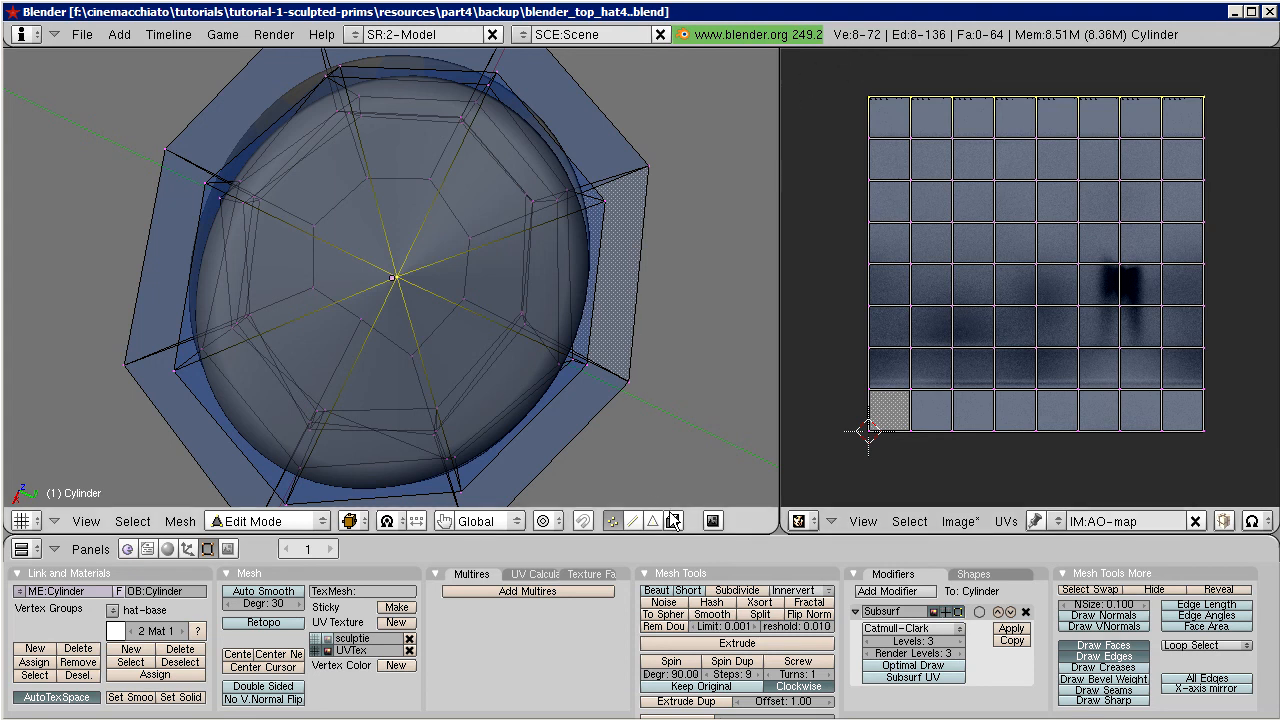
Step: Smooth the crown's centre vertices and scale them down to about 0.32 to form a small ring
click(712, 615)
mouse_move(393, 339)
middle_down()
mouse_move(390, 318)
mouse_move(405, 322)
middle_up()
key(s)
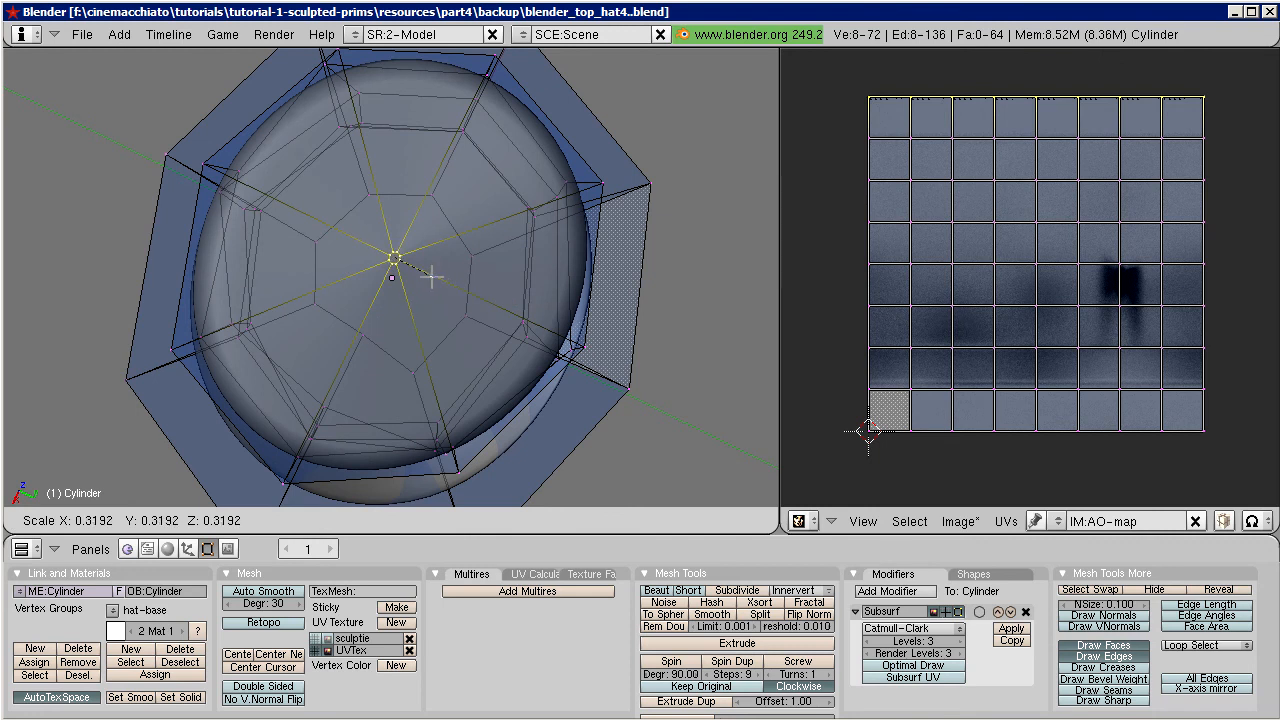
click(430, 276)
scroll(449, 306, up, 3)
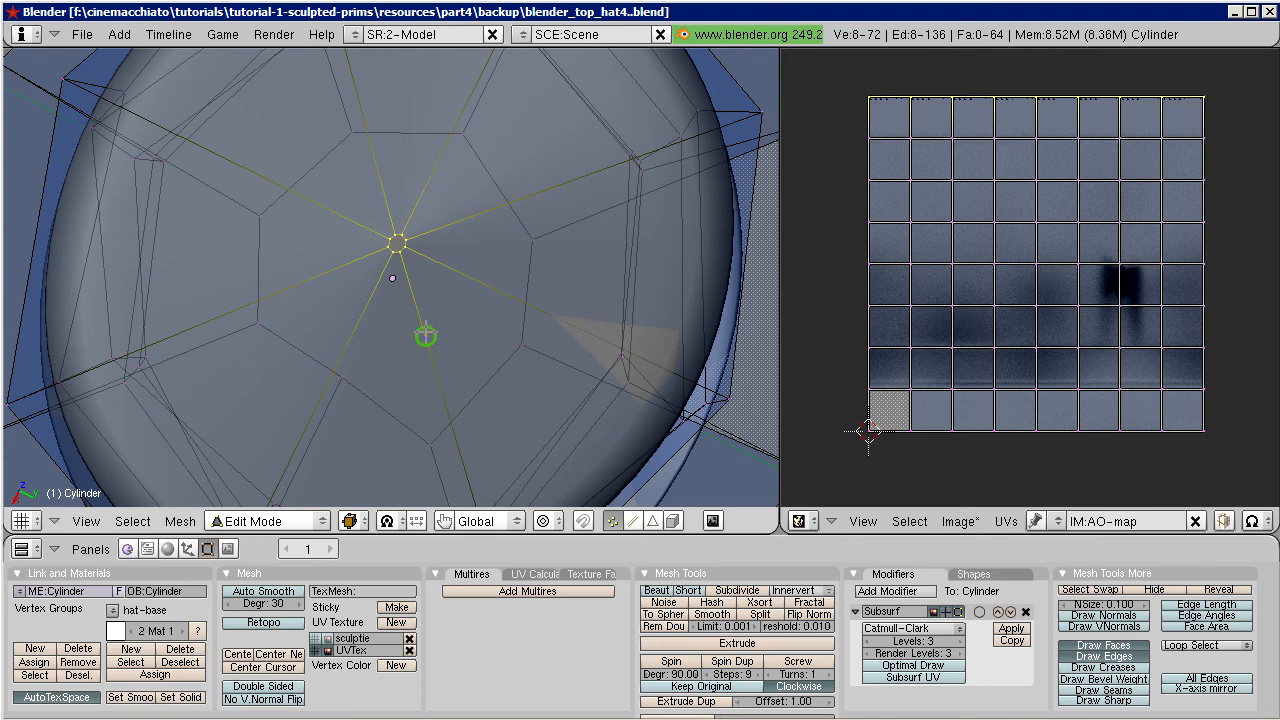
scroll(421, 342, down, 5)
middle_drag(421, 342, 423, 388)
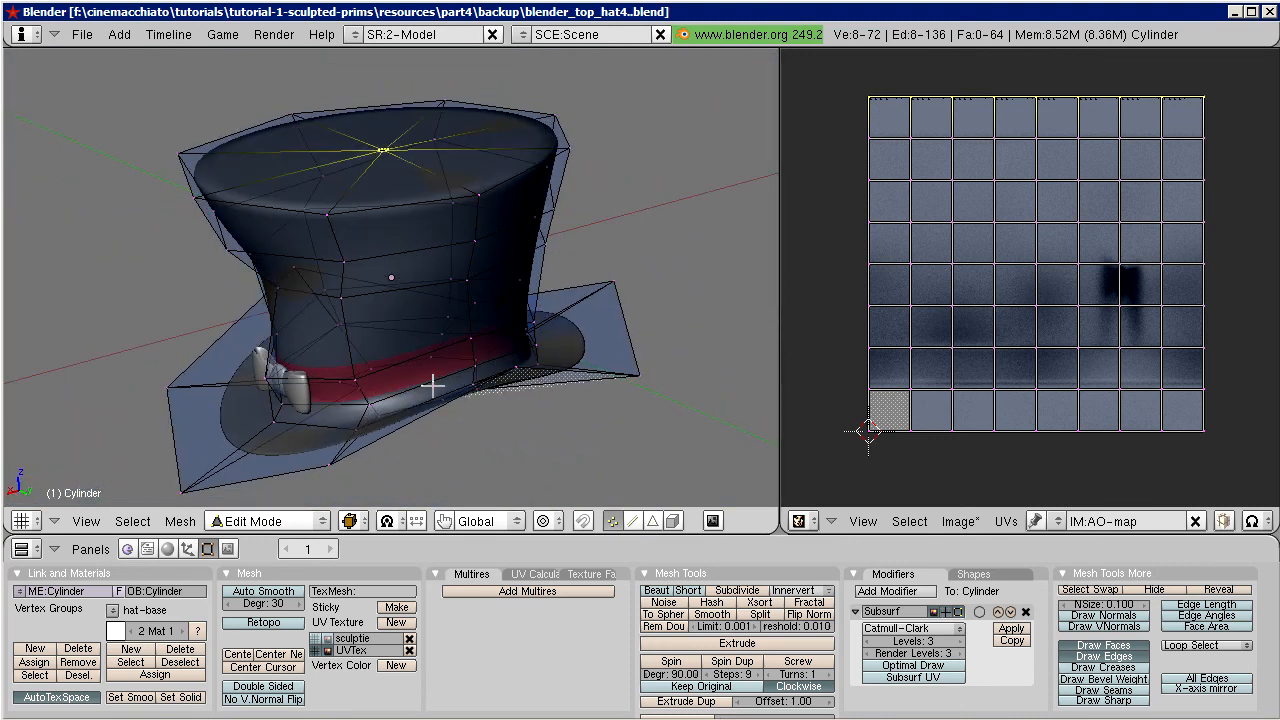
Step: Set the ambient occlusion samples to 20 and rebake the hat's ambient occlusion into AO-map from Object Mode
click(167, 550)
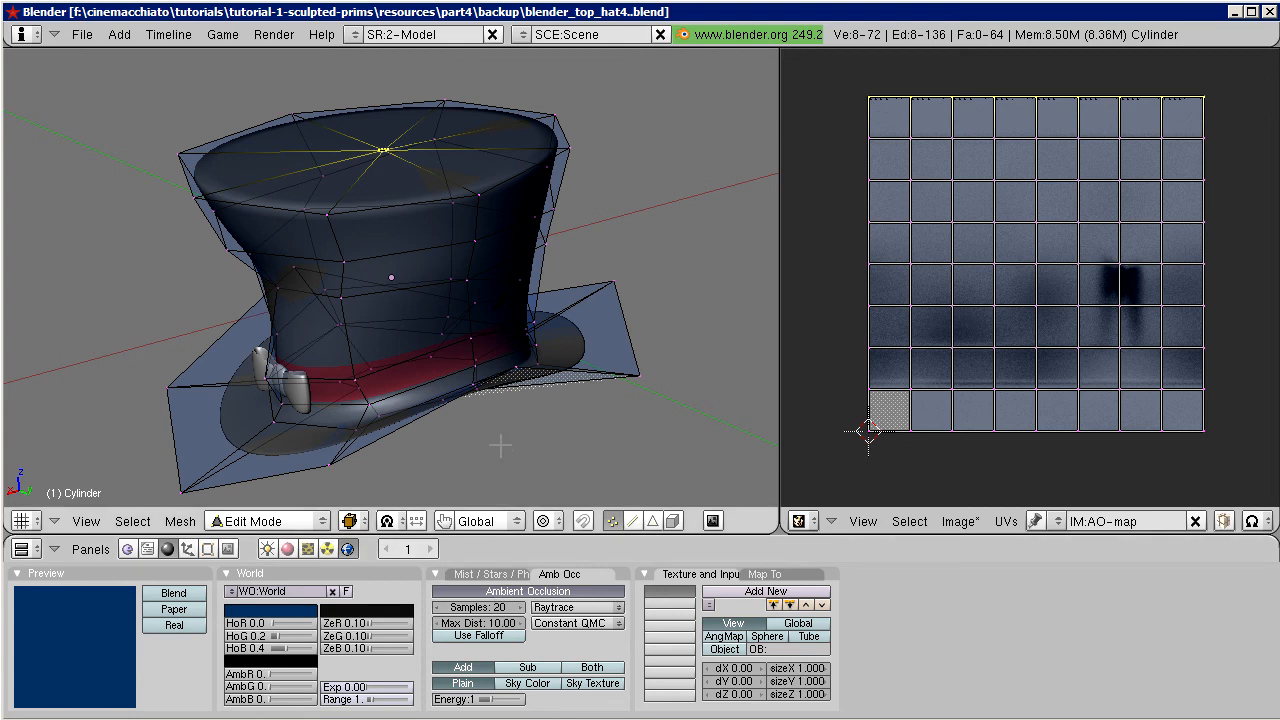
key(Tab)
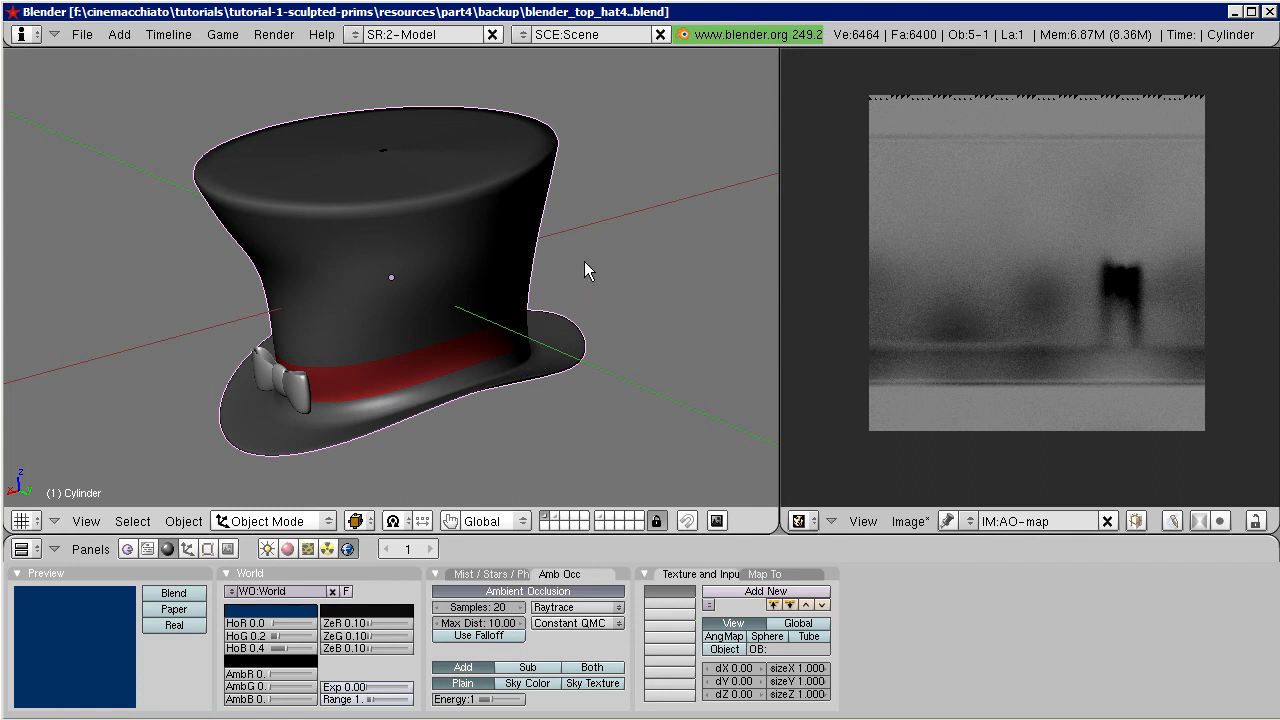
click(274, 34)
mouse_move(331, 98)
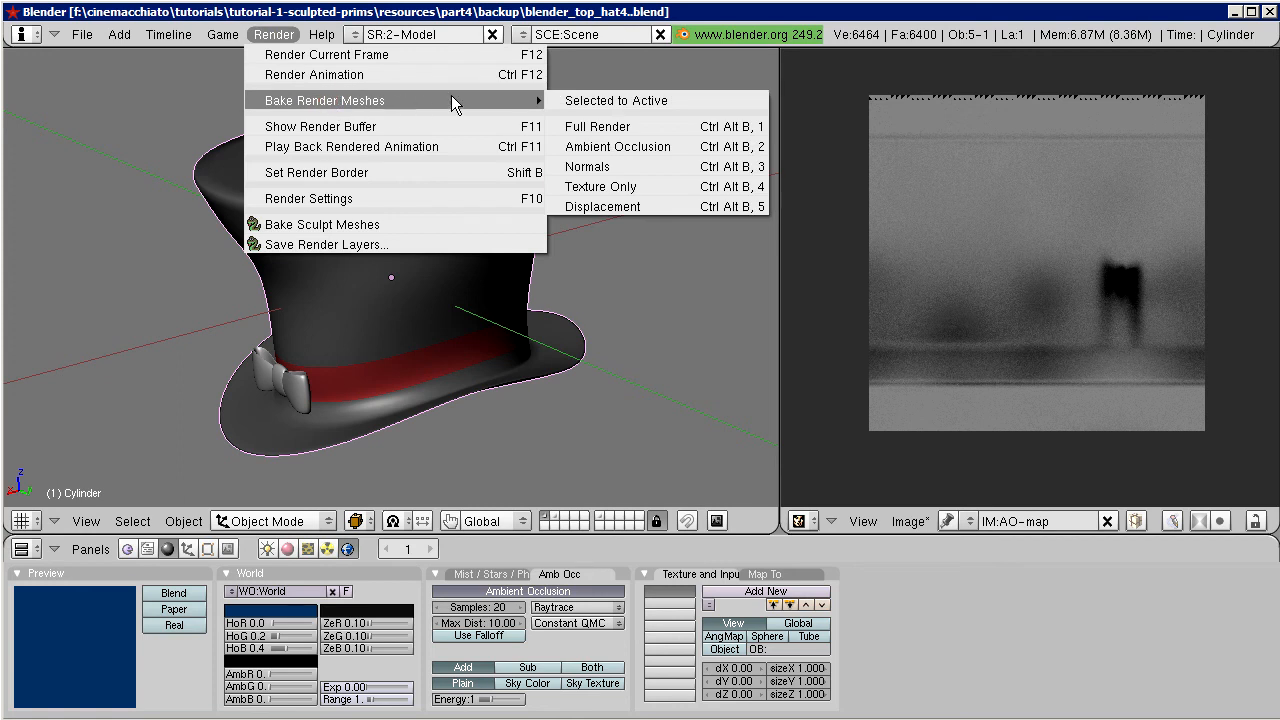
click(678, 147)
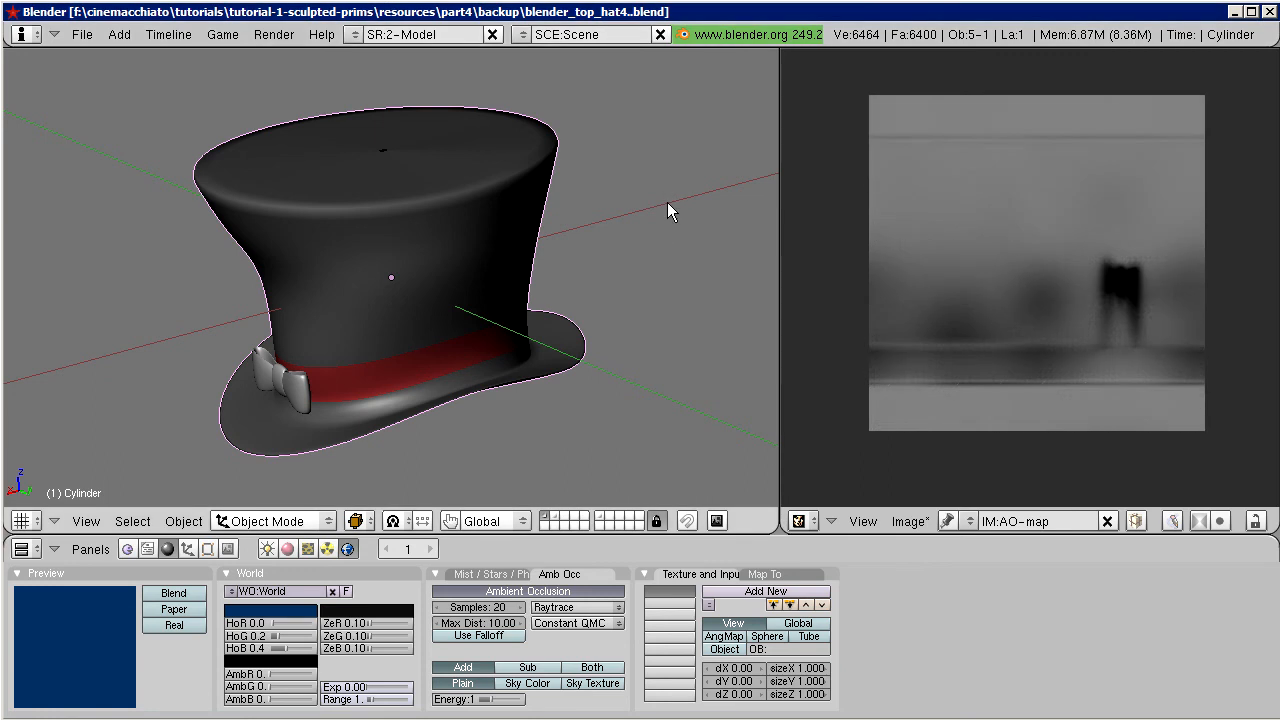
scroll(1023, 366, up, 1)
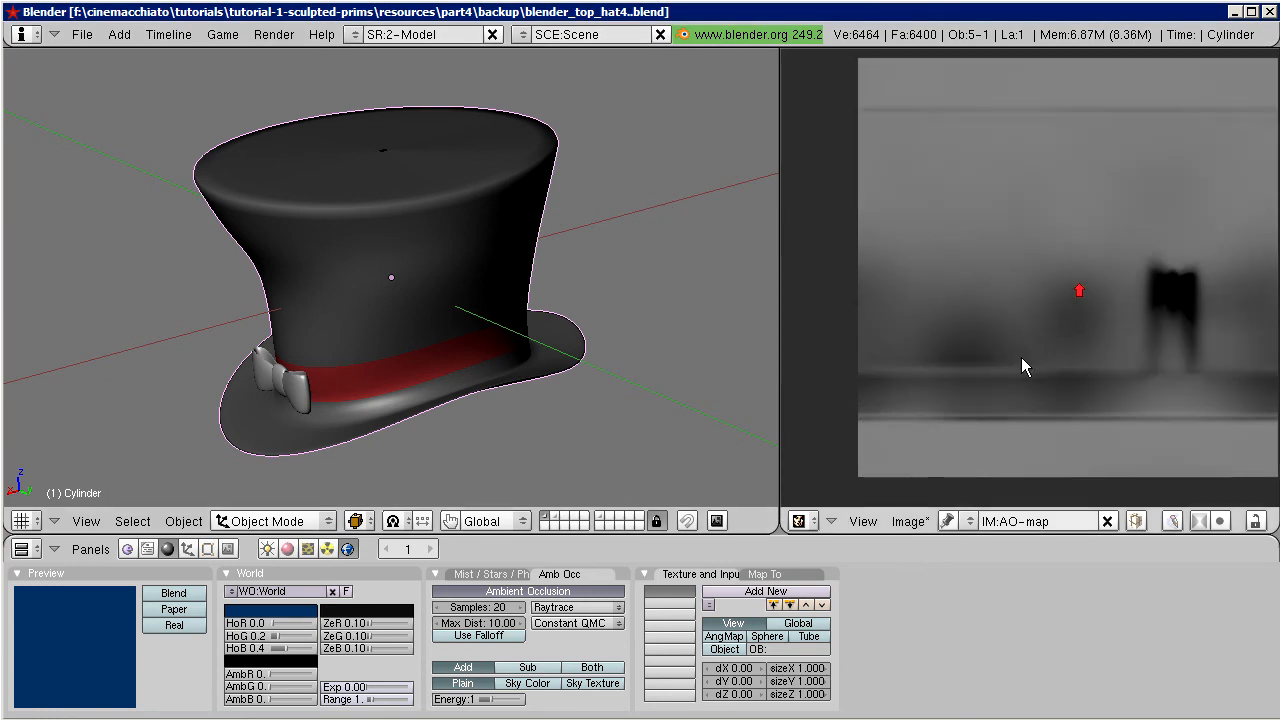
Step: Save the baked image as a Targa file named ao-map in the export folder
click(912, 522)
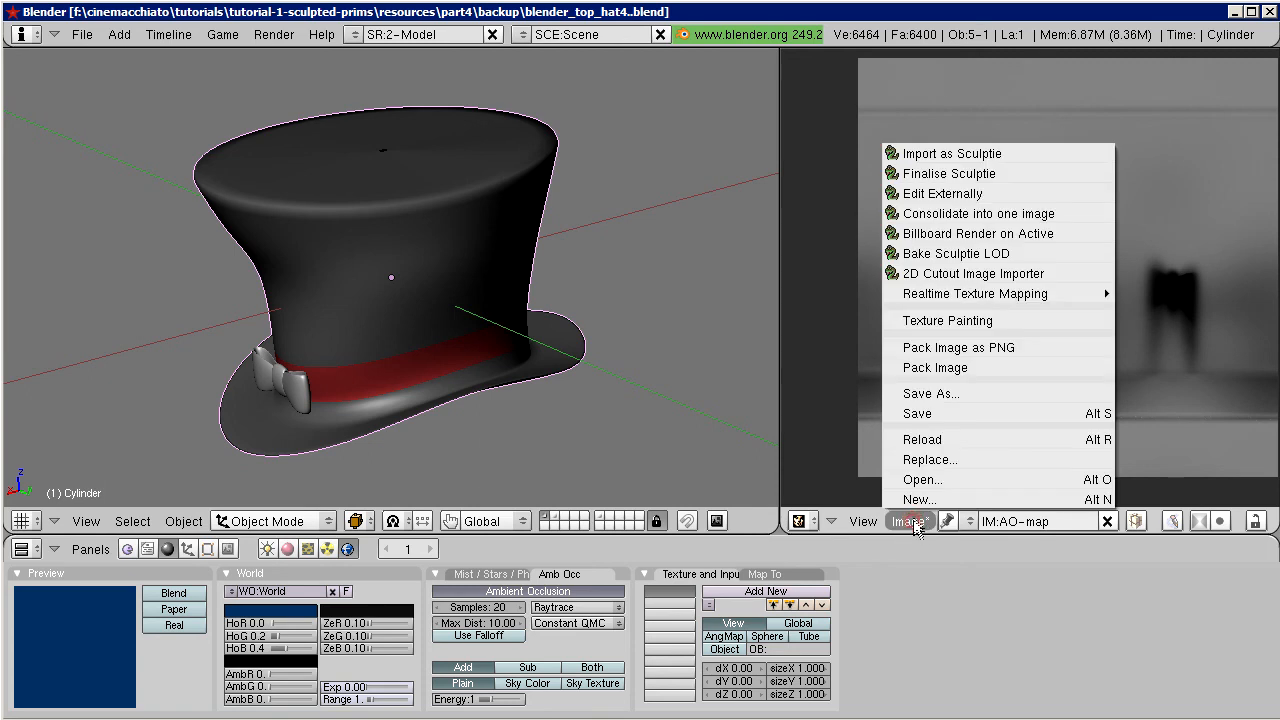
click(920, 414)
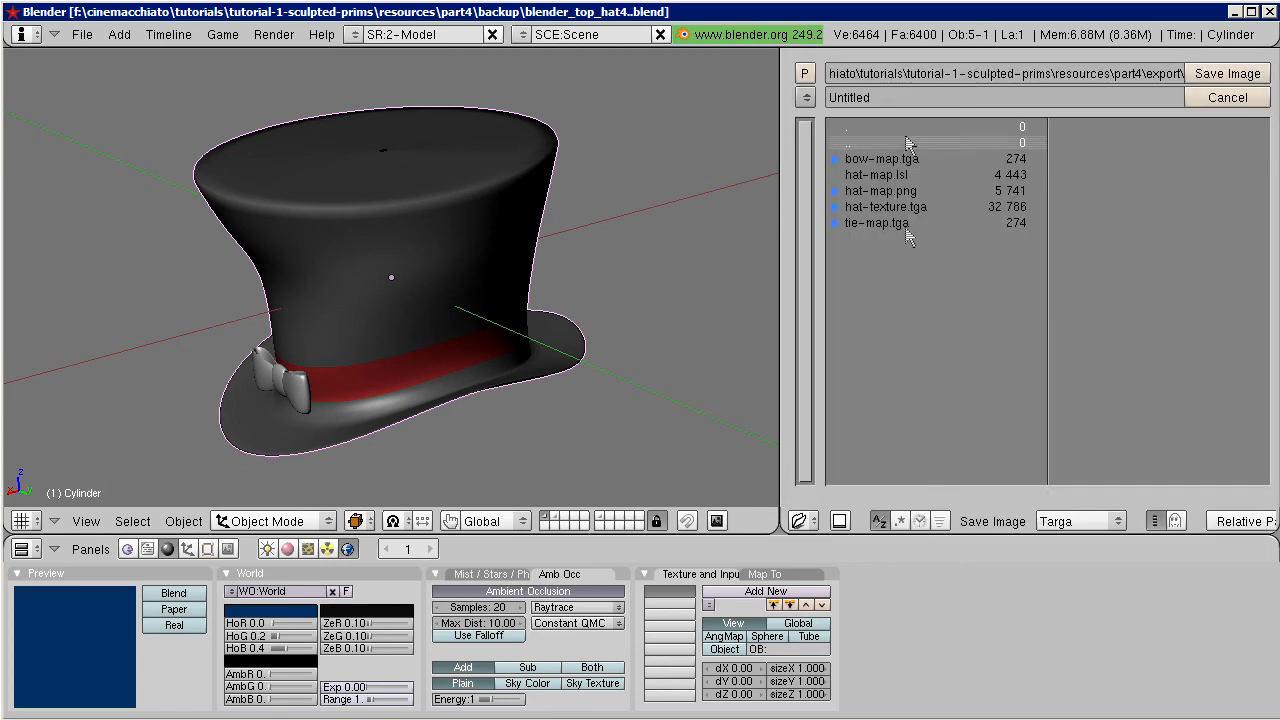
click(885, 98)
text(ao-map)
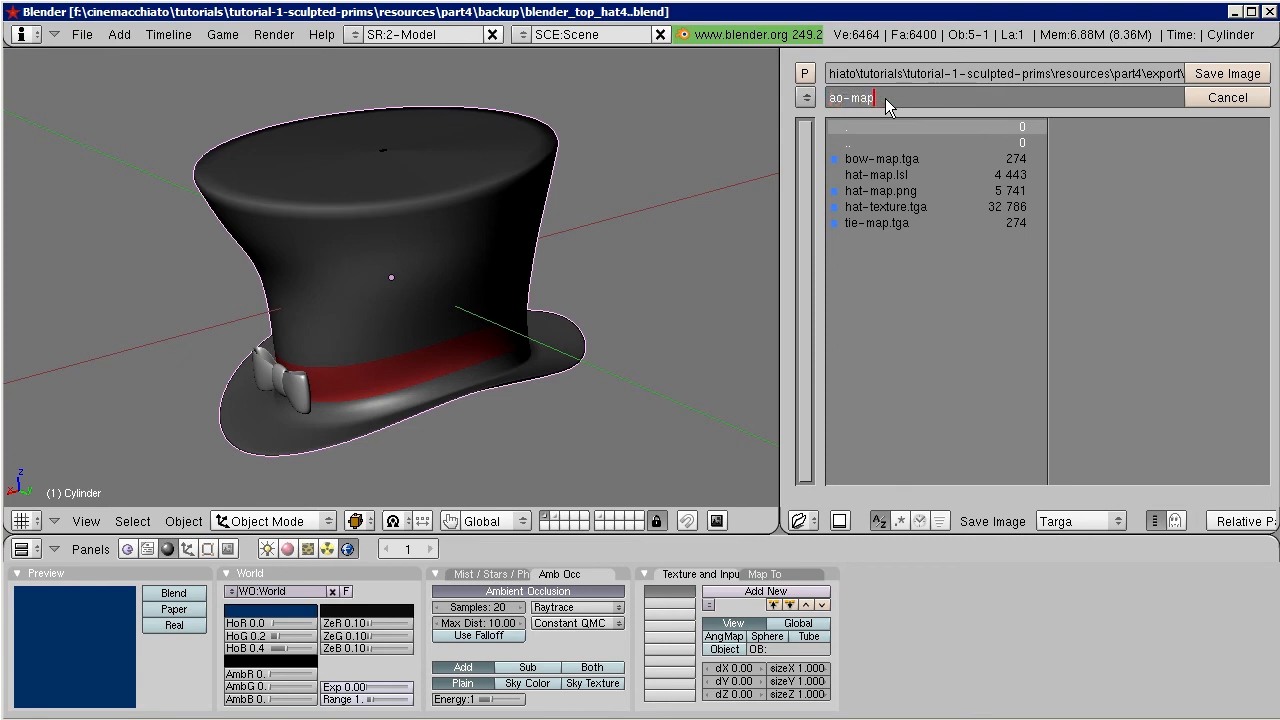
key(Return)
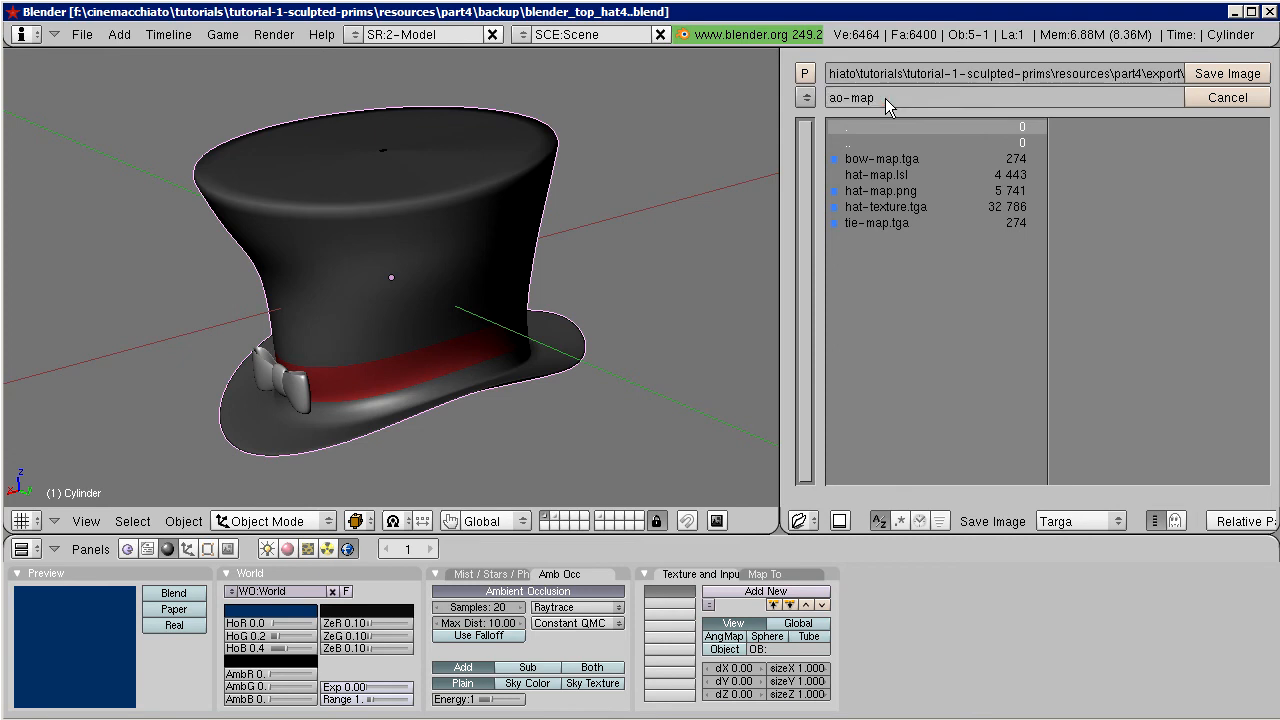
click(1212, 76)
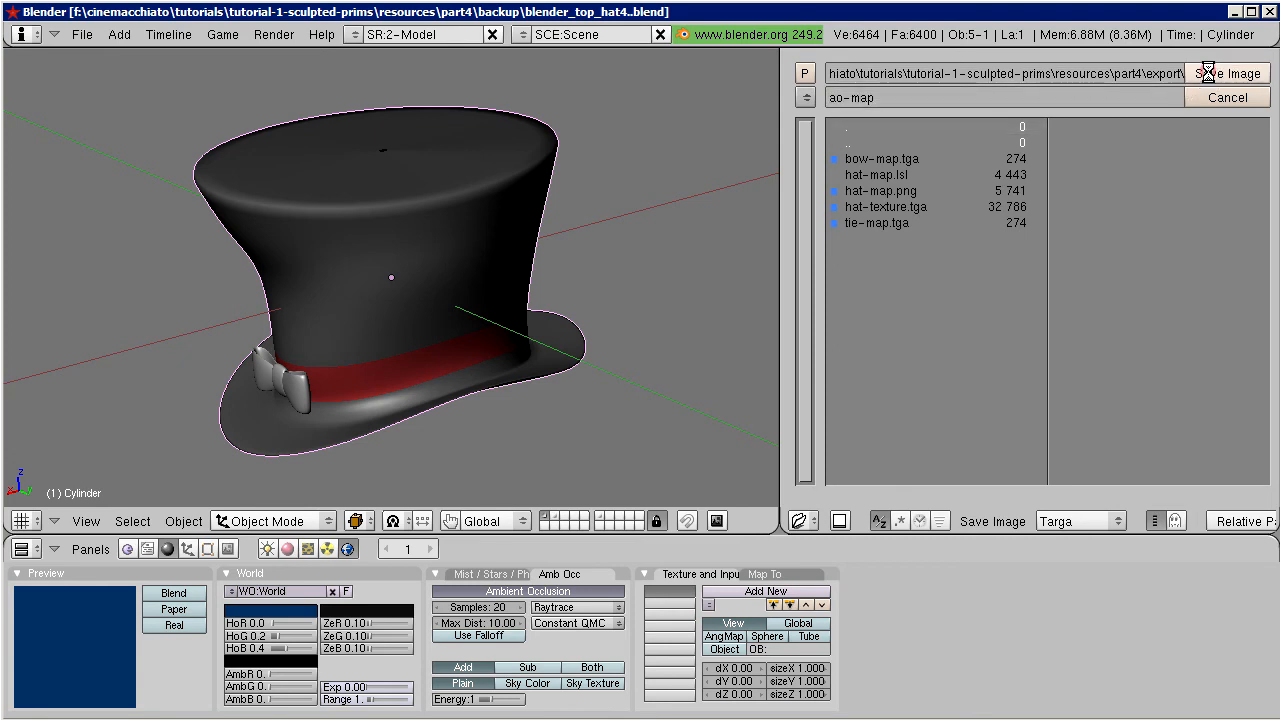
middle_drag(1160, 198, 1125, 208)
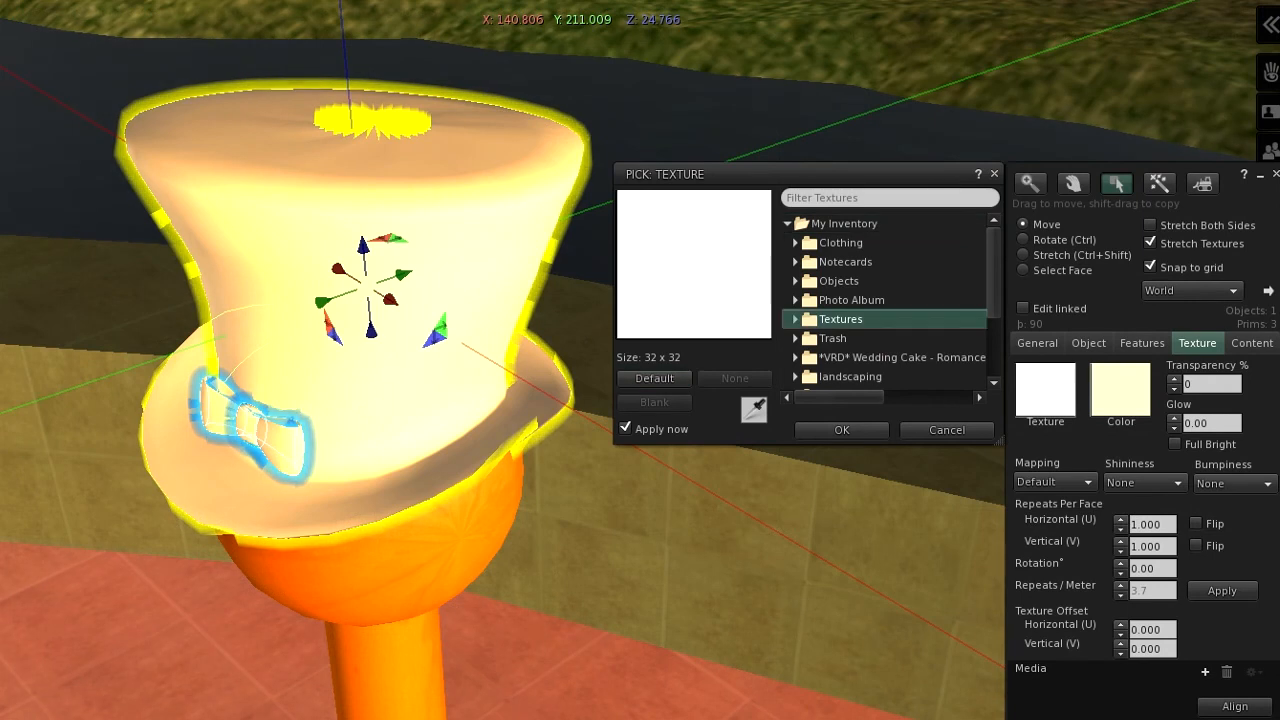
Step: In the Second Life viewer, apply the ao-map texture to the hat and darken its colour tint
click(795, 319)
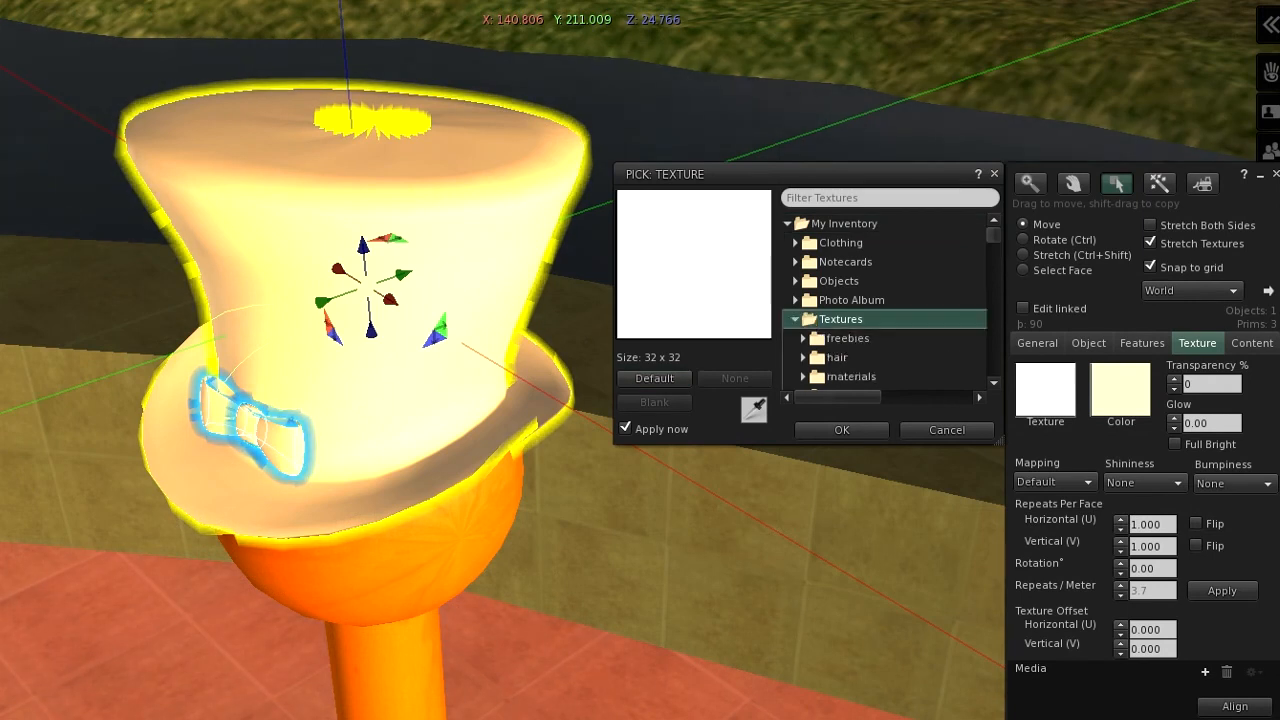
scroll(884, 305, down, 5)
click(847, 301)
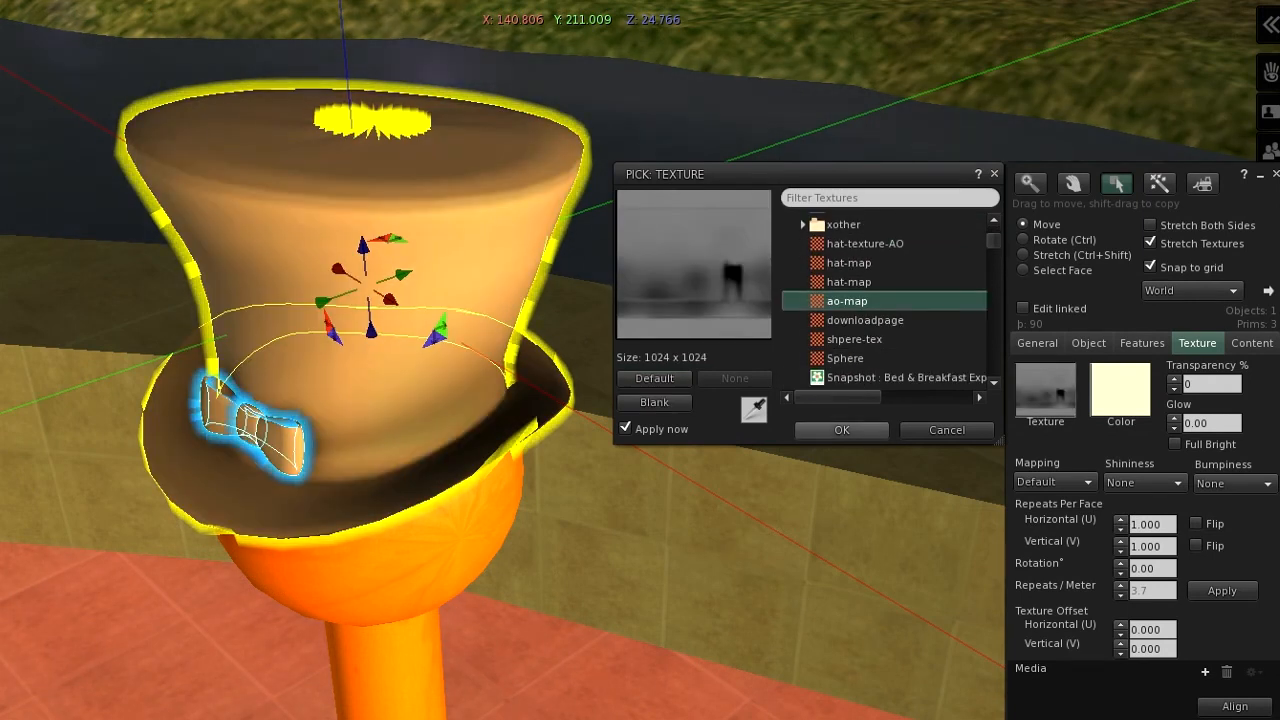
click(842, 430)
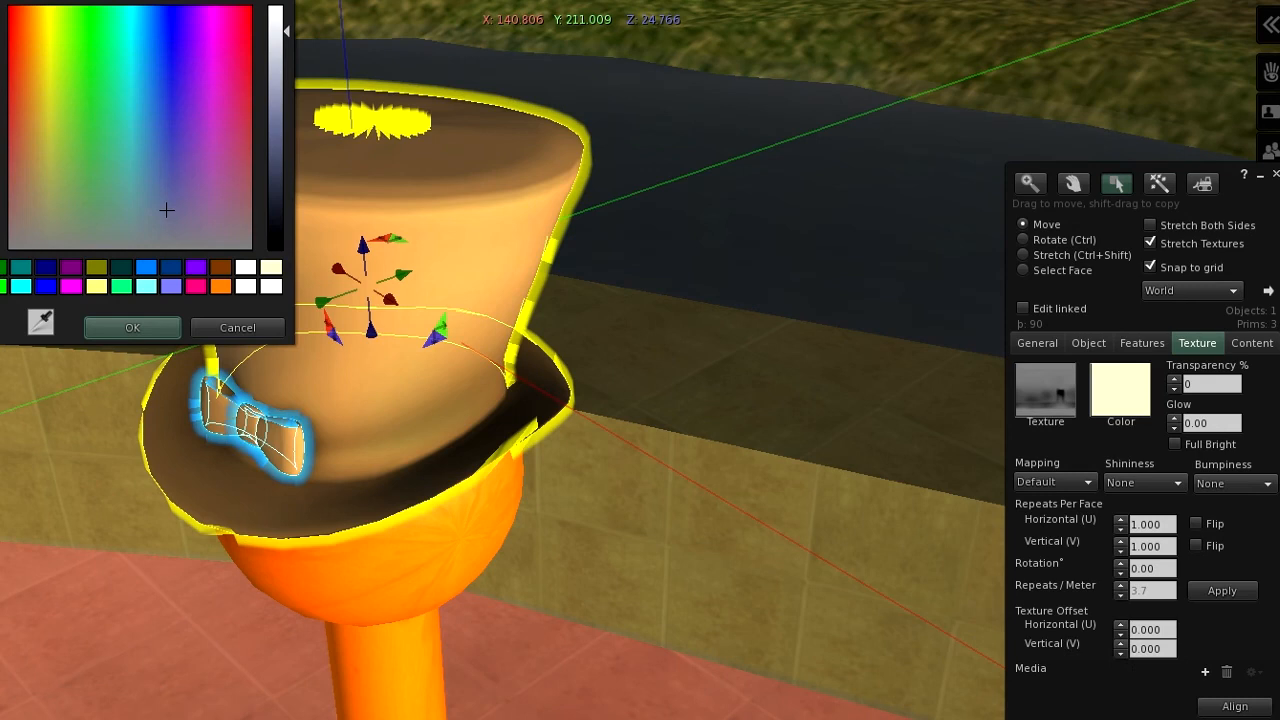
drag(276, 40, 276, 150)
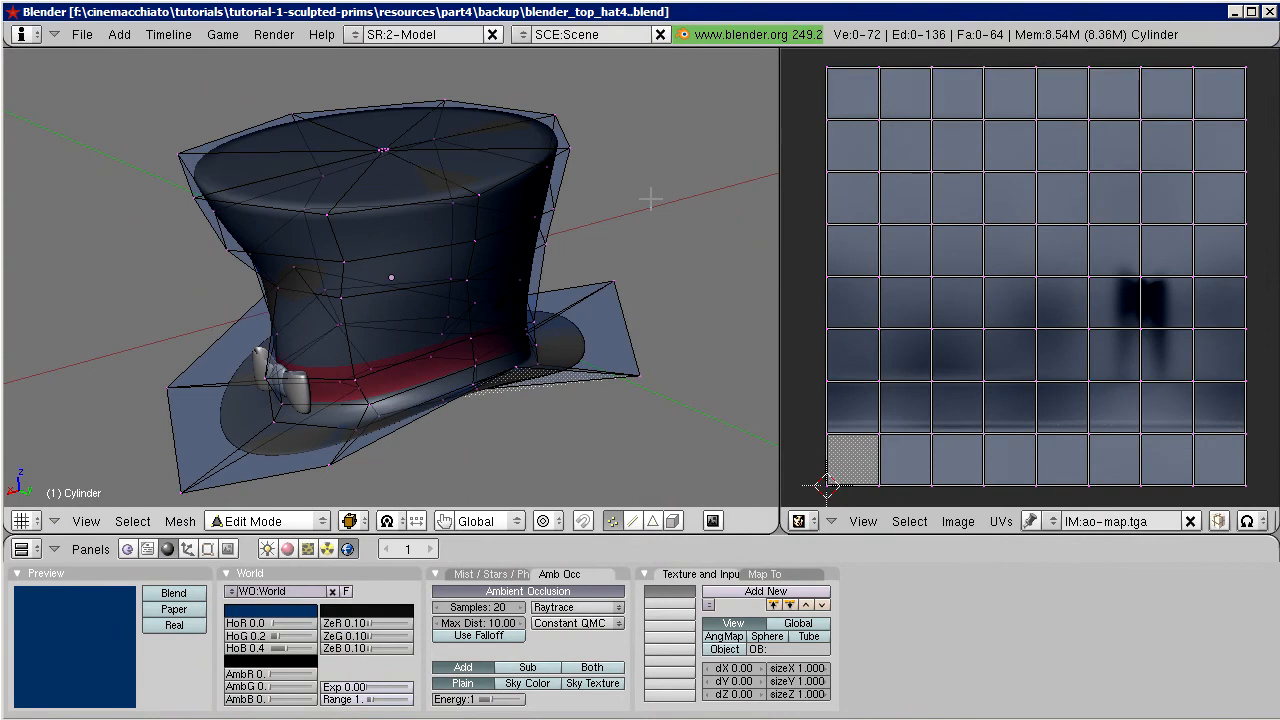
Step: Back in Blender, select the hat's entire mesh and assign the hat-texture image to it
key(a)
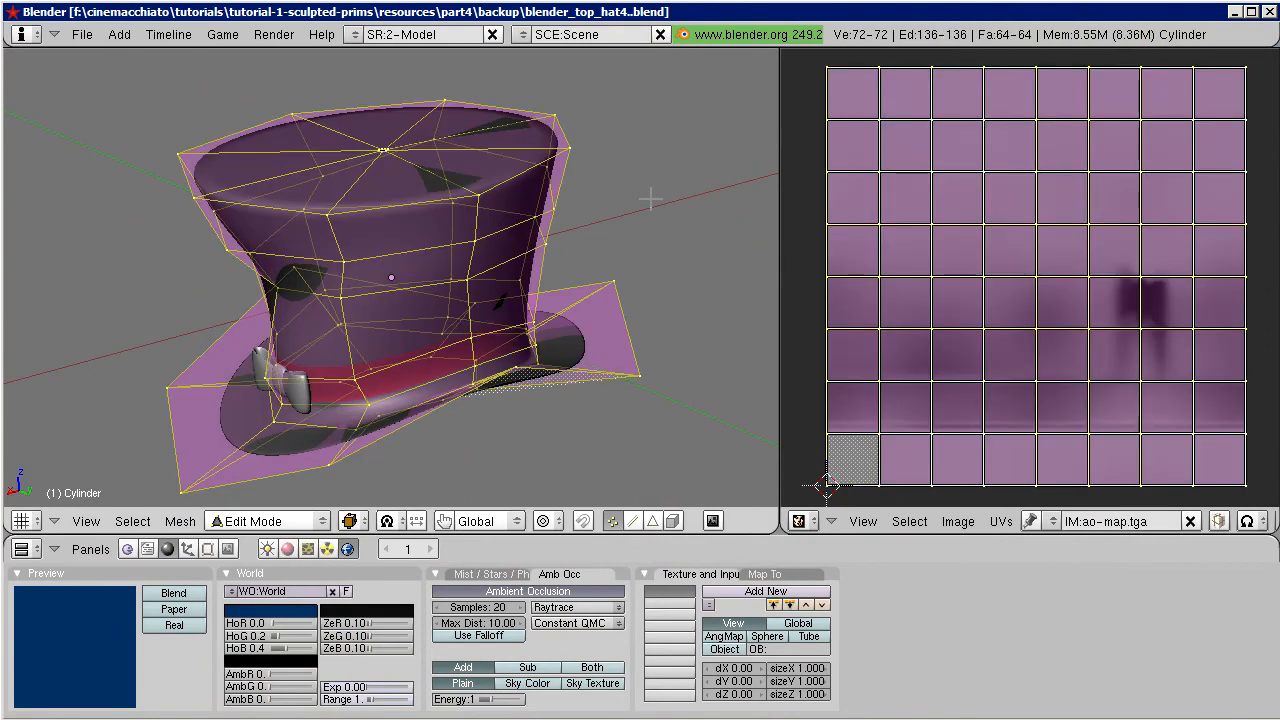
click(1056, 521)
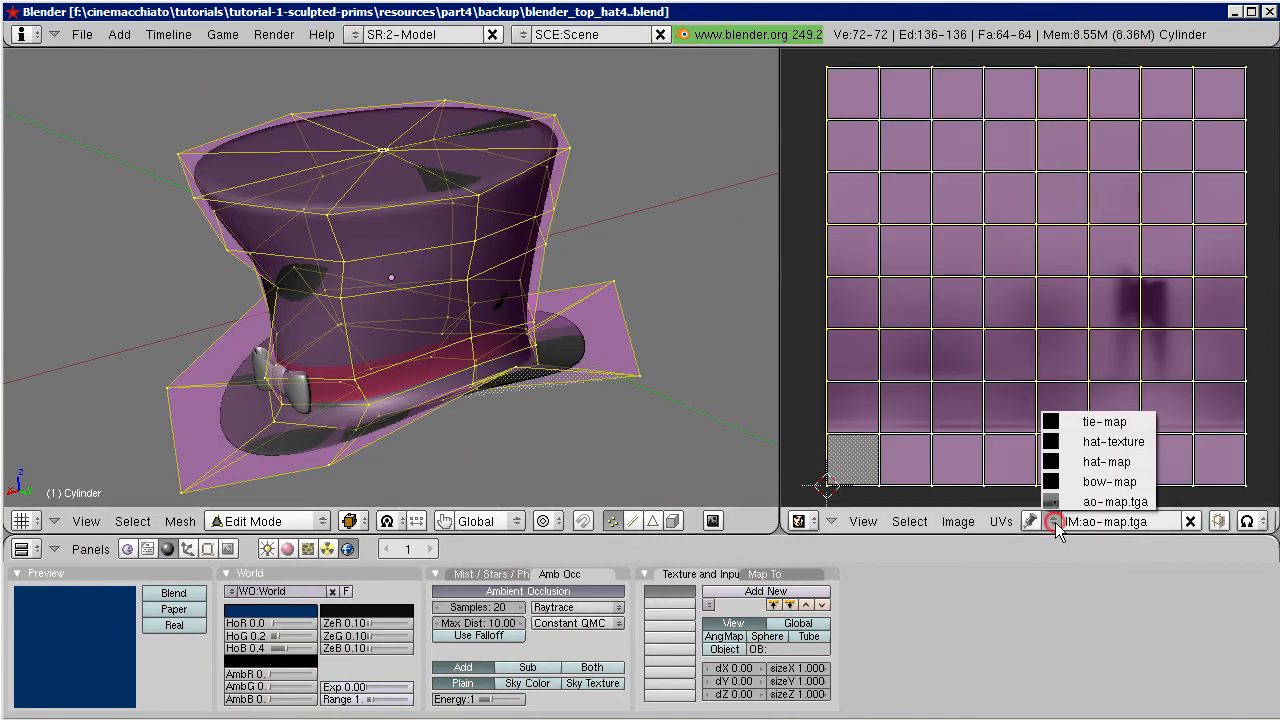
click(1097, 442)
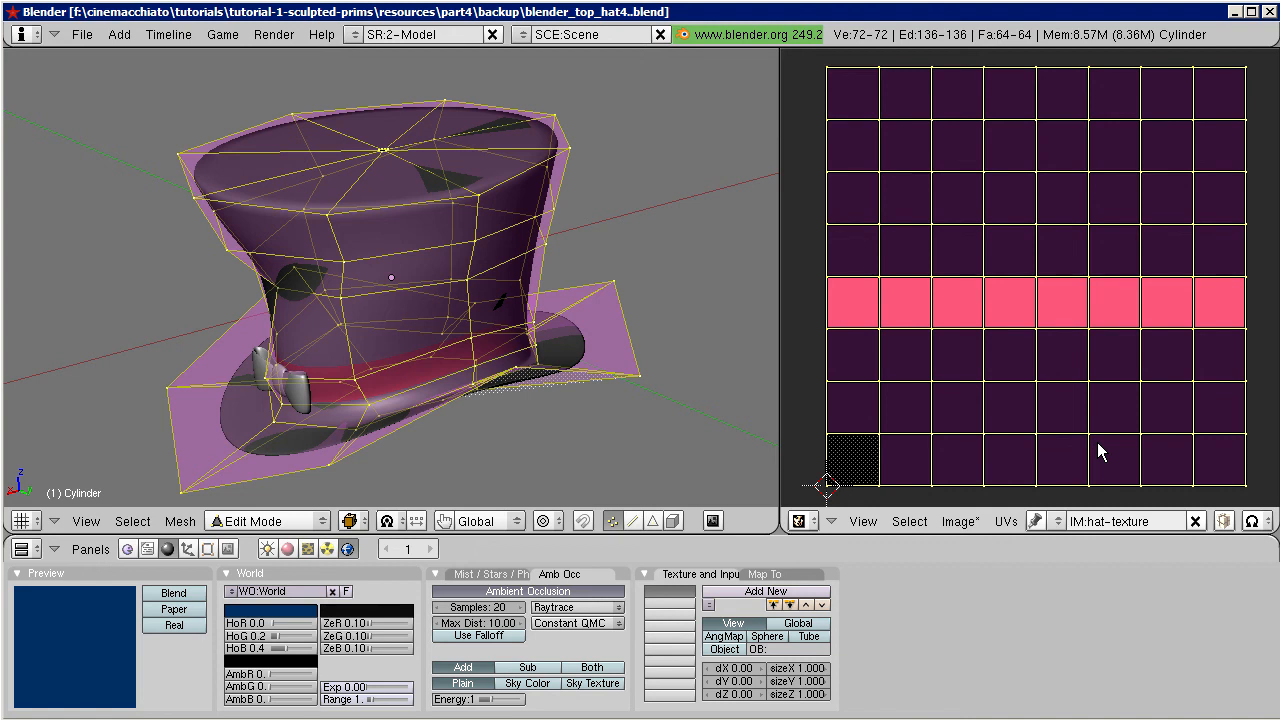
Step: Bake the hat's texture only into the hat-texture image and return to Object Mode
click(268, 34)
mouse_move(505, 100)
click(620, 190)
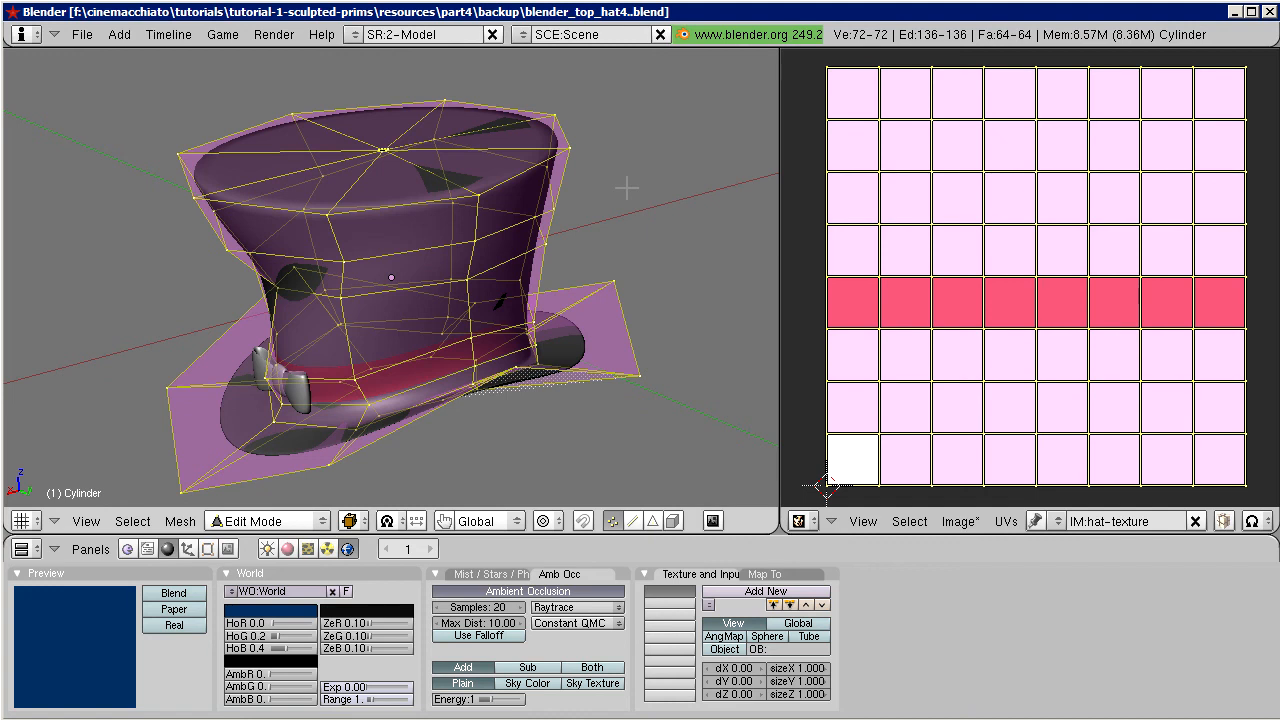
key(Tab)
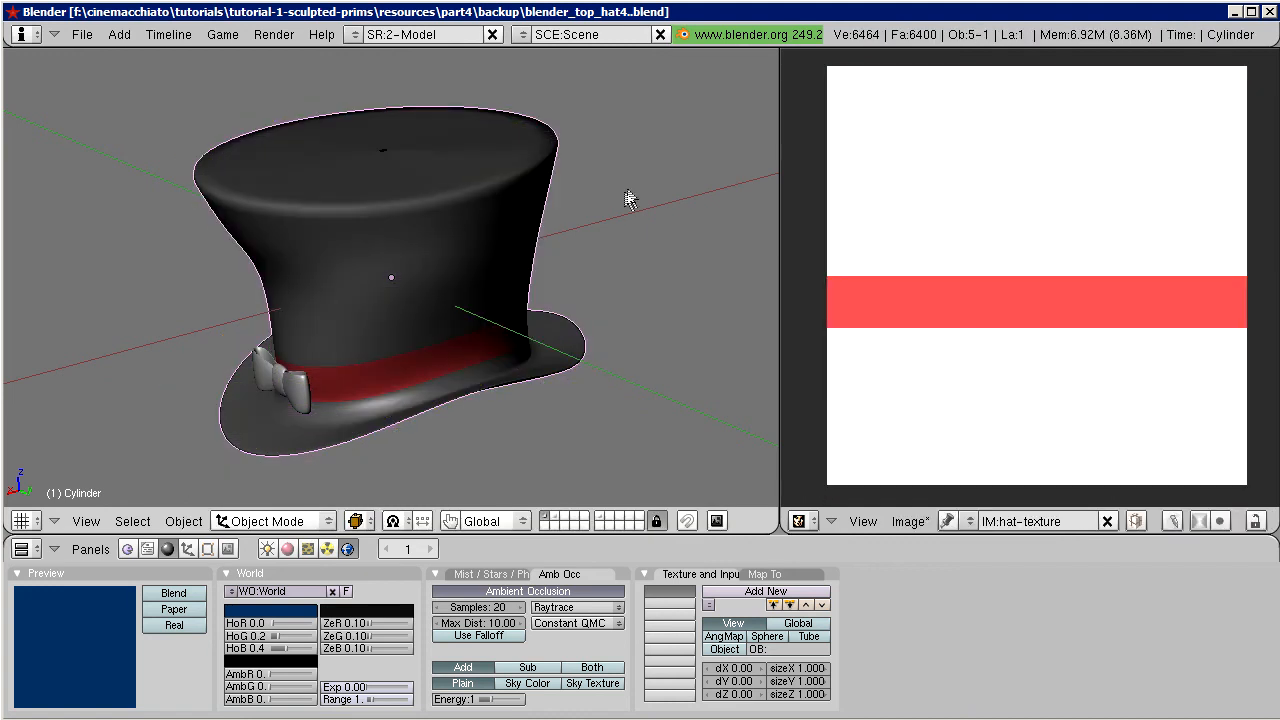
Step: Switch the 3D view's draw type to Textured and inspect the baked colours on the hat
click(358, 521)
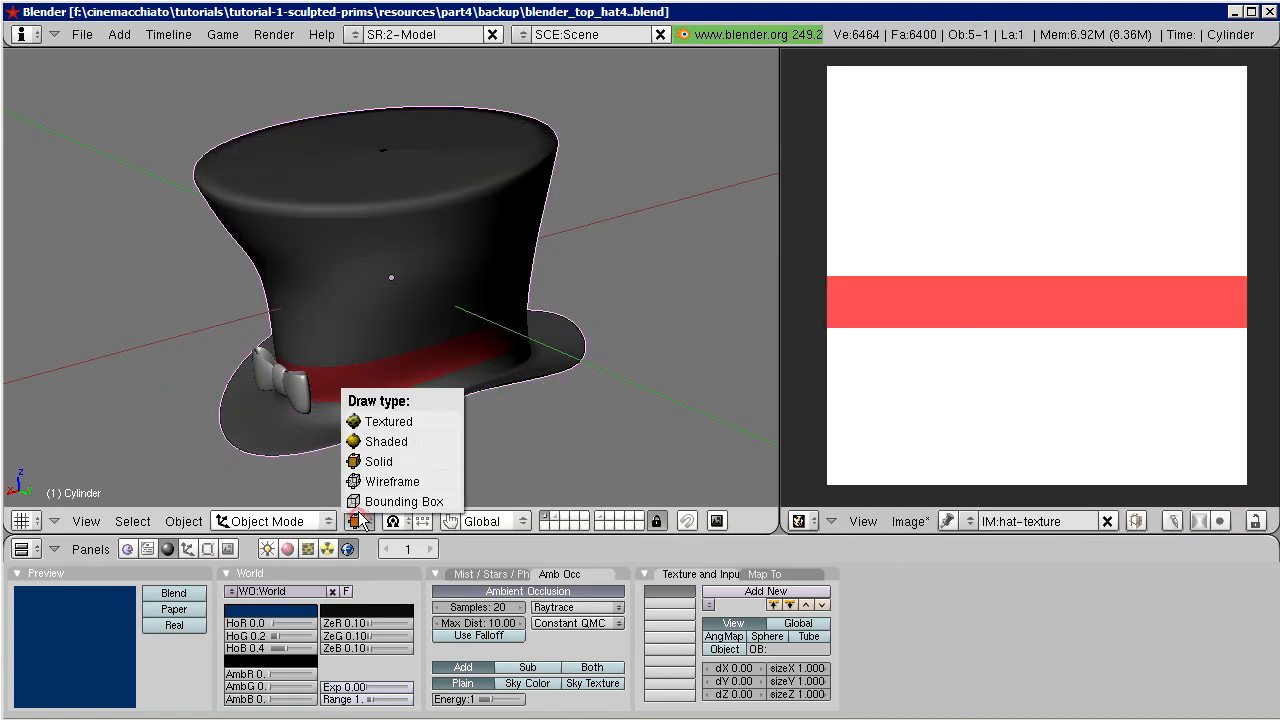
click(388, 421)
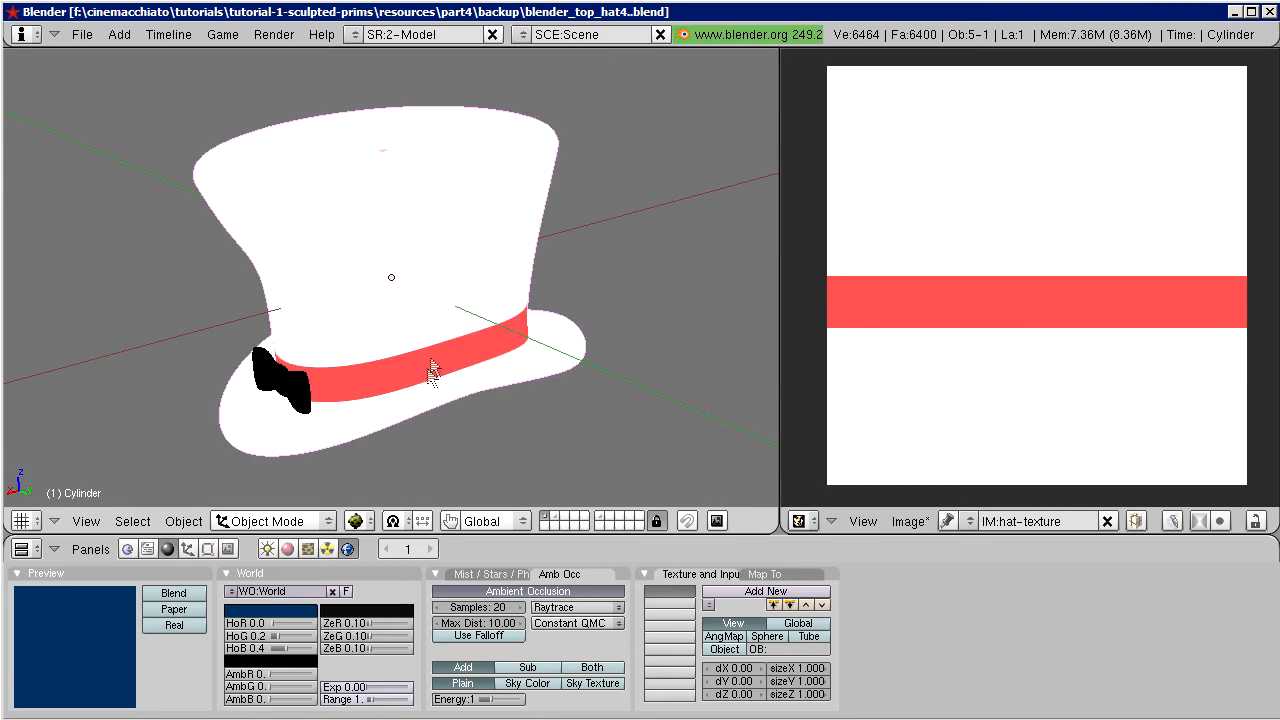
middle_drag(398, 332, 459, 363)
click(458, 362)
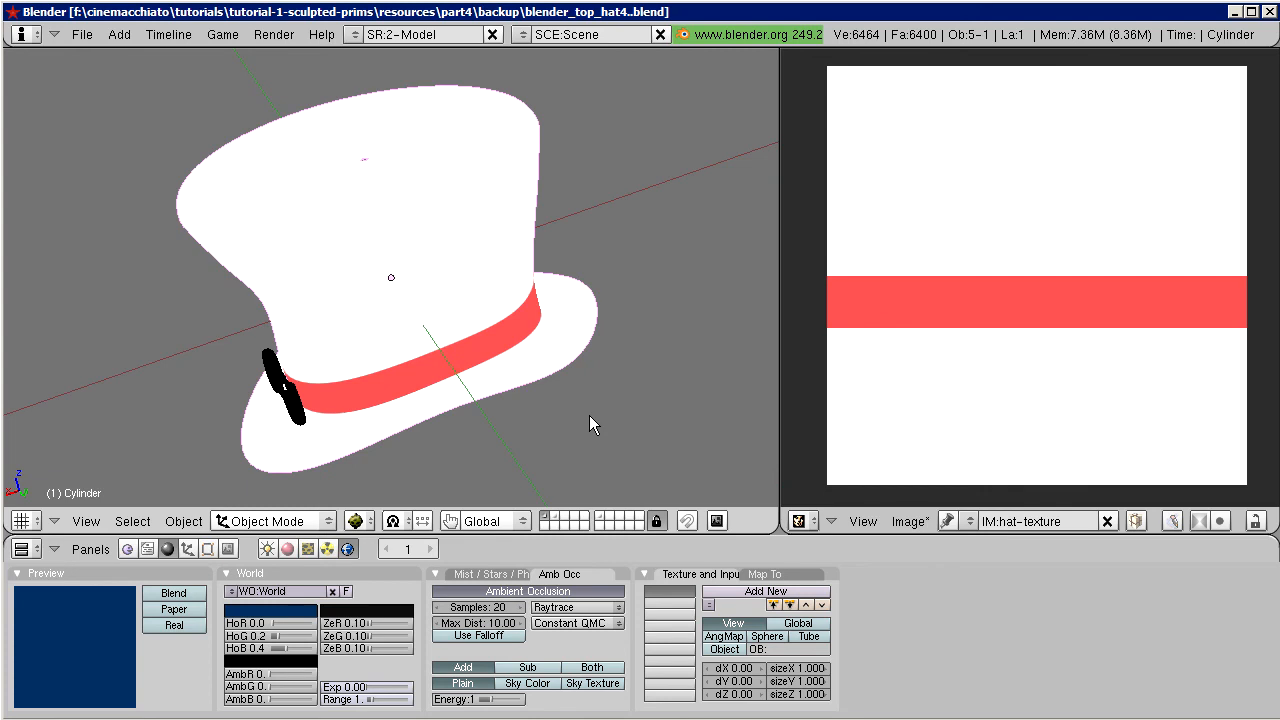
Step: Assign the ao-map.tga image to the hat's mesh in Edit Mode and inspect the shading in Object Mode
key(Tab)
click(1060, 521)
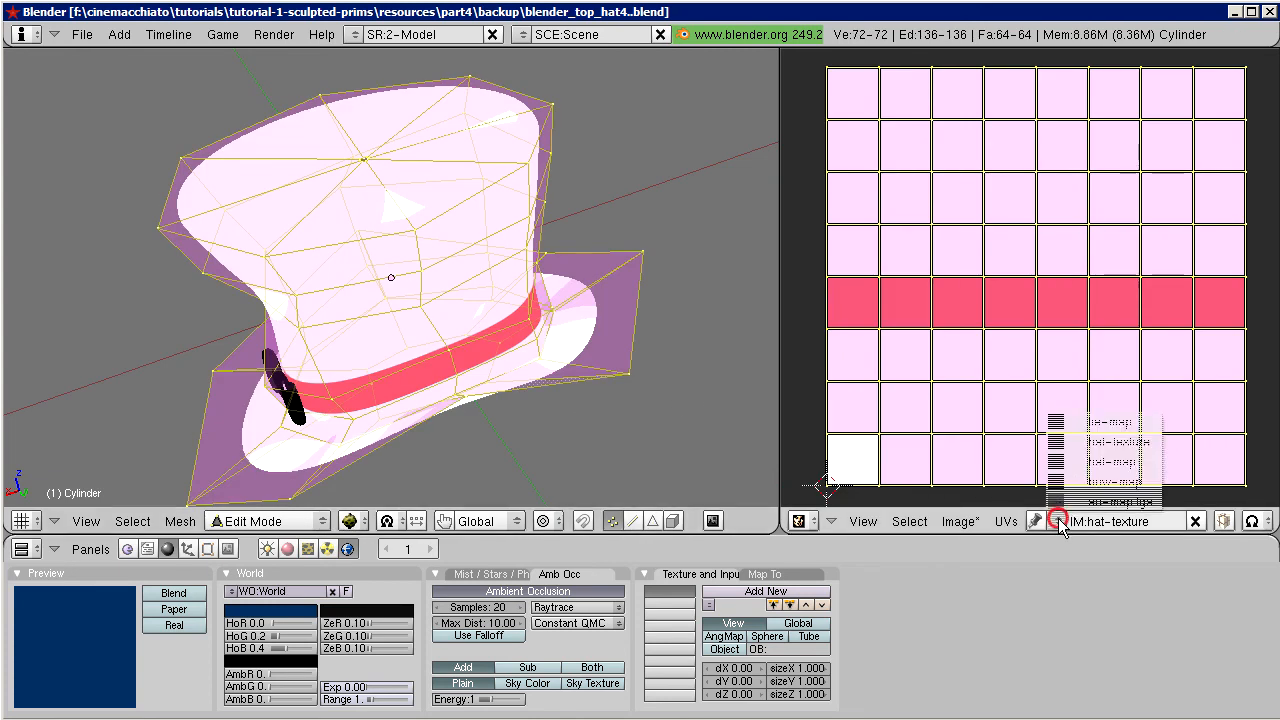
click(1113, 503)
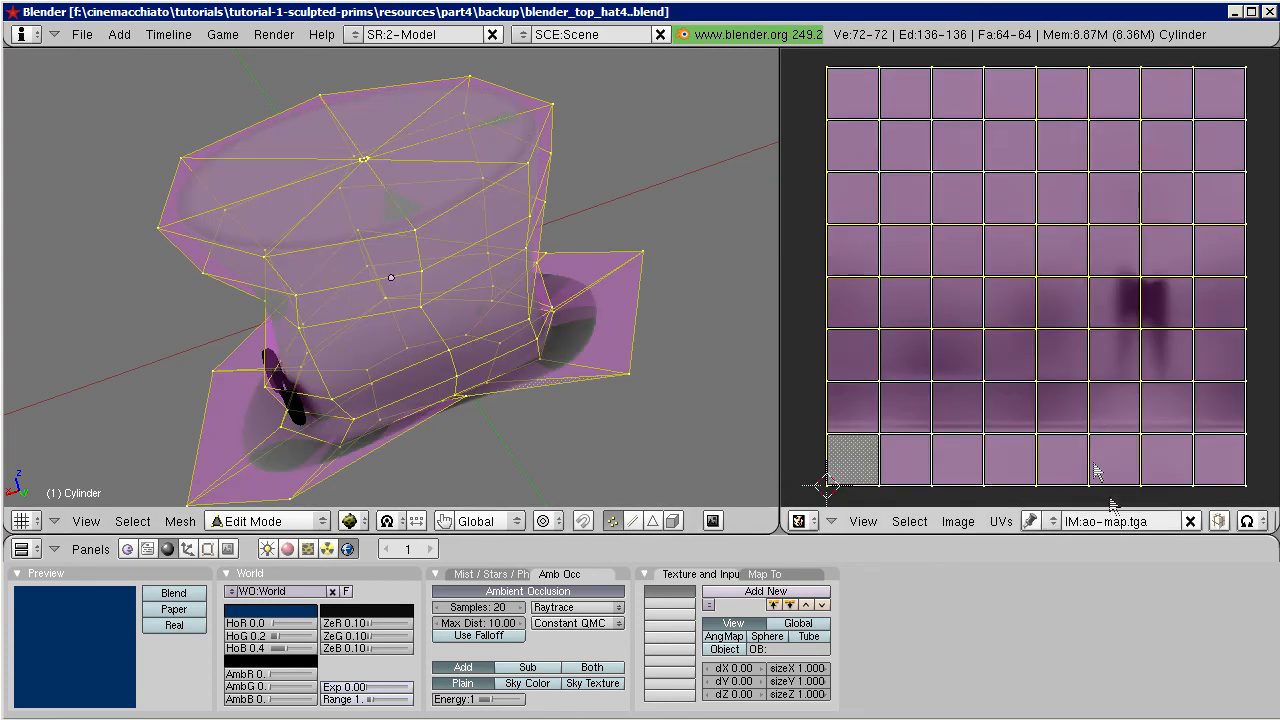
key(Tab)
click(375, 398)
middle_drag(375, 398, 597, 347)
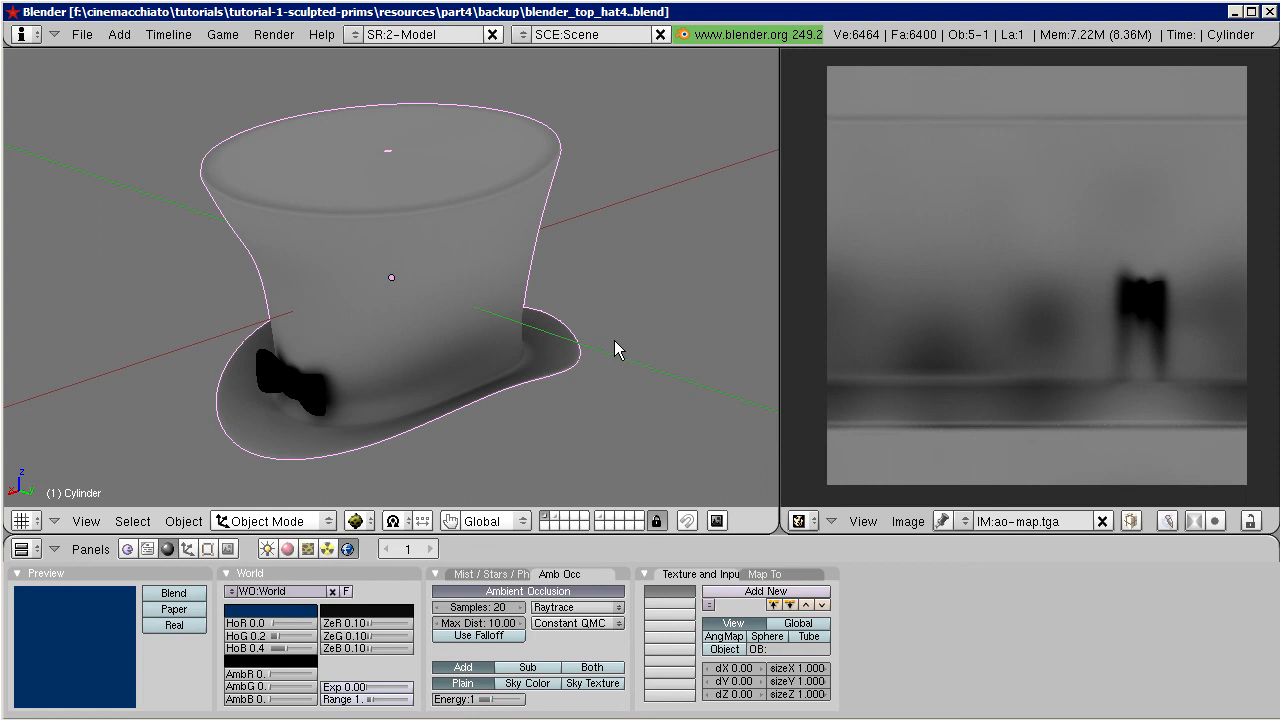
Step: Go back into Edit Mode and reassign the hat-texture image to the hat's mesh
key(Tab)
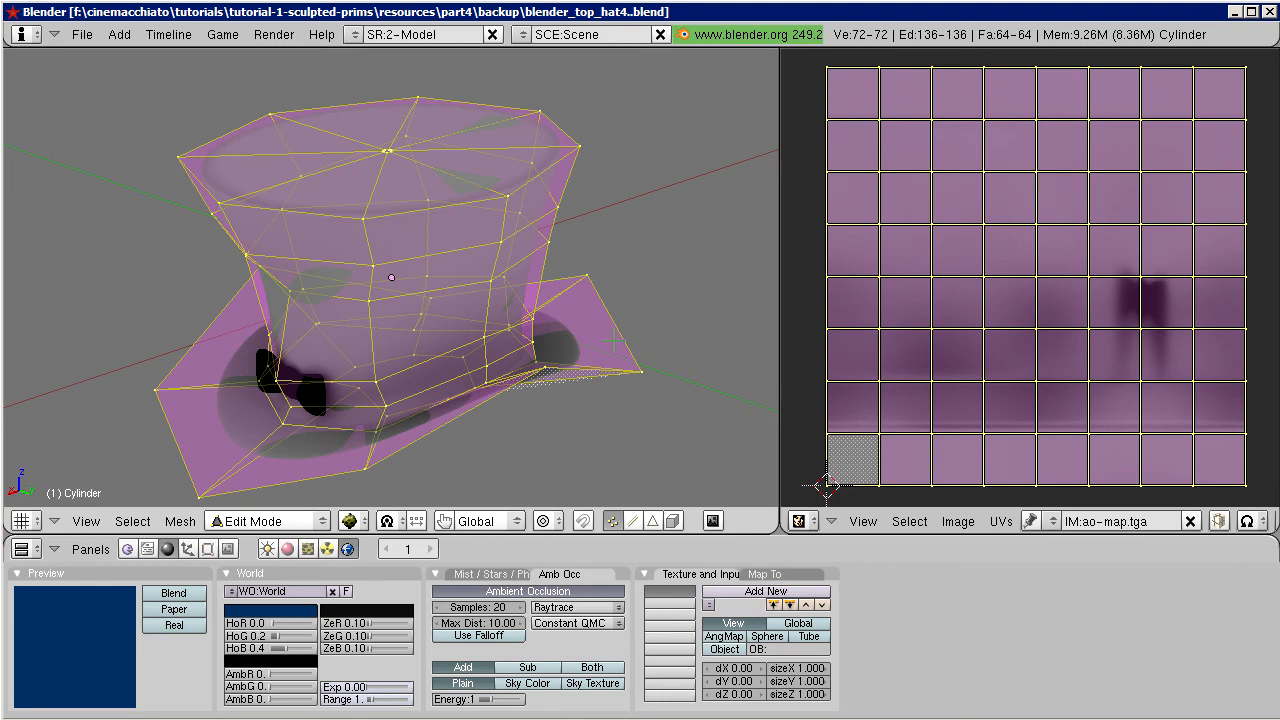
click(1056, 521)
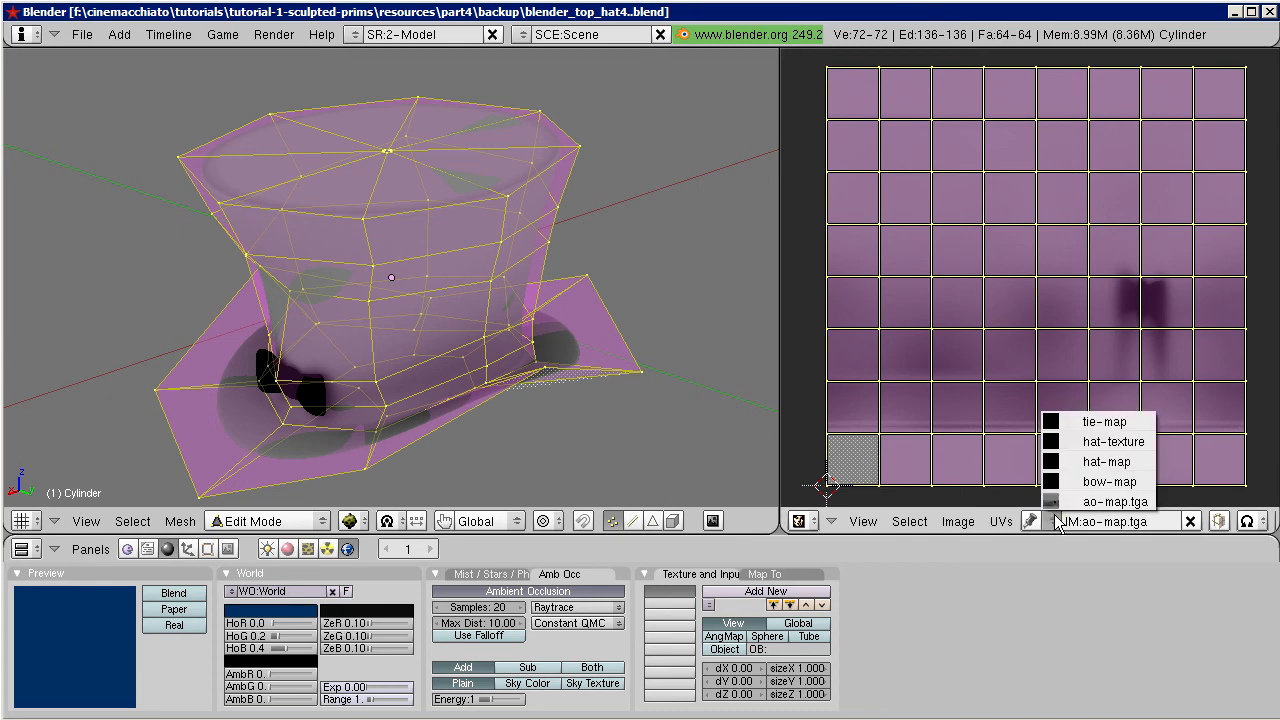
click(1137, 444)
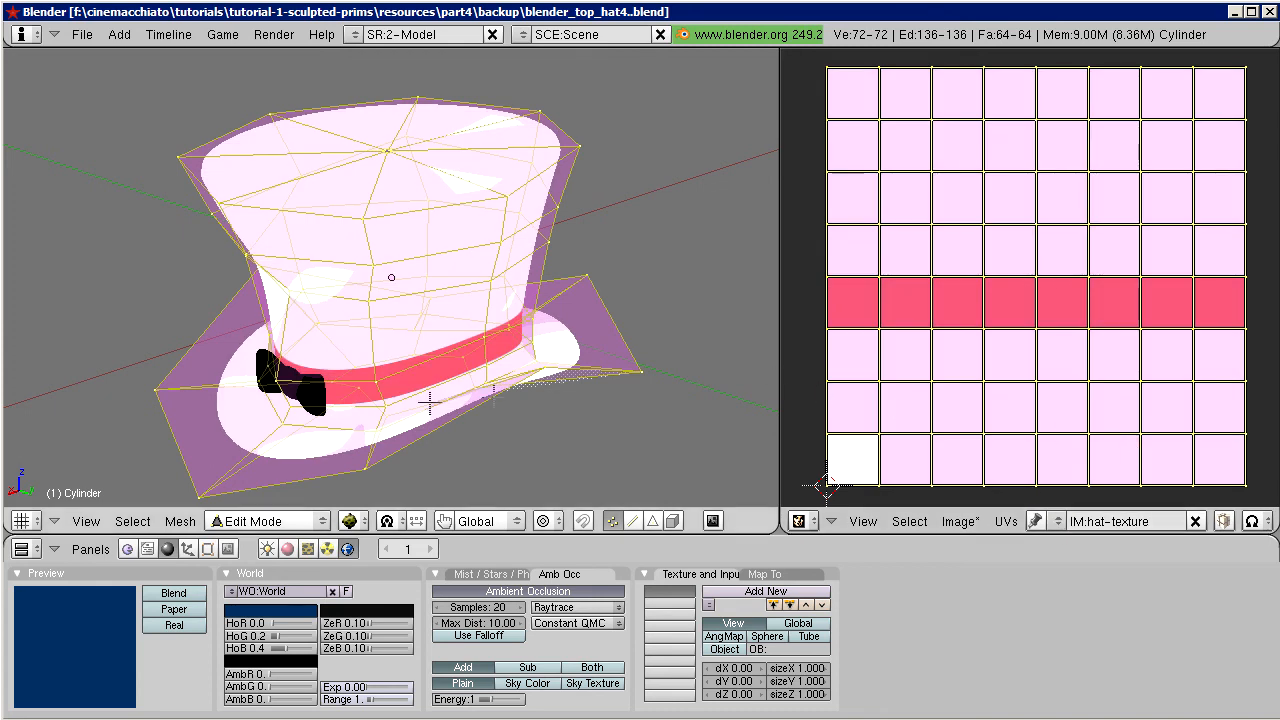
Step: Add a new texture named AO Texture to the first texture slot of the hat-base material
click(286, 551)
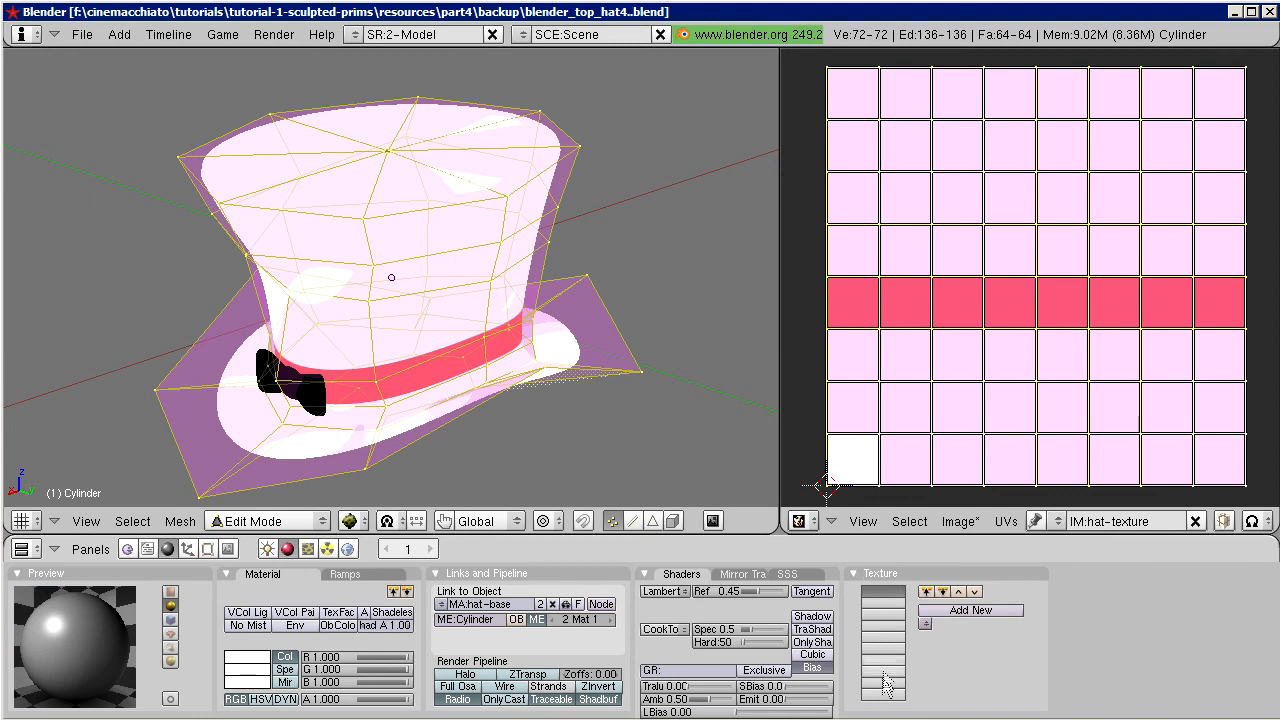
click(883, 591)
click(975, 611)
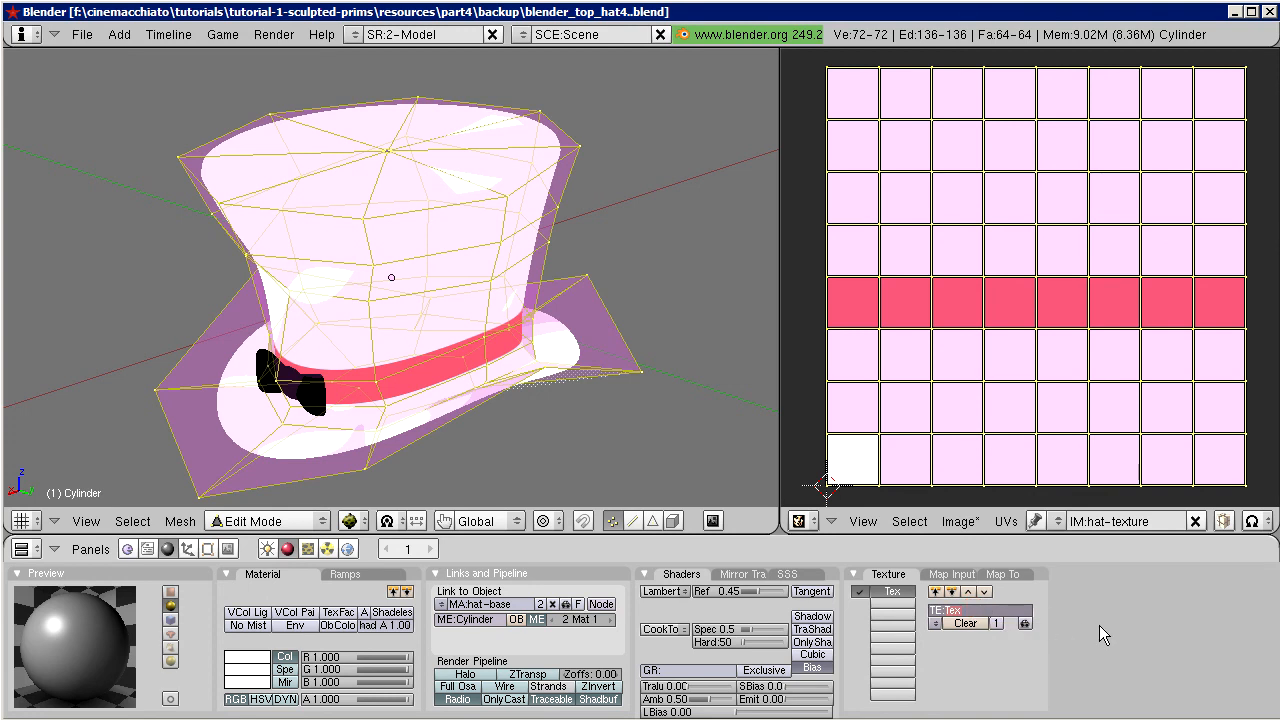
text(AO Texture)
key(Return)
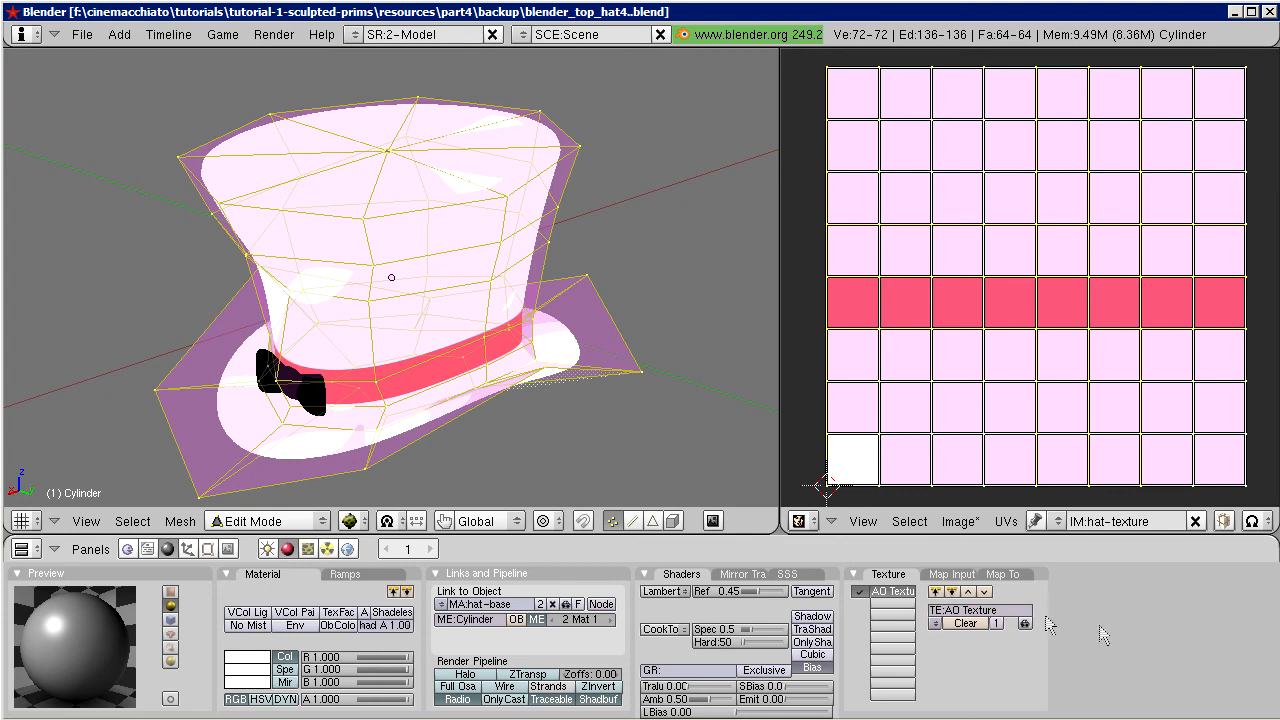
Step: Set the AO Texture's type to Image and assign the ao-map.tga image to it
click(307, 549)
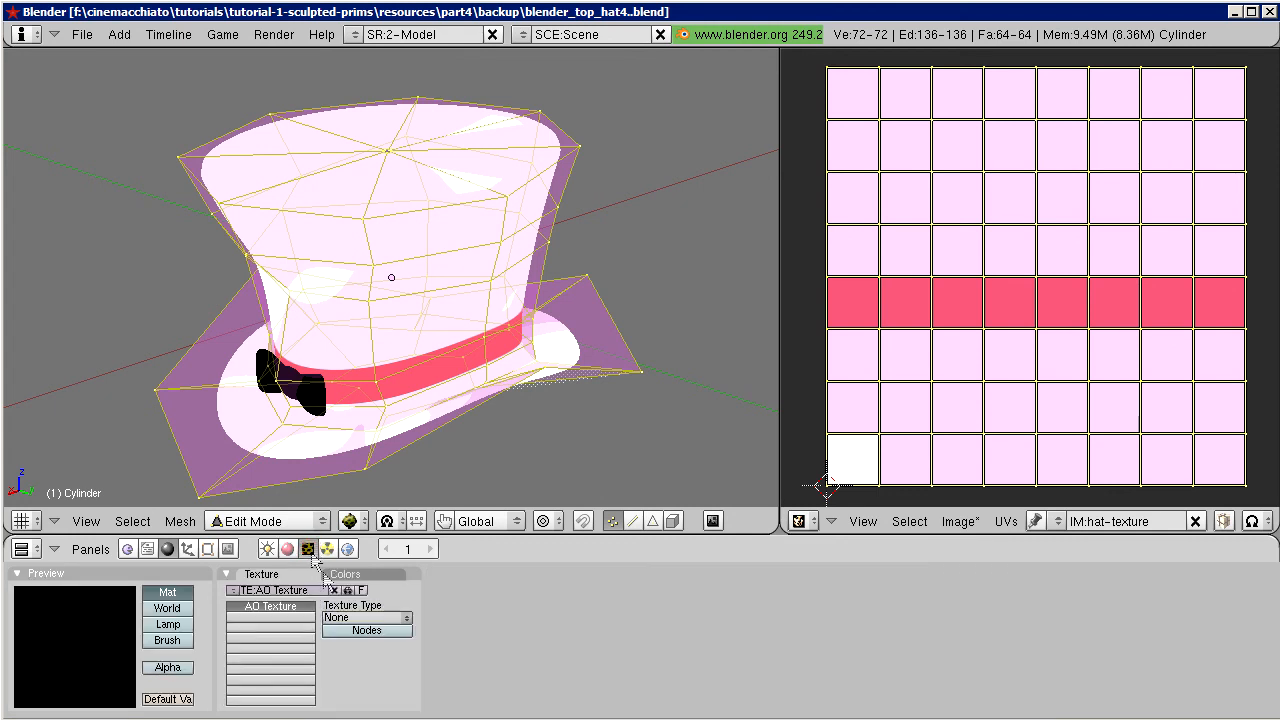
click(393, 619)
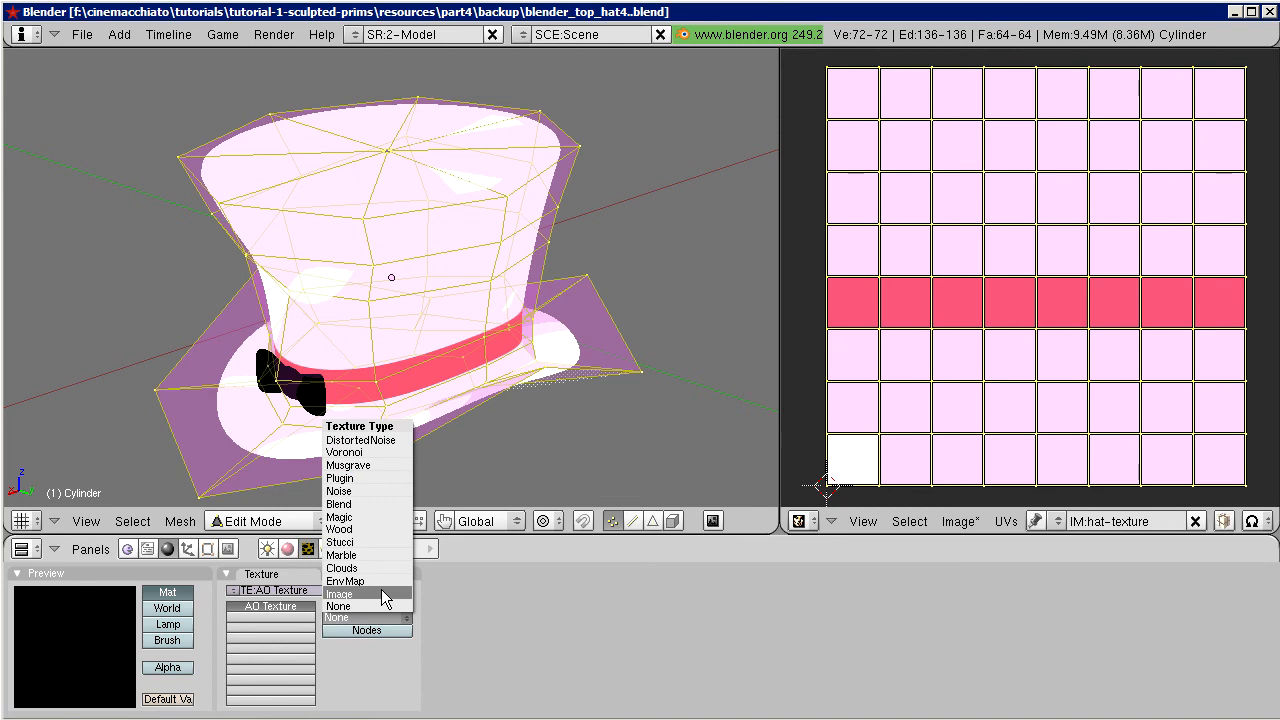
click(385, 596)
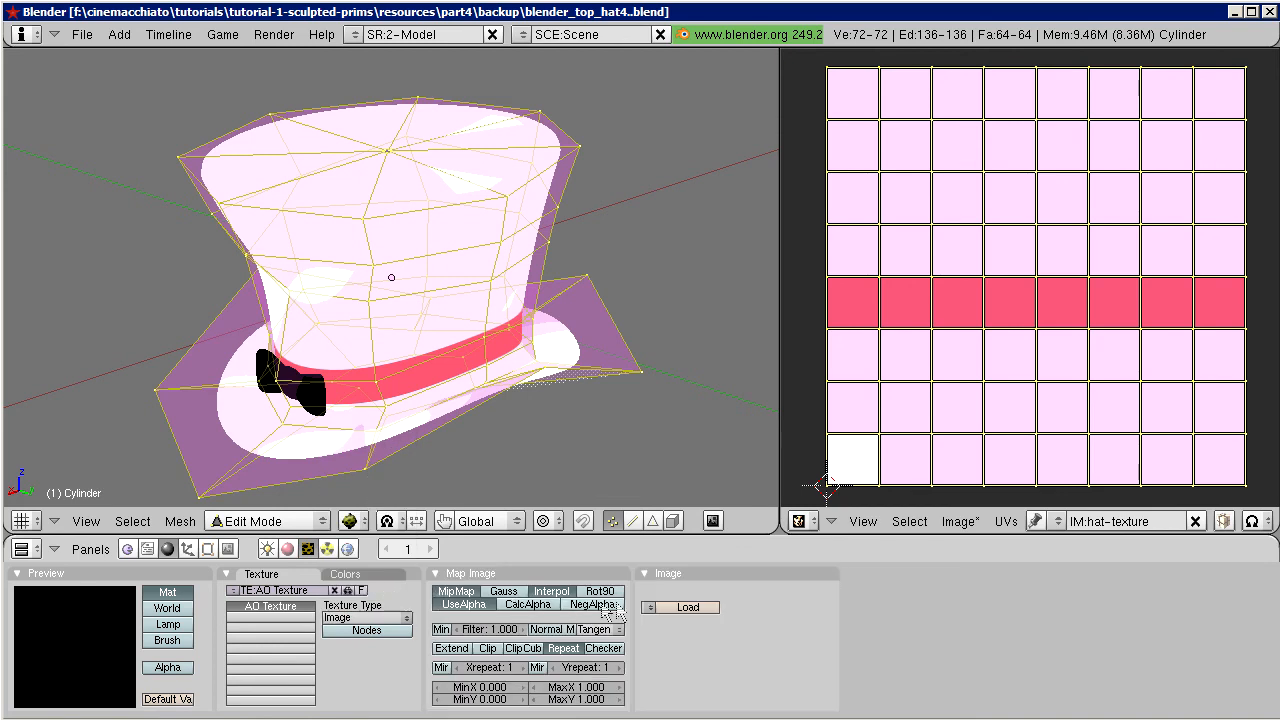
click(647, 607)
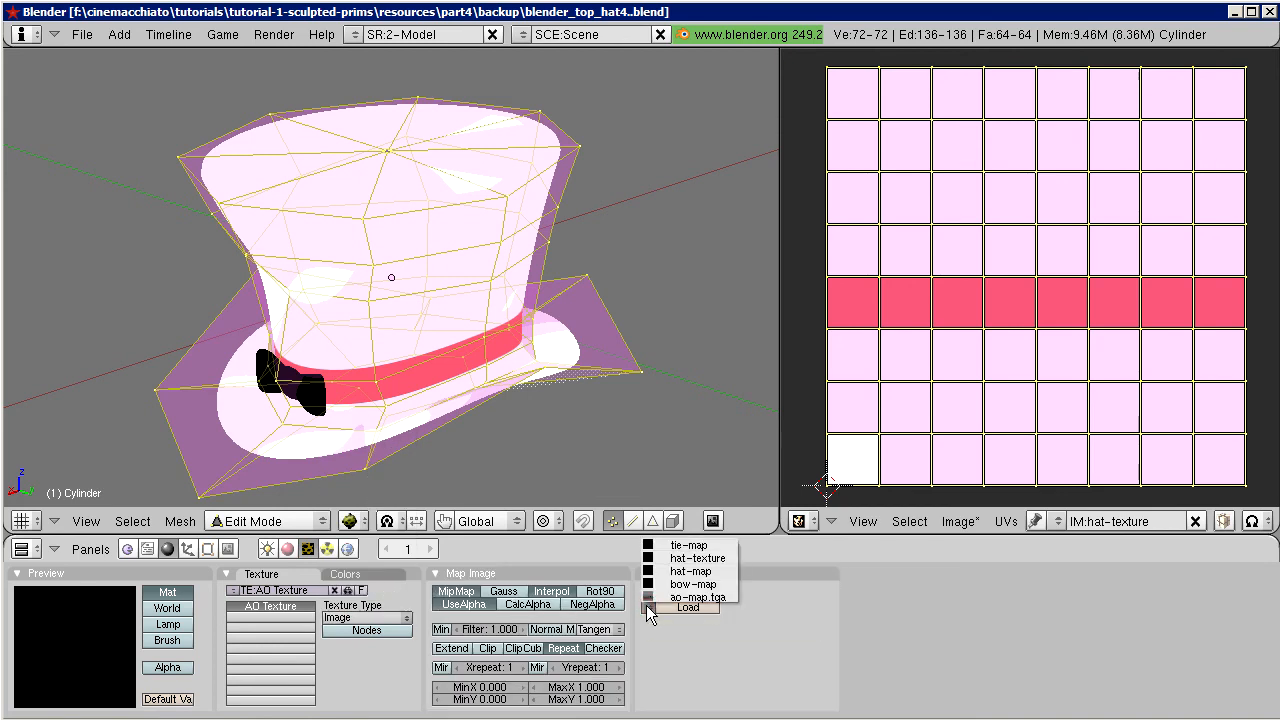
click(686, 600)
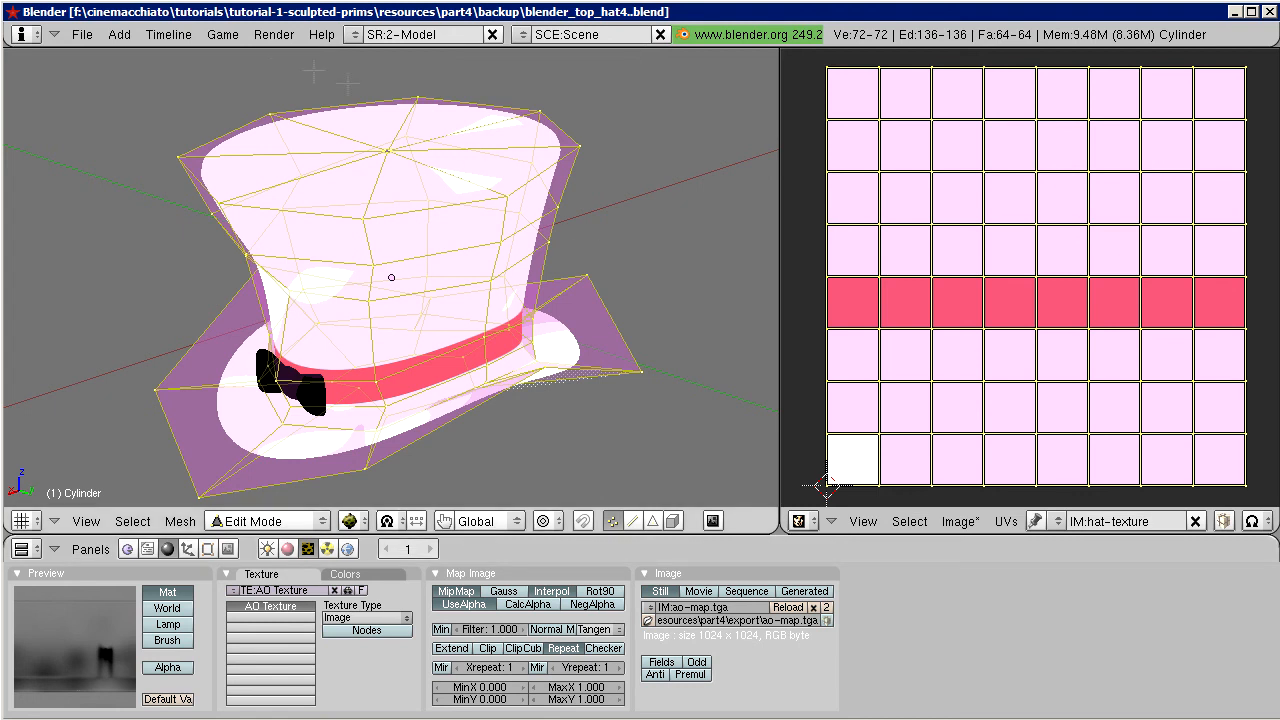
Step: Bake the hat with Texture Only into the hat-texture image and check the shading in Object Mode
click(273, 34)
mouse_move(296, 100)
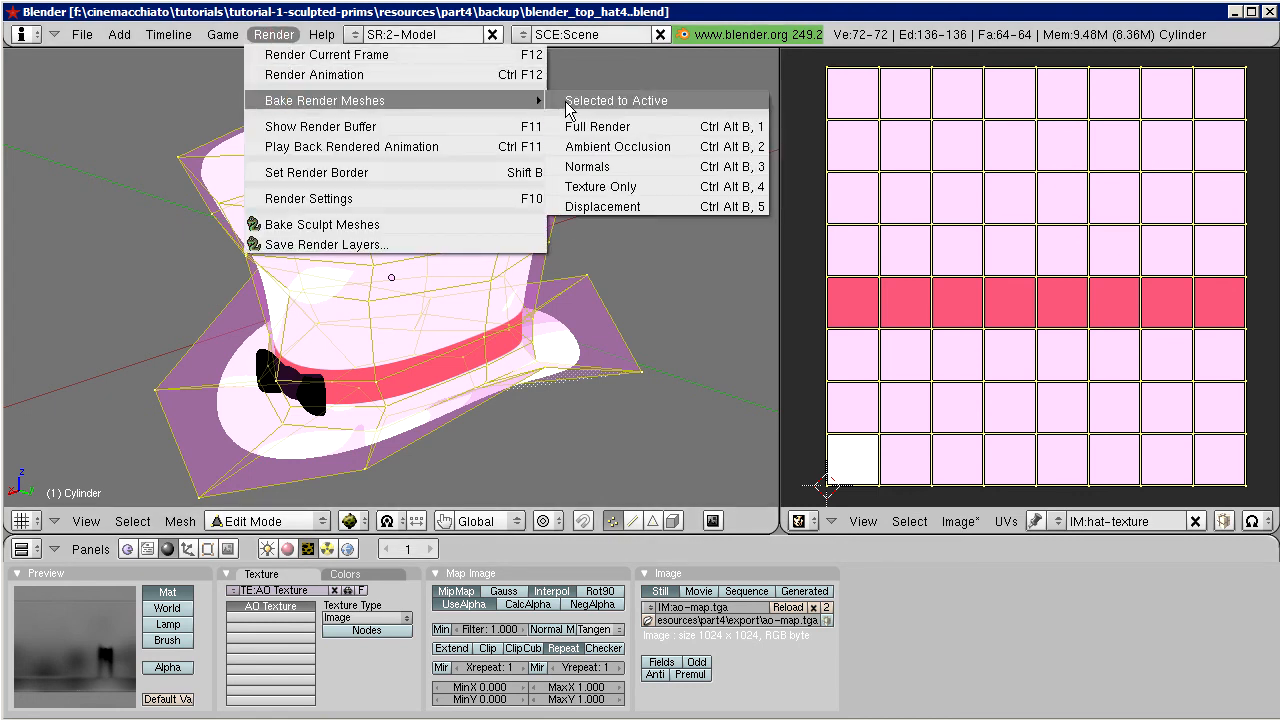
click(631, 187)
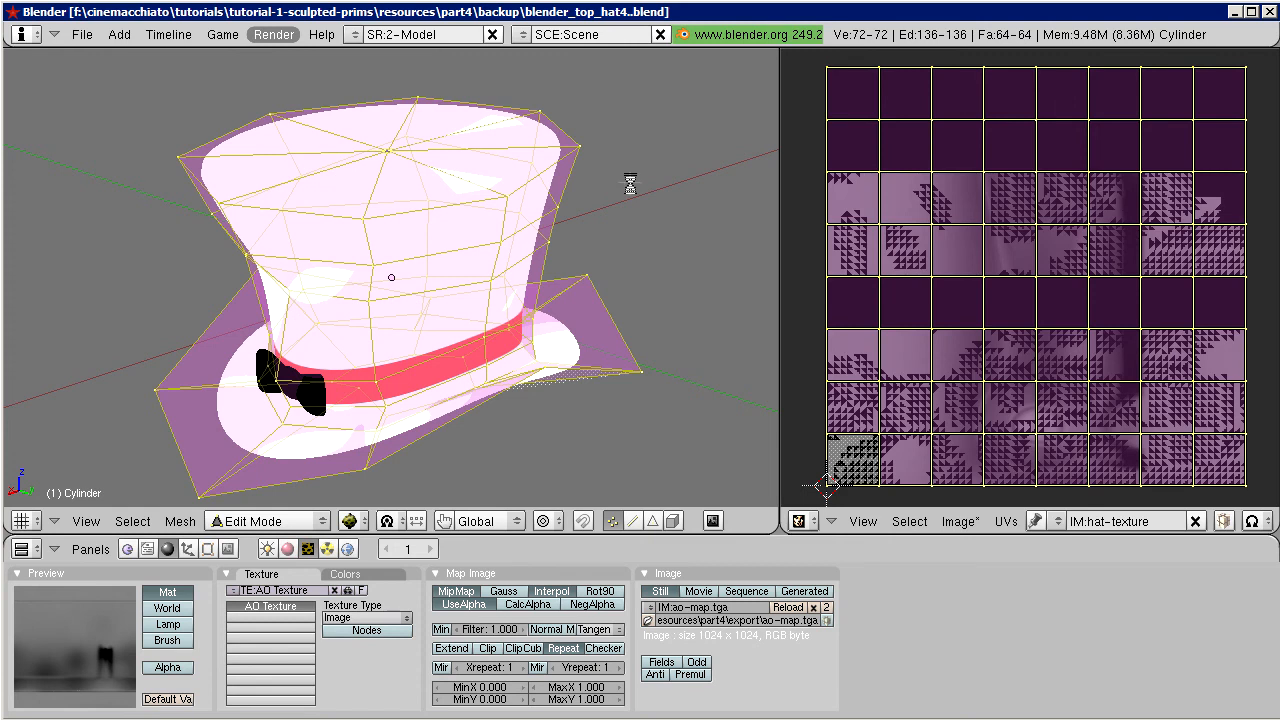
key(Tab)
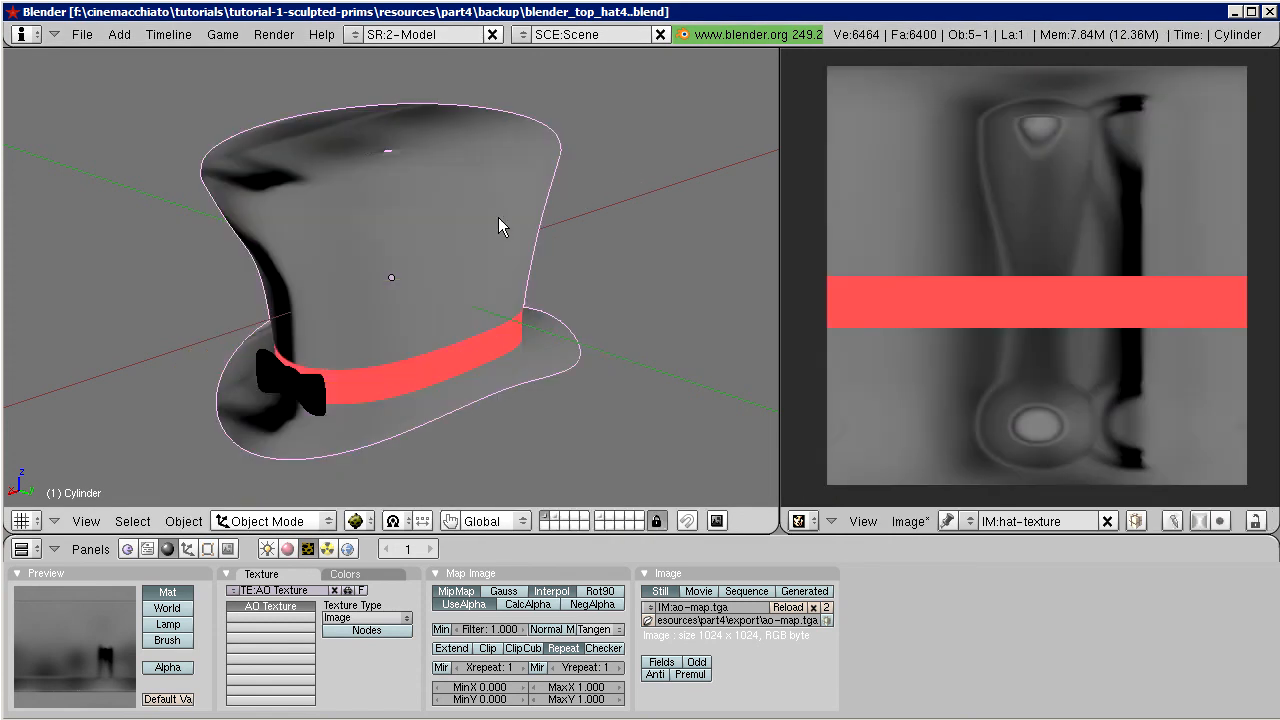
mouse_move(381, 339)
middle_down()
mouse_move(506, 294)
mouse_move(640, 295)
mouse_move(587, 326)
mouse_move(391, 314)
mouse_move(366, 345)
middle_up()
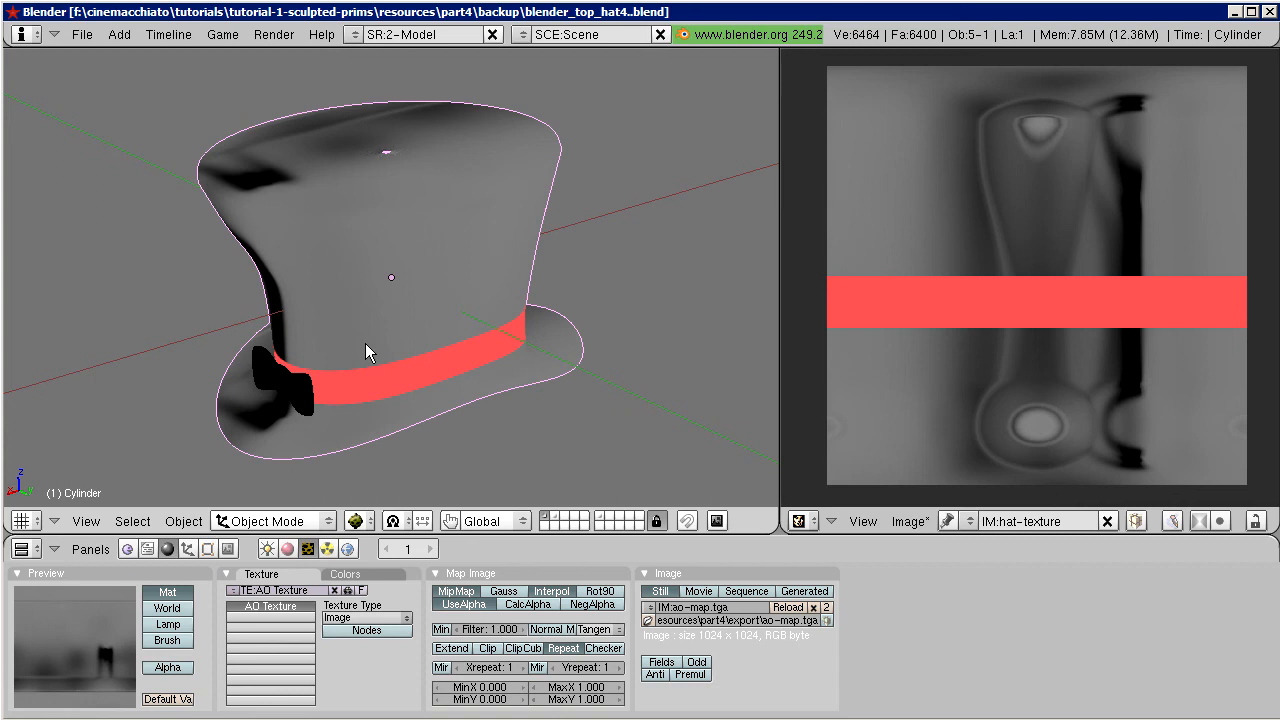
Step: Set the hat-base material's AO Texture mapping input to UV with the UVTex layer
click(288, 550)
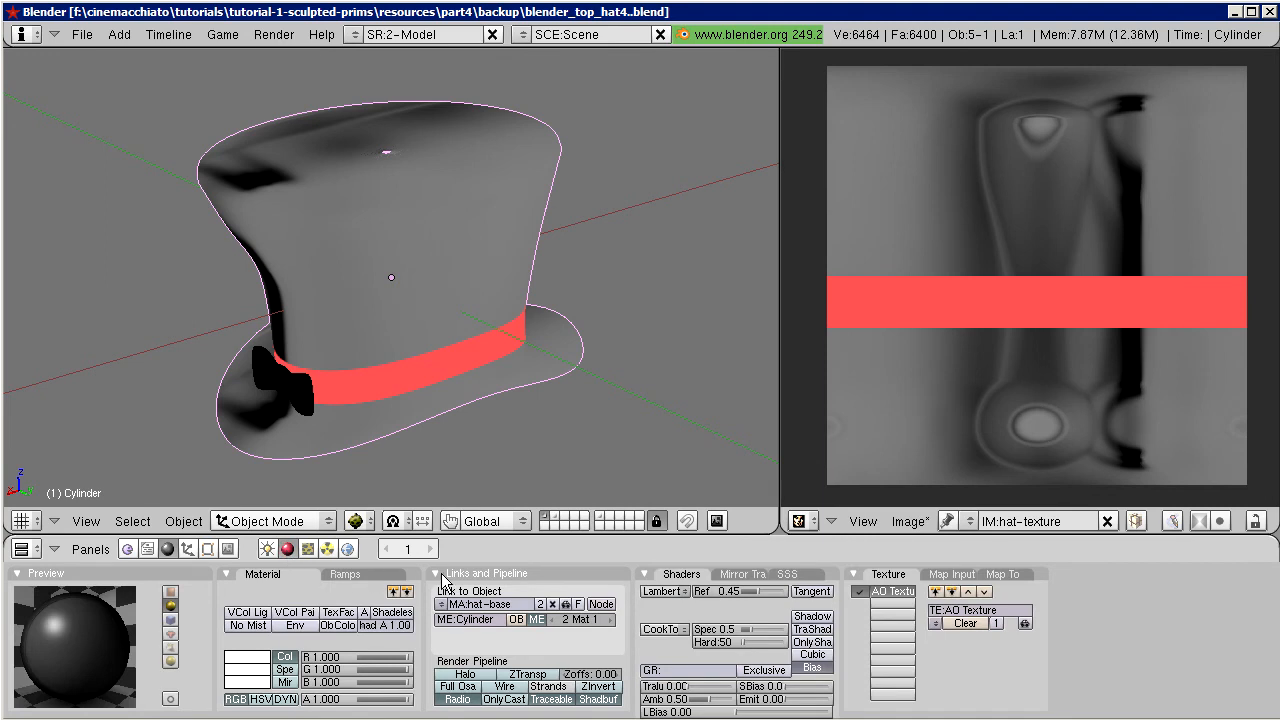
click(948, 577)
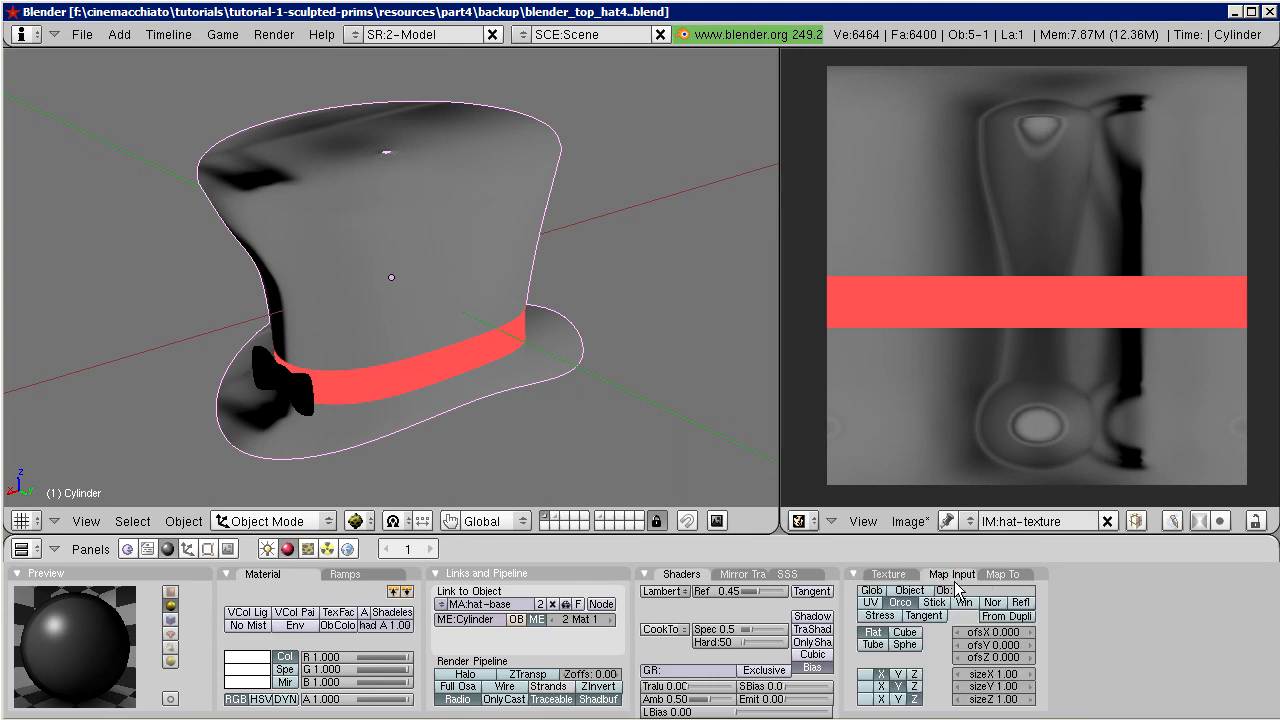
click(868, 604)
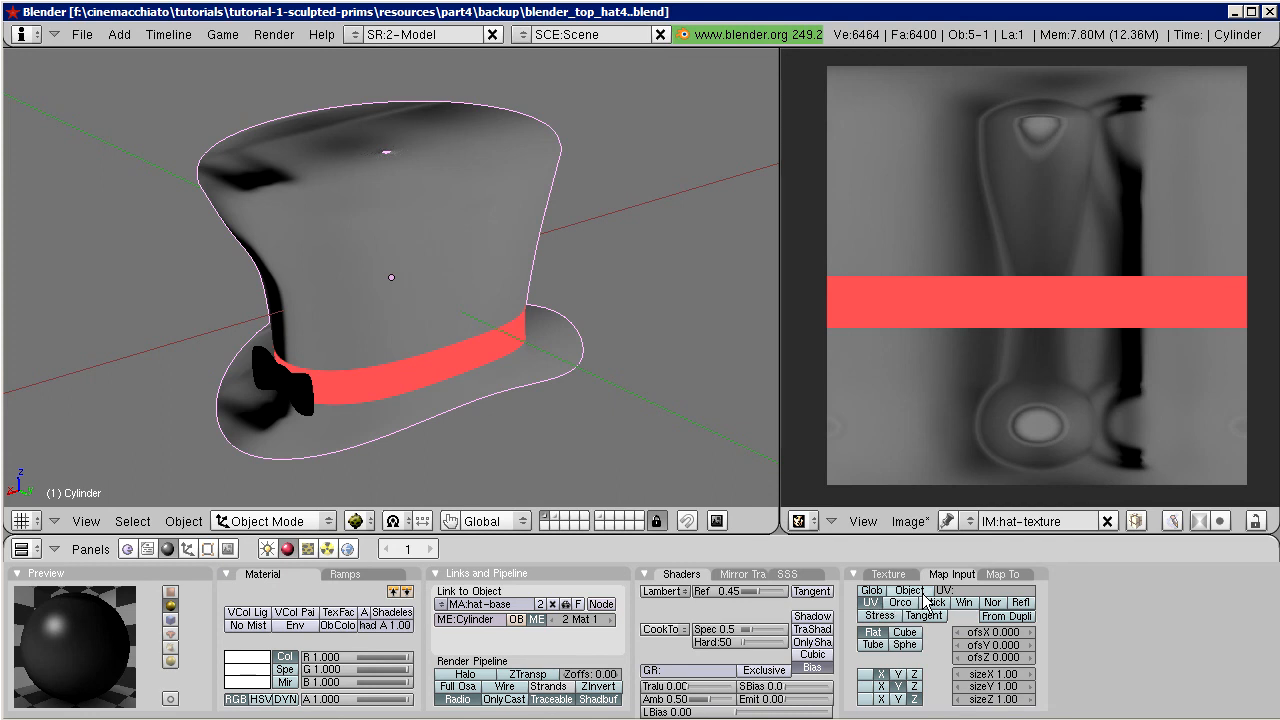
click(966, 591)
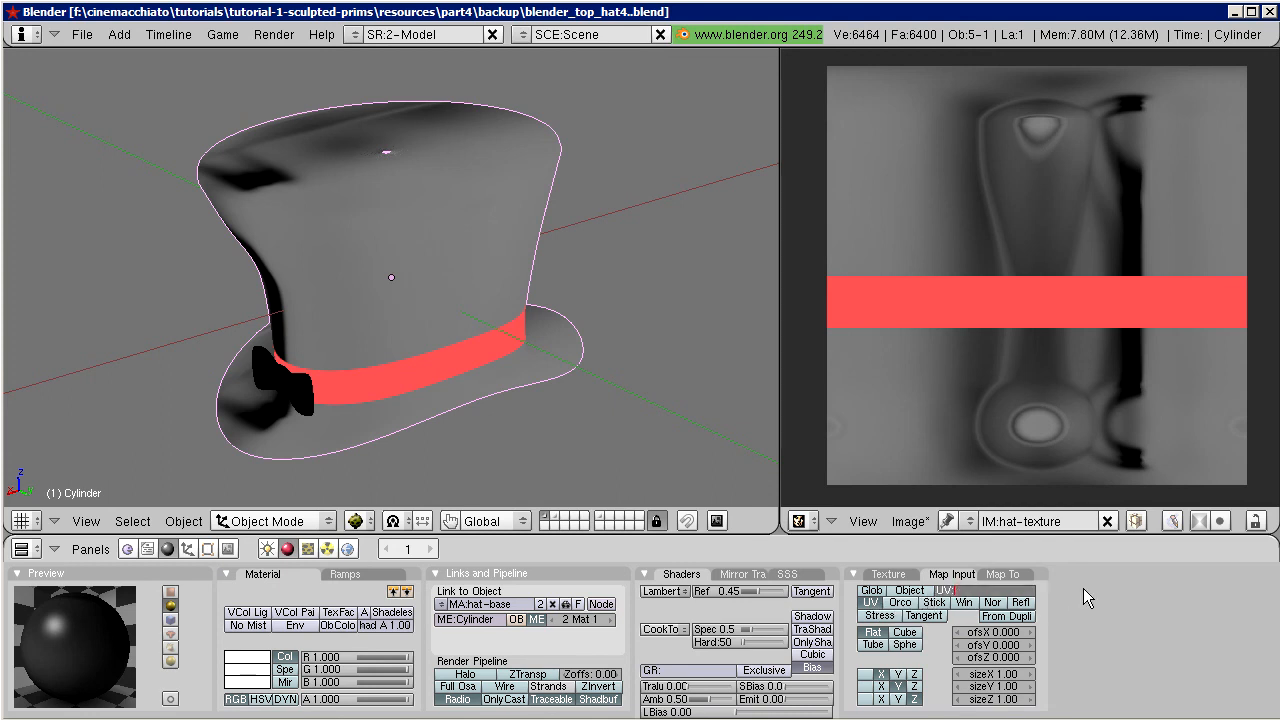
text(UVTex)
key(Return)
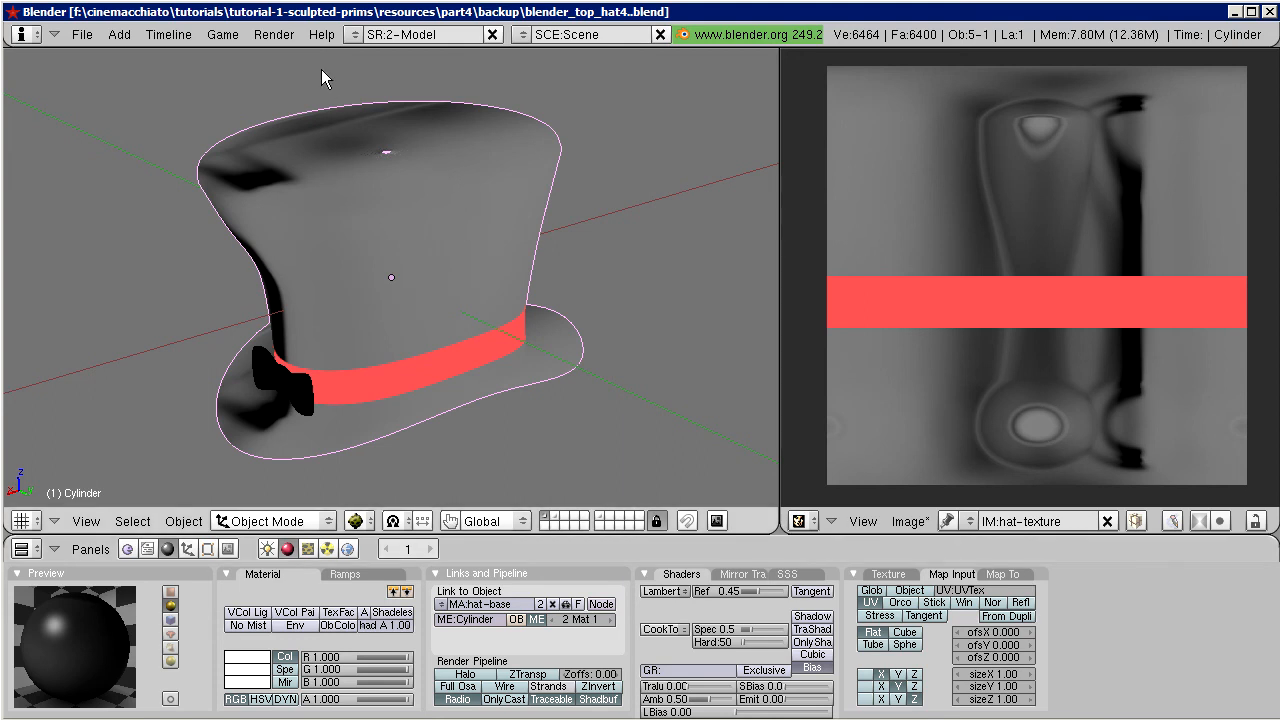
Step: Rebake the hat with Texture Only using the UV mapping, and inspect the shading around the band on the model and image
click(273, 35)
mouse_move(280, 98)
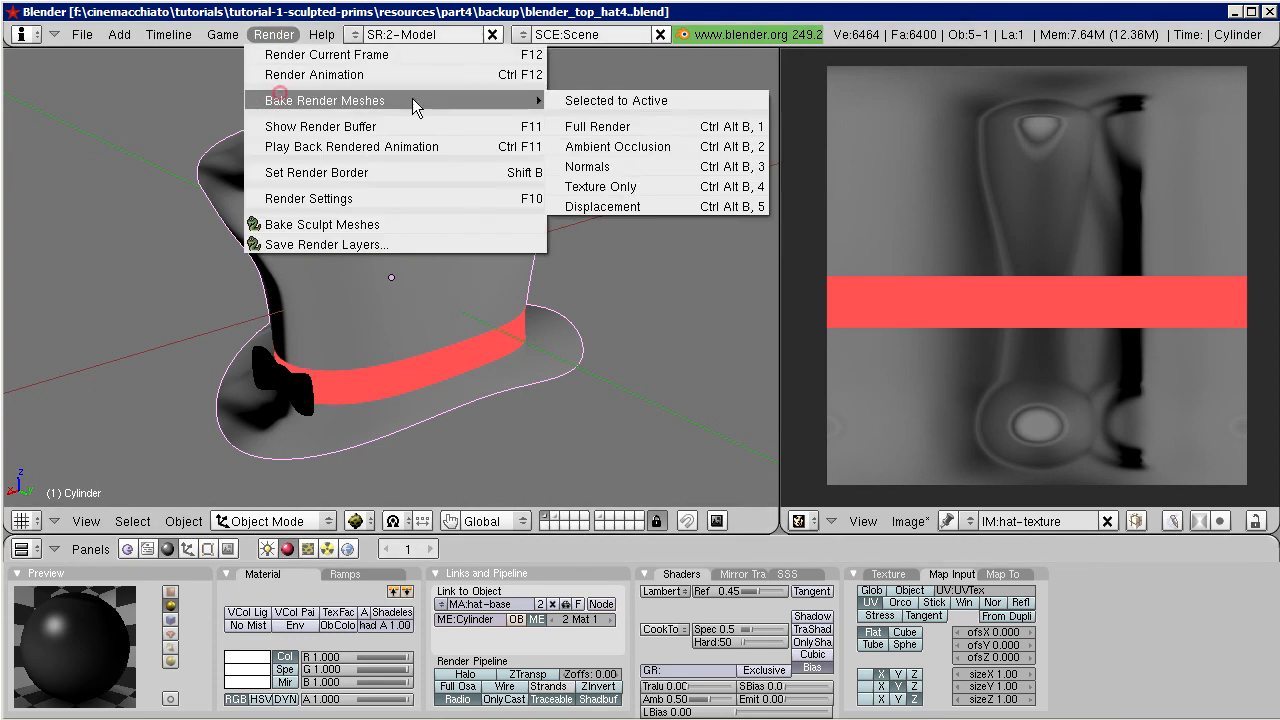
click(619, 188)
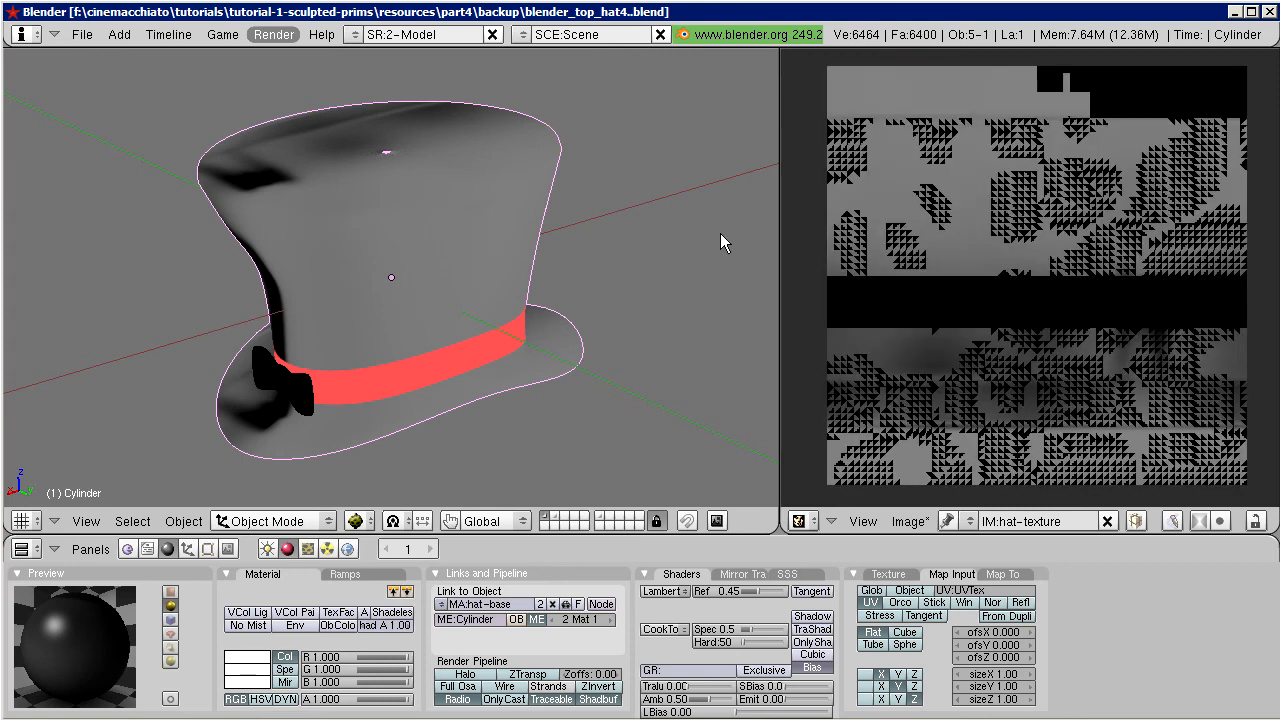
middle_drag(390, 379, 460, 407)
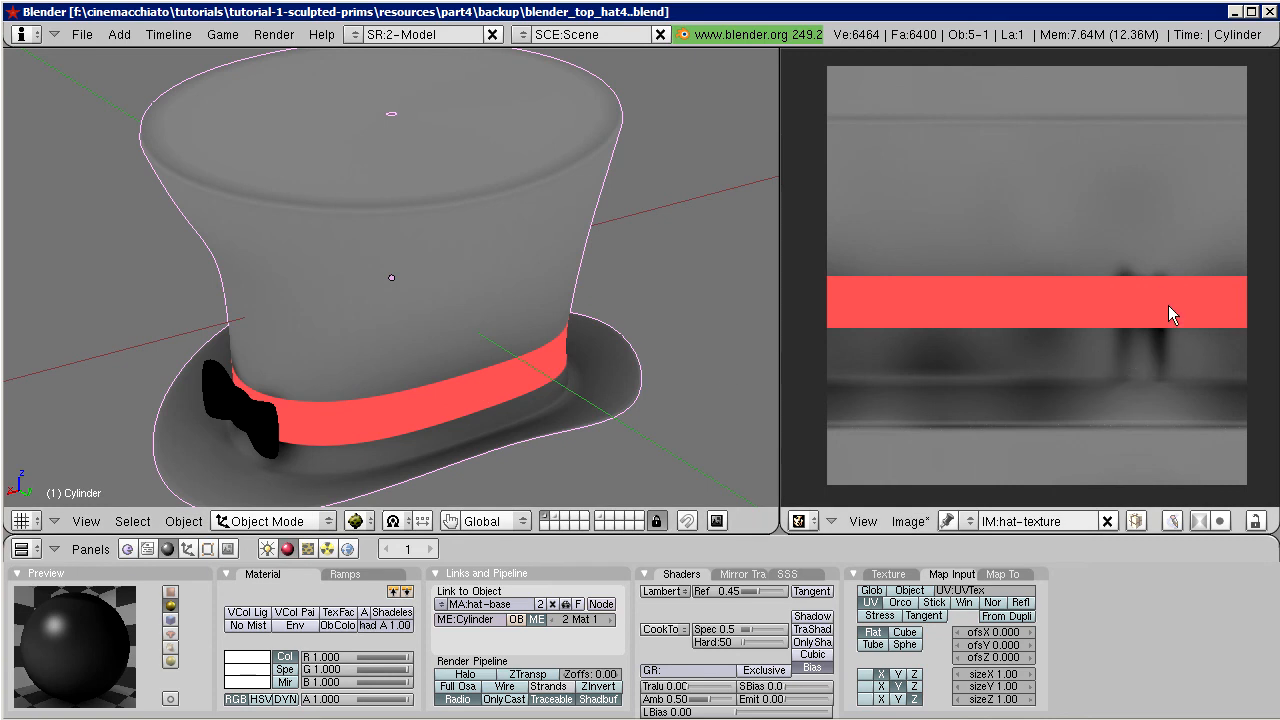
scroll(1114, 330, up, 1)
scroll(1114, 330, up, 4)
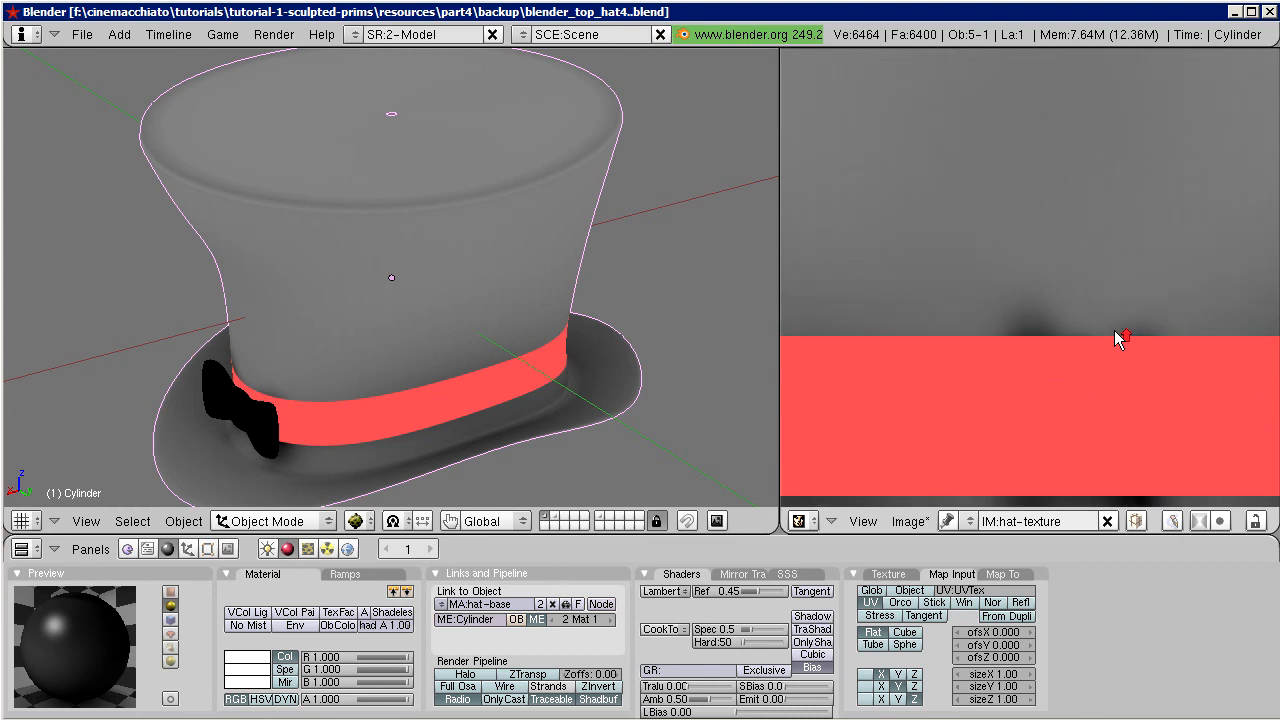
scroll(1114, 330, down, 5)
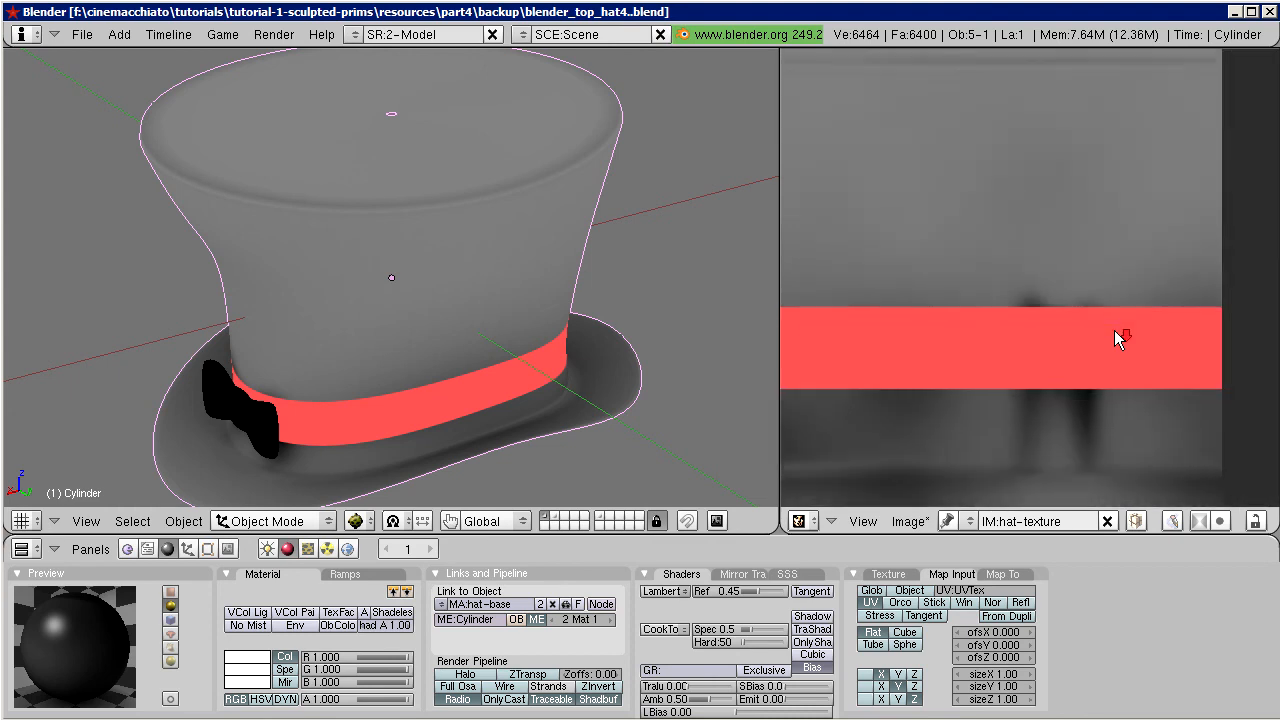
middle_drag(1047, 319, 1105, 306)
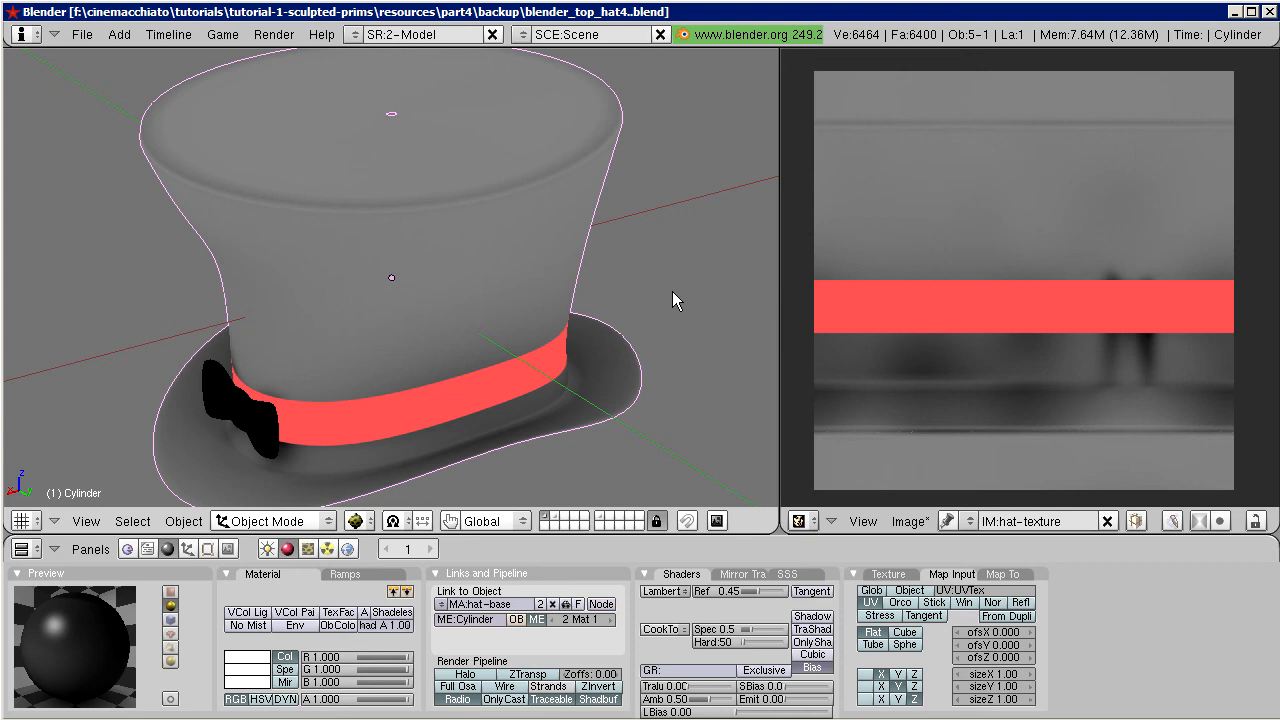
Step: Make hat-band the hat's active material and assign the existing AO Texture to its first texture slot
click(207, 550)
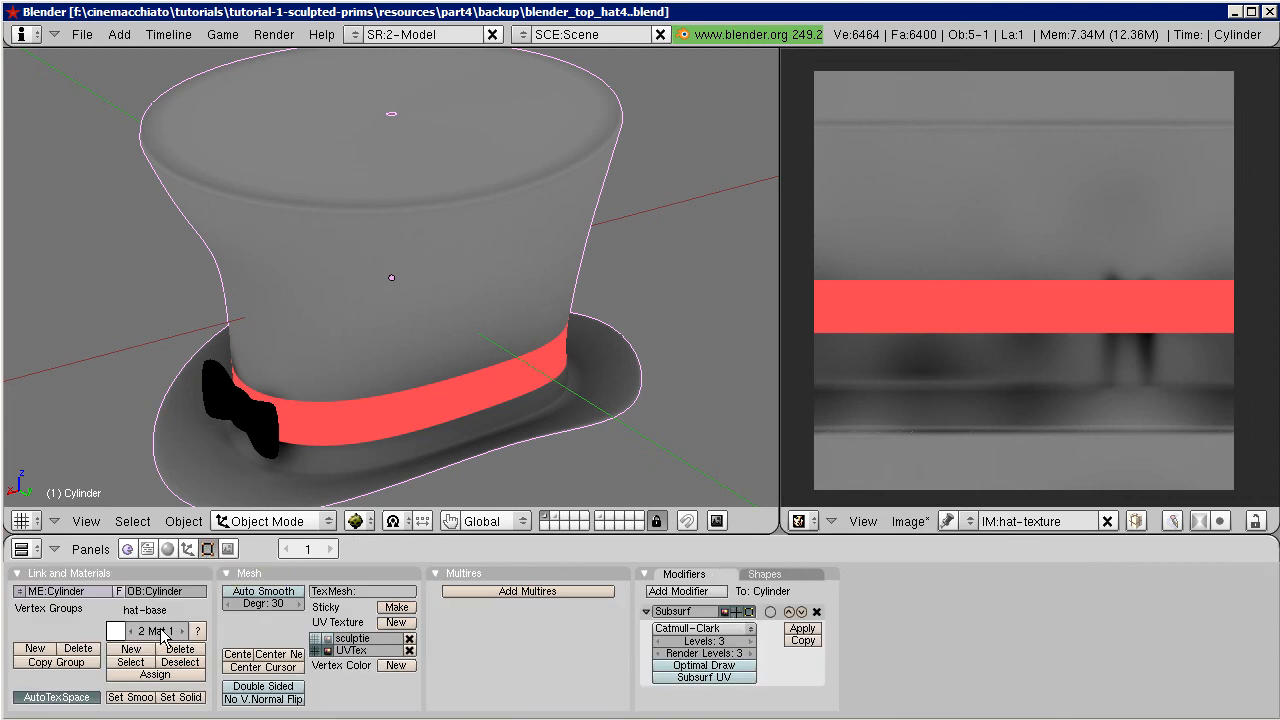
click(183, 631)
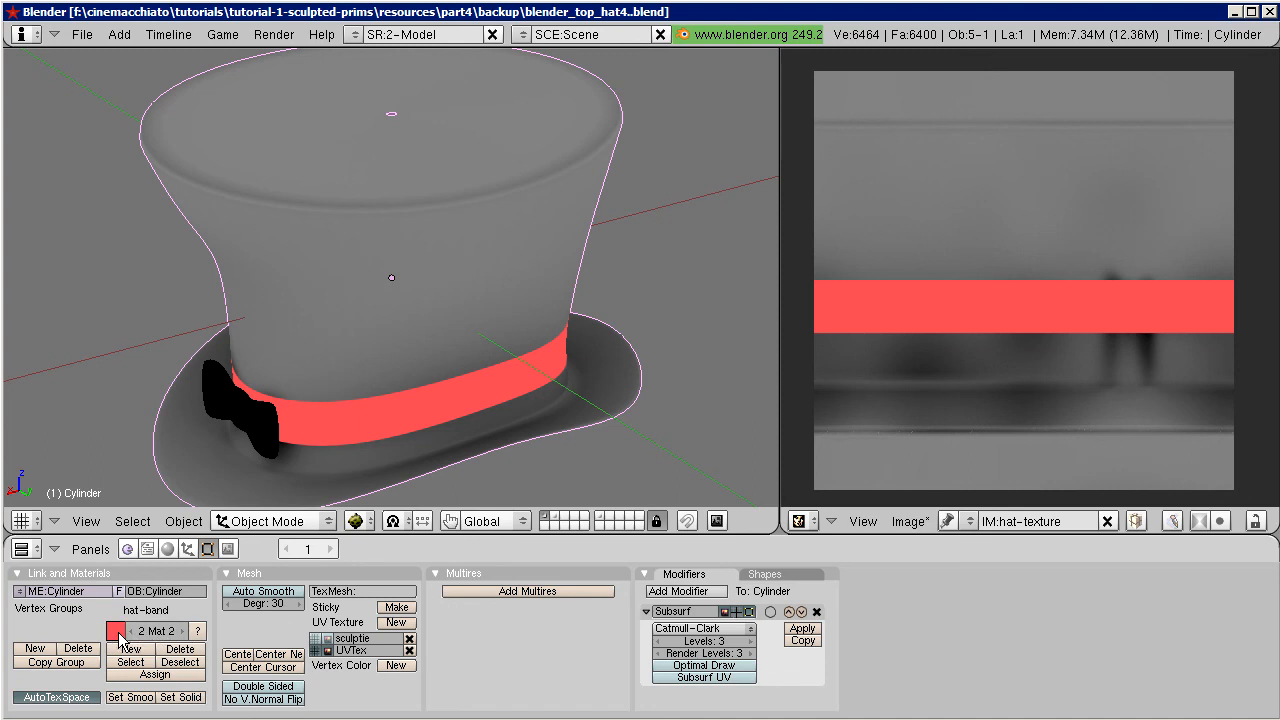
click(167, 549)
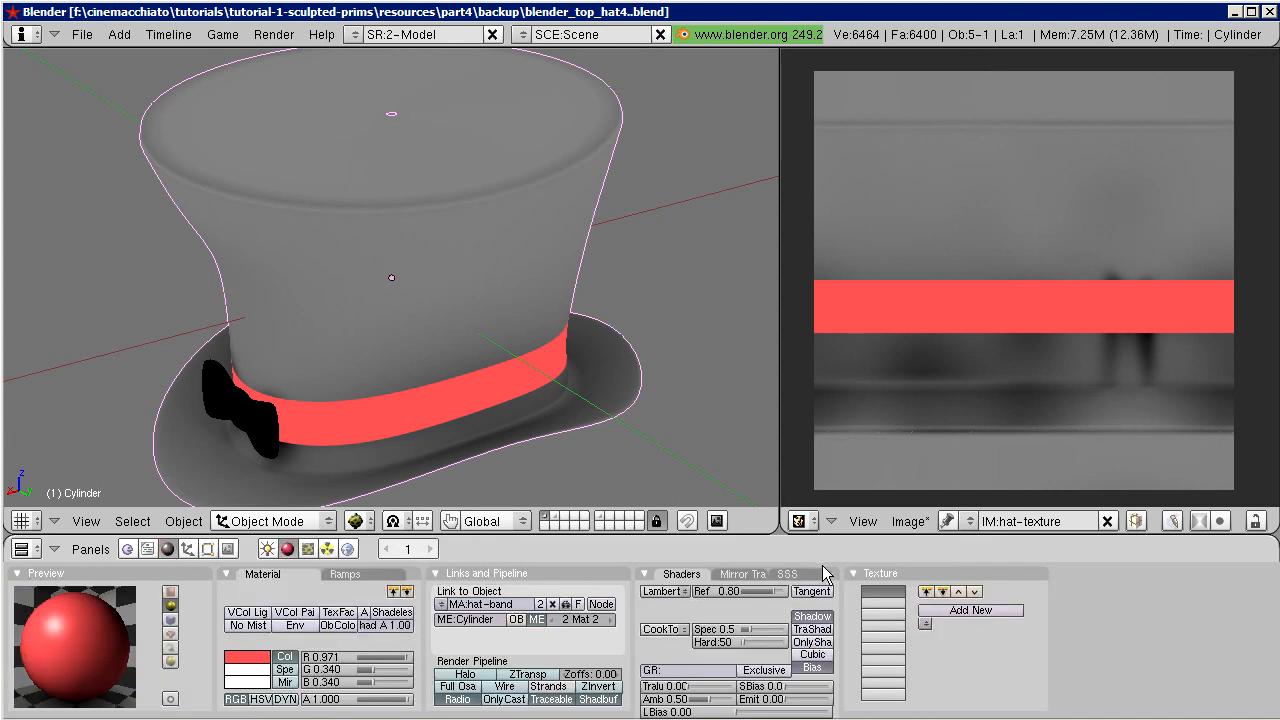
click(923, 625)
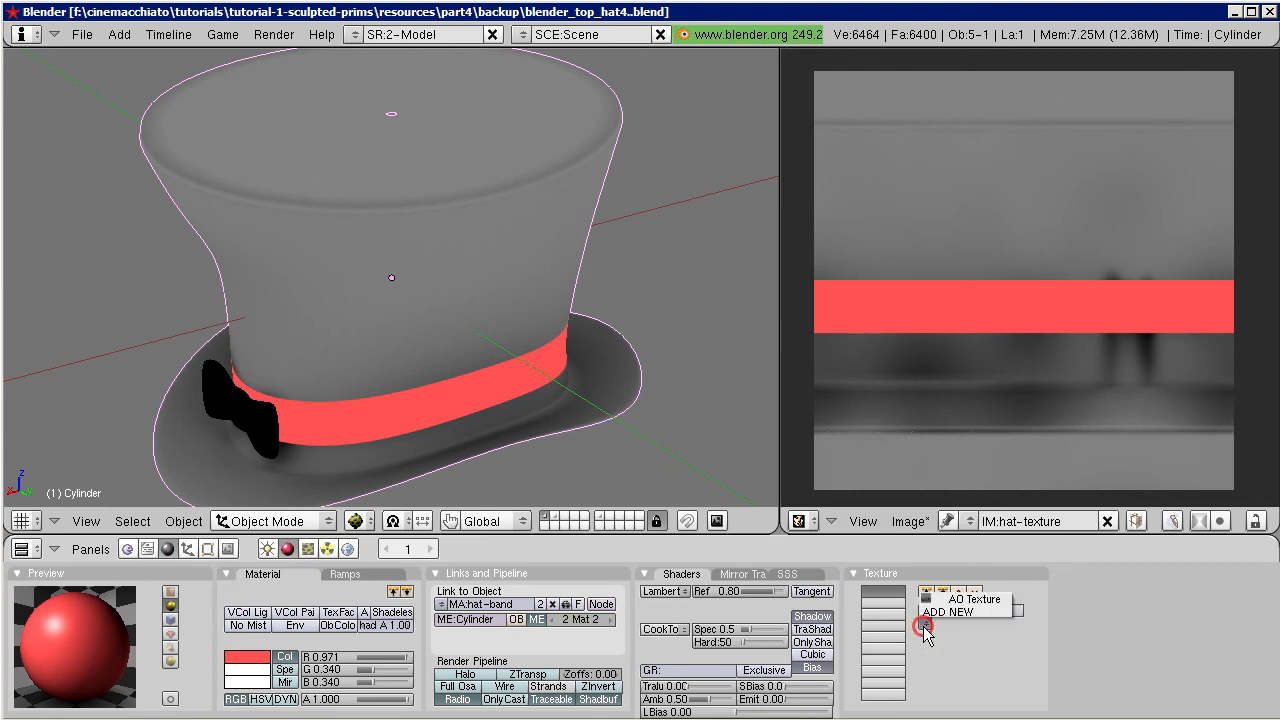
click(971, 600)
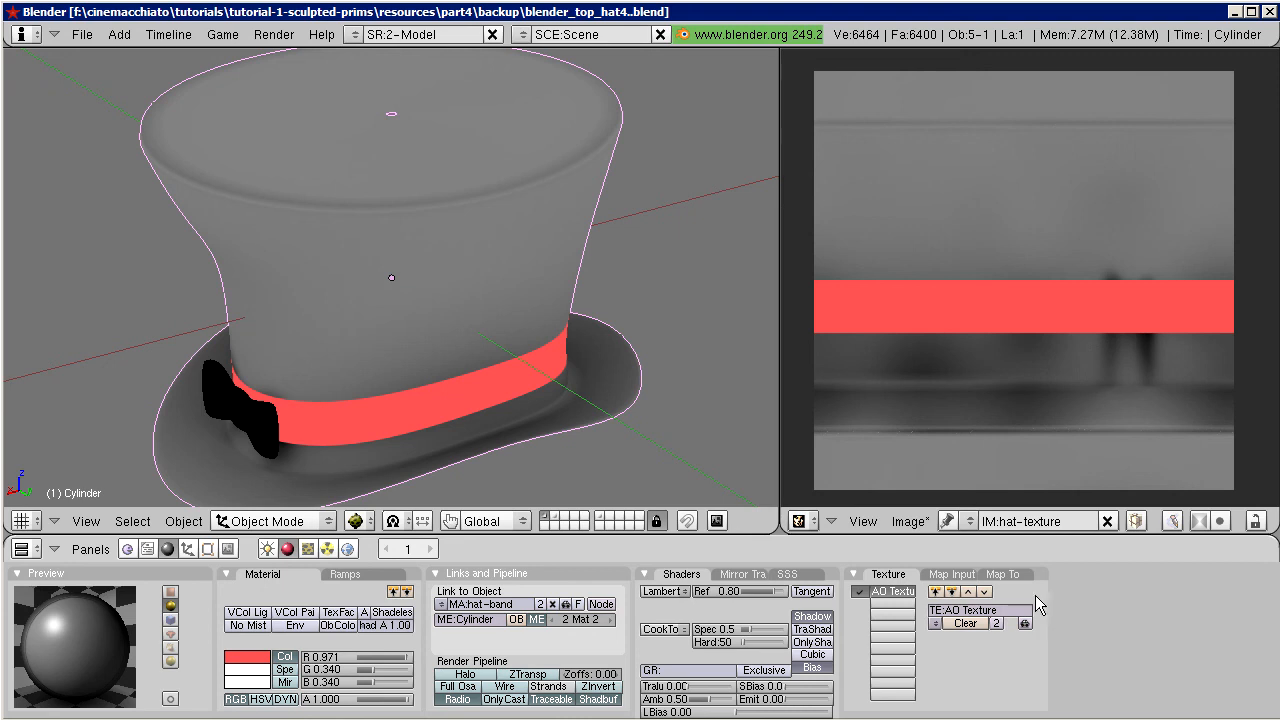
Step: Set the hat-band material's AO Texture mapping input to UV with the UVTex layer
click(952, 578)
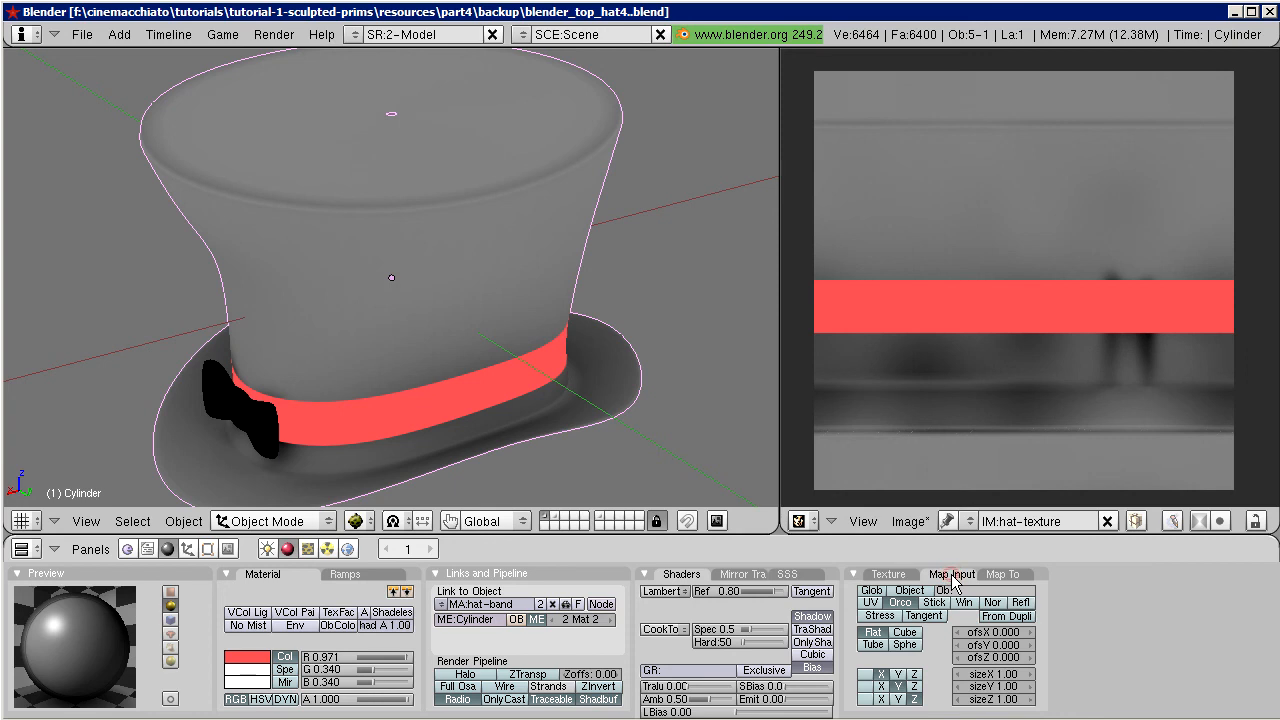
click(869, 603)
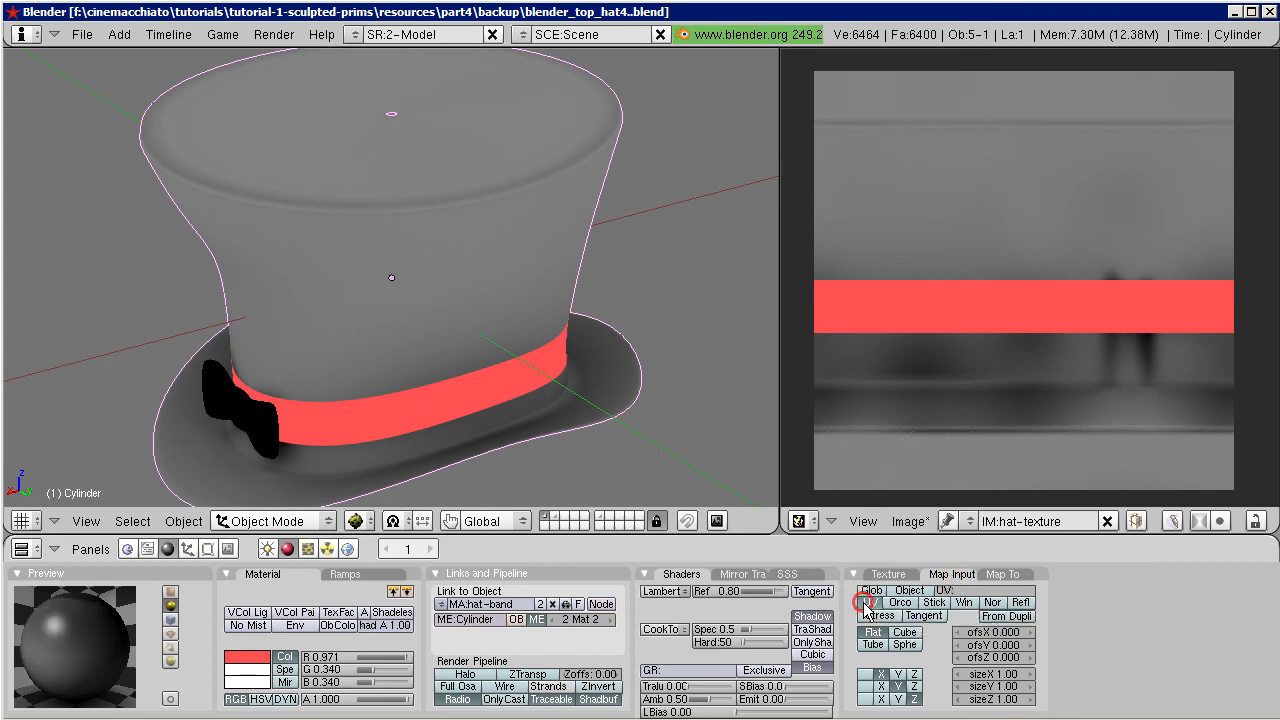
click(962, 591)
text(UVTex)
key(Return)
Step: Bake the hat with Texture Only to check the AO Texture on the band area
click(288, 36)
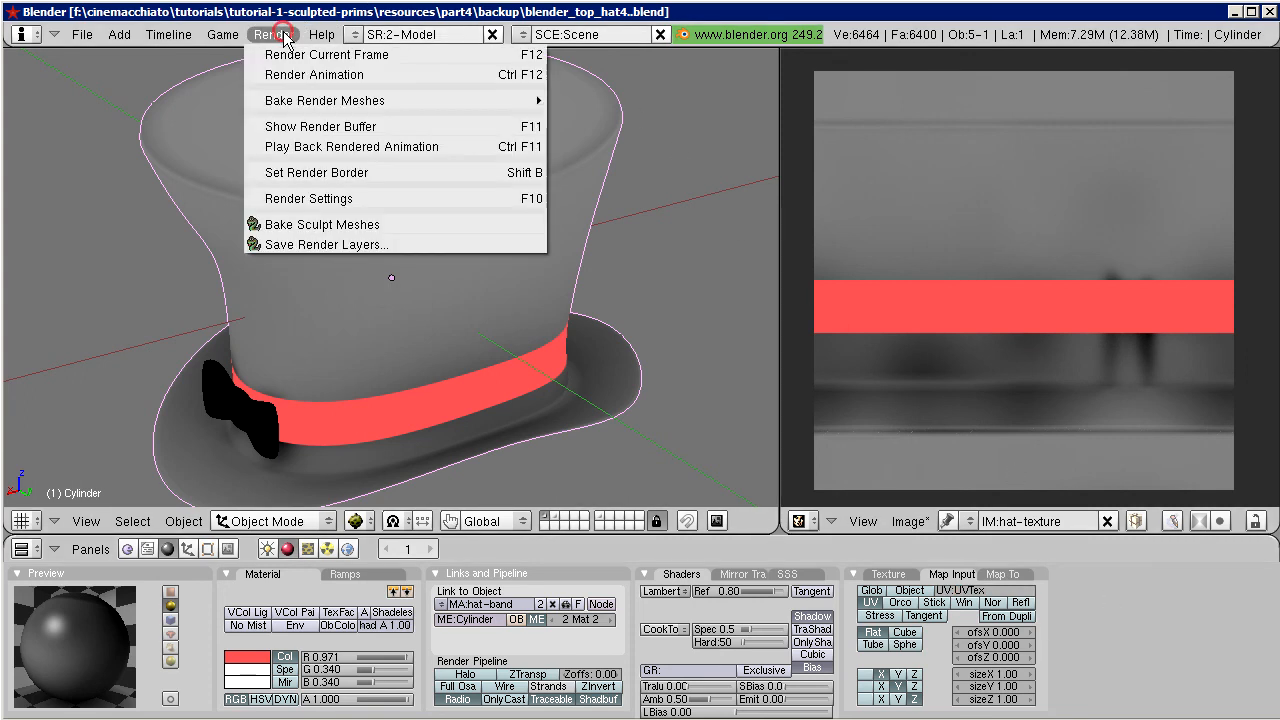
mouse_move(290, 101)
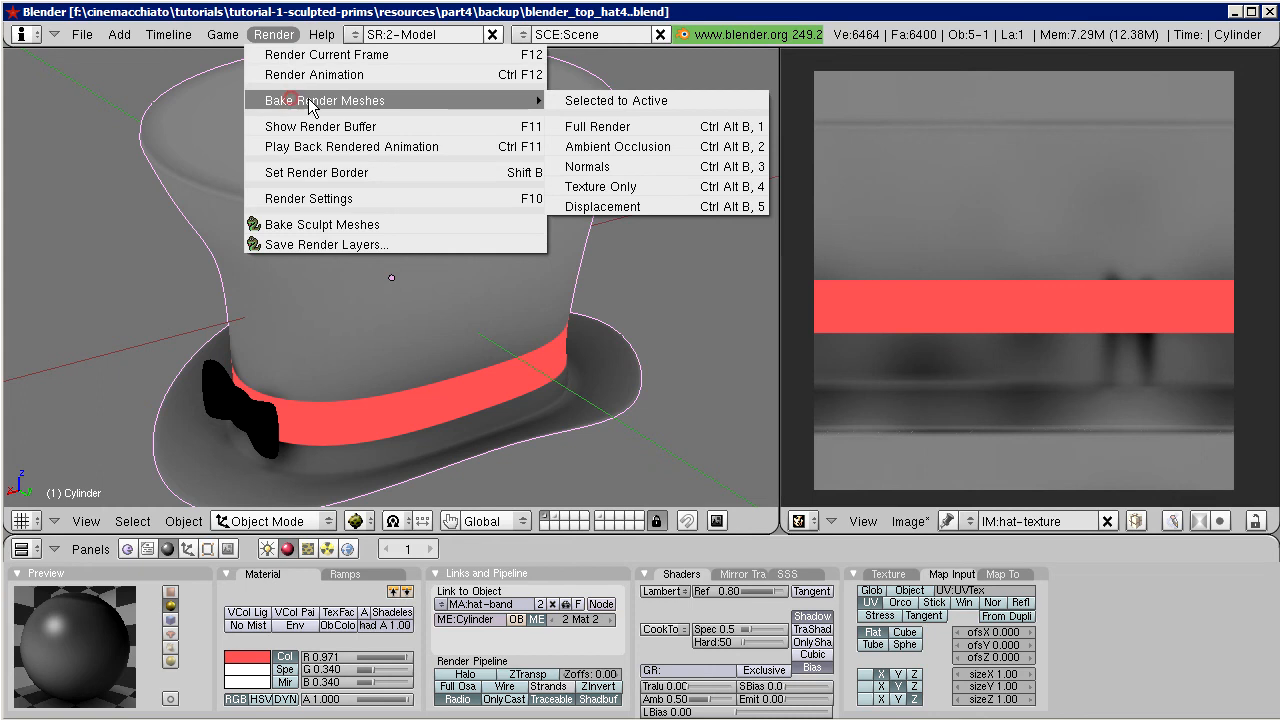
click(658, 186)
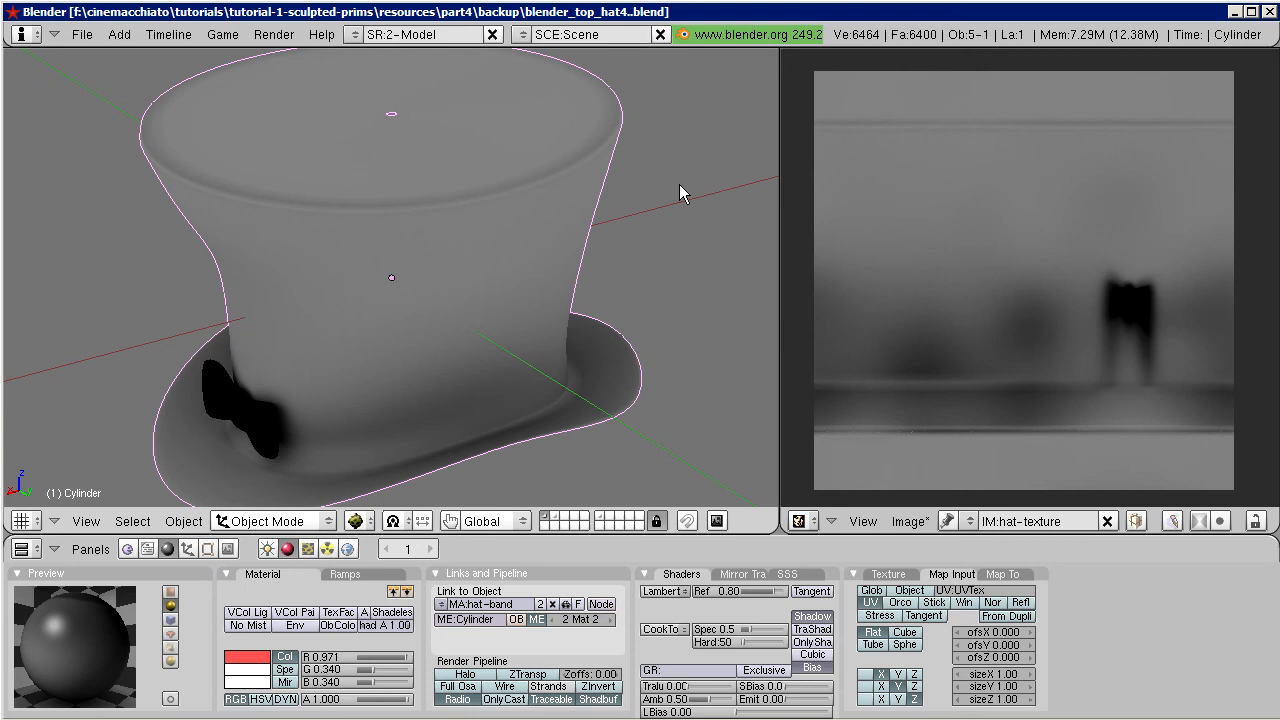
scroll(679, 184, down, 1)
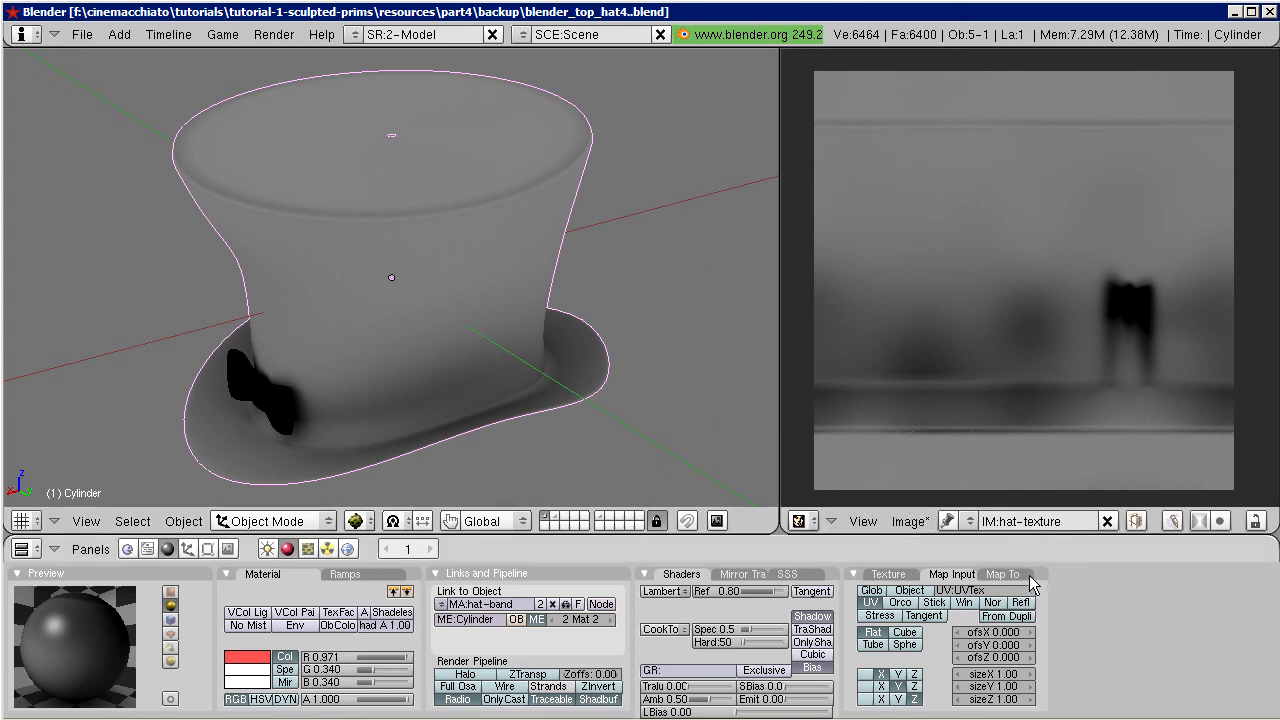
Step: Set the Col amount of the hat-band material's AO Texture to 0.5, keeping the Mix blend mode
click(1002, 574)
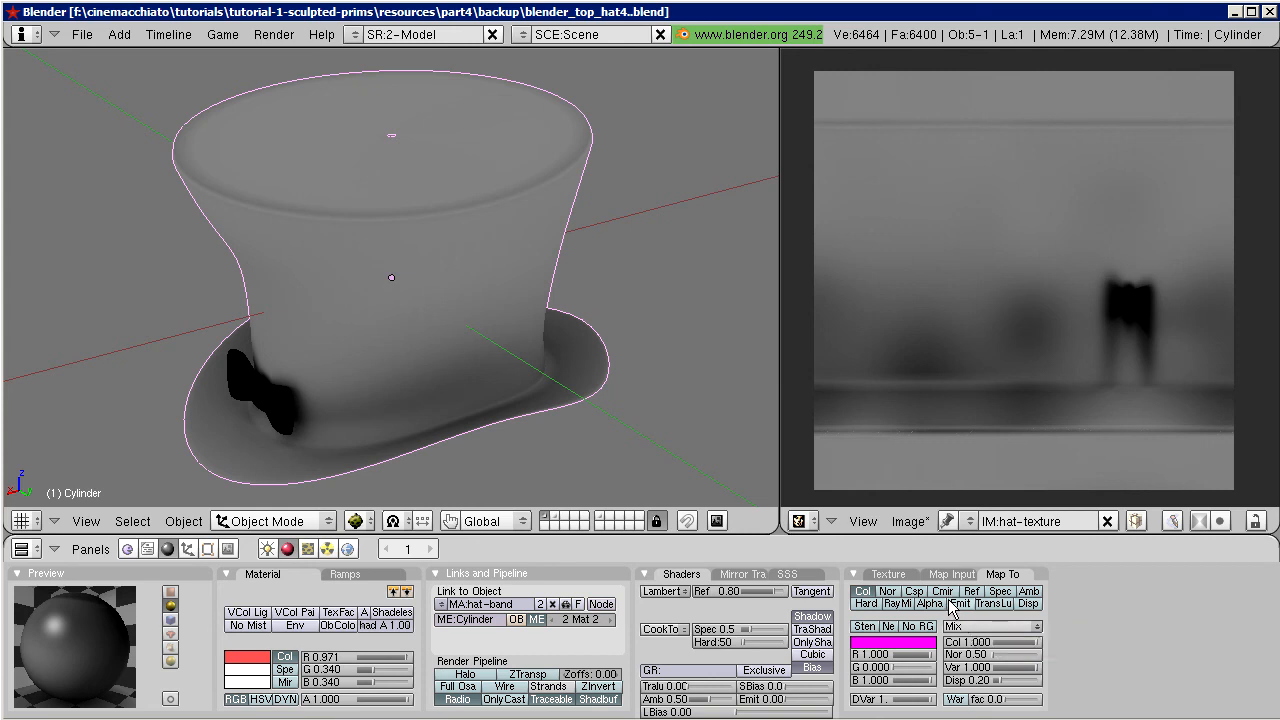
click(889, 575)
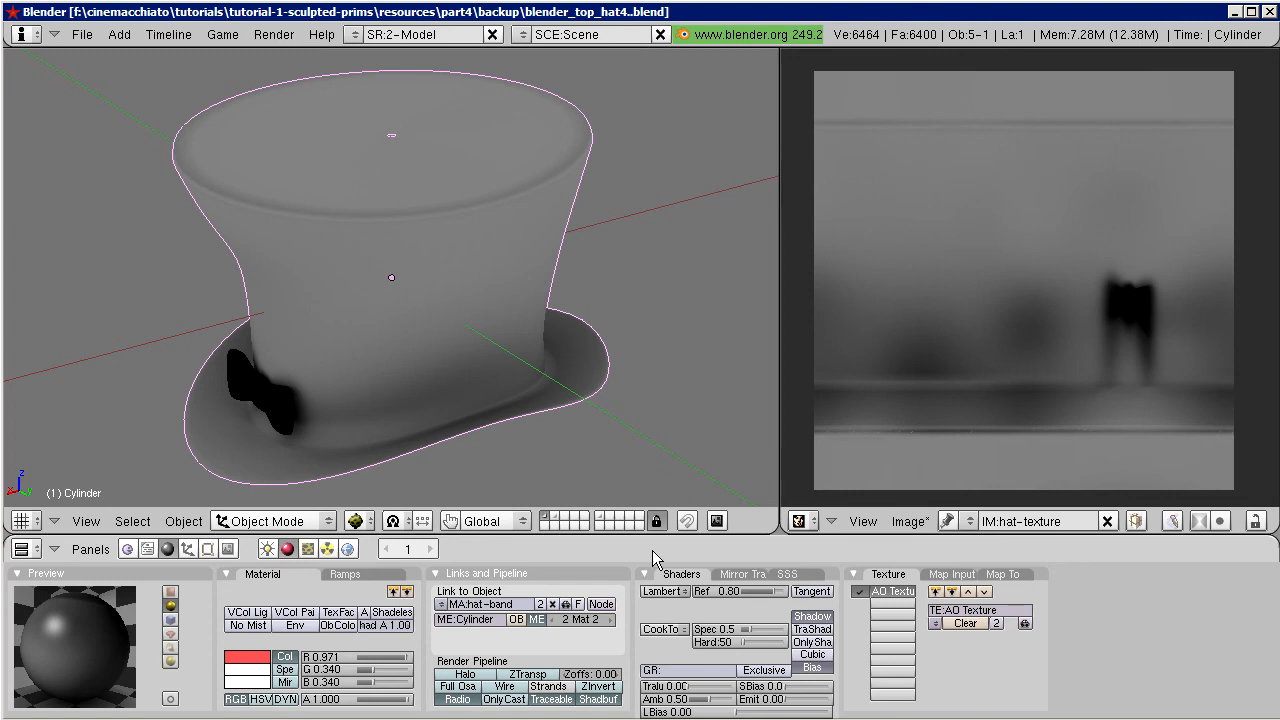
click(1012, 574)
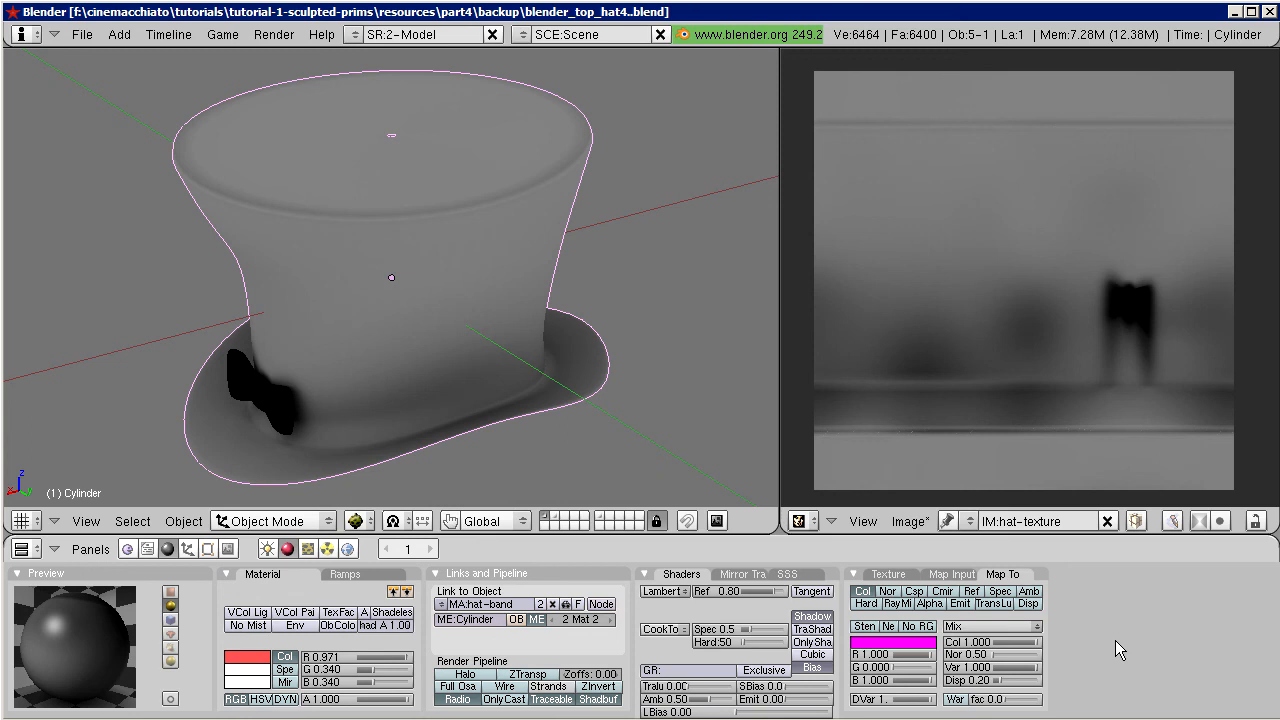
click(970, 642)
key(BackSpace)
text(0.5)
key(Return)
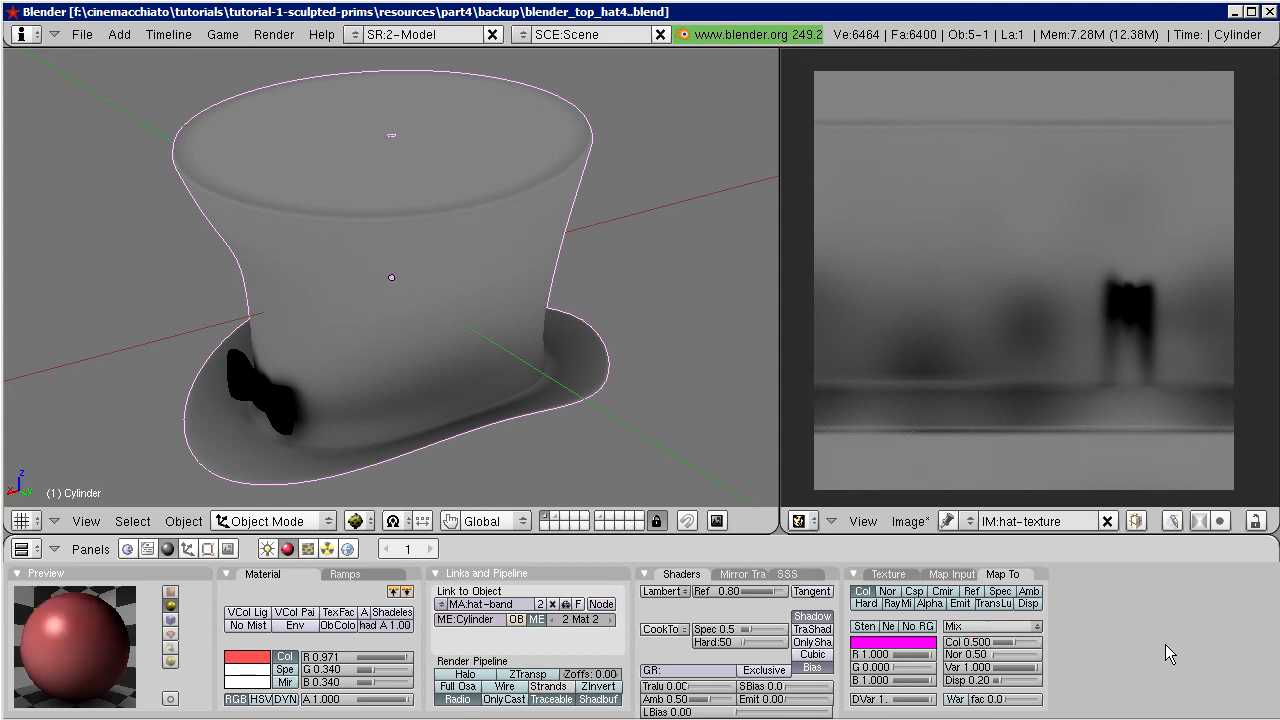
Step: Rebake the hat with Texture Only using the half-strength Mix, and inspect the band from a lower angle
click(273, 34)
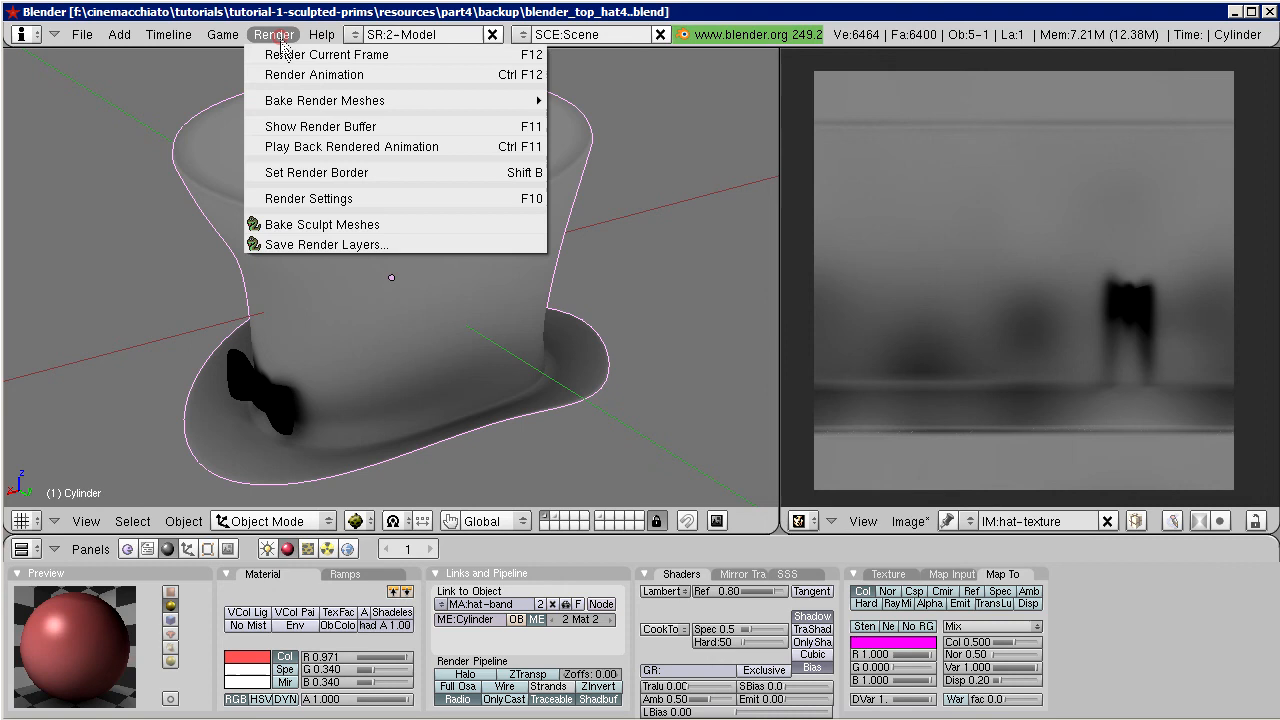
click(290, 100)
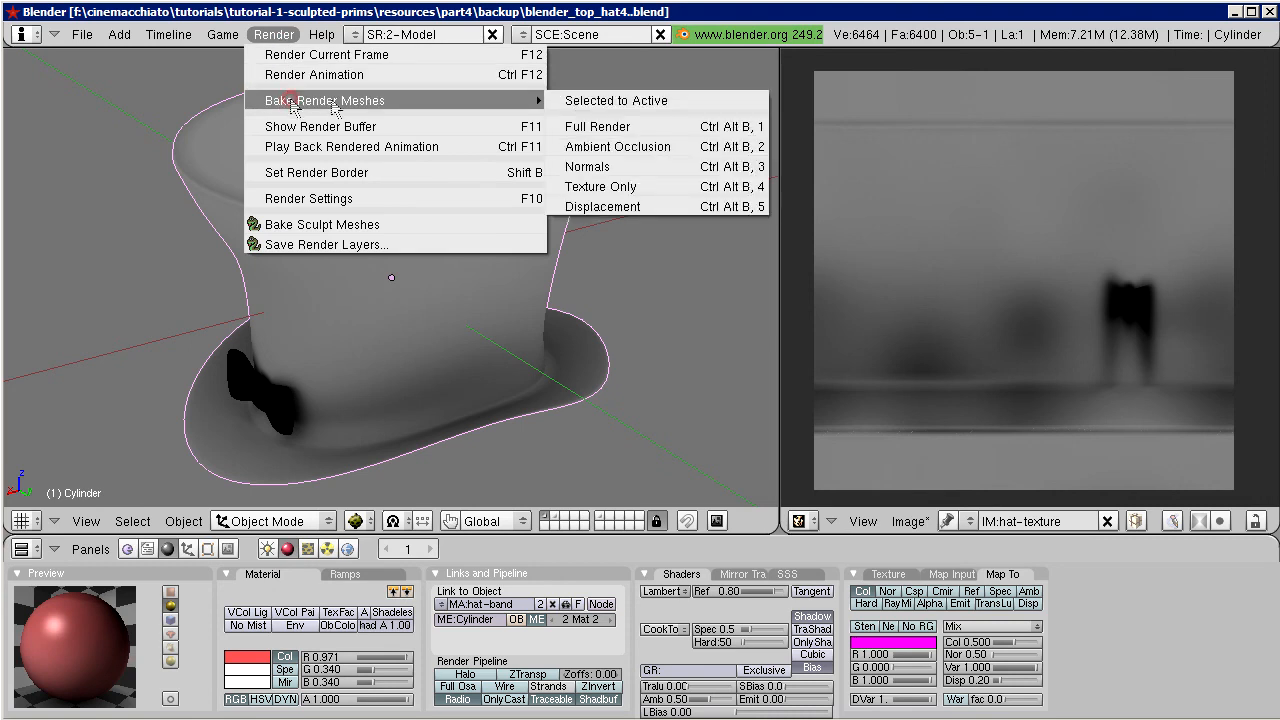
click(652, 187)
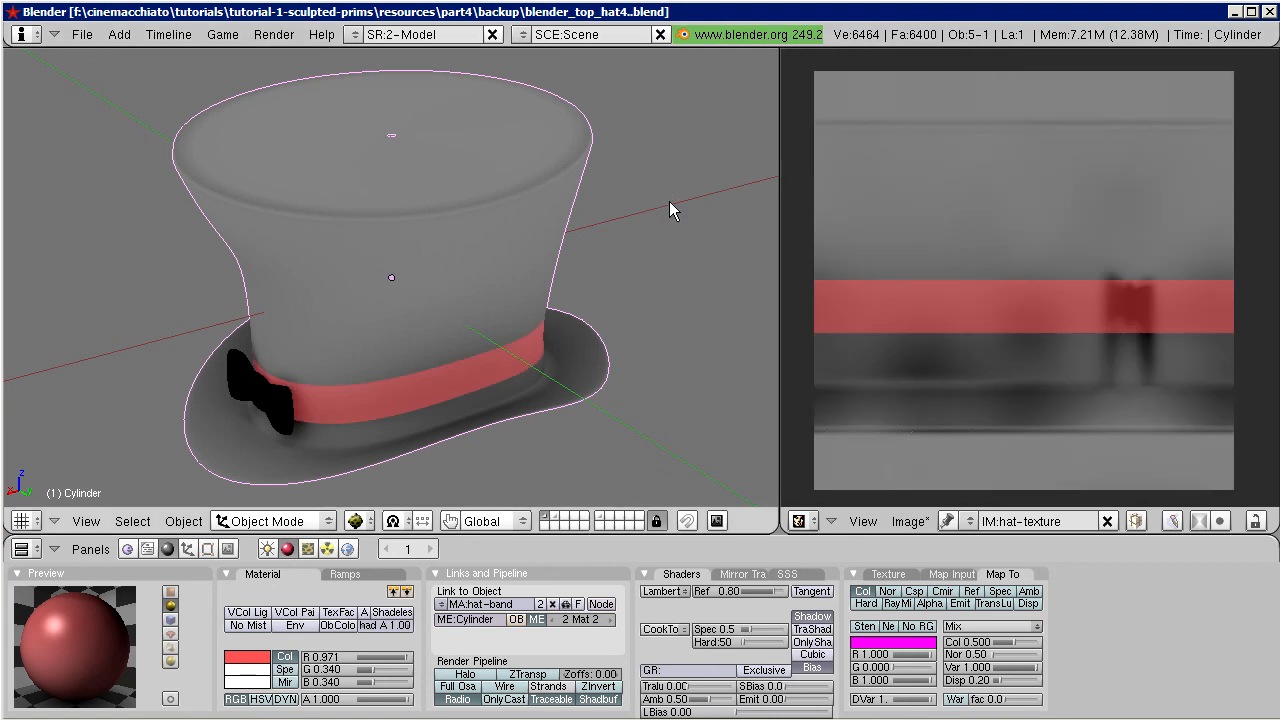
middle_drag(409, 386, 418, 342)
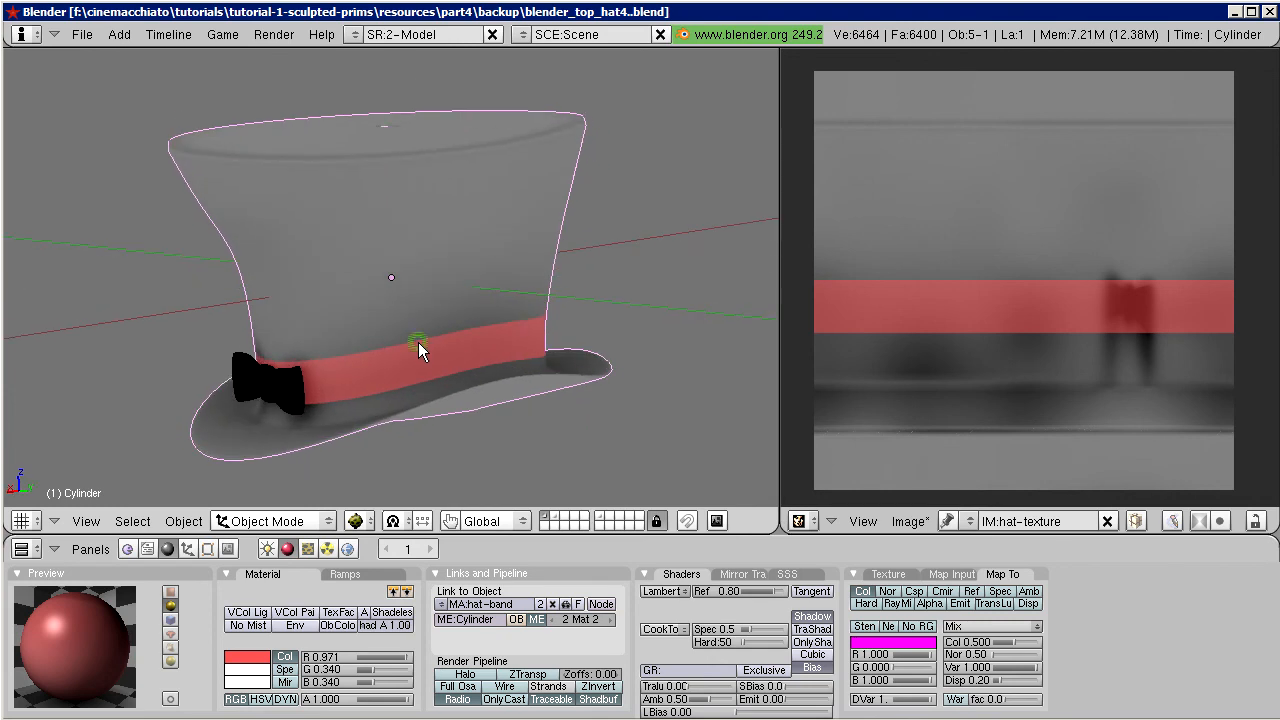
Step: Set the hat-band material's AO Texture to the Overlay blend mode with a Col amount of 1
click(1036, 626)
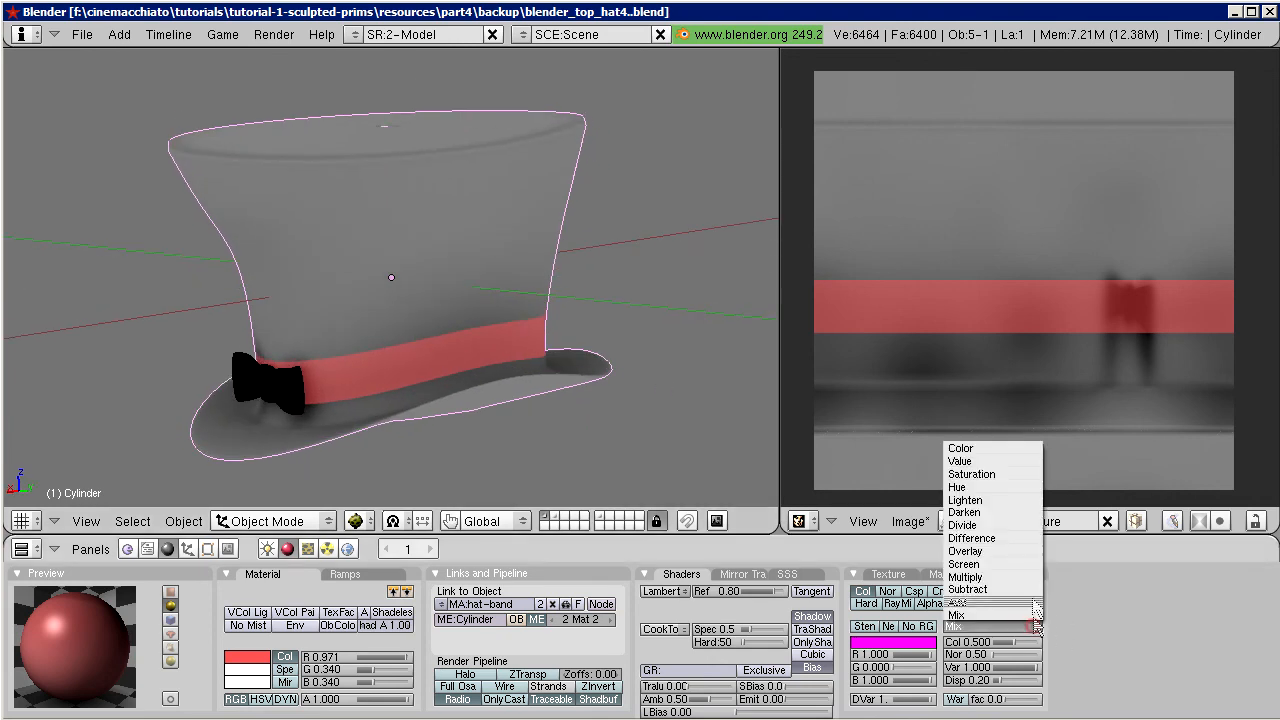
click(1015, 550)
click(968, 642)
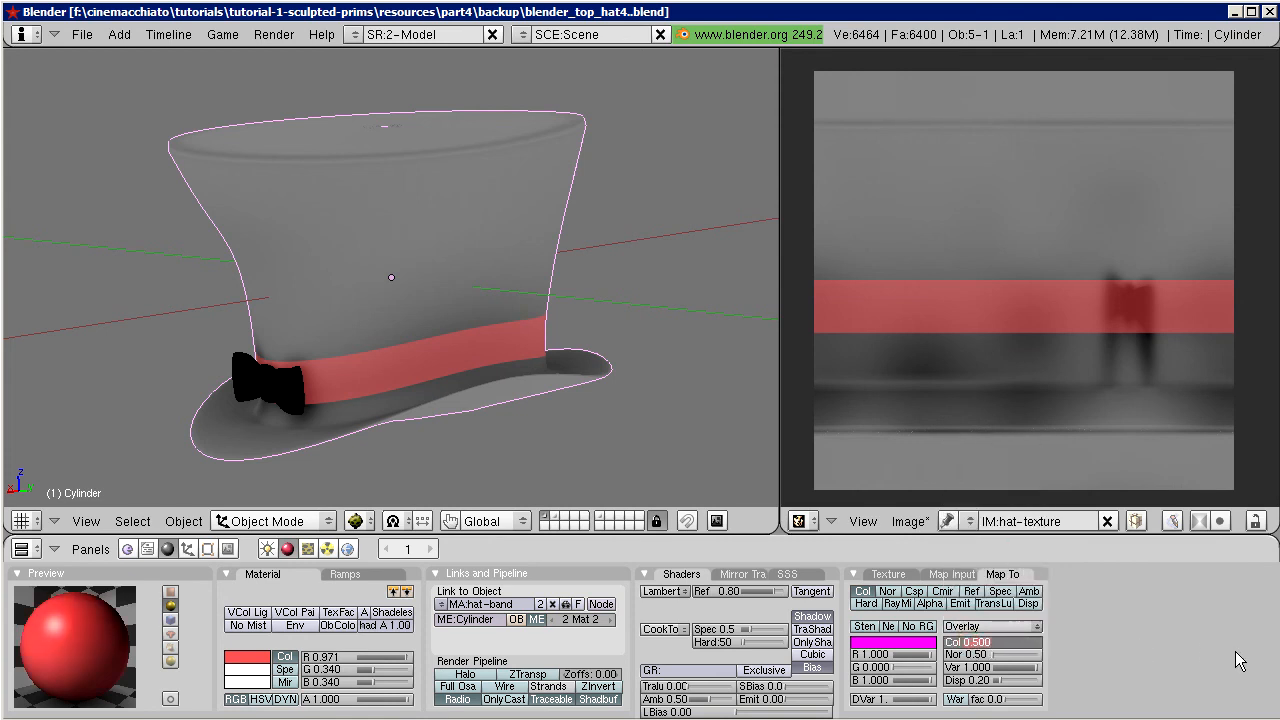
text(1)
key(Return)
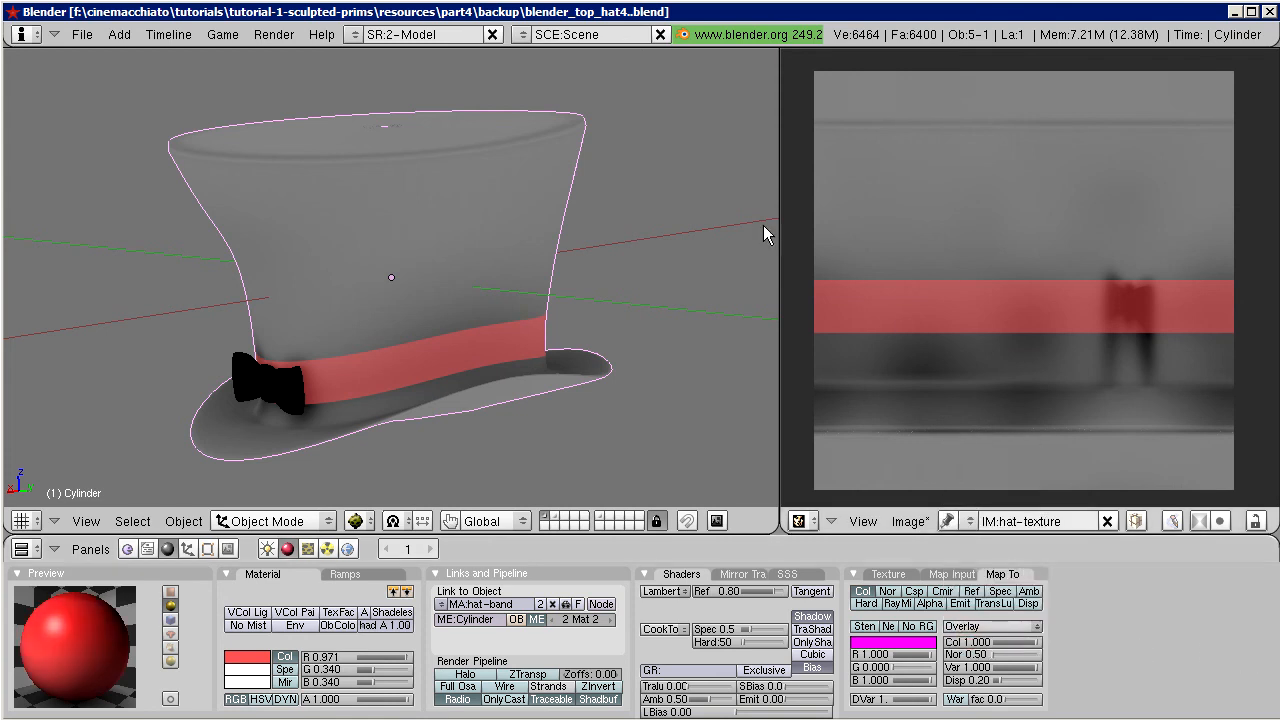
Step: Rebake the hat with Texture Only to see the Overlay blending on the band
click(287, 37)
mouse_move(298, 102)
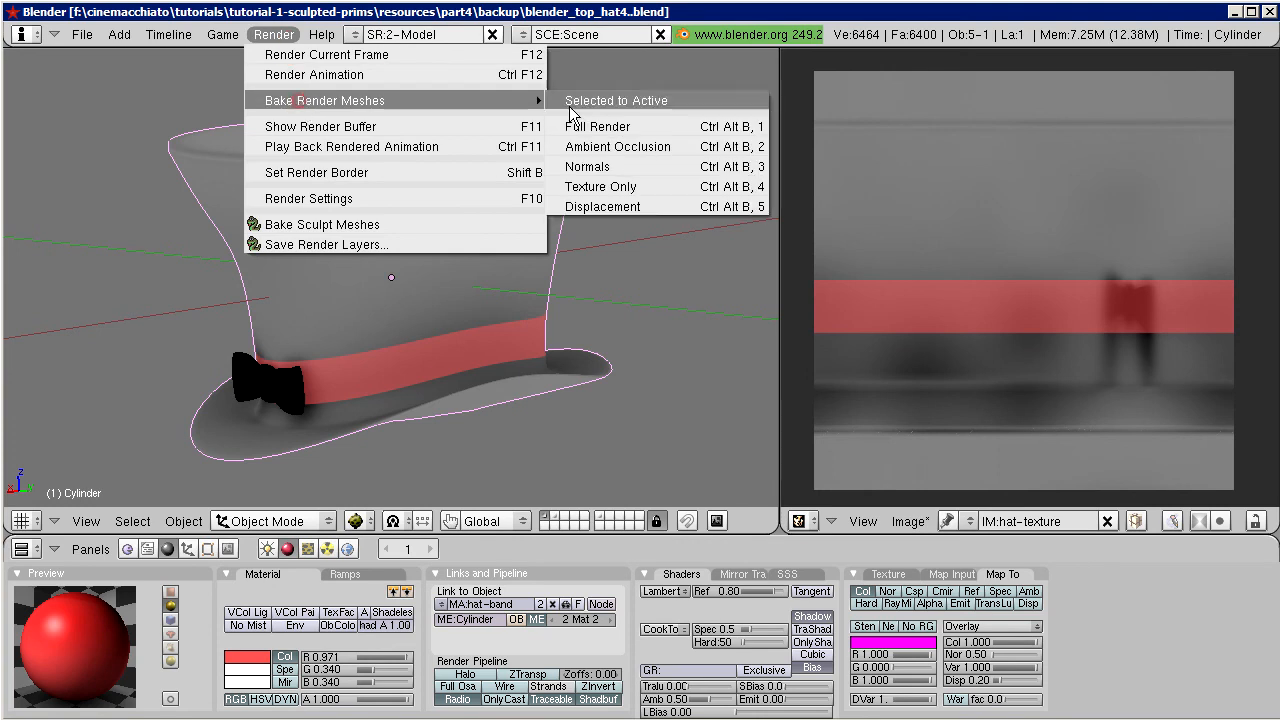
click(600, 187)
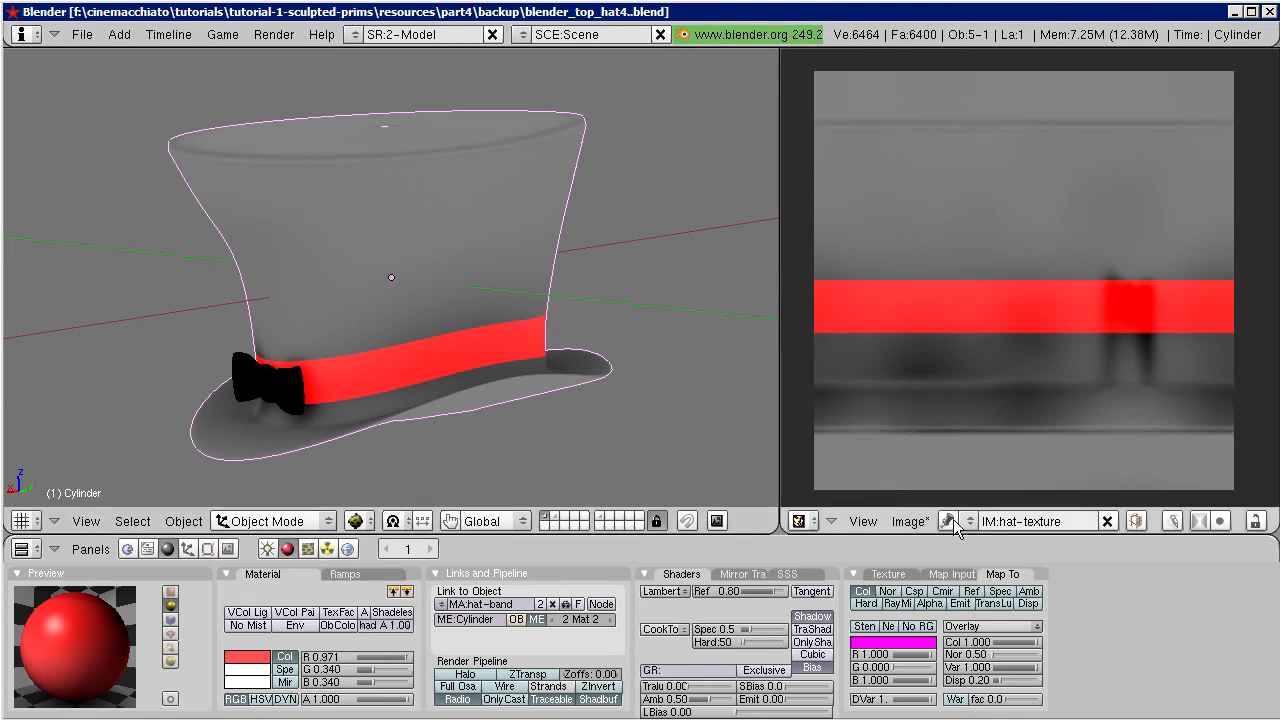
Step: Set the hat-band material's AO Texture to the Multiply blend mode with a Col amount of 0.5
click(1037, 632)
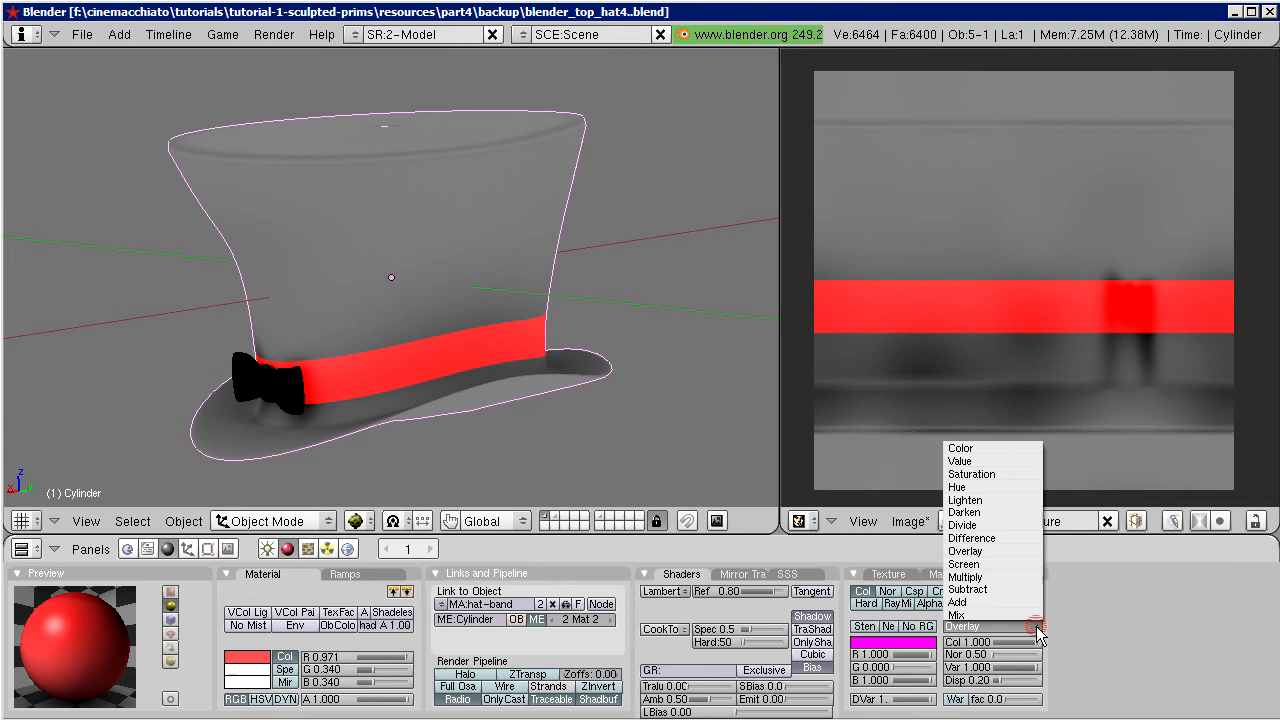
click(1022, 576)
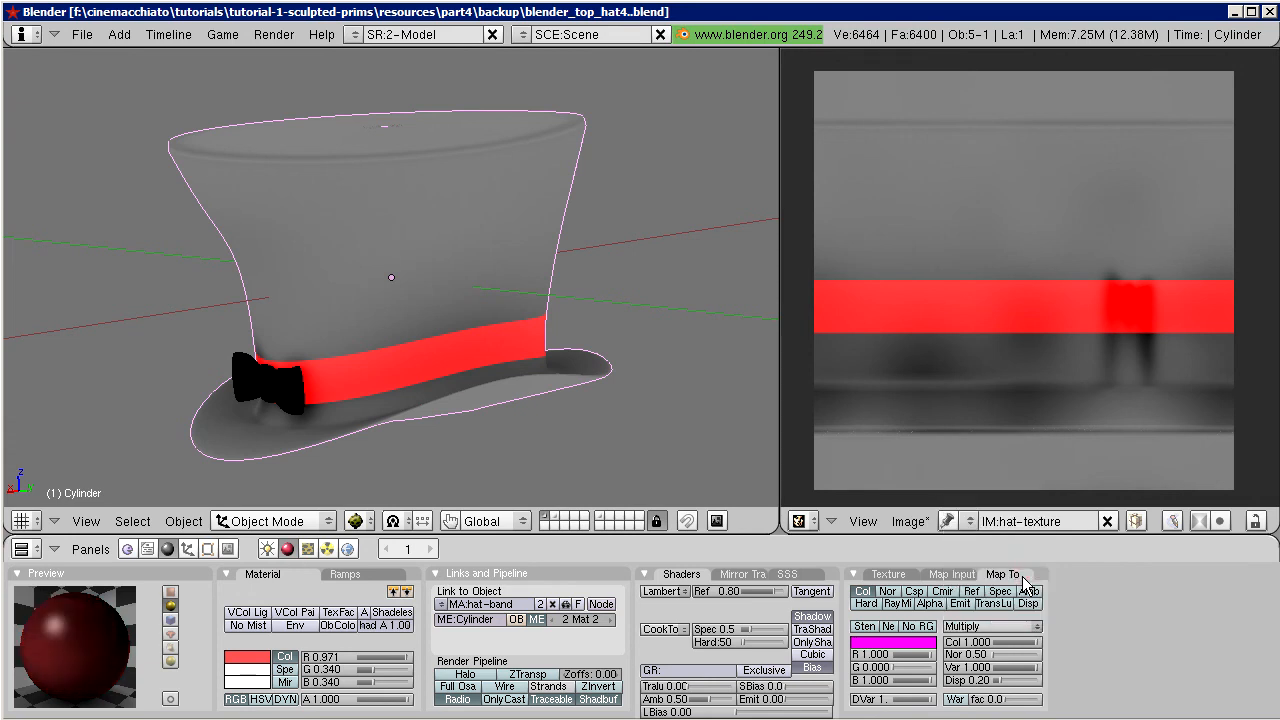
click(965, 642)
text(0.5)
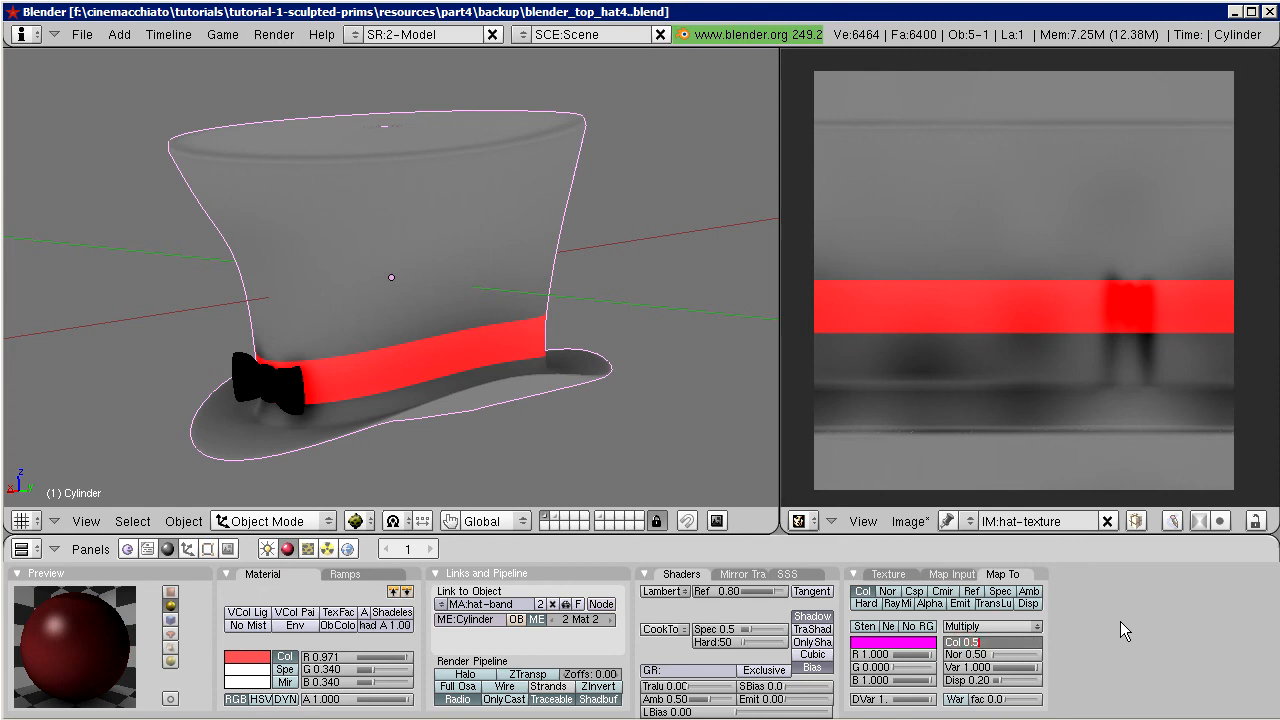
key(Return)
Step: Rebake the hat with Texture Only into hat-texture using the band's Multiply blending
click(270, 33)
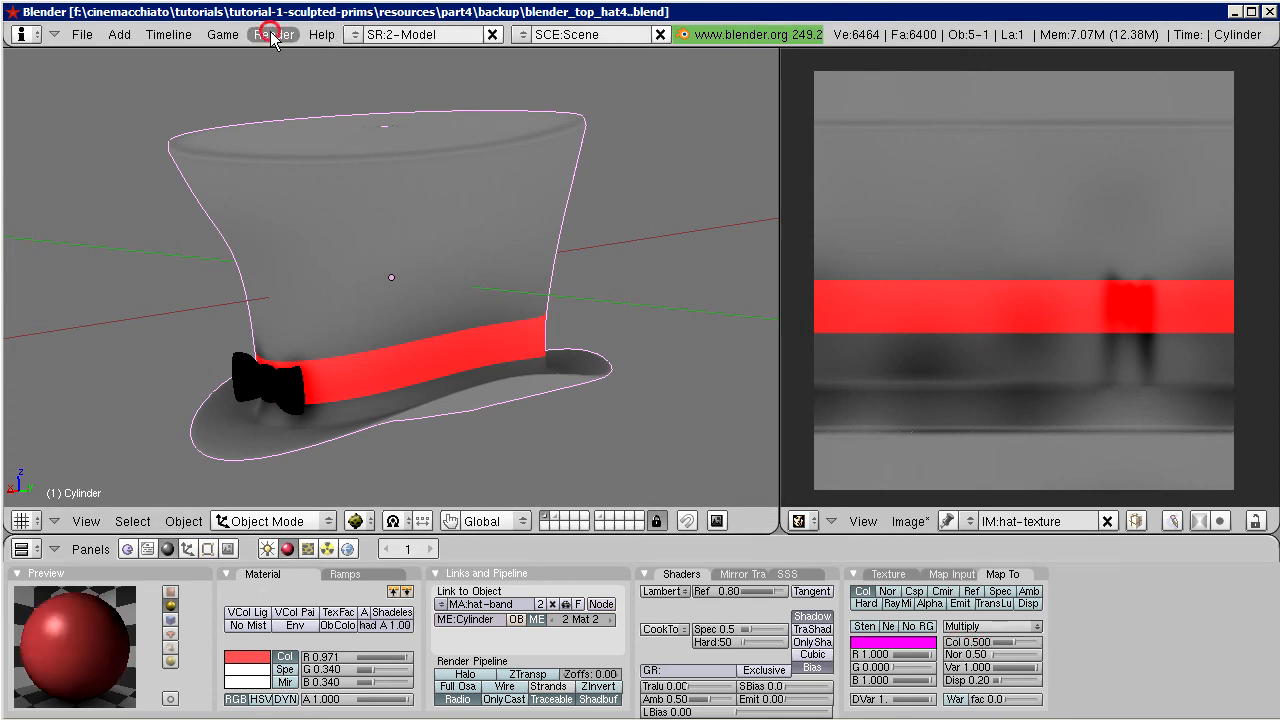
mouse_move(478, 104)
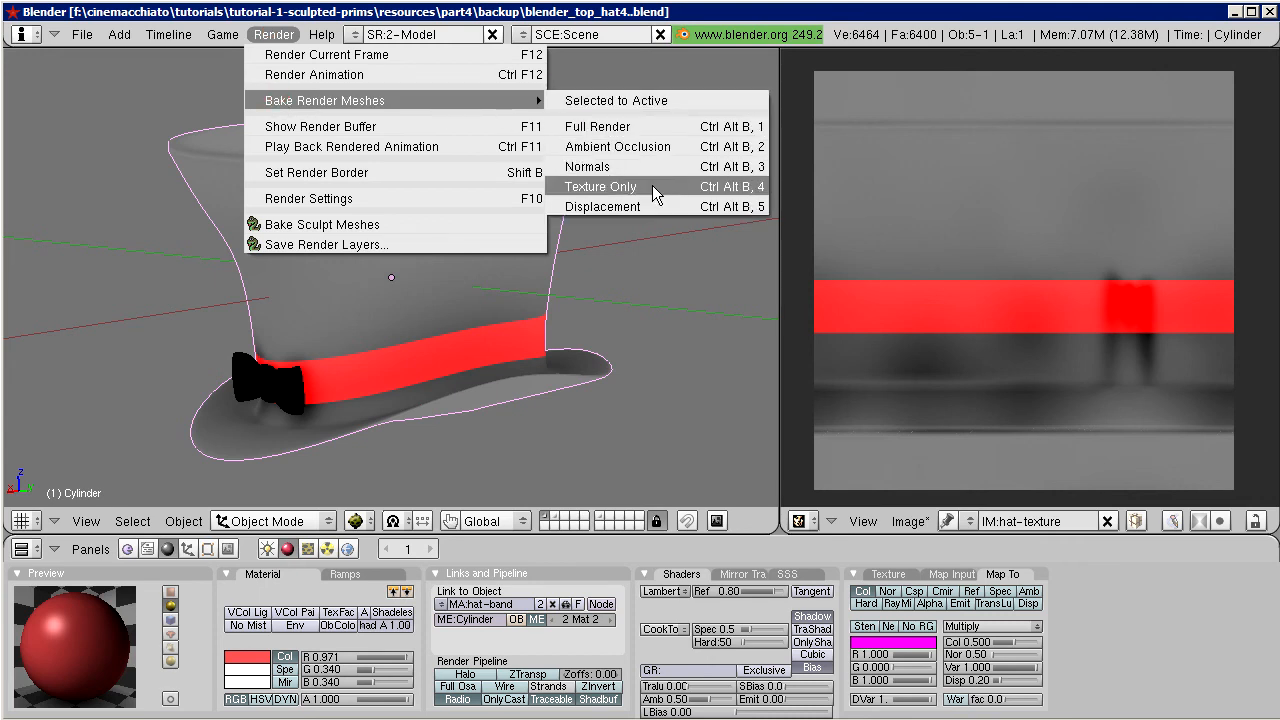
click(605, 186)
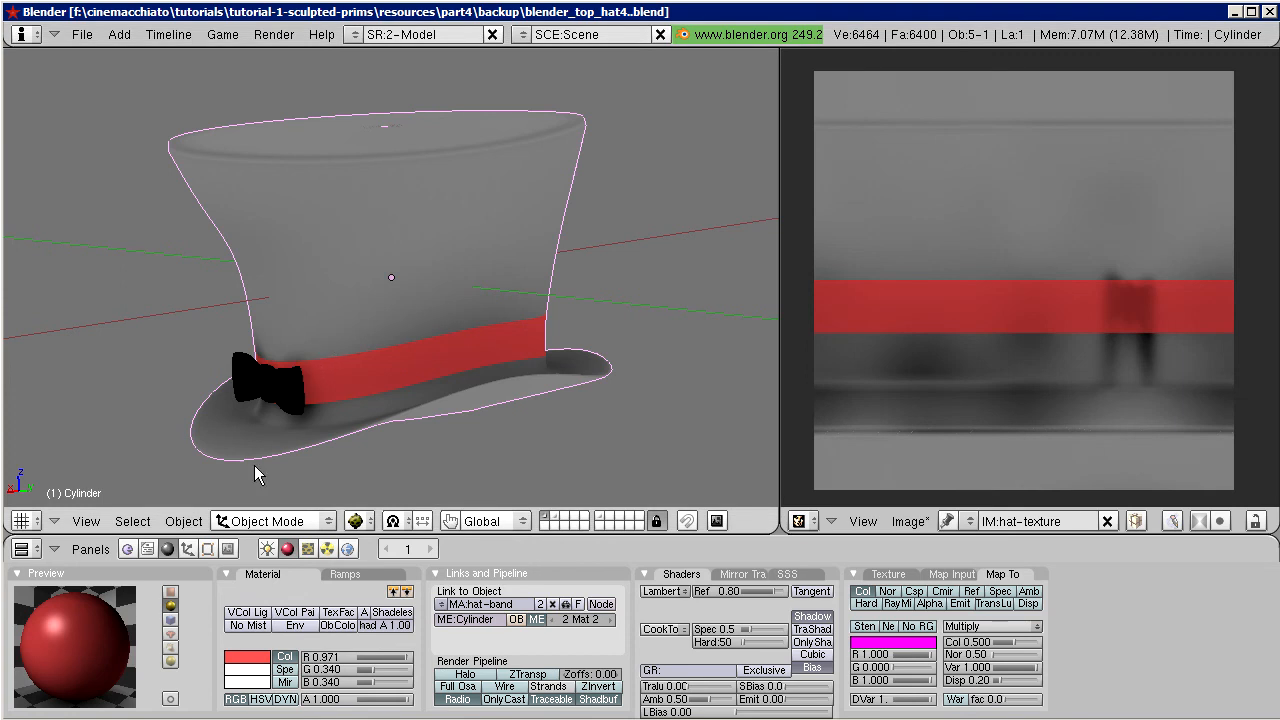
Step: Make hat-base the active material and set its colour to black
click(207, 549)
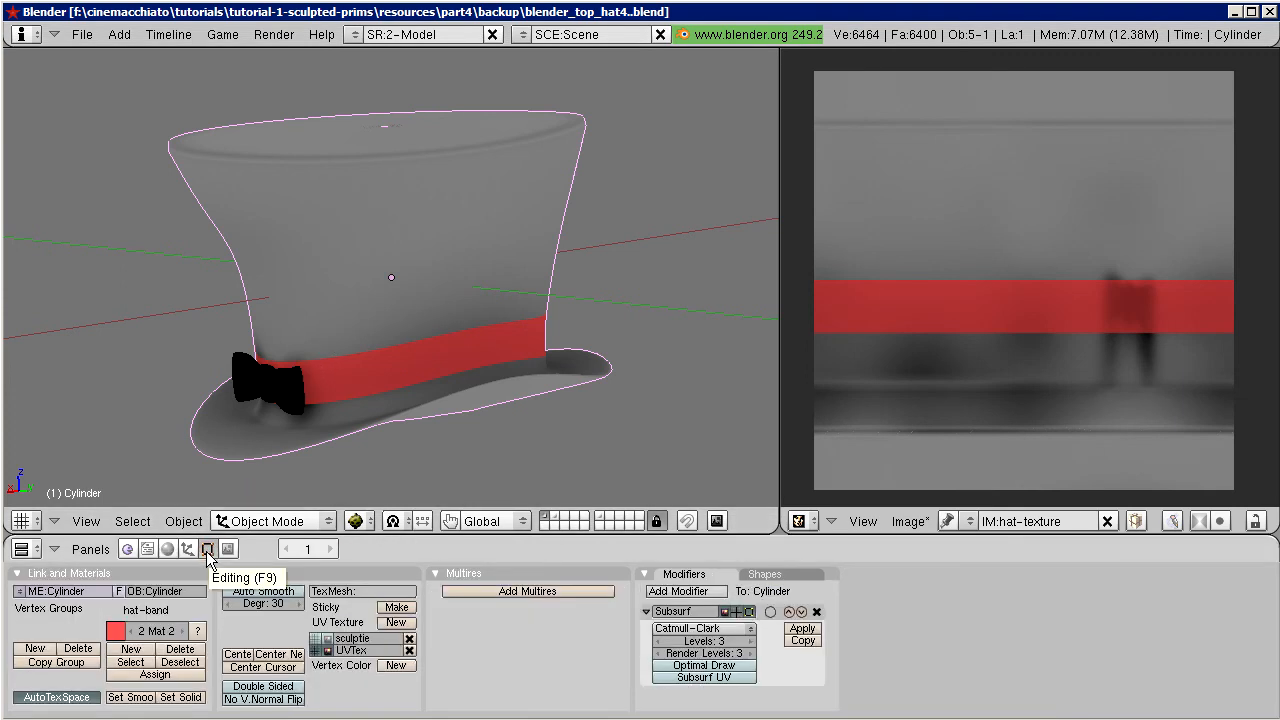
click(132, 633)
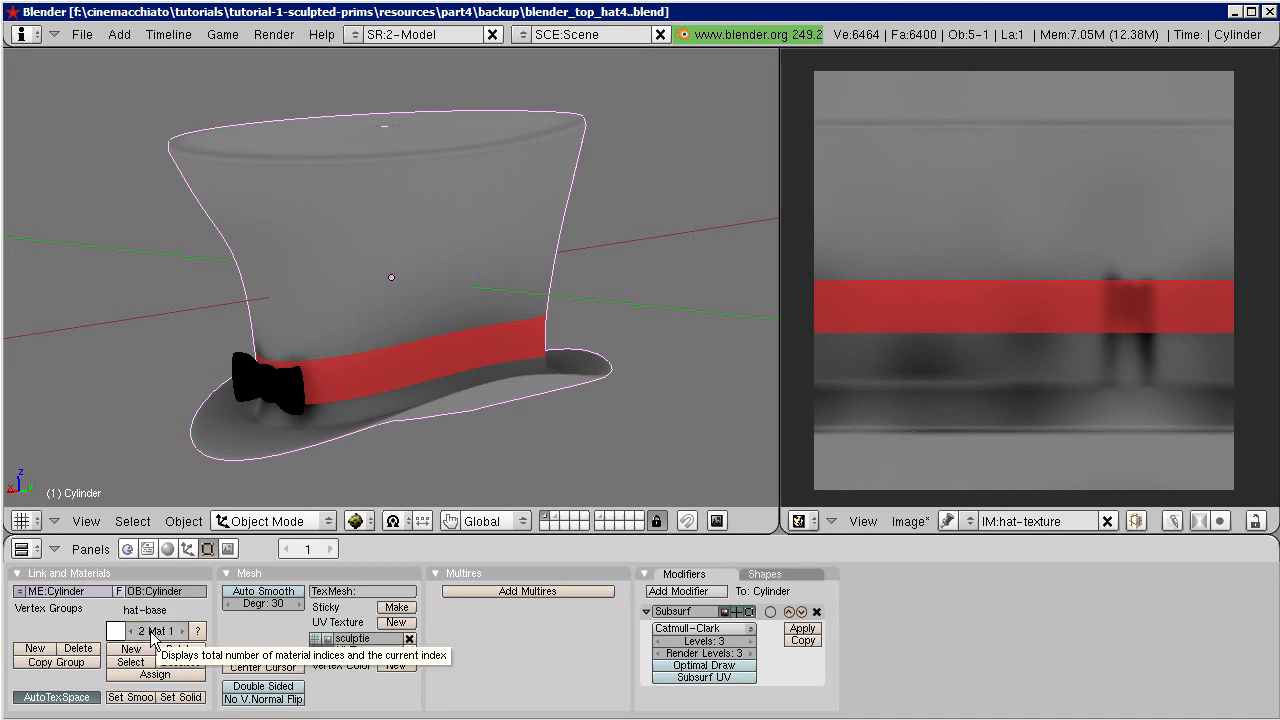
click(116, 632)
drag(112, 598, 103, 603)
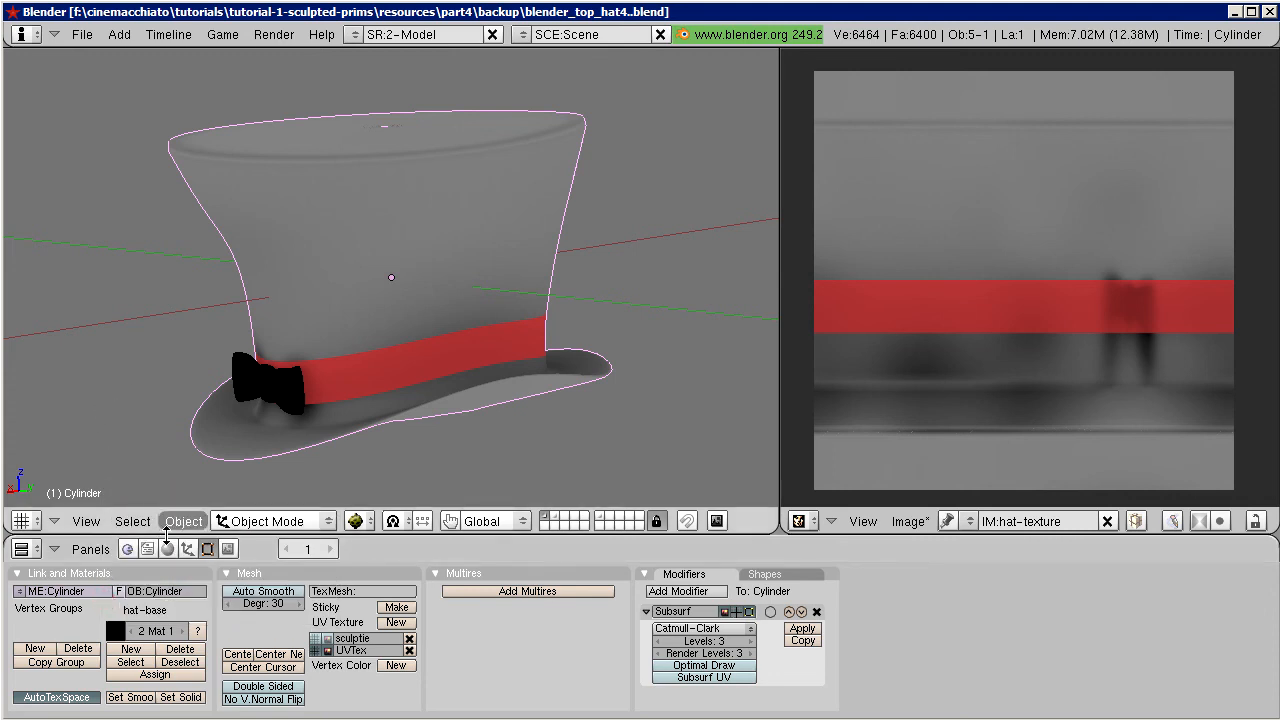
Step: Set the Col amount of the hat-base material's AO texture mapping to 0.5
click(167, 550)
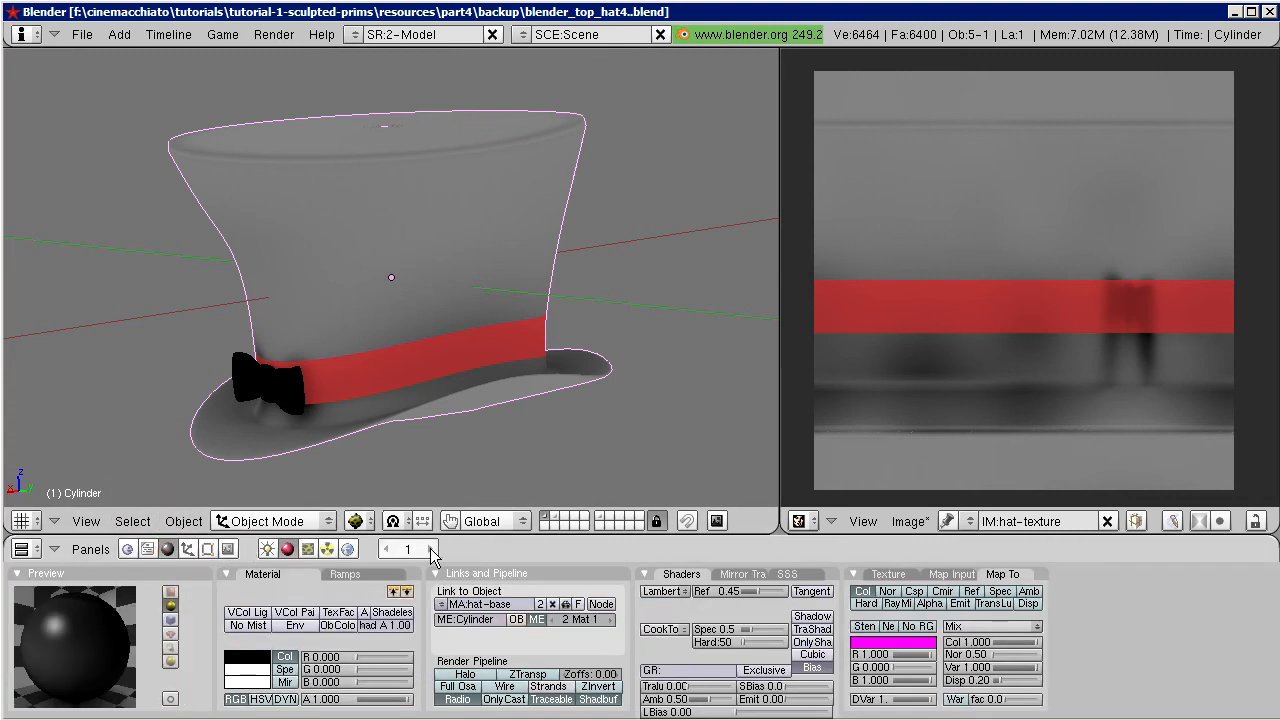
click(978, 642)
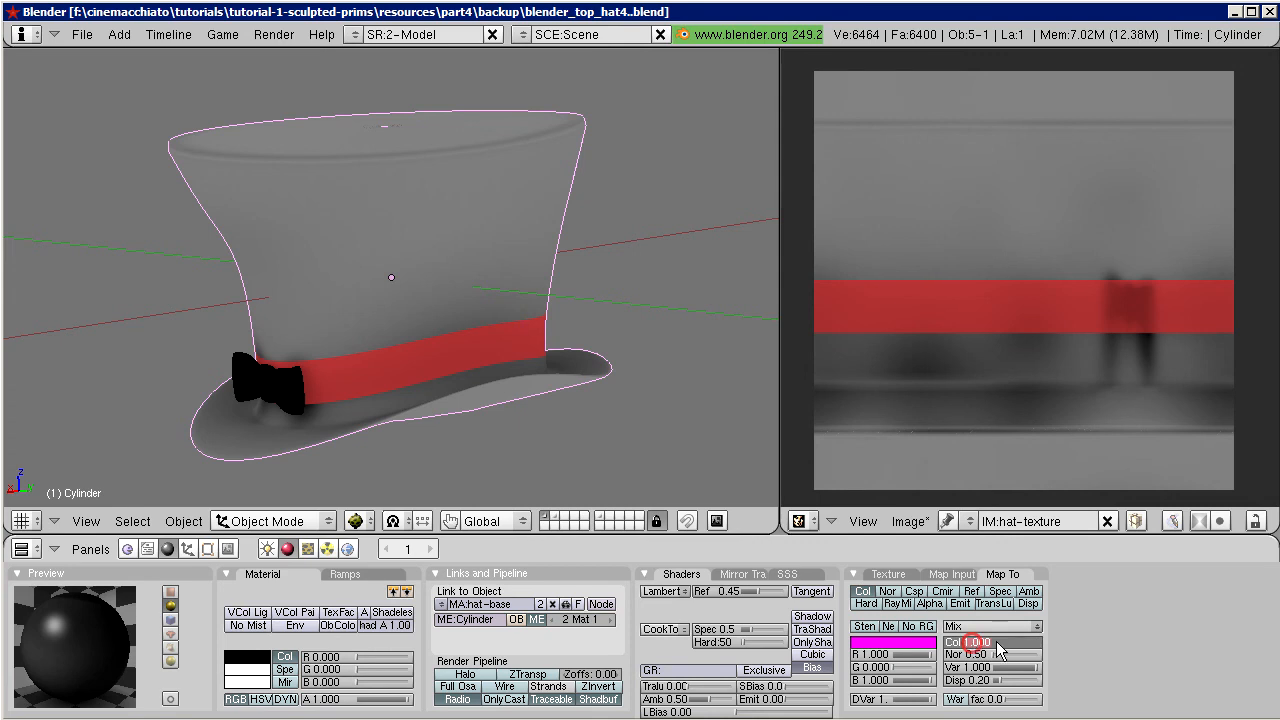
text(0.5)
key(Return)
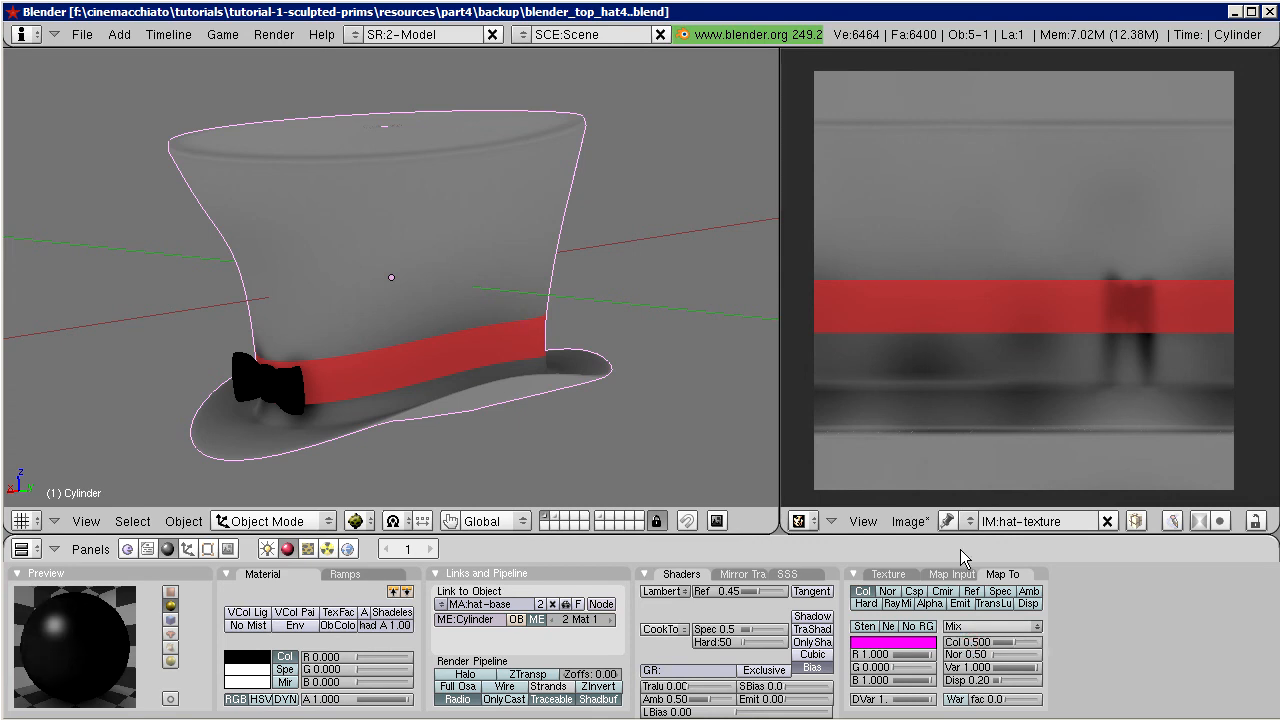
Step: Rebake the hat with Texture Only into hat-texture using the black base colour and inspect the hat
click(273, 34)
mouse_move(281, 100)
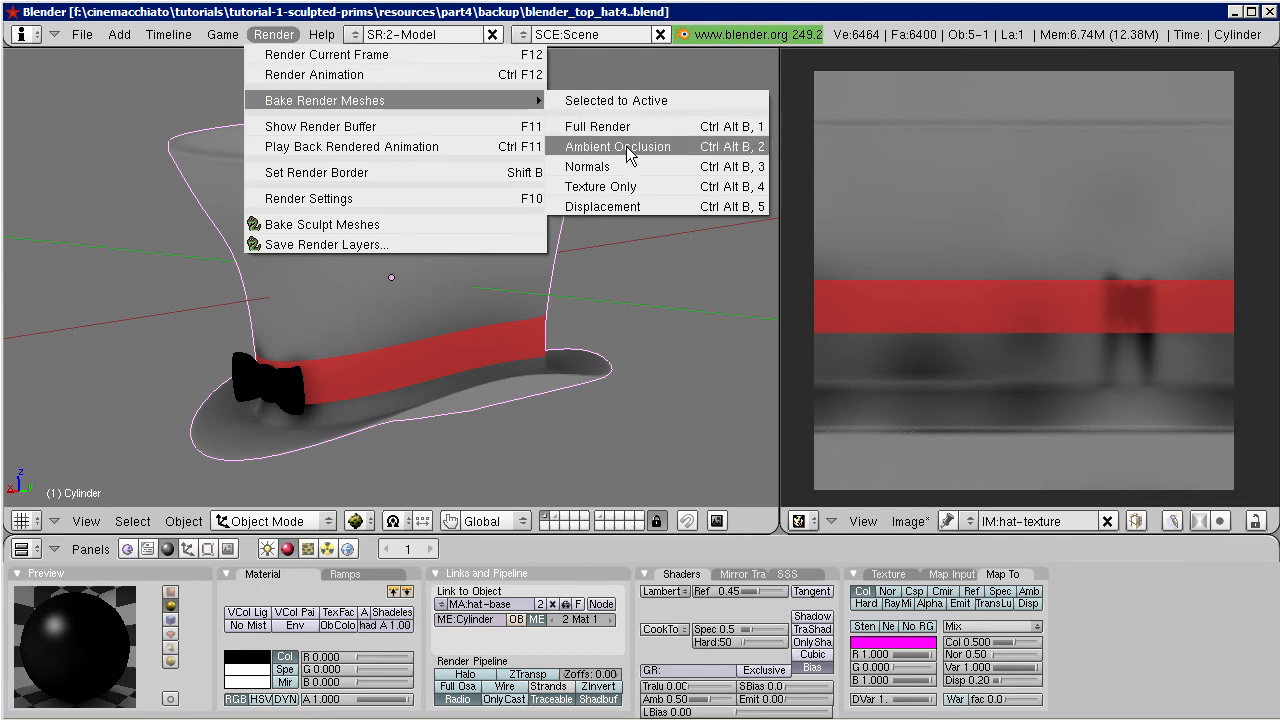
click(651, 183)
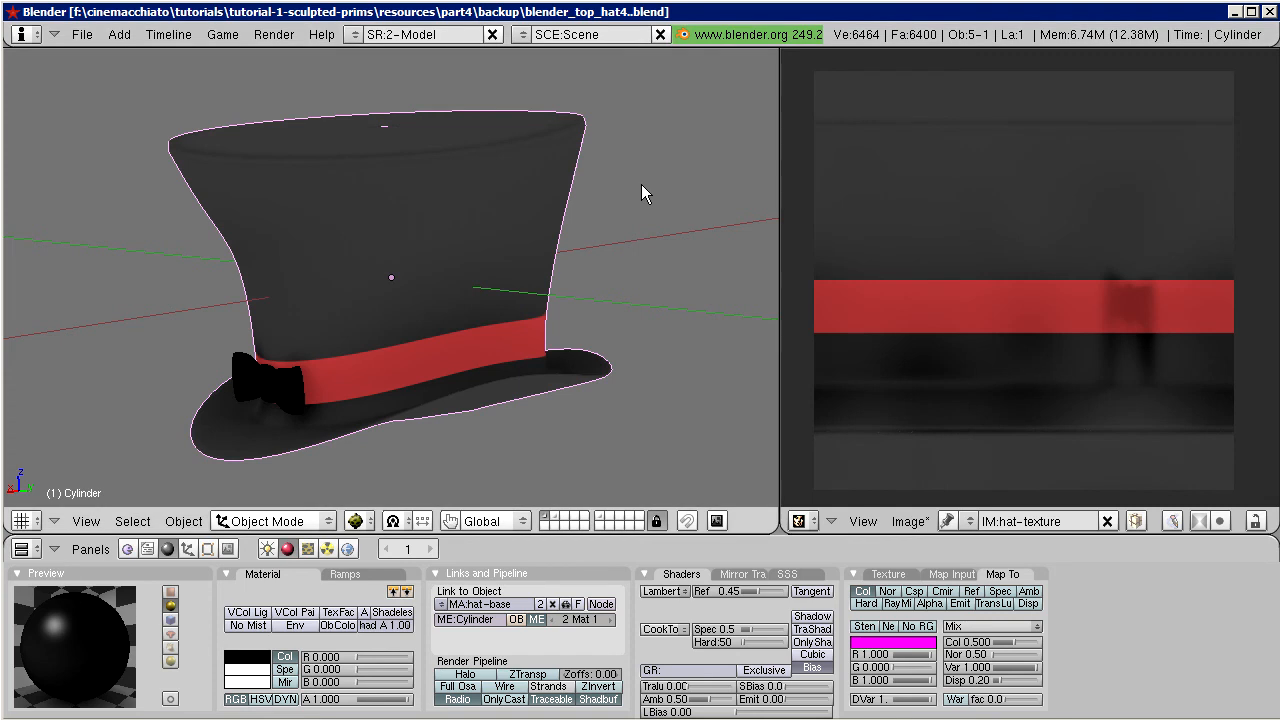
middle_drag(408, 362, 582, 330)
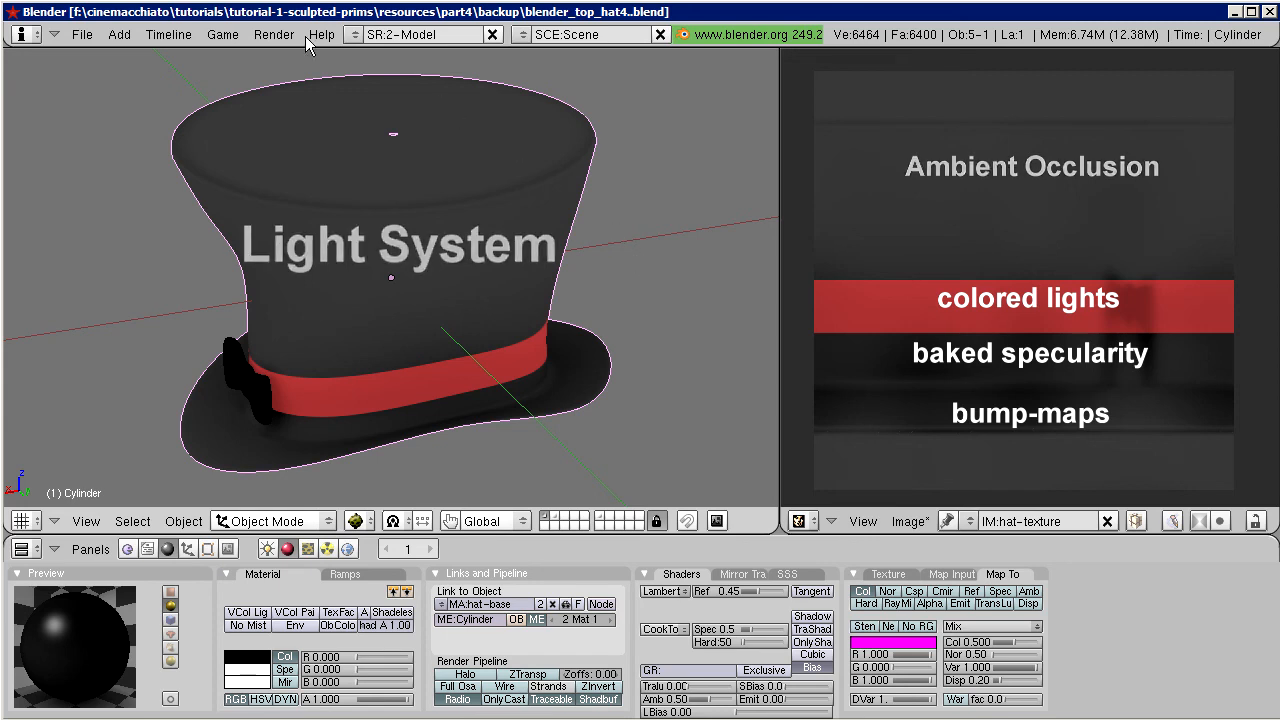
Step: Bake the hat with Full Render into the hat-texture image using the scene's existing lamp
click(272, 36)
mouse_move(300, 101)
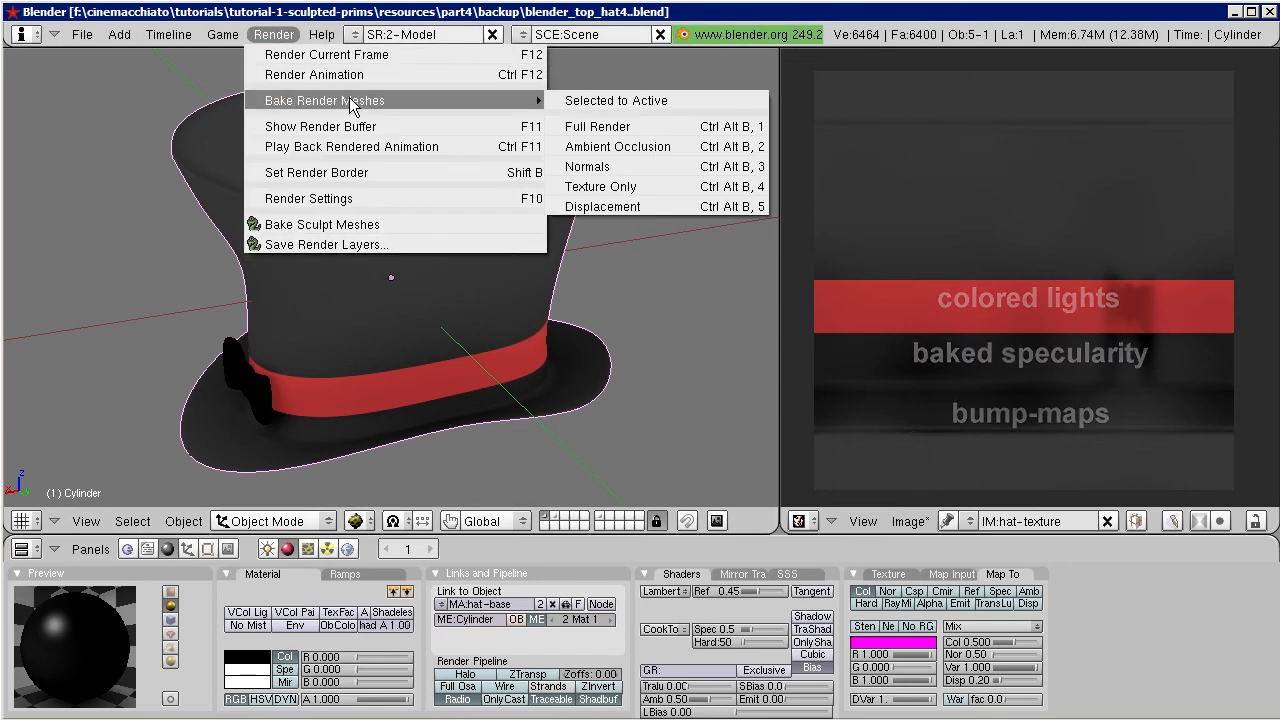
click(658, 126)
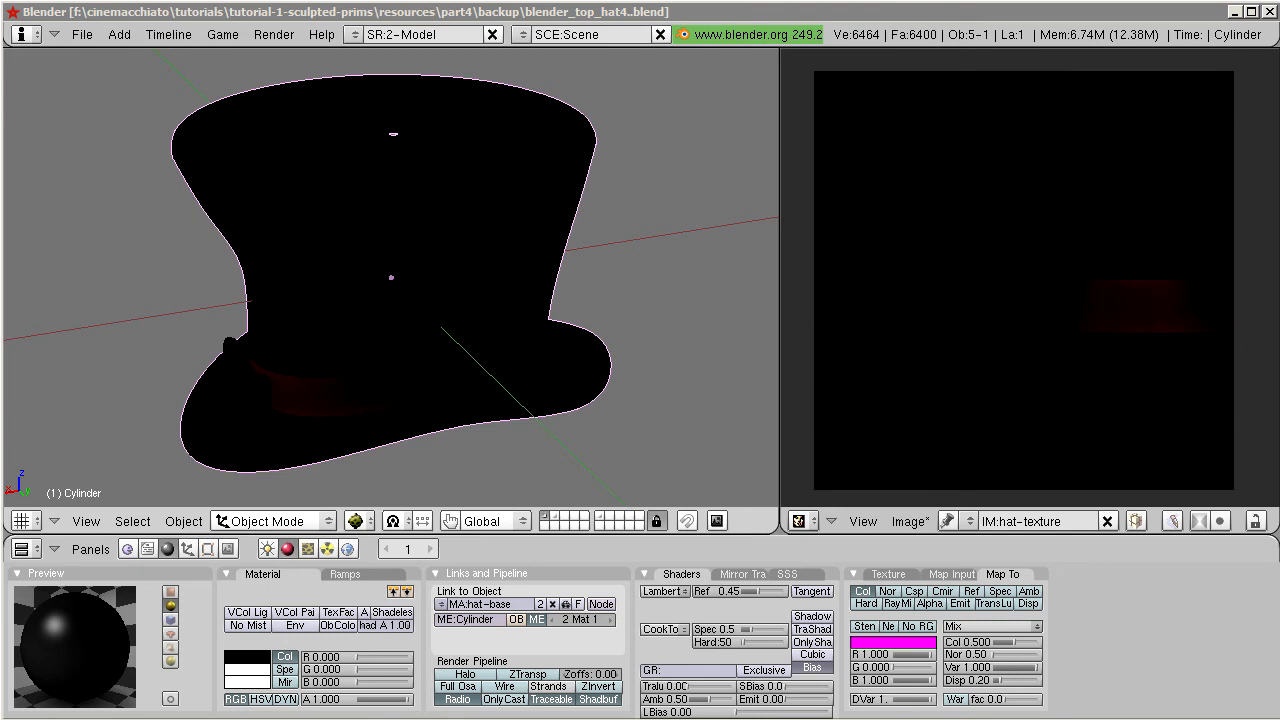
click(757, 10)
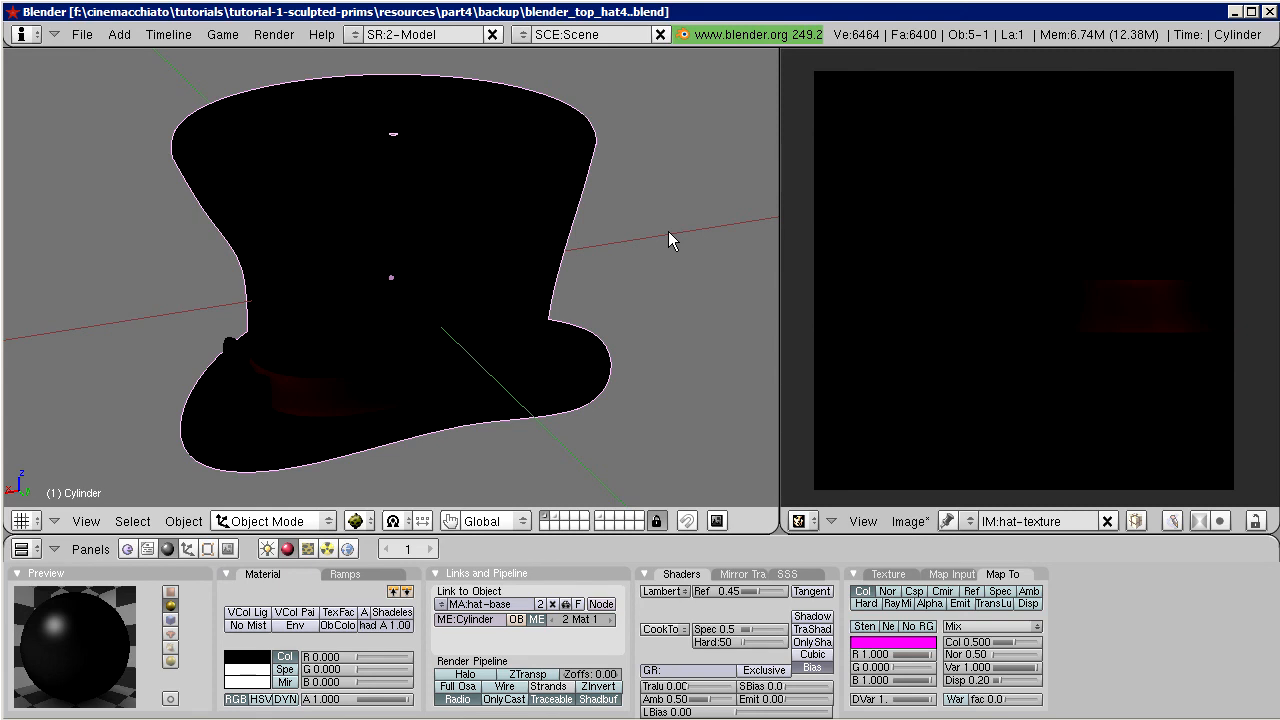
Step: Set the 3D view's draw type to Shaded and inspect how the existing lamp lights the hat and bow
scroll(668, 231, down, 3)
scroll(585, 245, down, 3)
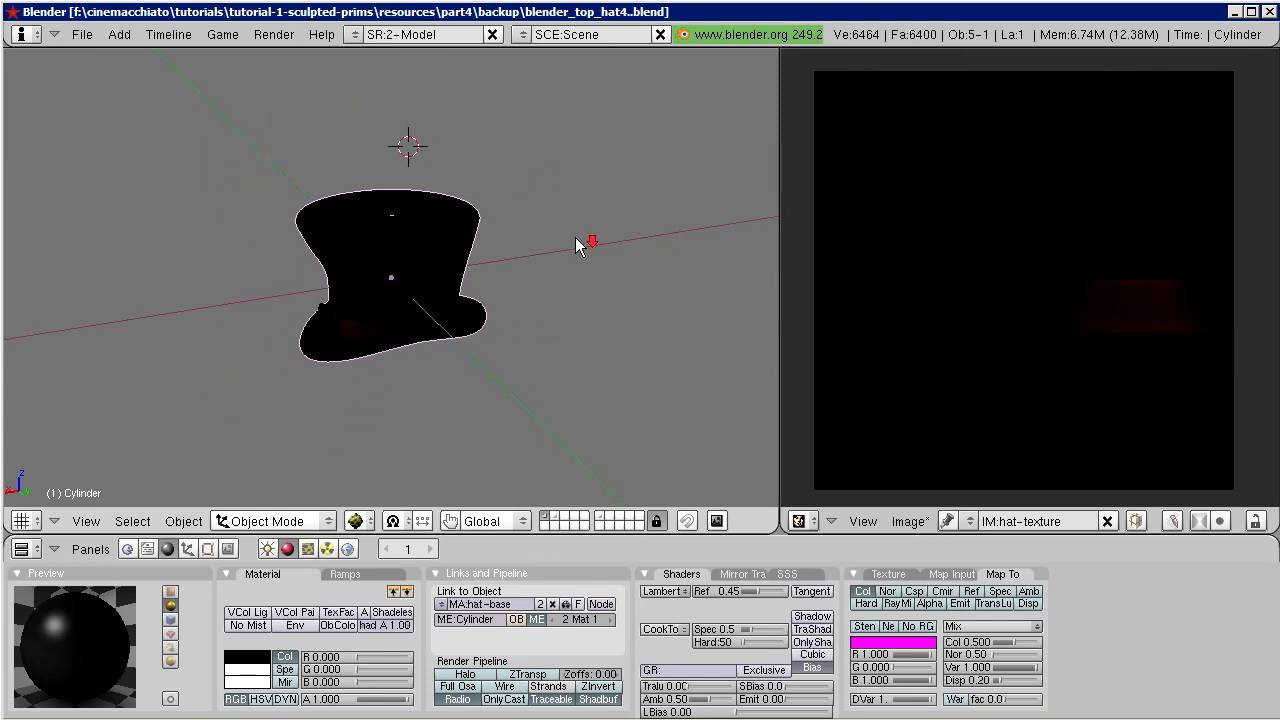
middle_drag(479, 320, 335, 385)
middle_drag(565, 407, 607, 363)
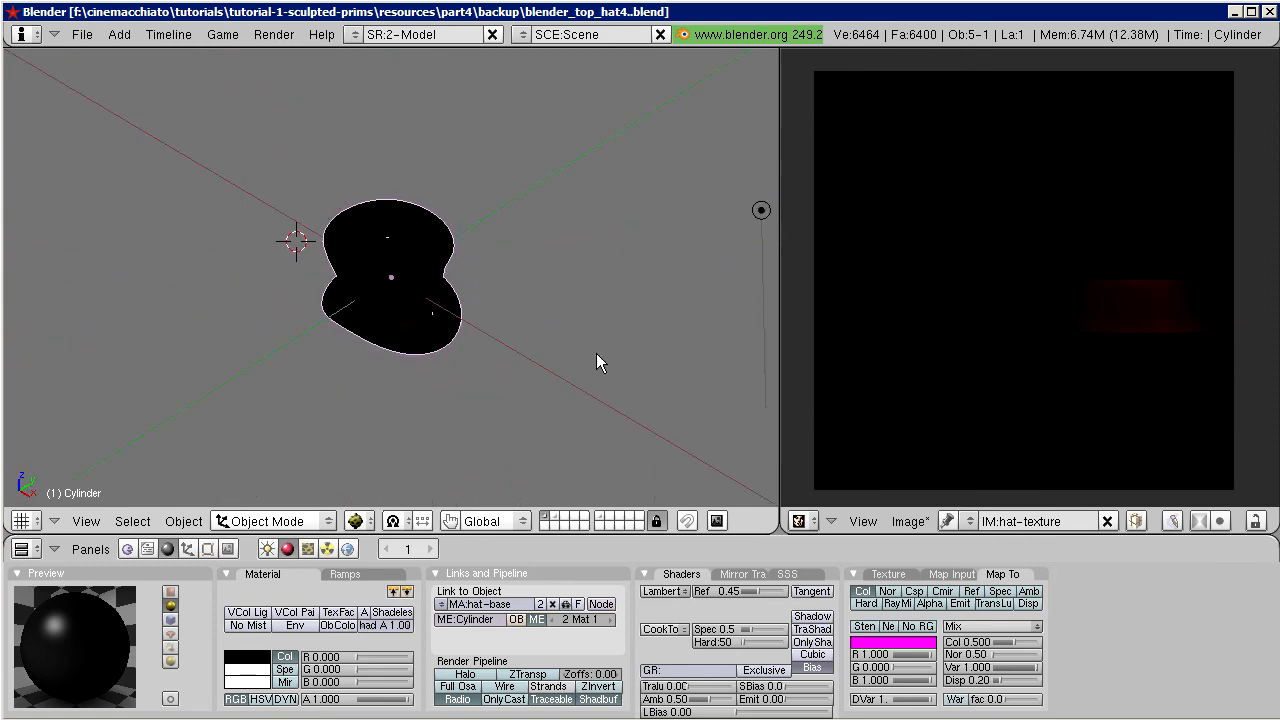
click(362, 521)
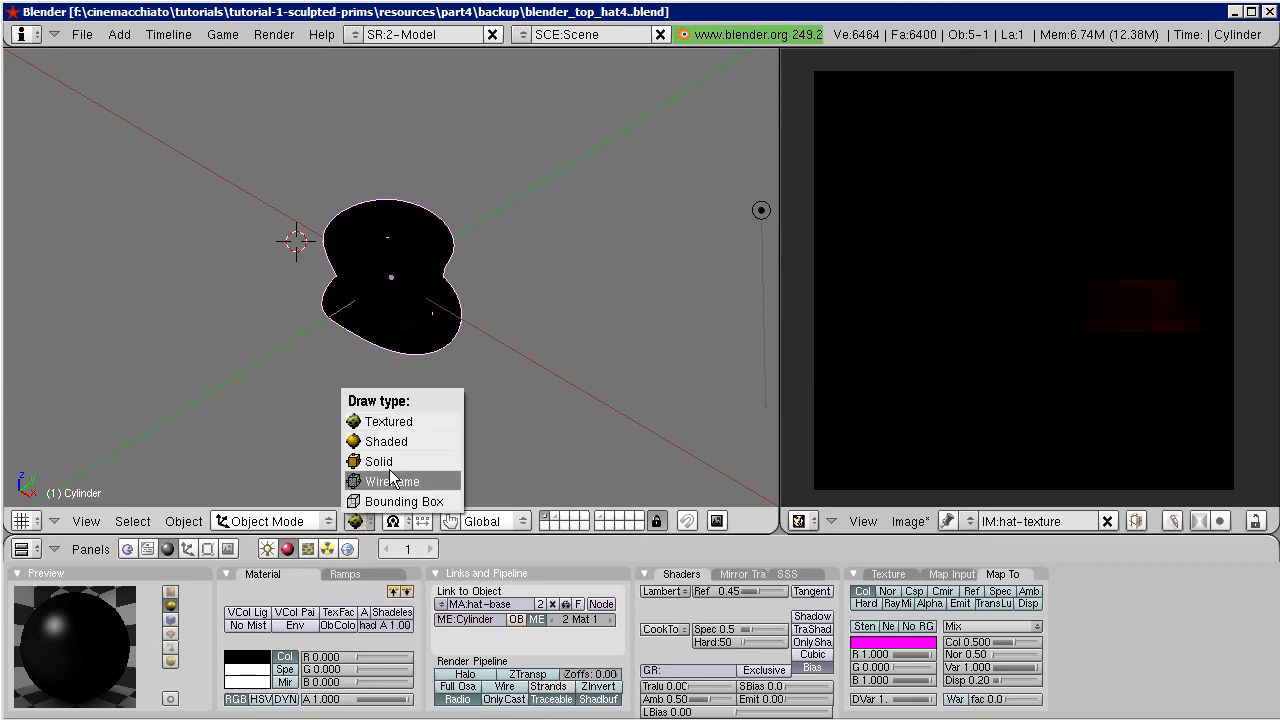
click(428, 441)
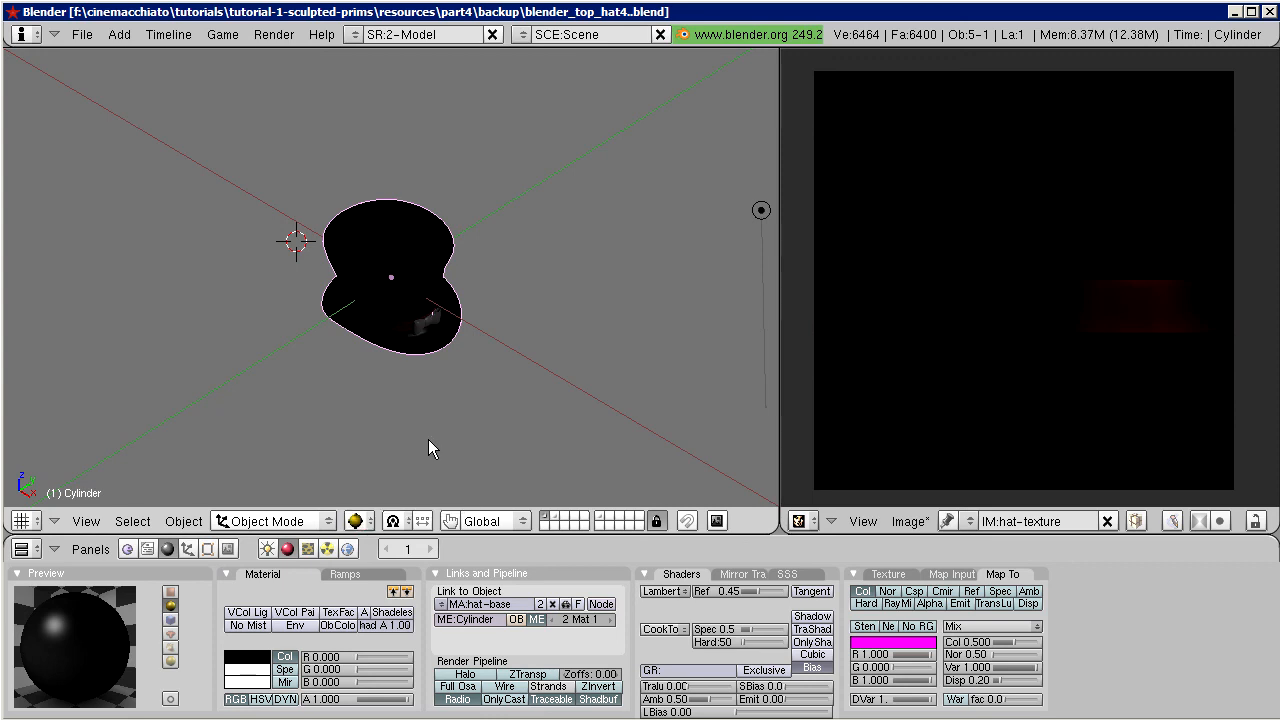
middle_drag(420, 393, 221, 349)
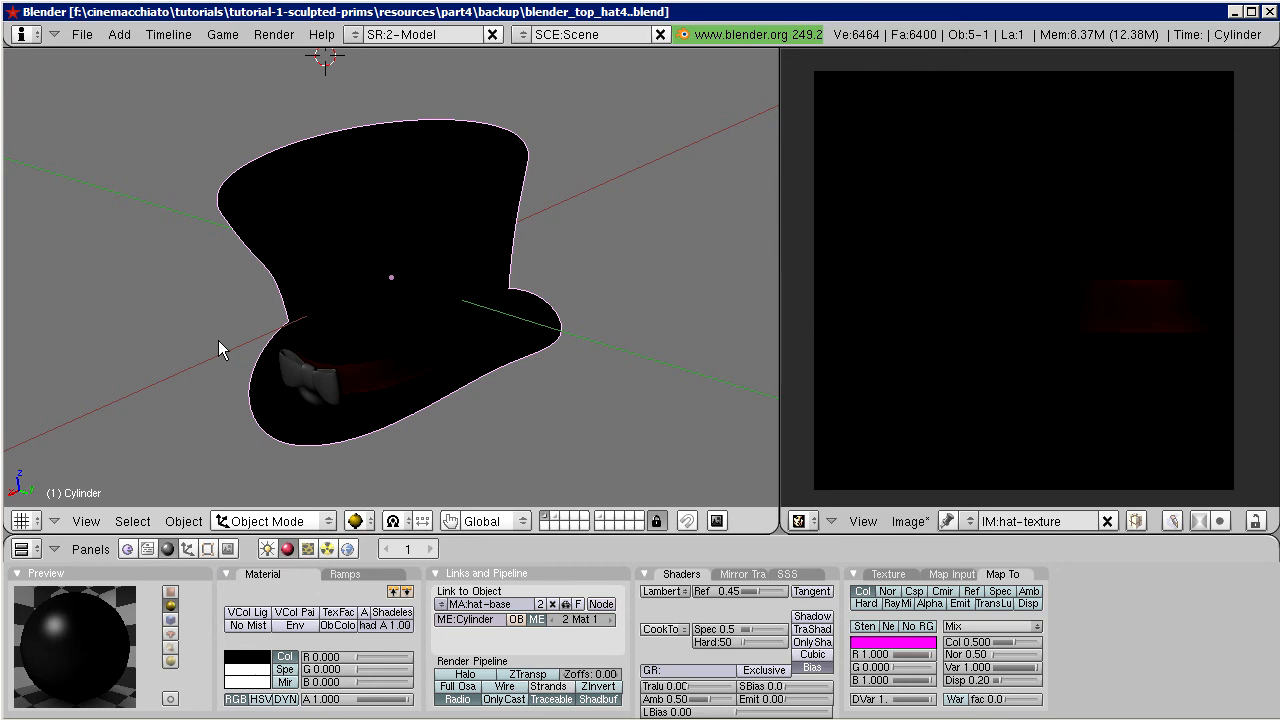
Step: Add a Hemi lamp beside the hat from the top view, near the existing lamp
click(267, 549)
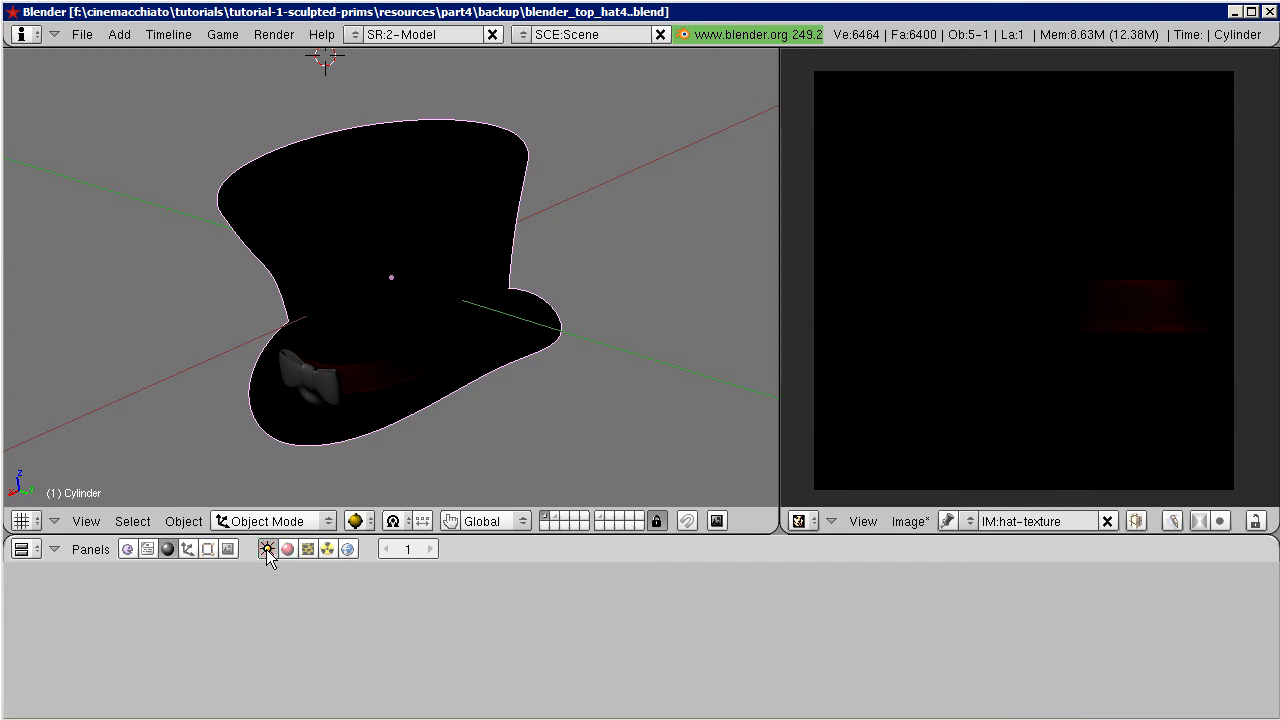
key(KP_7)
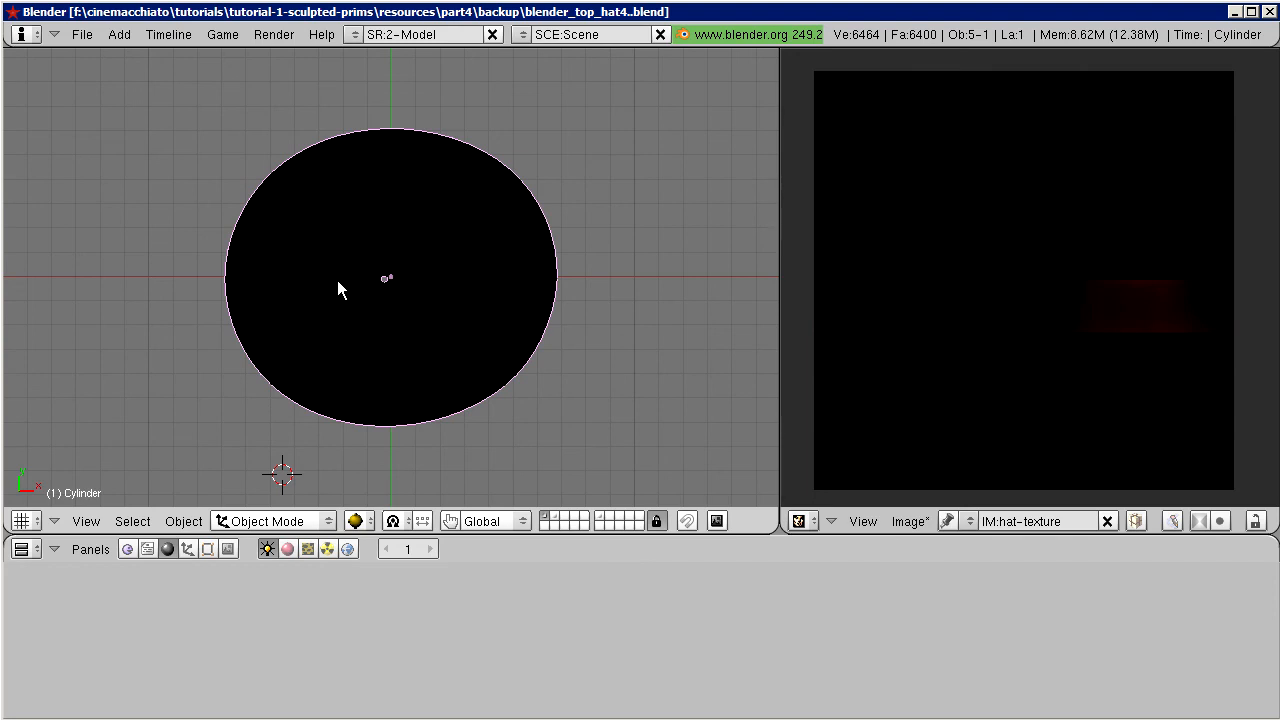
scroll(386, 281, down, 6)
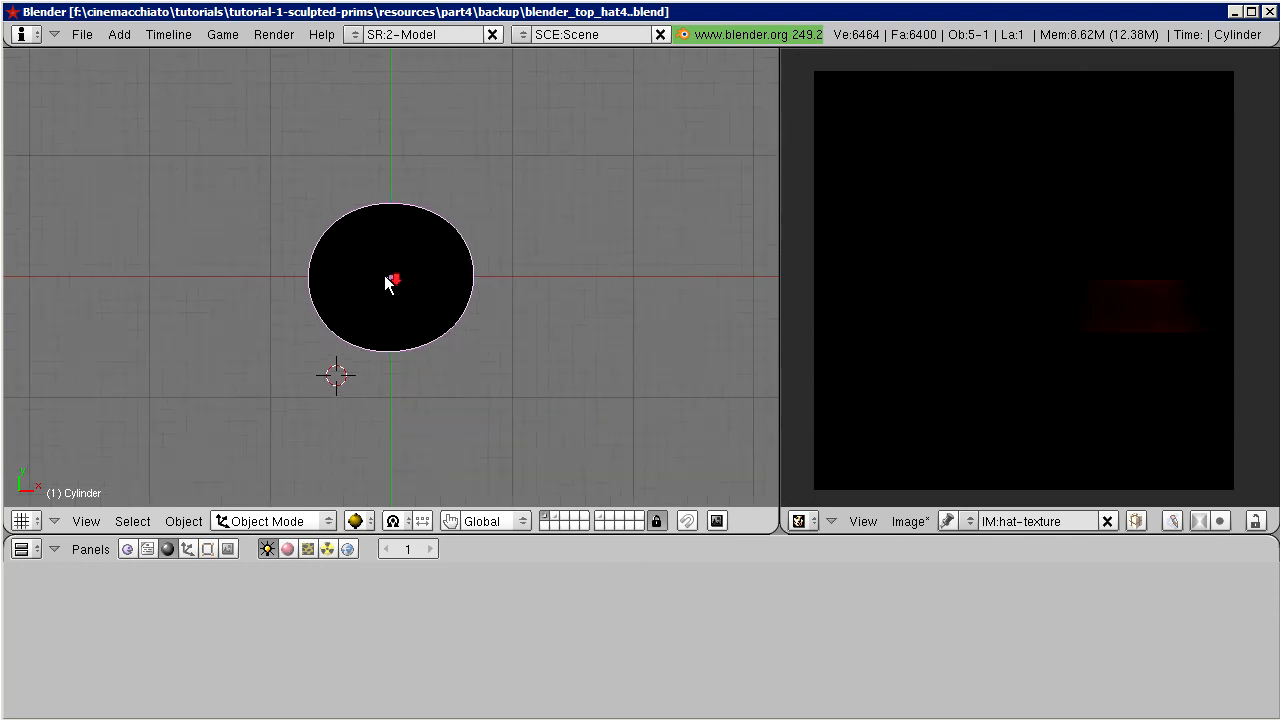
scroll(386, 283, down, 2)
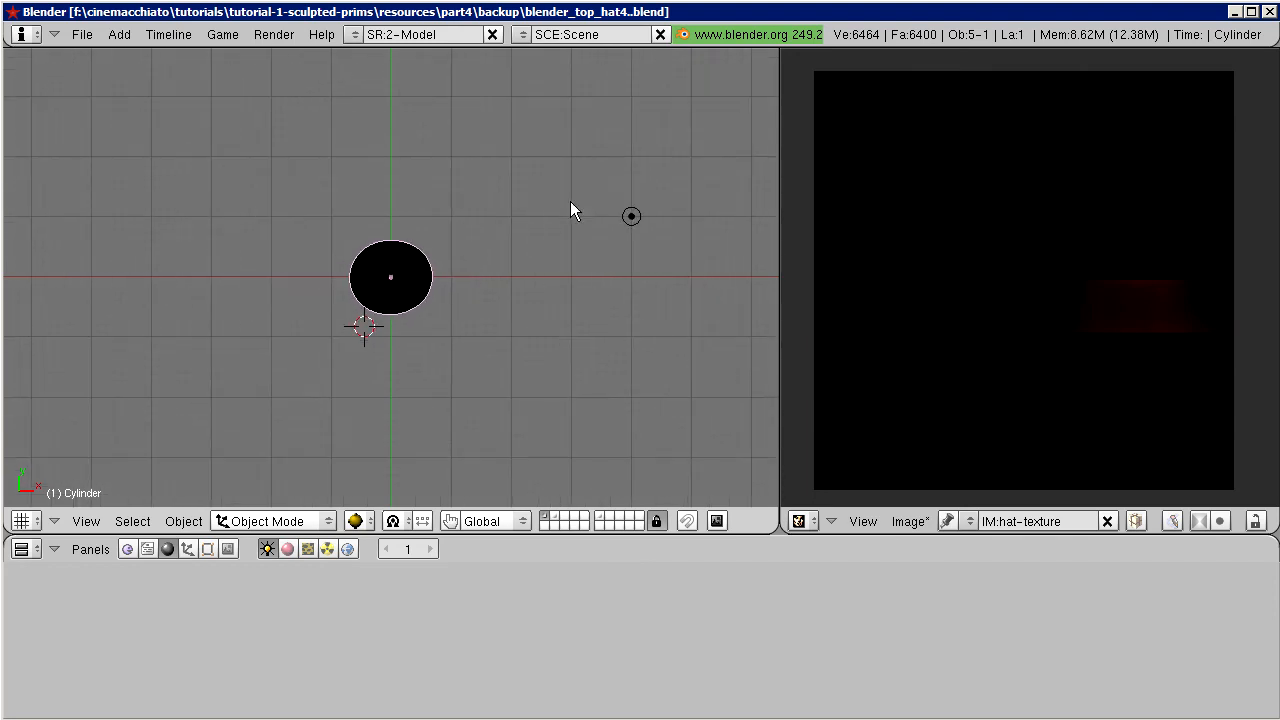
click(598, 172)
key(space)
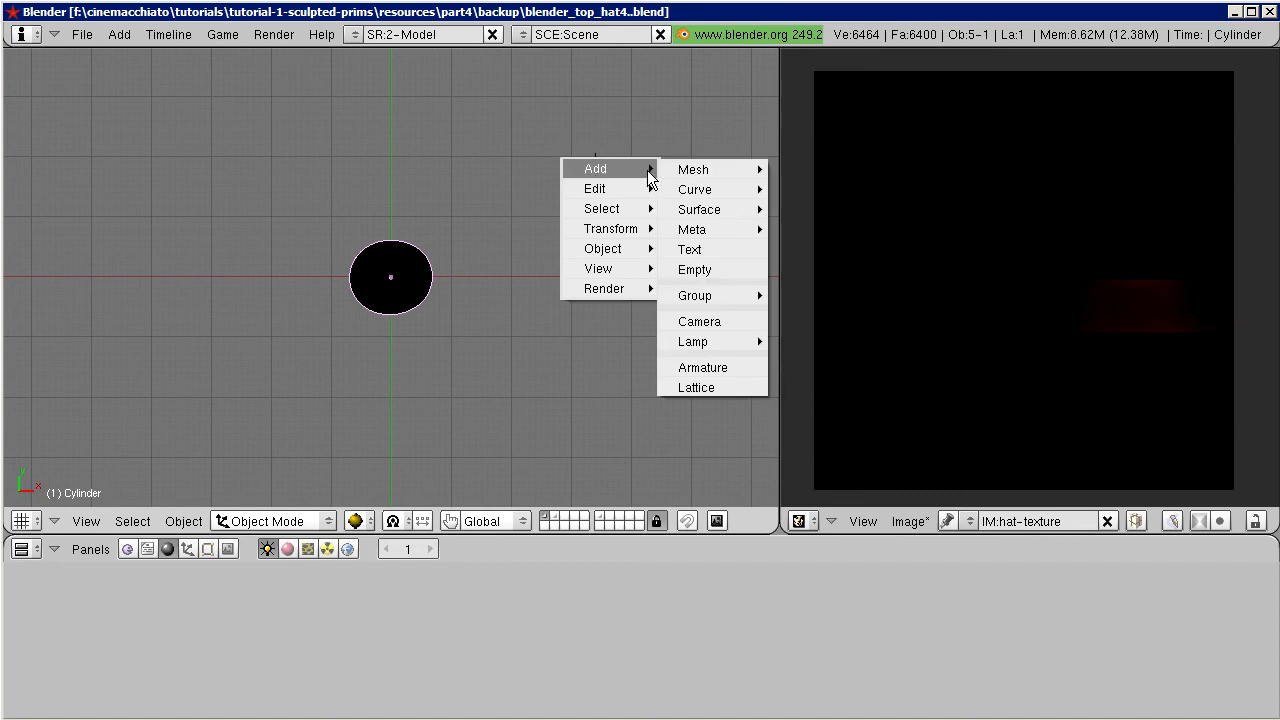
mouse_move(700, 342)
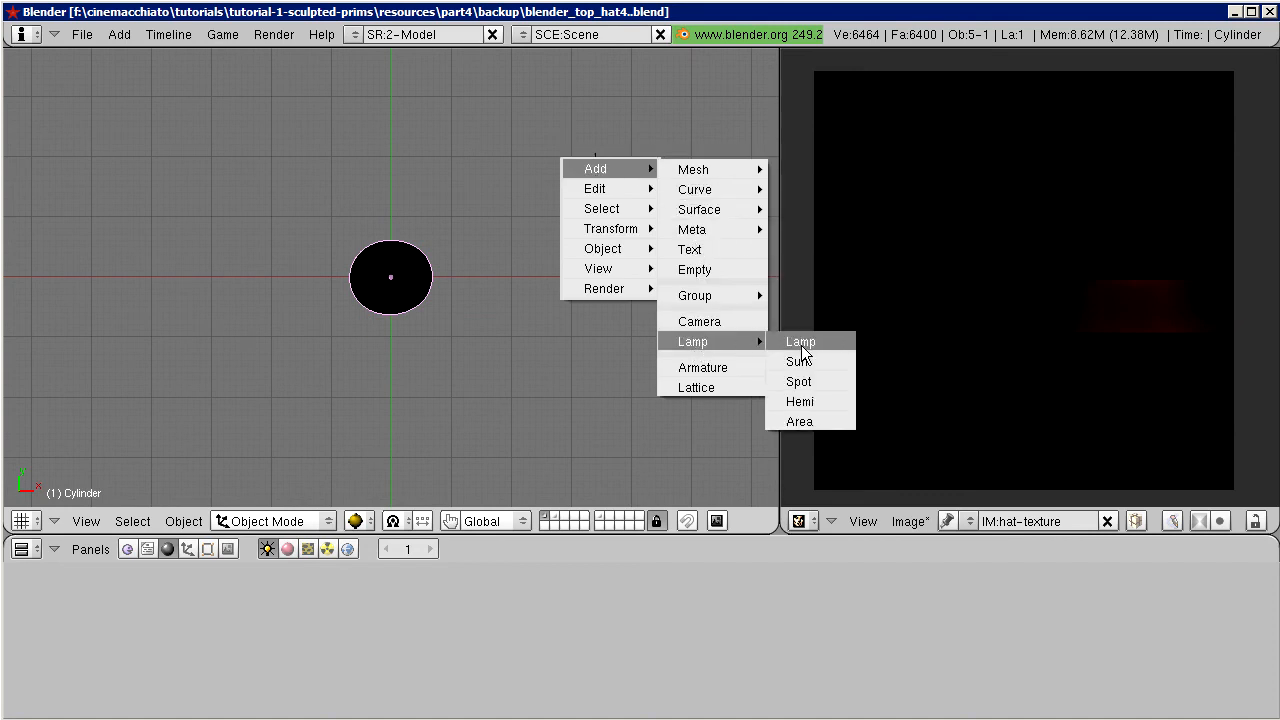
click(810, 405)
Step: Move the Hemi lamp farther from the hat toward positive X and negative Y, and raise it above the hat
scroll(491, 300, down, 4)
key(g)
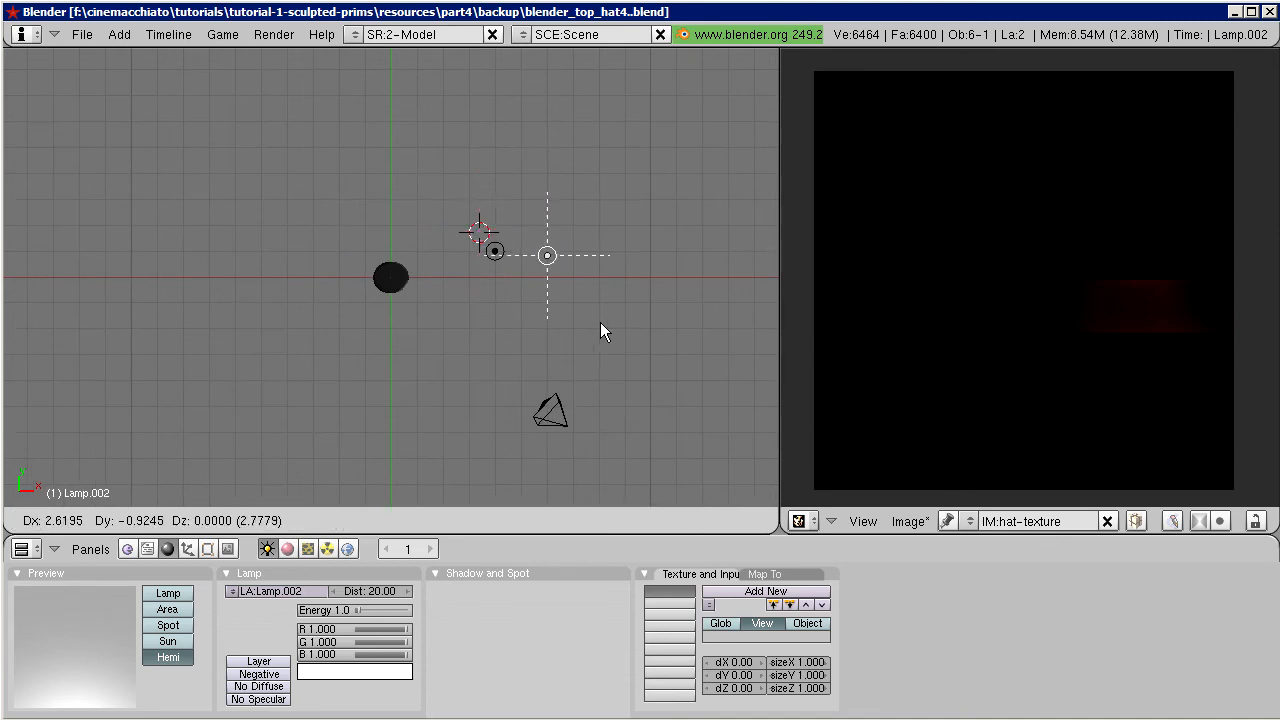
click(620, 372)
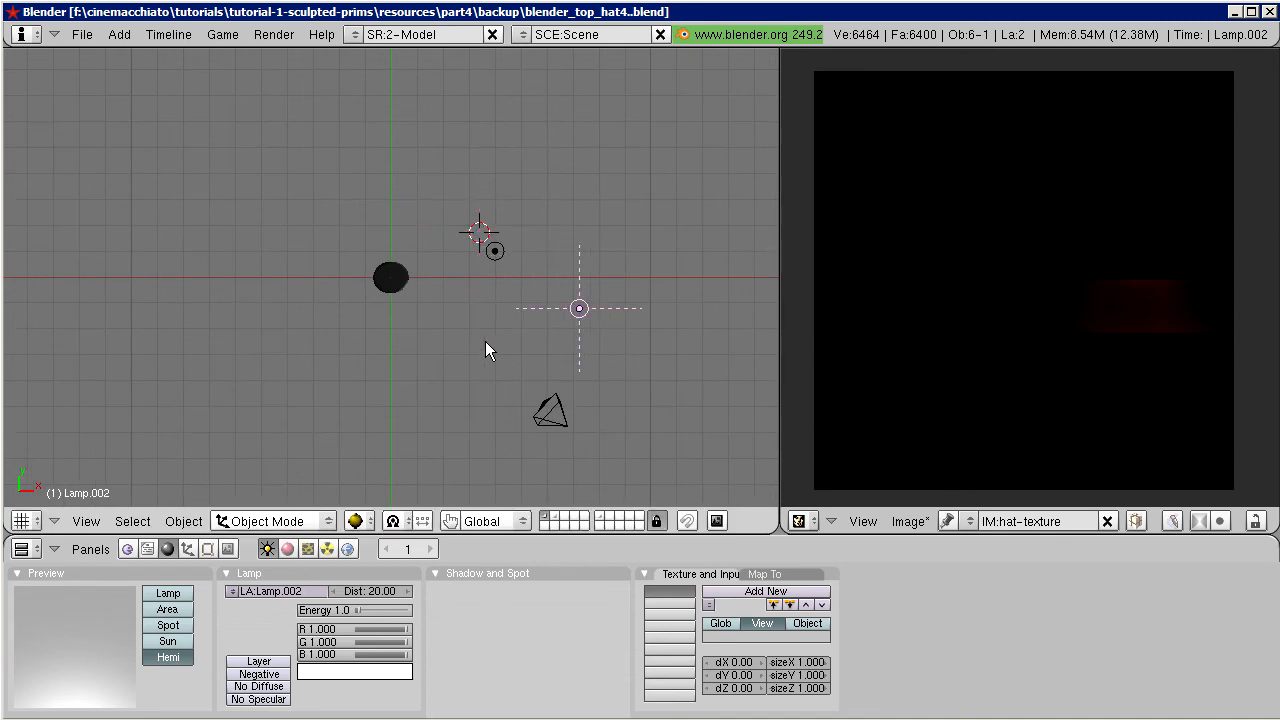
key(KP_1)
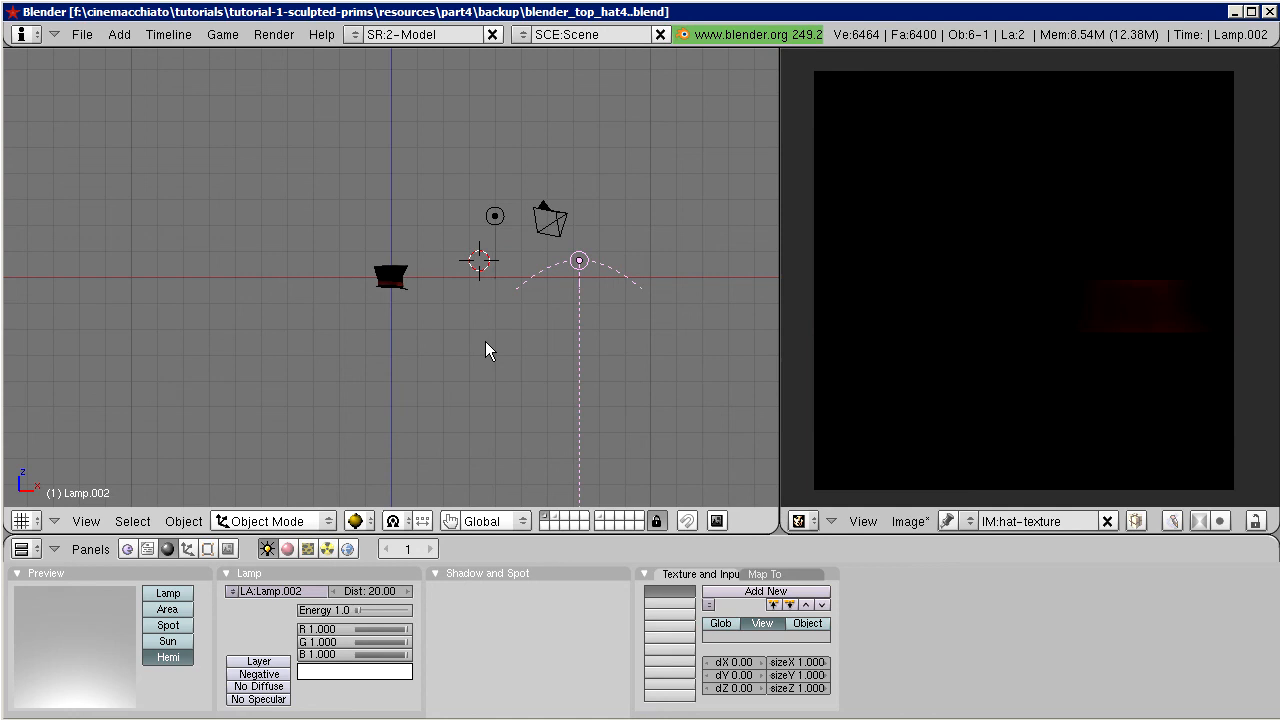
key(g)
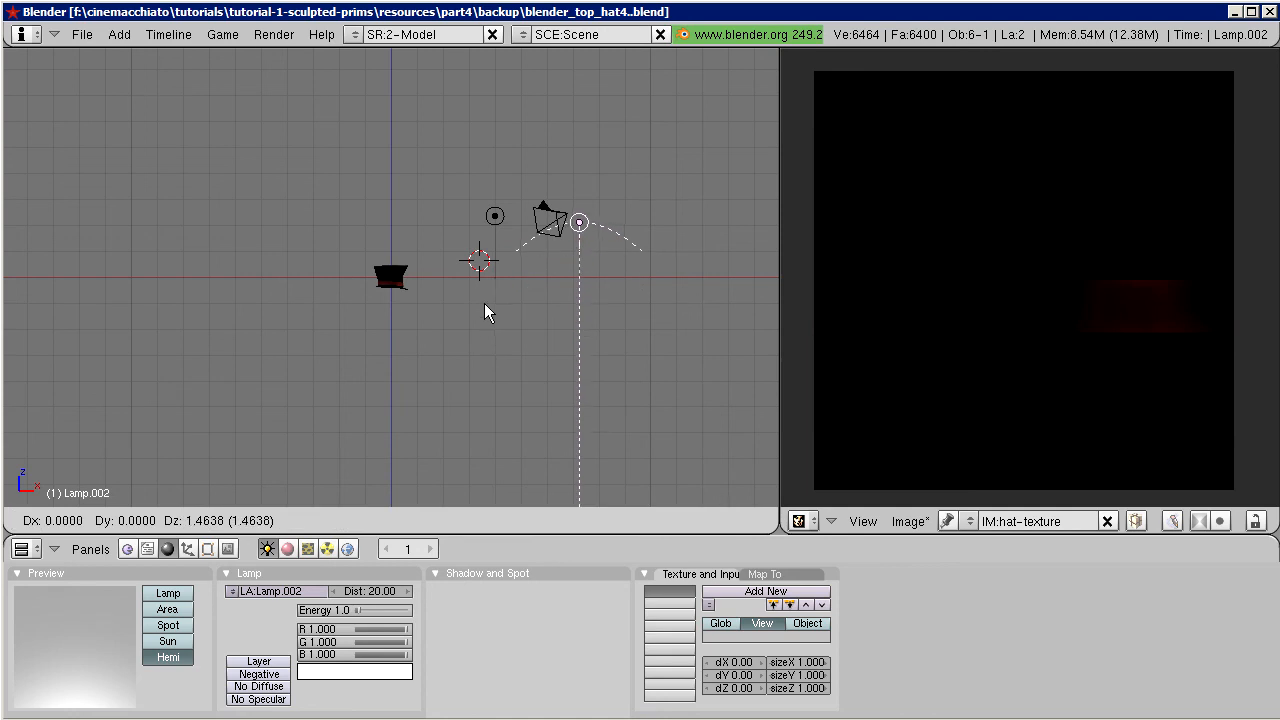
click(479, 314)
Step: Aim the Hemi lamp at the hat, rotating it about 77° in front view, about -30° in side view, and slightly in top view
key(r)
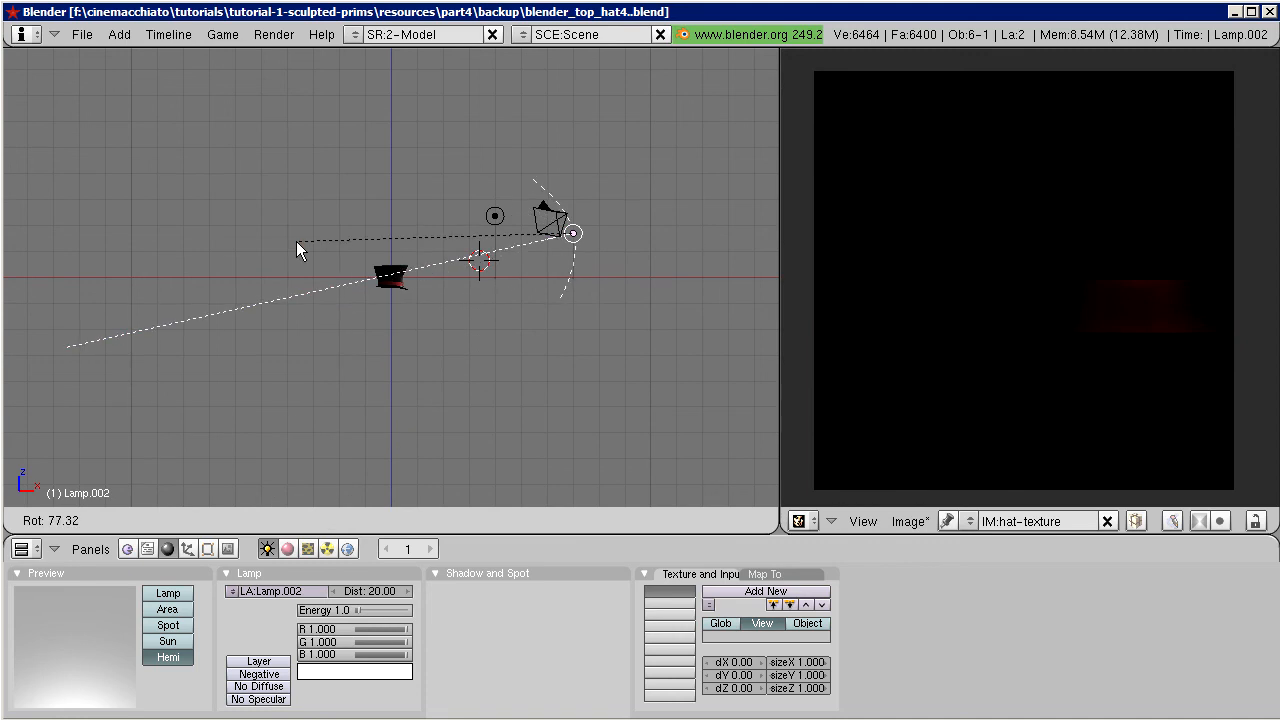
click(296, 243)
key(KP_3)
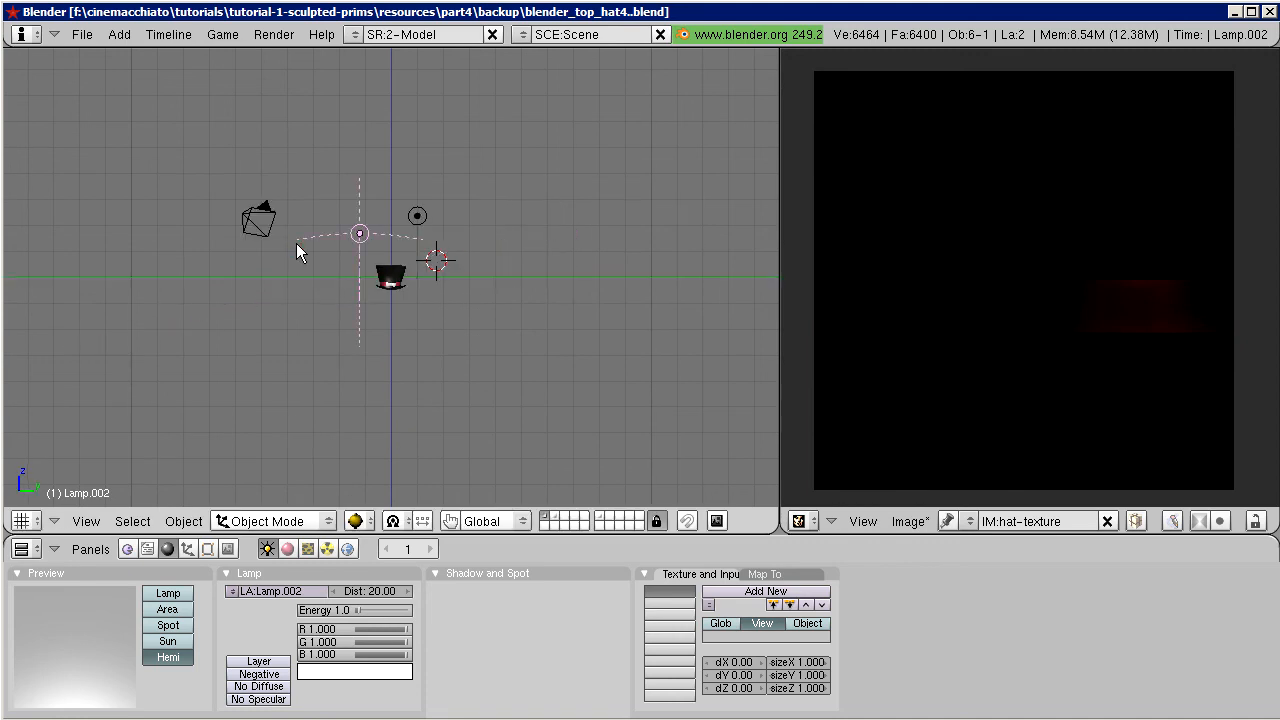
key(r)
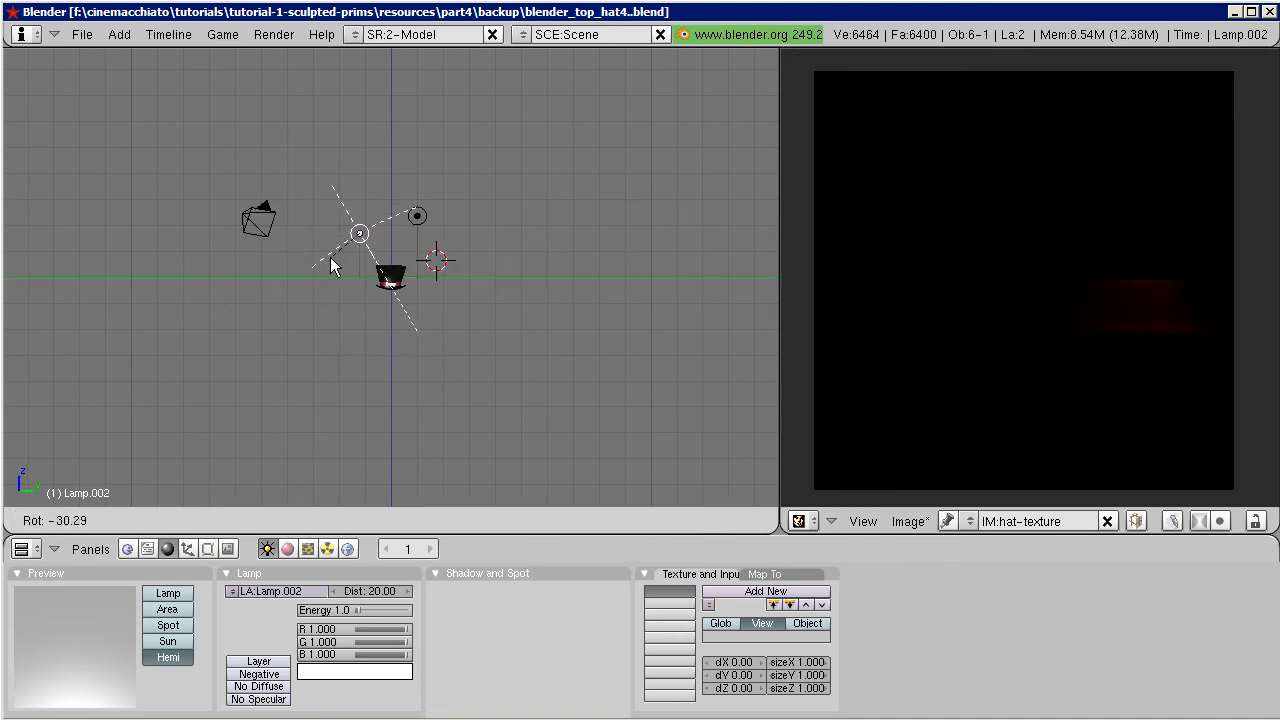
click(333, 262)
key(KP_7)
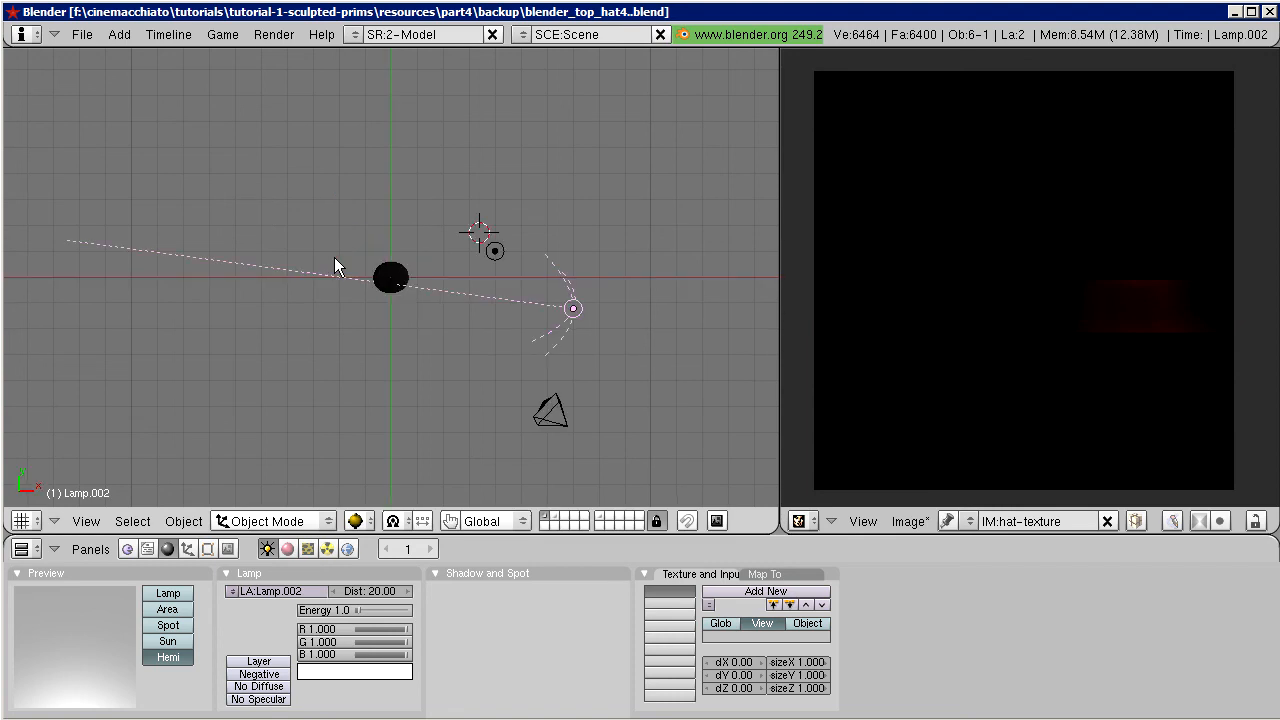
key(r)
click(338, 258)
Step: Reduce the Hemi lamp's Dist value to 7.00 so its direction line reaches the hat
click(335, 591)
click(335, 591)
click(335, 591)
click(335, 591)
click(335, 591)
click(335, 591)
click(335, 591)
click(335, 591)
middle_drag(466, 371, 400, 353)
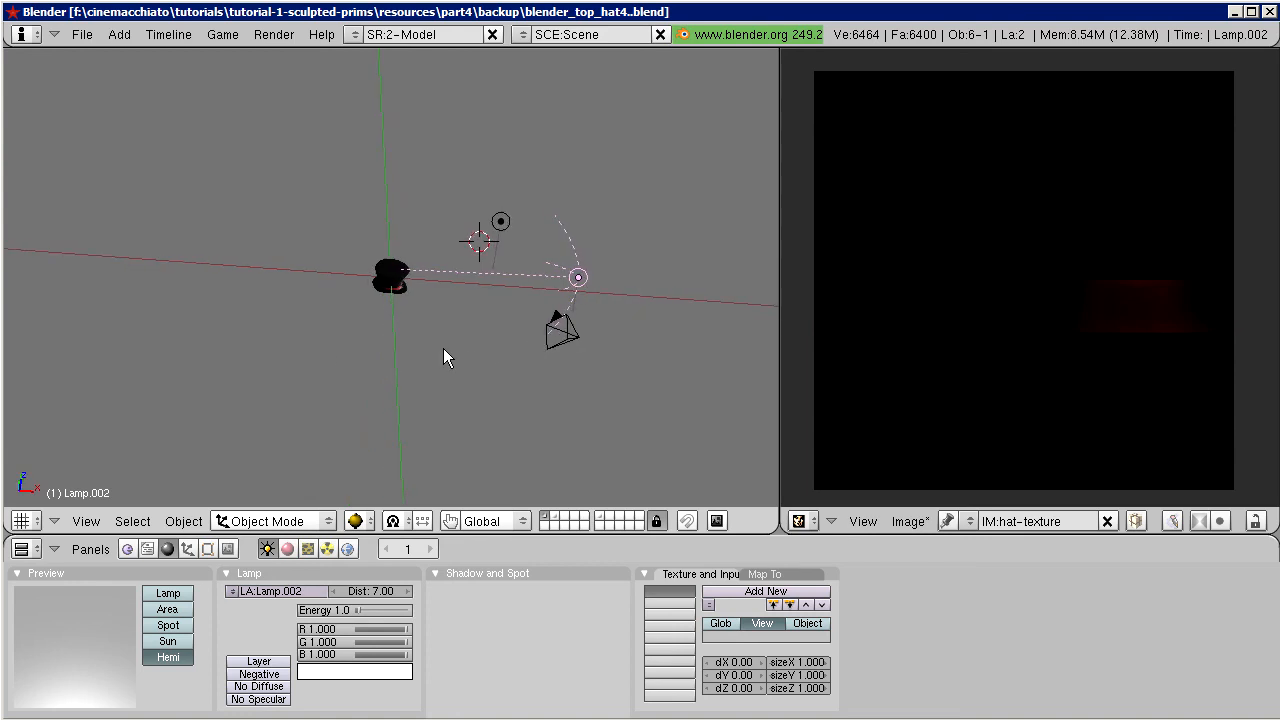
scroll(443, 348, up, 1)
Step: Place the 3D cursor at the hat's centre in top view and set the pivot to 3D Cursor
key(KP_7)
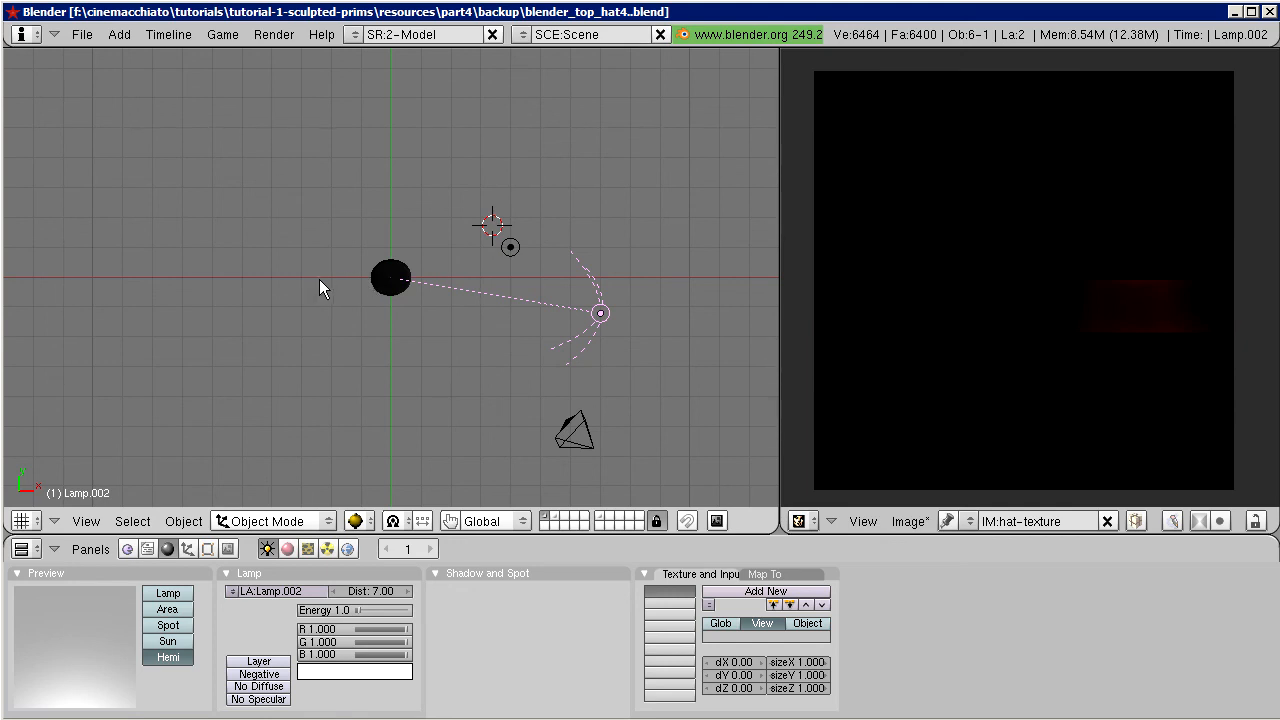
click(390, 277)
scroll(420, 289, up, 3)
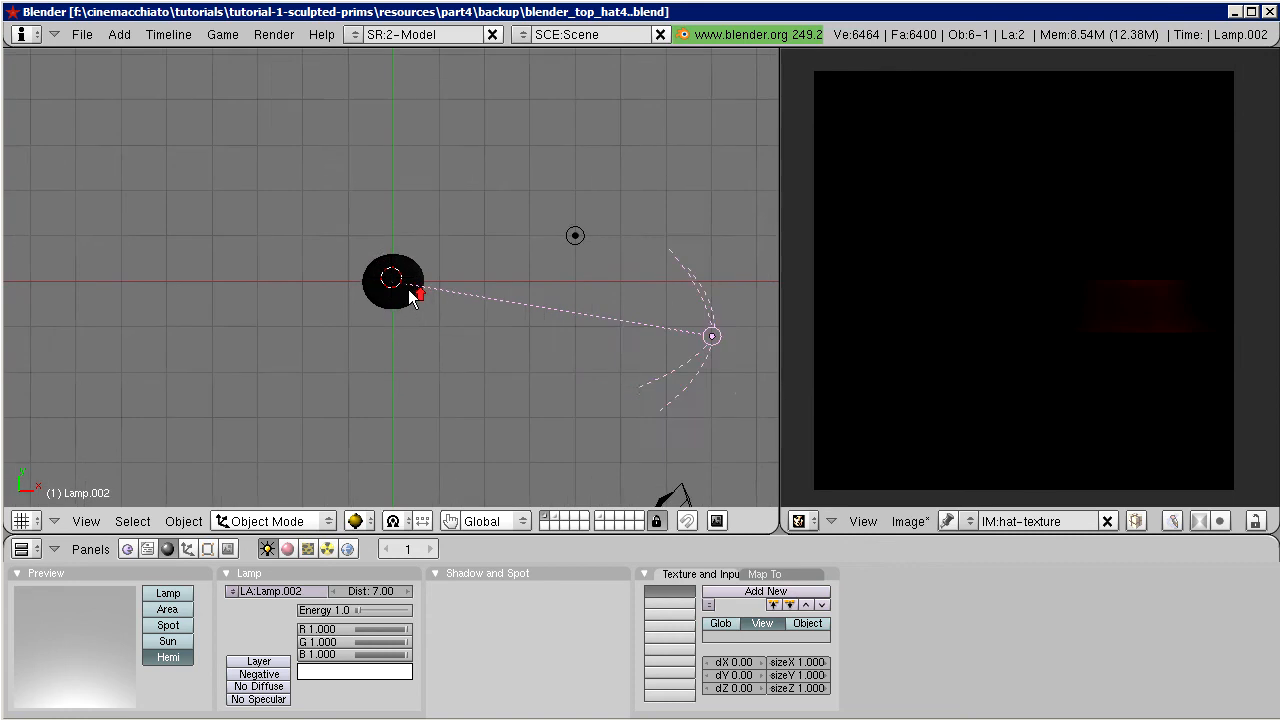
click(393, 521)
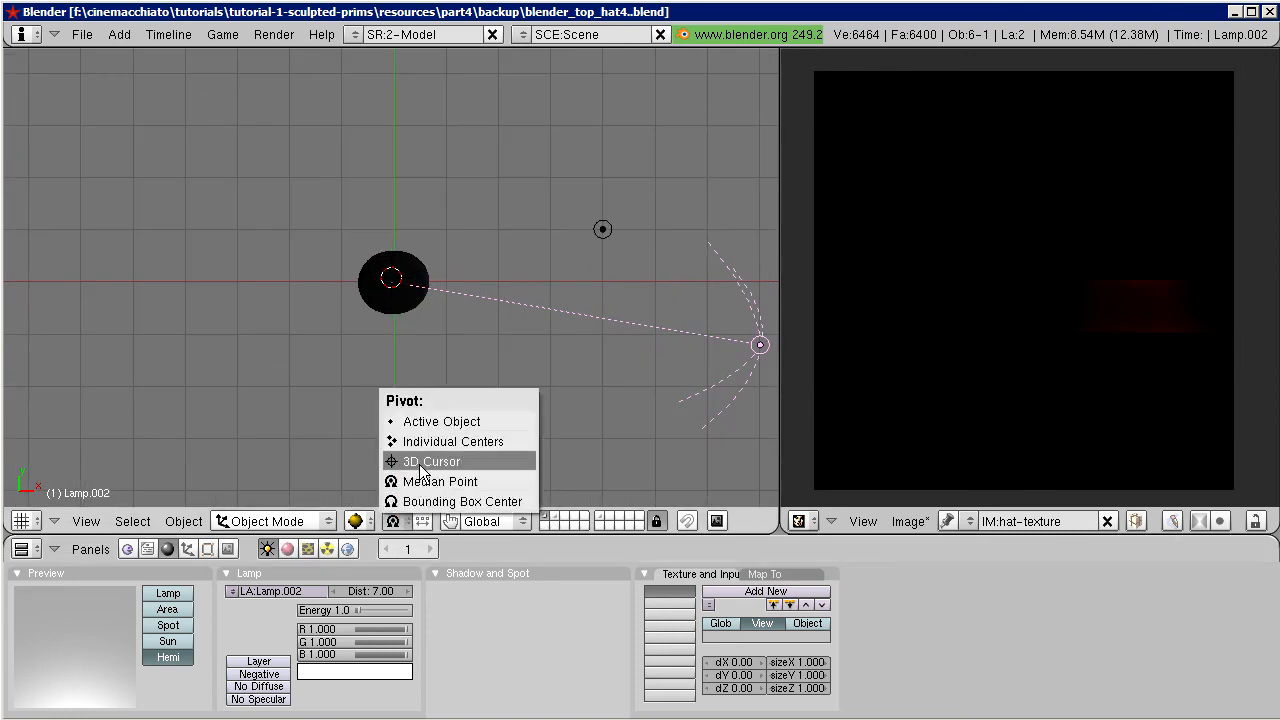
click(476, 461)
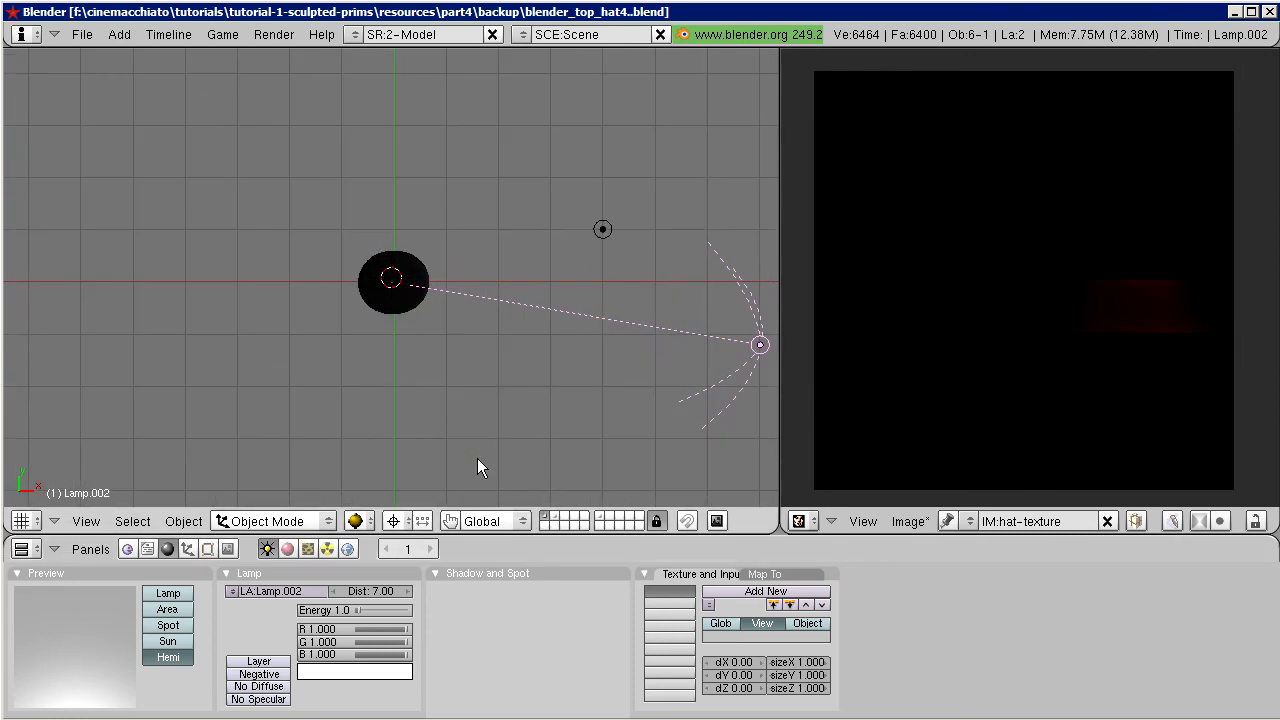
Step: Duplicate the Hemi lamp, leaving the copy at the original's position
key(shift+d)
right_click(584, 338)
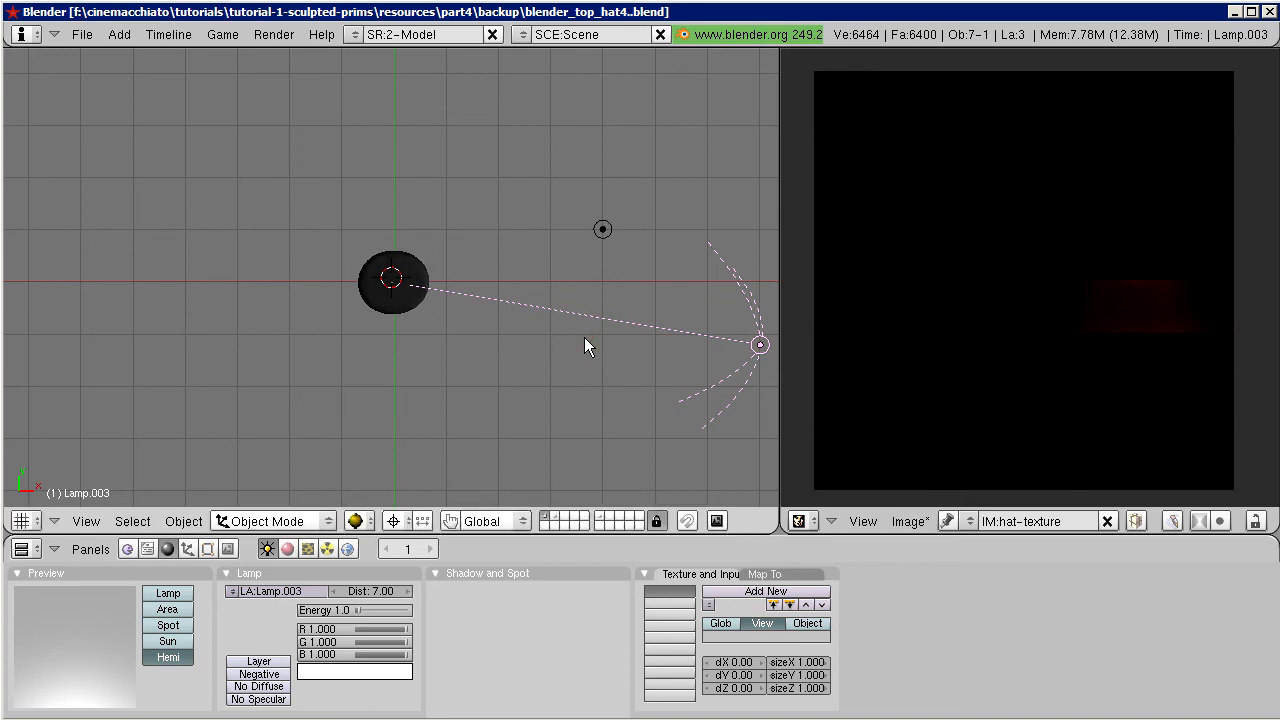
scroll(548, 340, down, 3)
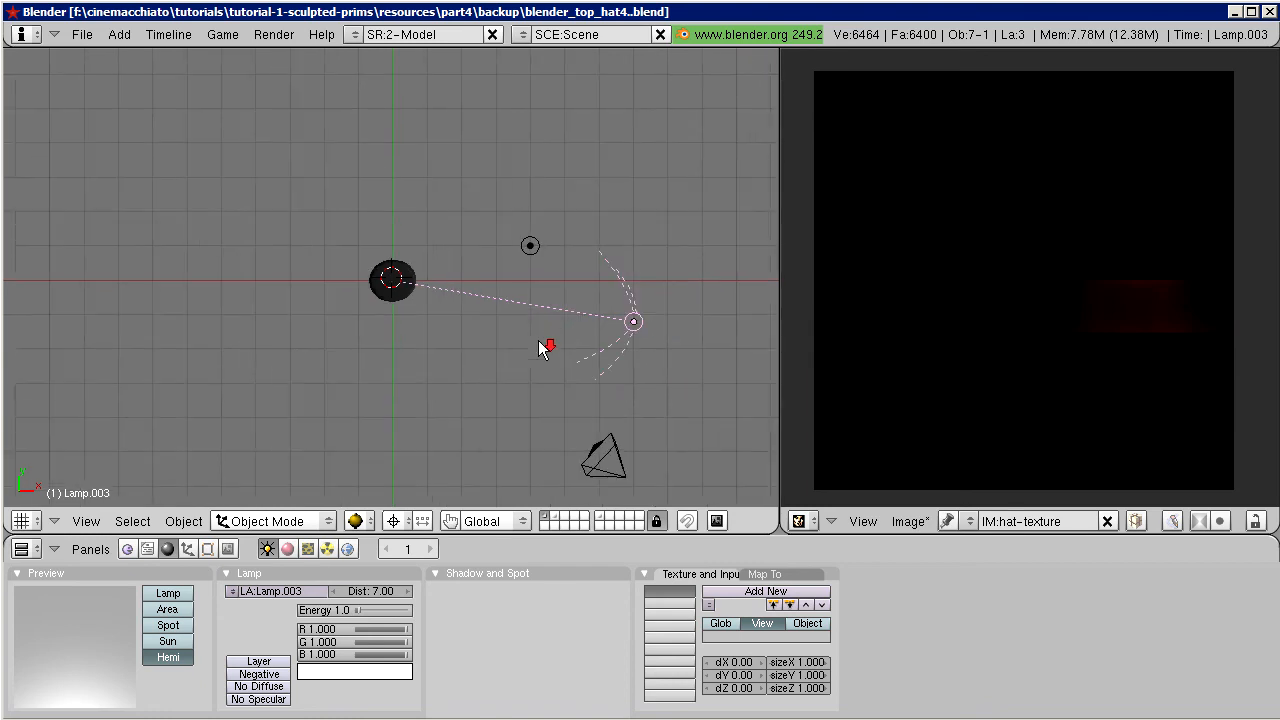
Step: Rotate the duplicated Hemi lamp 120° around the 3D cursor at the hat's centre
text(r)
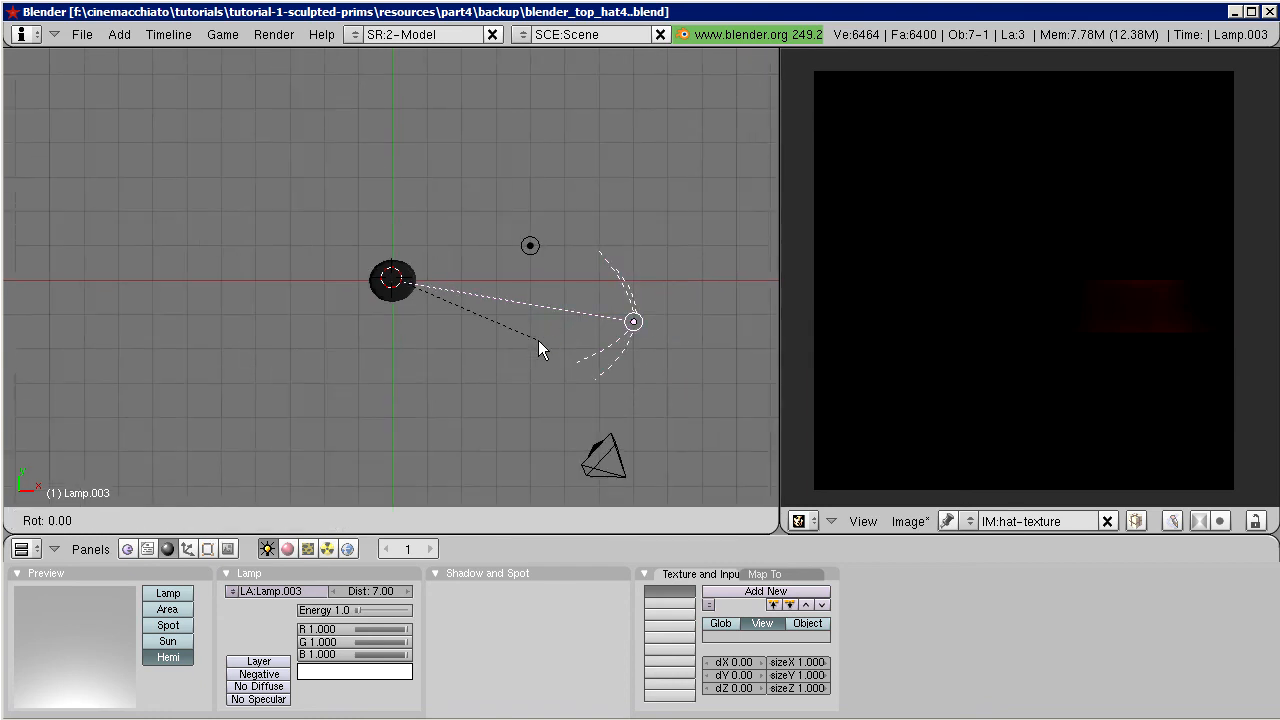
text(120)
key(Return)
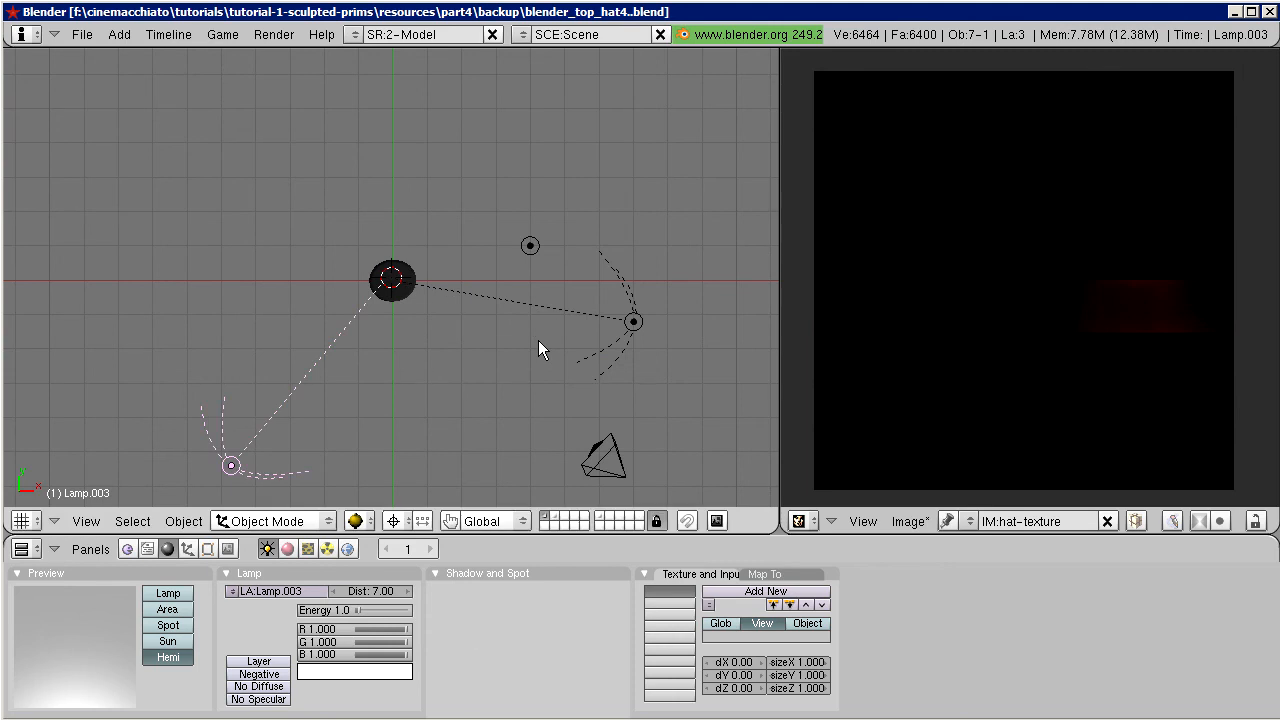
Step: Duplicate the rotated Hemi lamp in place and rotate the new copy another 120° around the hat
key(shift+d)
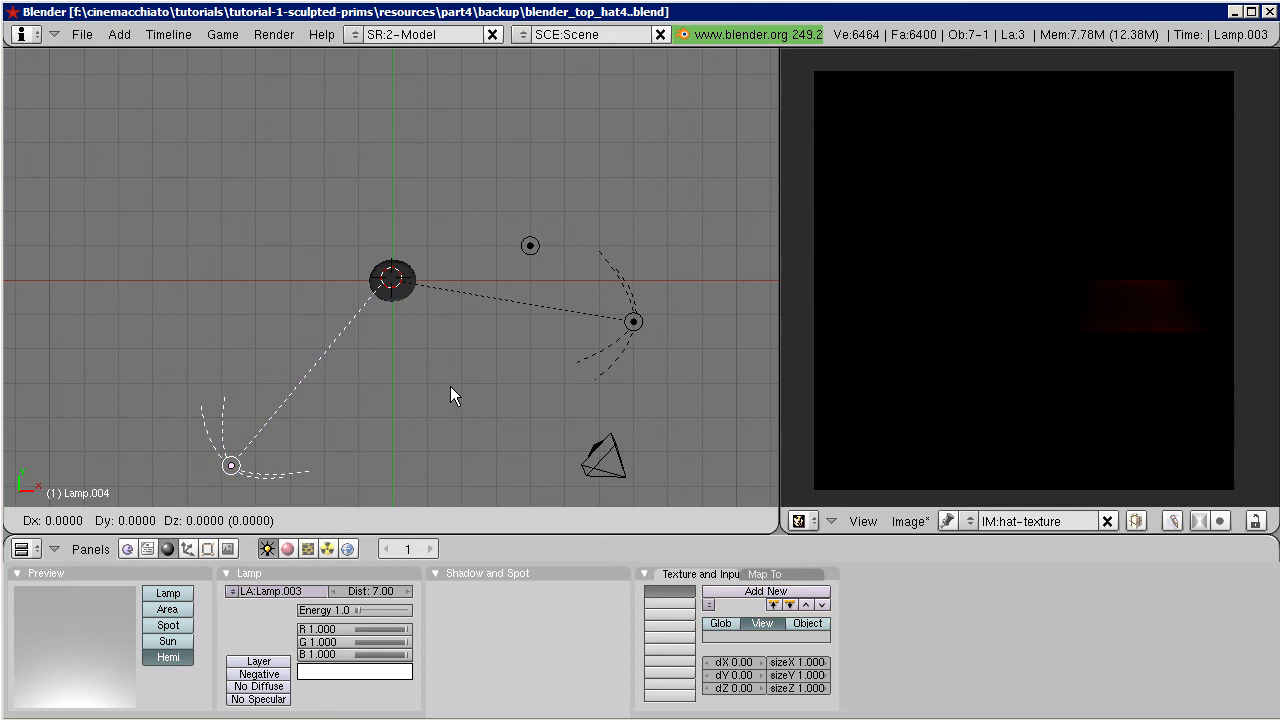
click(450, 396)
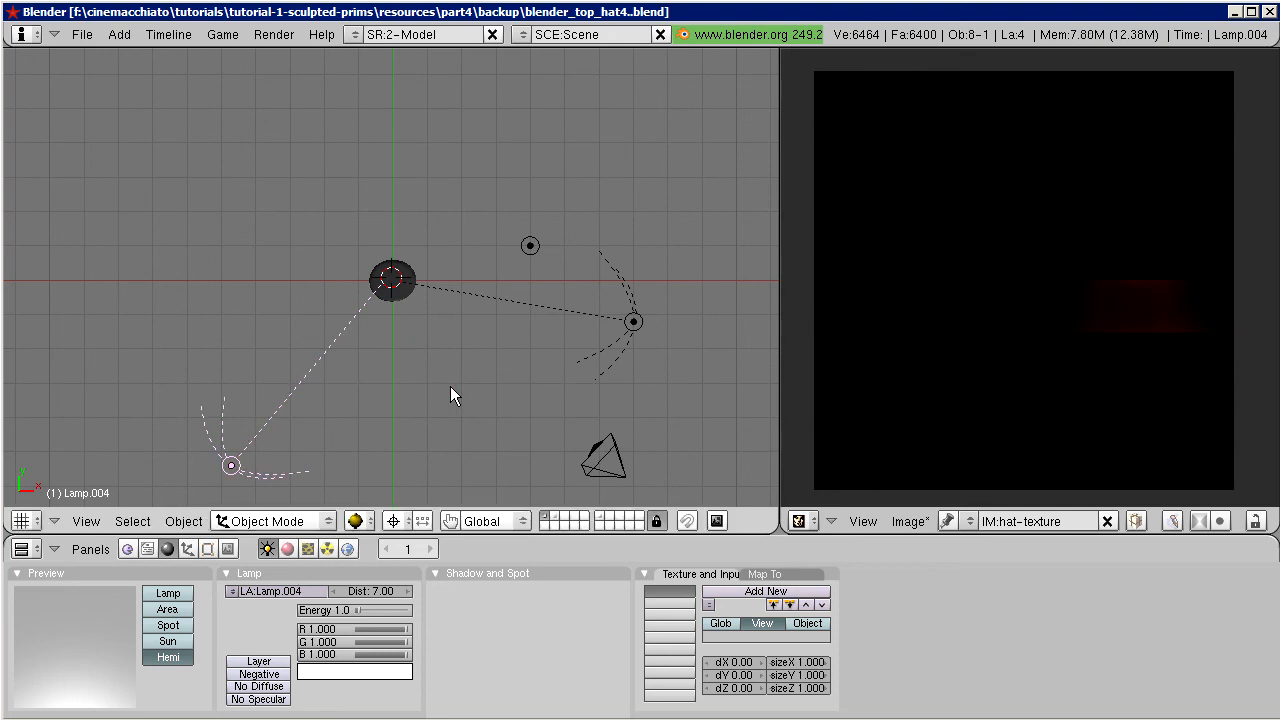
text(r120)
key(Return)
Step: Add a Hemi lamp at the 3D cursor and move it along global Z to well above the hat
key(space)
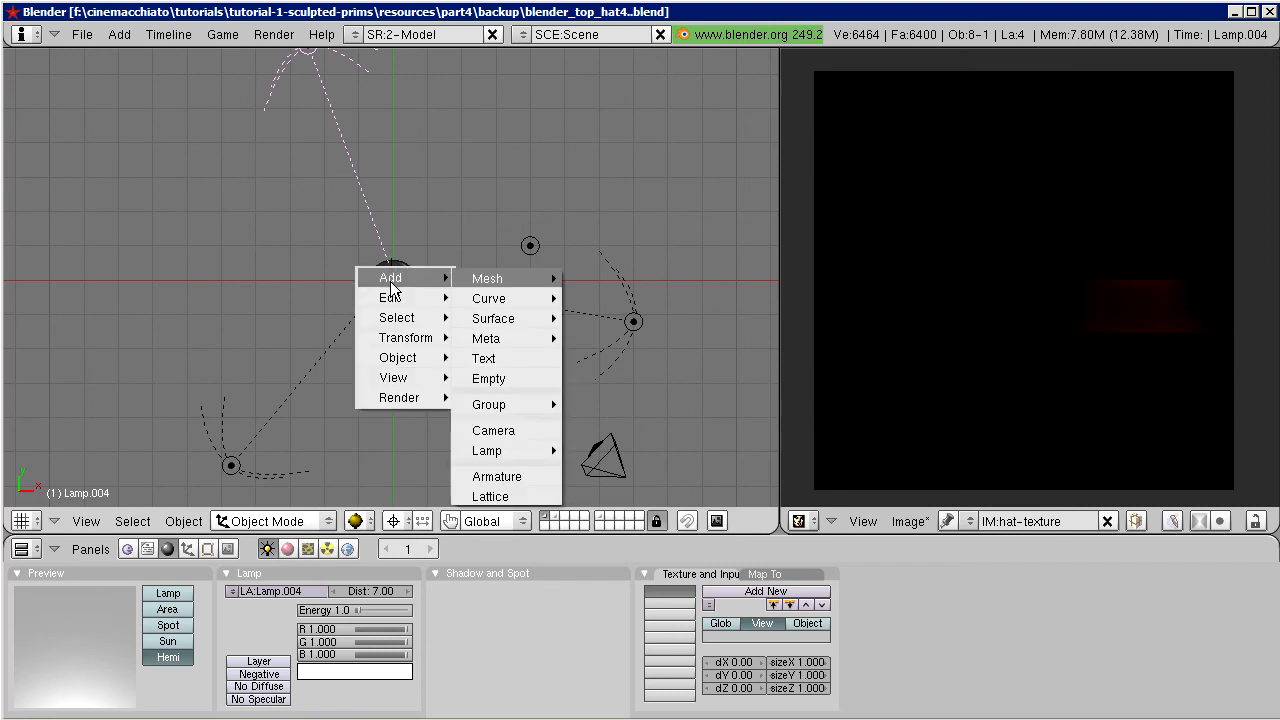
mouse_move(491, 284)
mouse_move(492, 452)
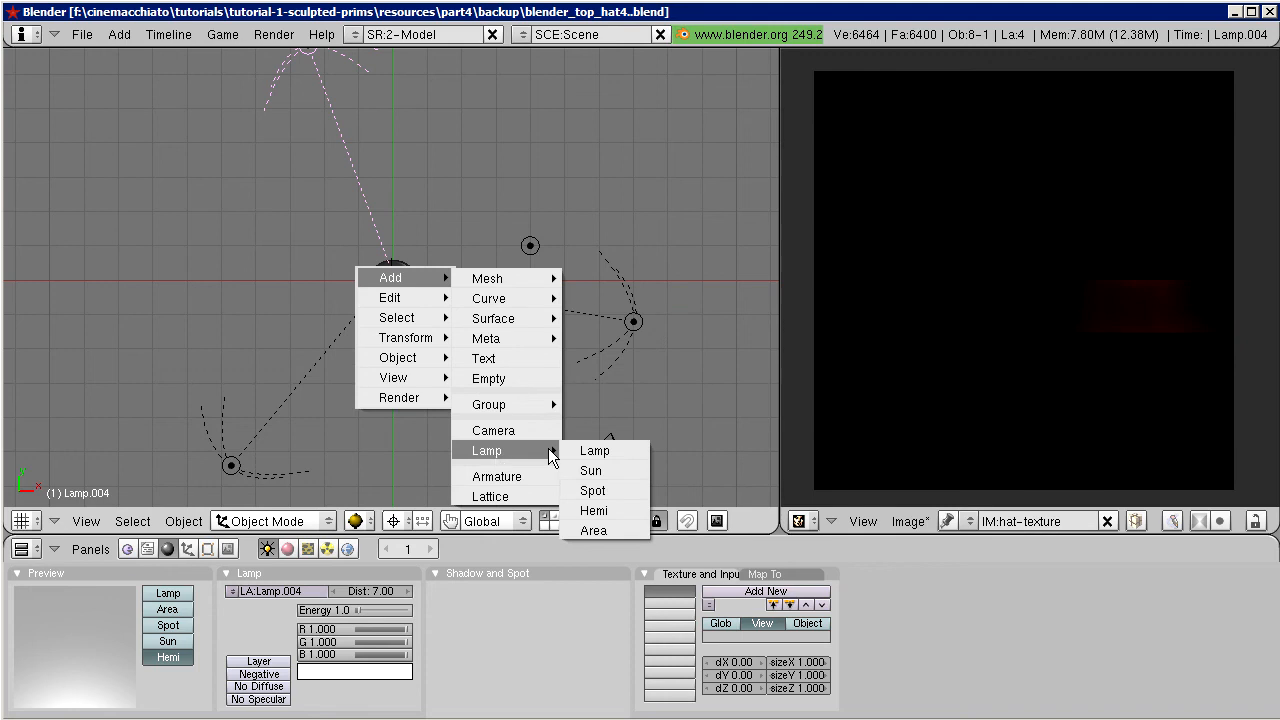
click(594, 511)
middle_drag(360, 232, 429, 304)
key(g)
key(z)
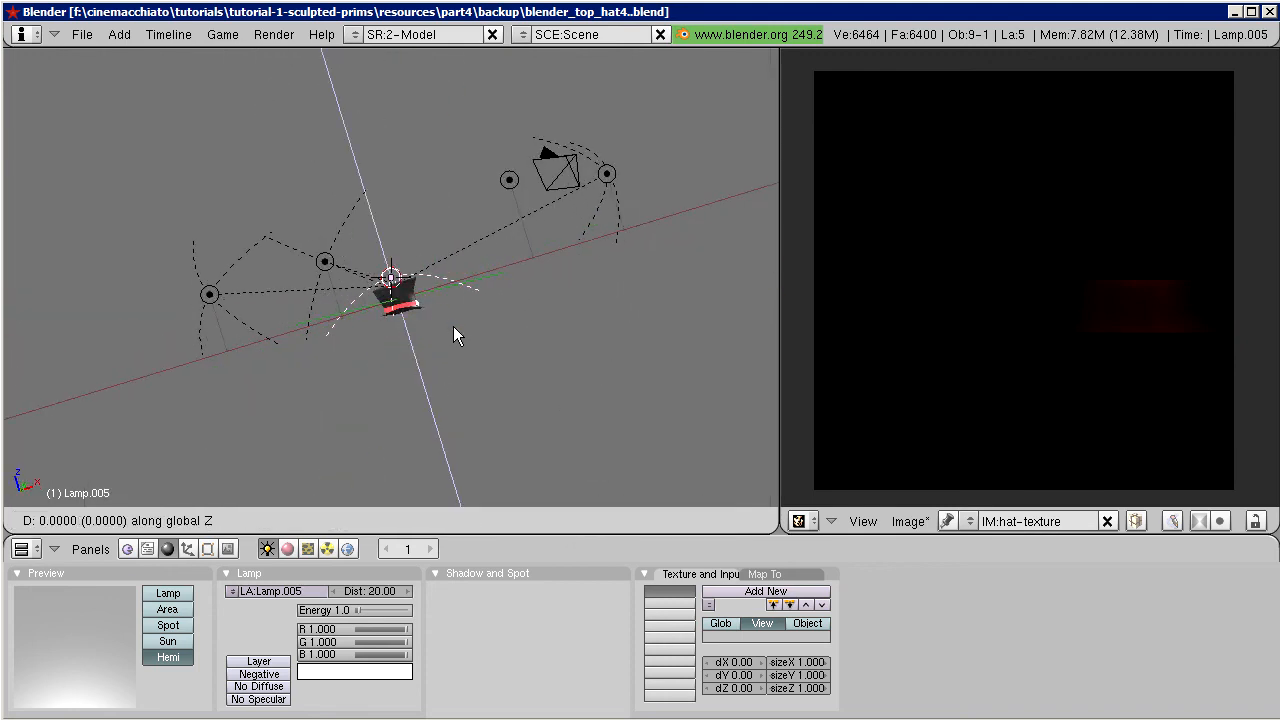
click(328, 125)
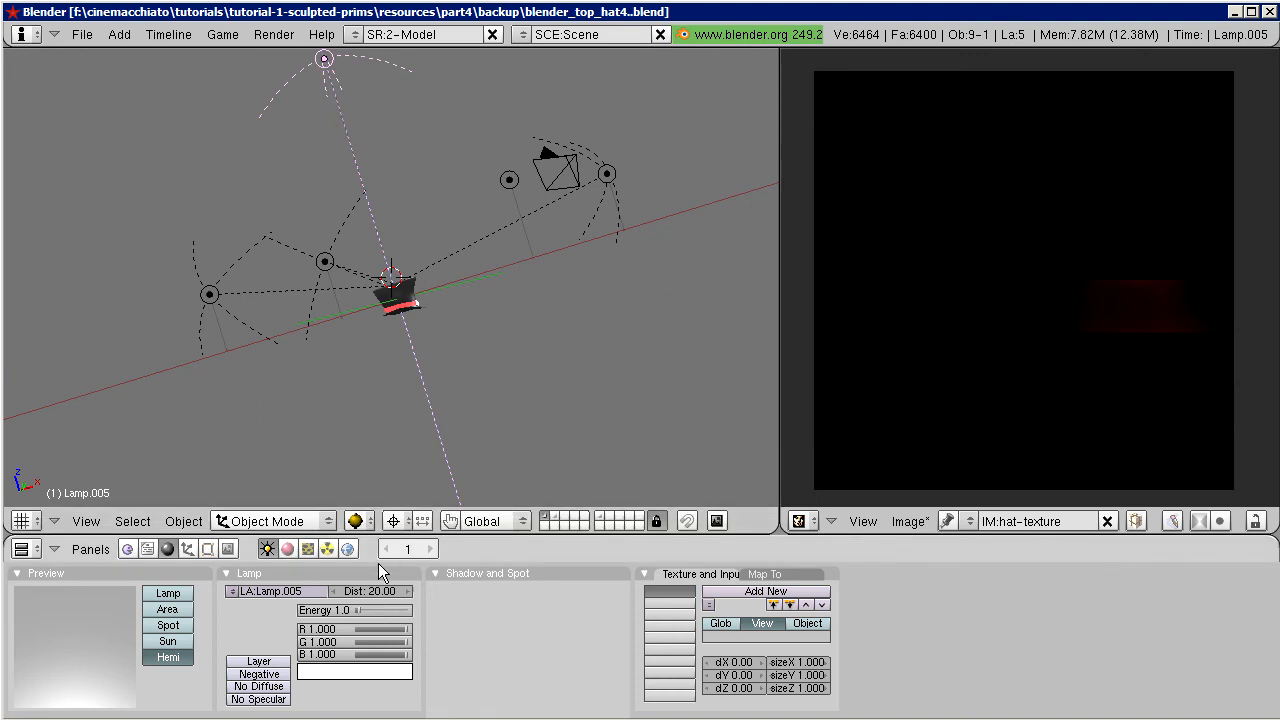
Step: Reduce the overhead Hemi lamp's Dist value to 6.00
click(335, 591)
click(335, 591)
click(335, 591)
click(335, 591)
click(335, 591)
click(335, 591)
click(335, 591)
click(335, 591)
click(335, 591)
click(335, 591)
click(335, 591)
Step: Switch the 3D view's draw type to Textured with the hat in close view
scroll(422, 360, up, 8)
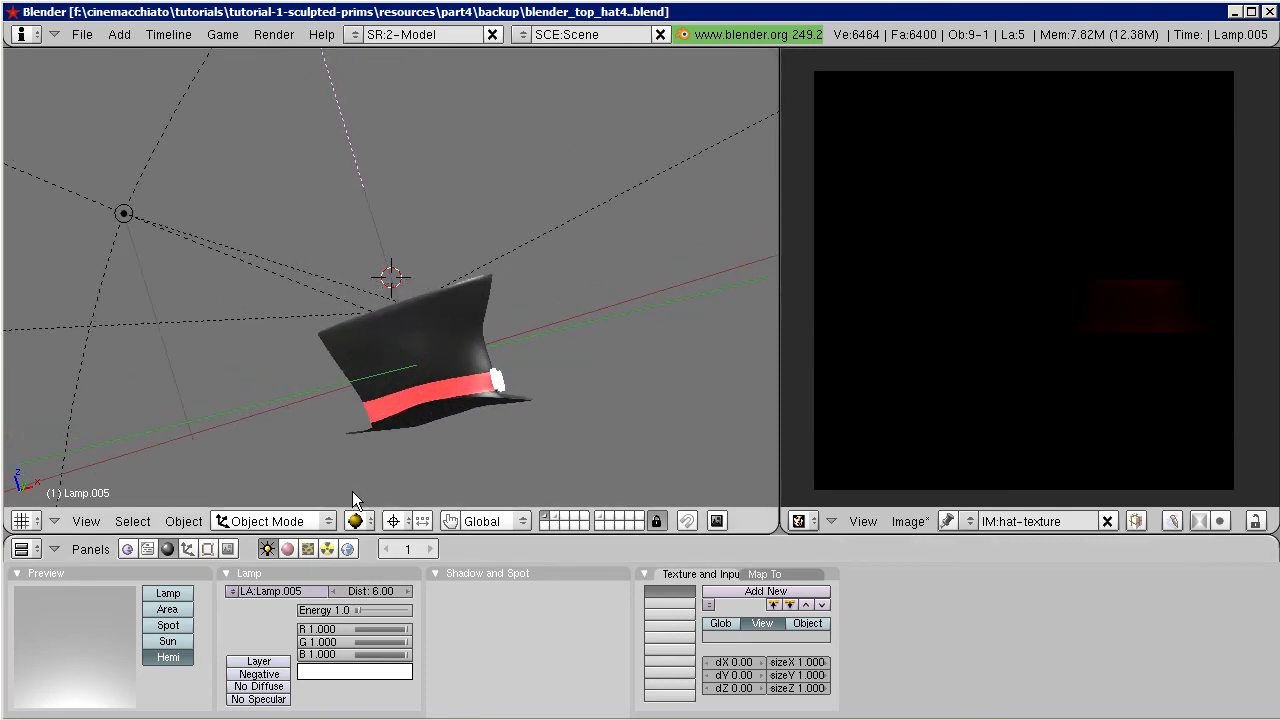
click(355, 521)
click(382, 422)
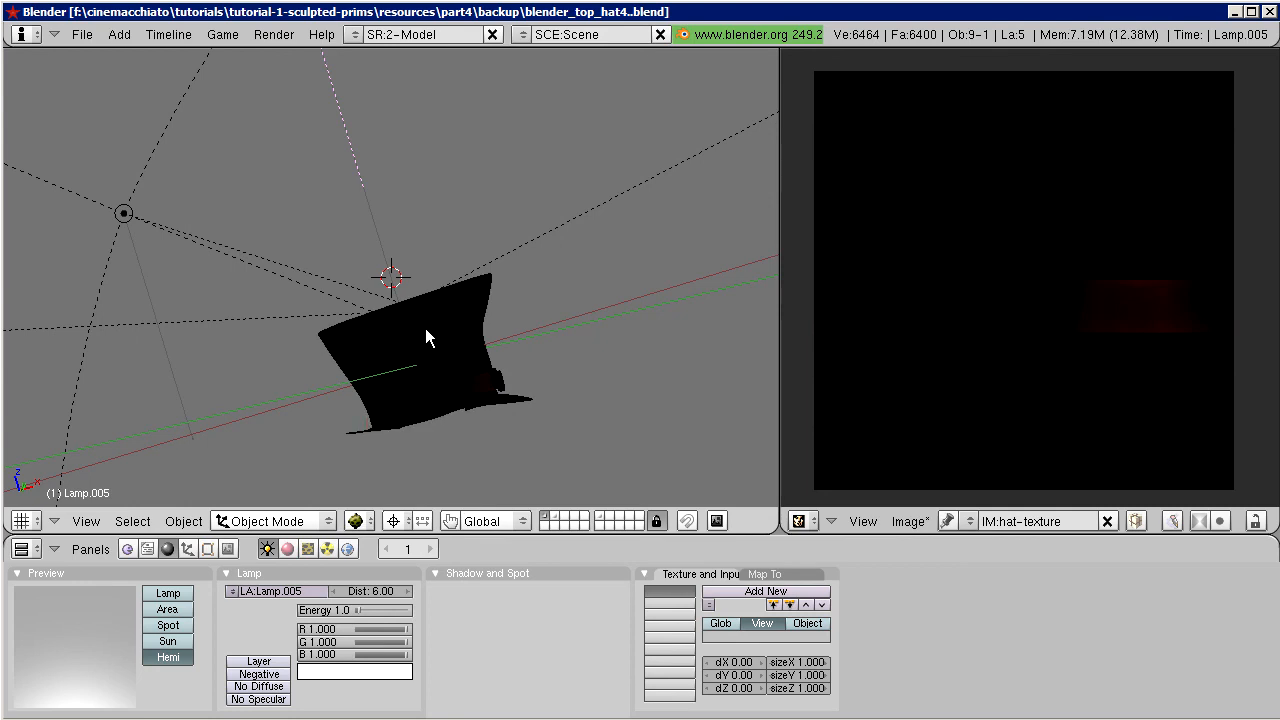
Step: Select the hat and bake it into hat-texture with the Full Render bake
right_click(425, 328)
click(273, 34)
mouse_move(290, 104)
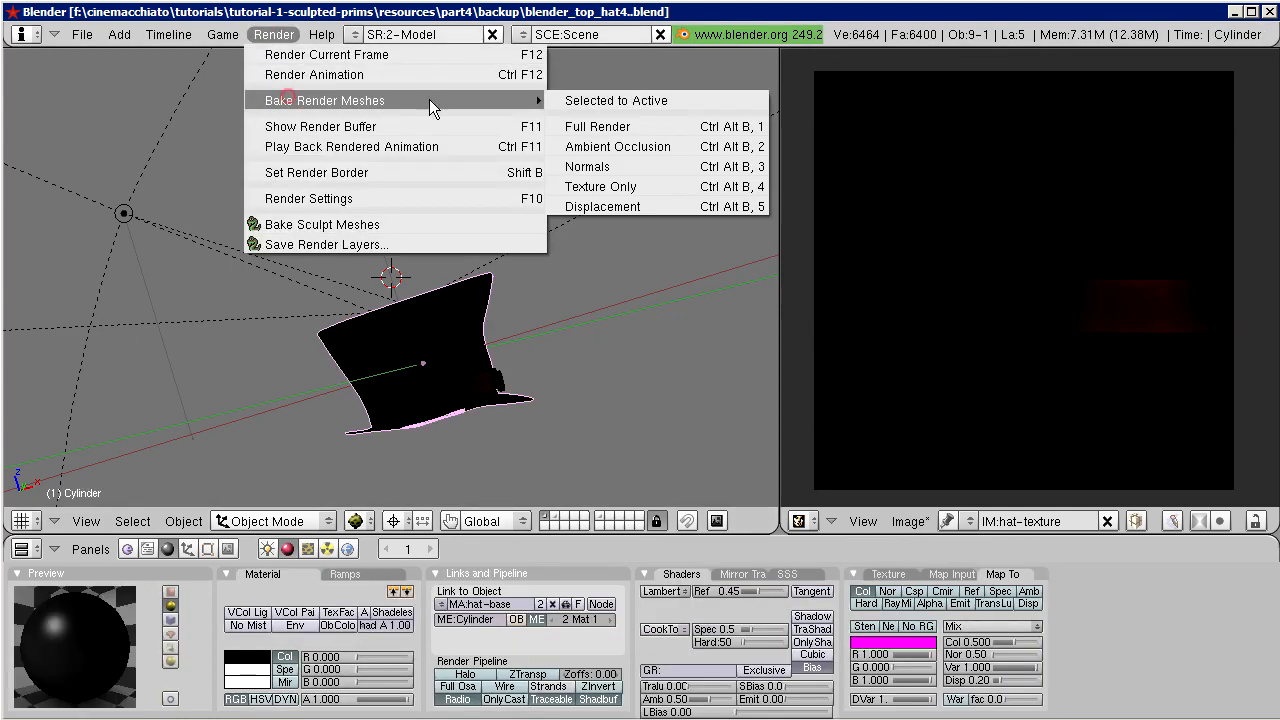
click(645, 127)
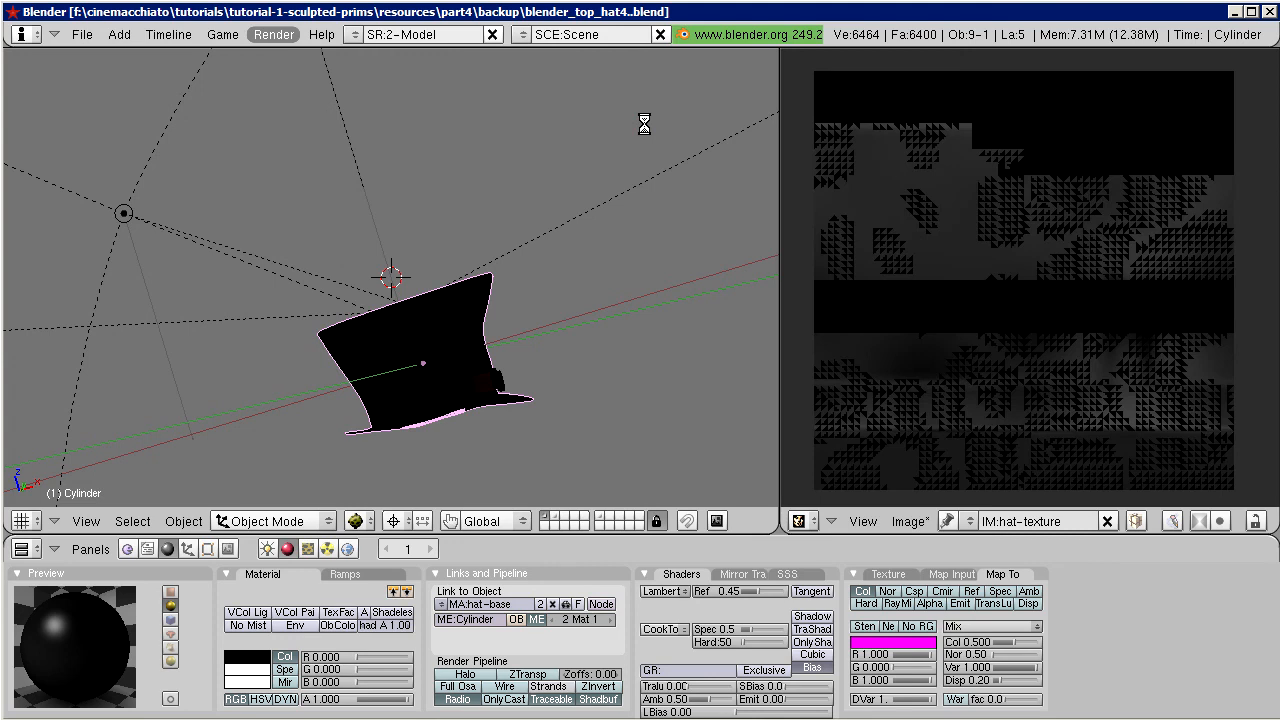
Step: Examine the baked texture on the hat's crown, brim, ribbon and bow area from several angles
middle_drag(466, 365, 269, 348)
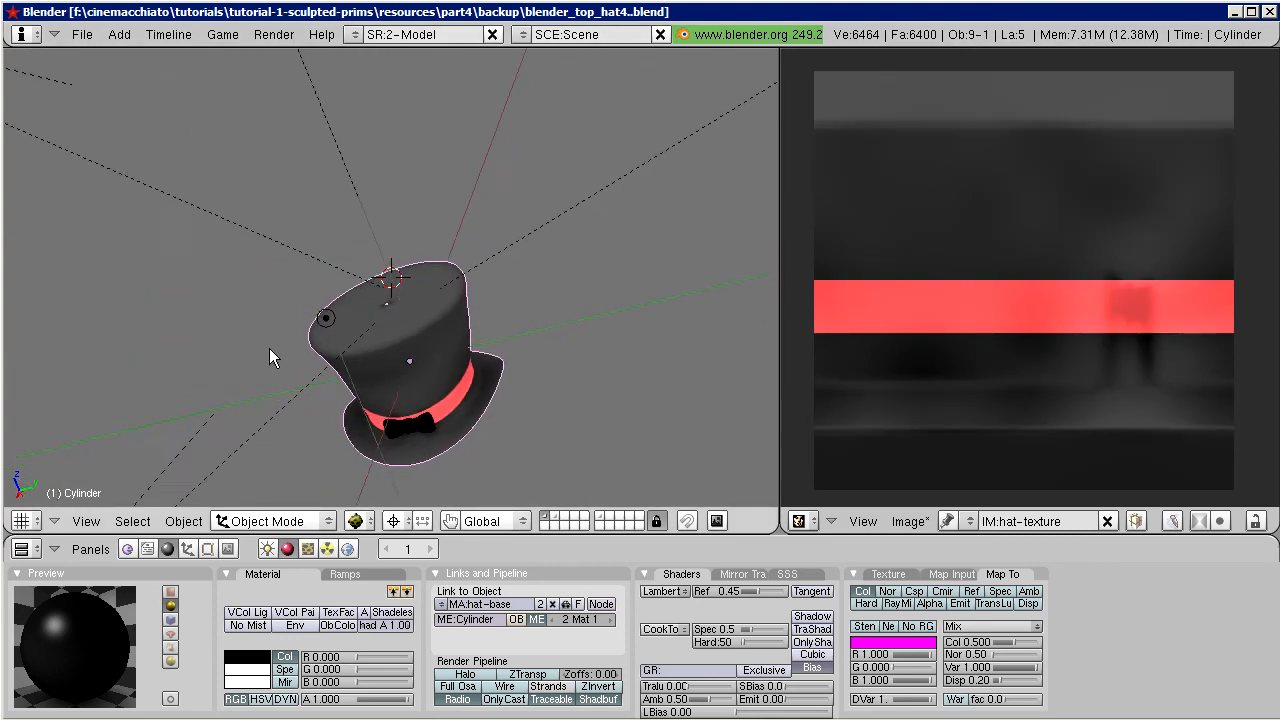
scroll(340, 375, up, 3)
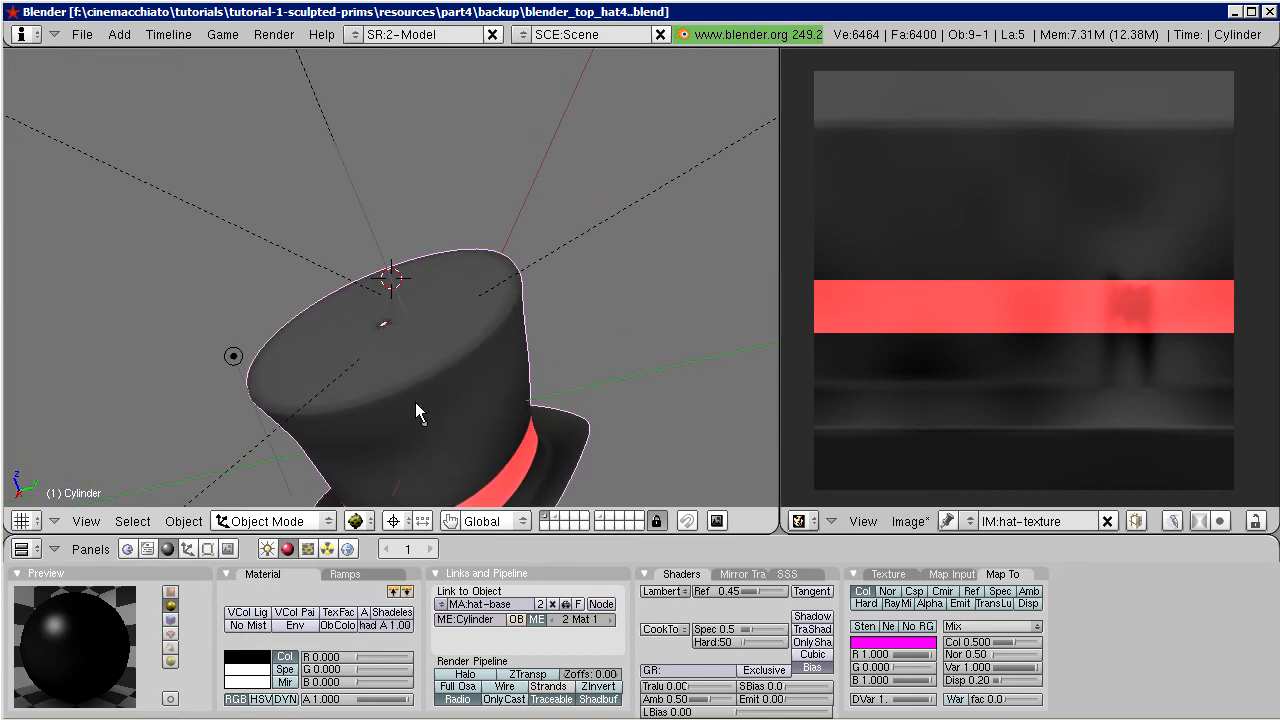
key(KP_Decimal)
middle_drag(424, 383, 596, 318)
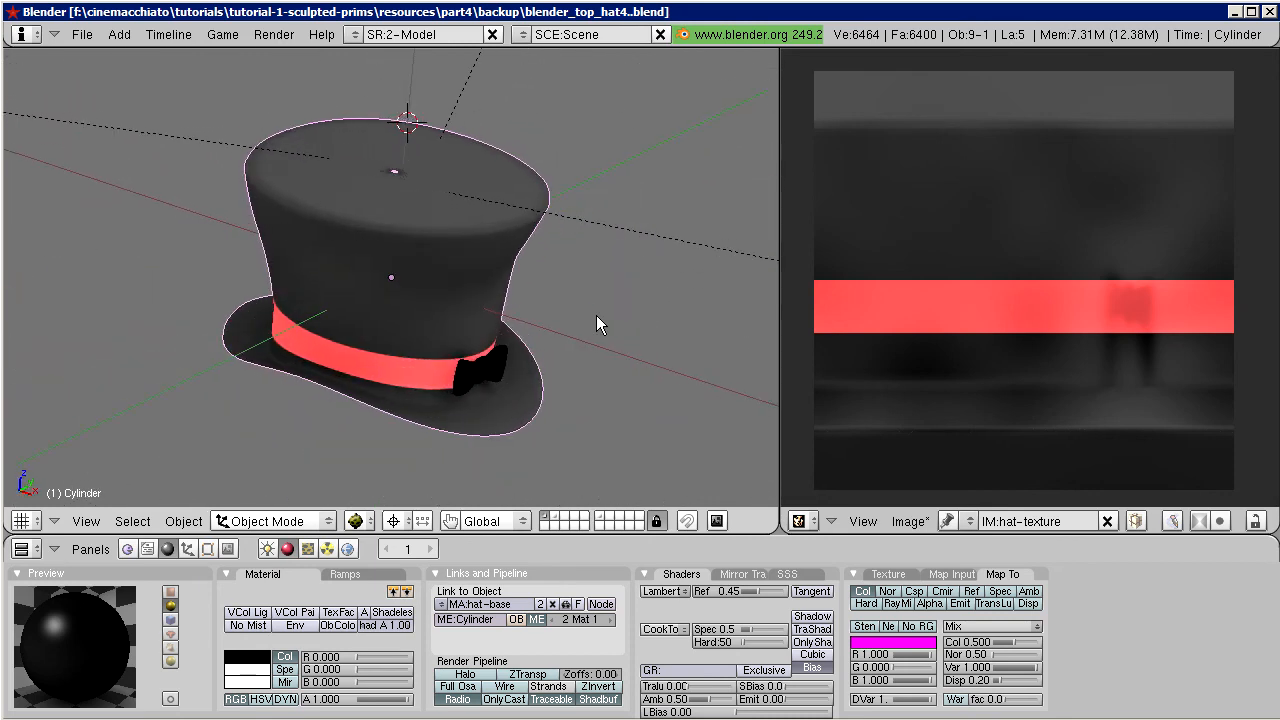
middle_drag(457, 326, 325, 322)
middle_drag(517, 340, 506, 383)
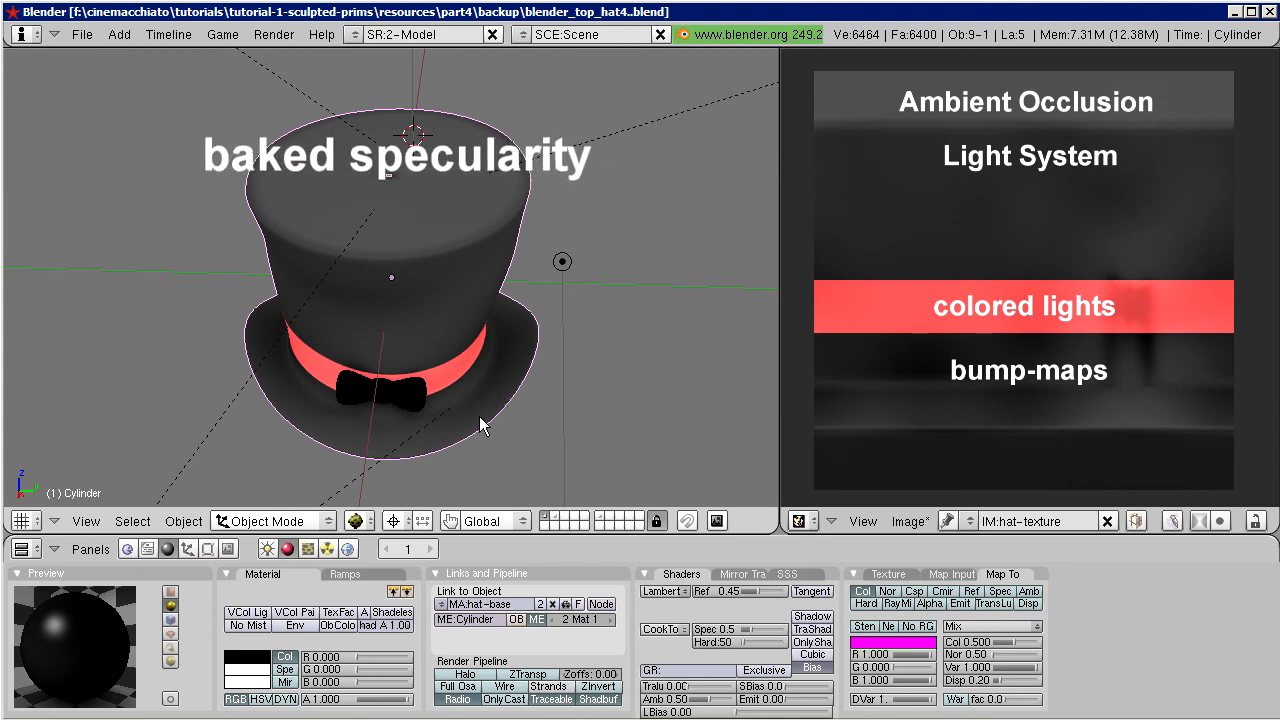
Step: Switch the 3D view's draw type to Solid and view the hat at an angle showing its bow and crown
click(357, 521)
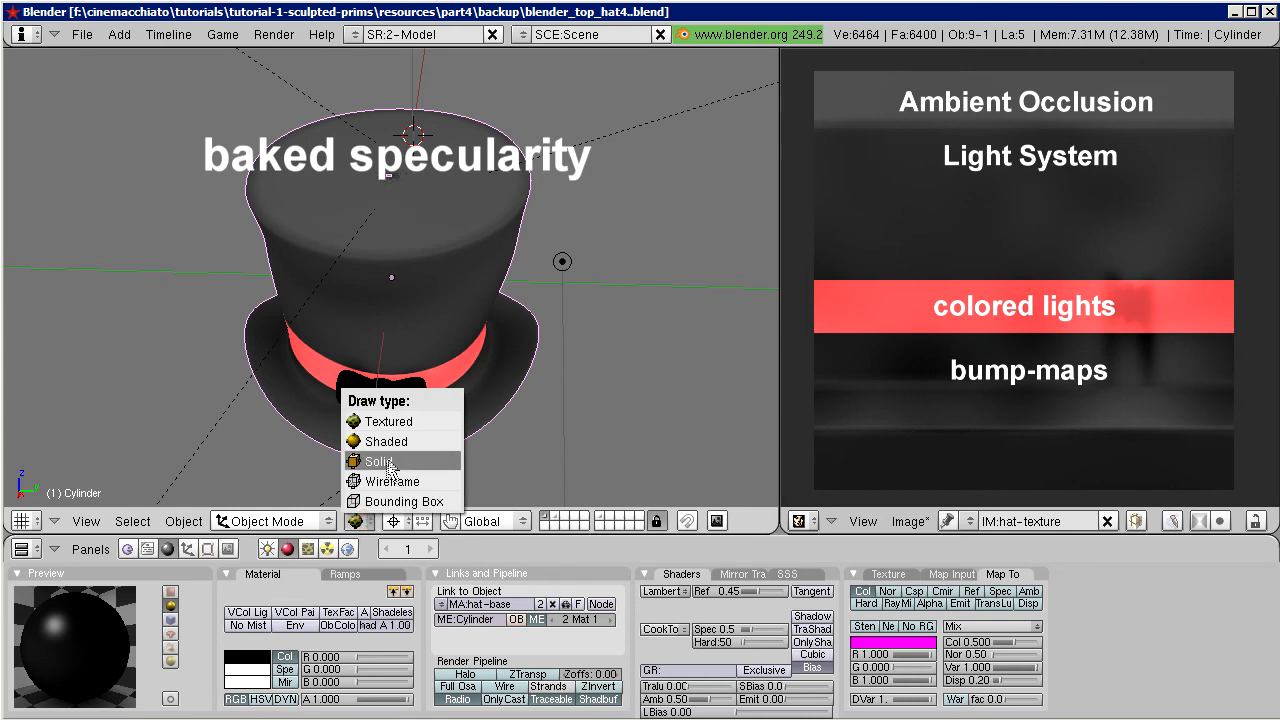
click(421, 461)
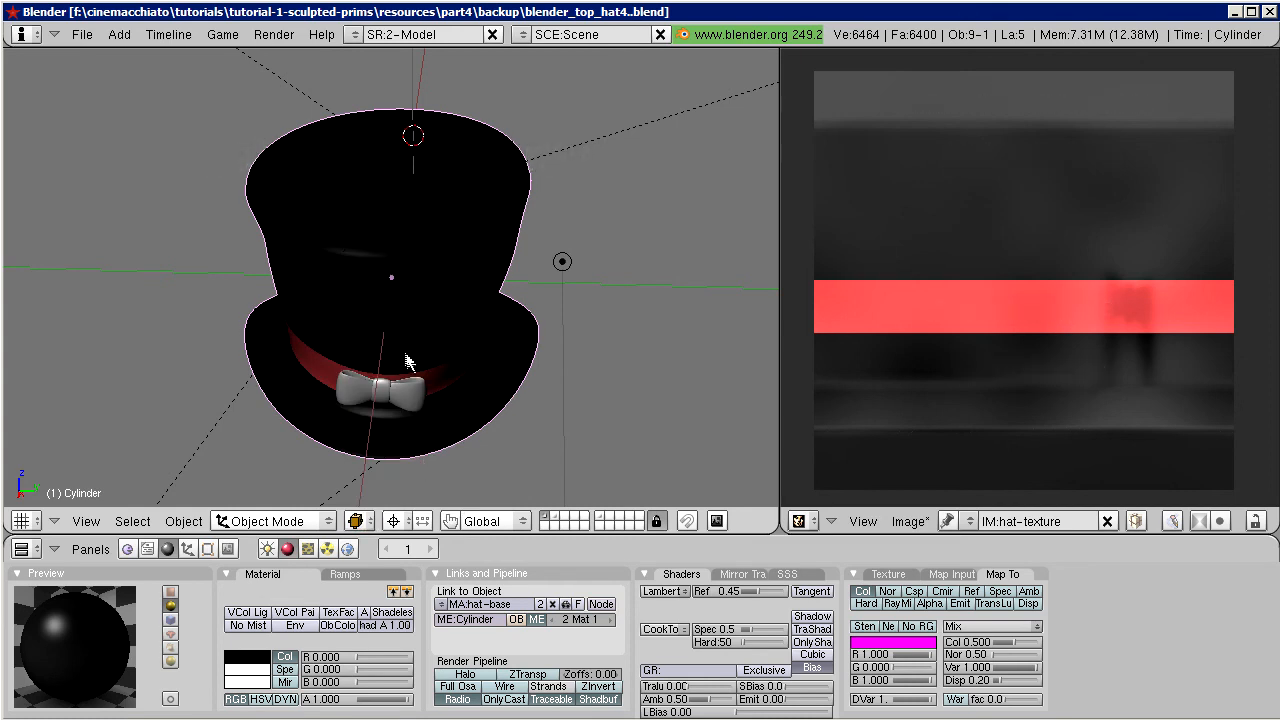
middle_drag(392, 358, 392, 458)
middle_drag(407, 412, 521, 380)
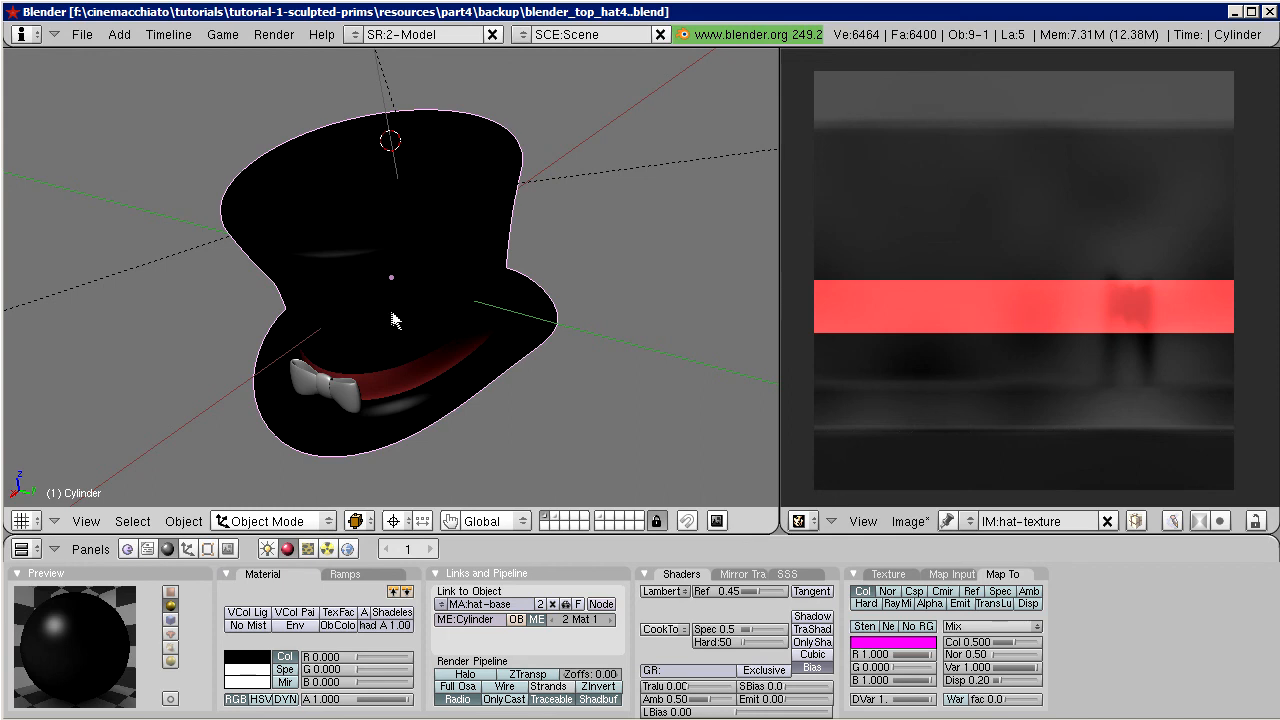
Step: Enable material nodes for the hat's hat-base material
click(207, 549)
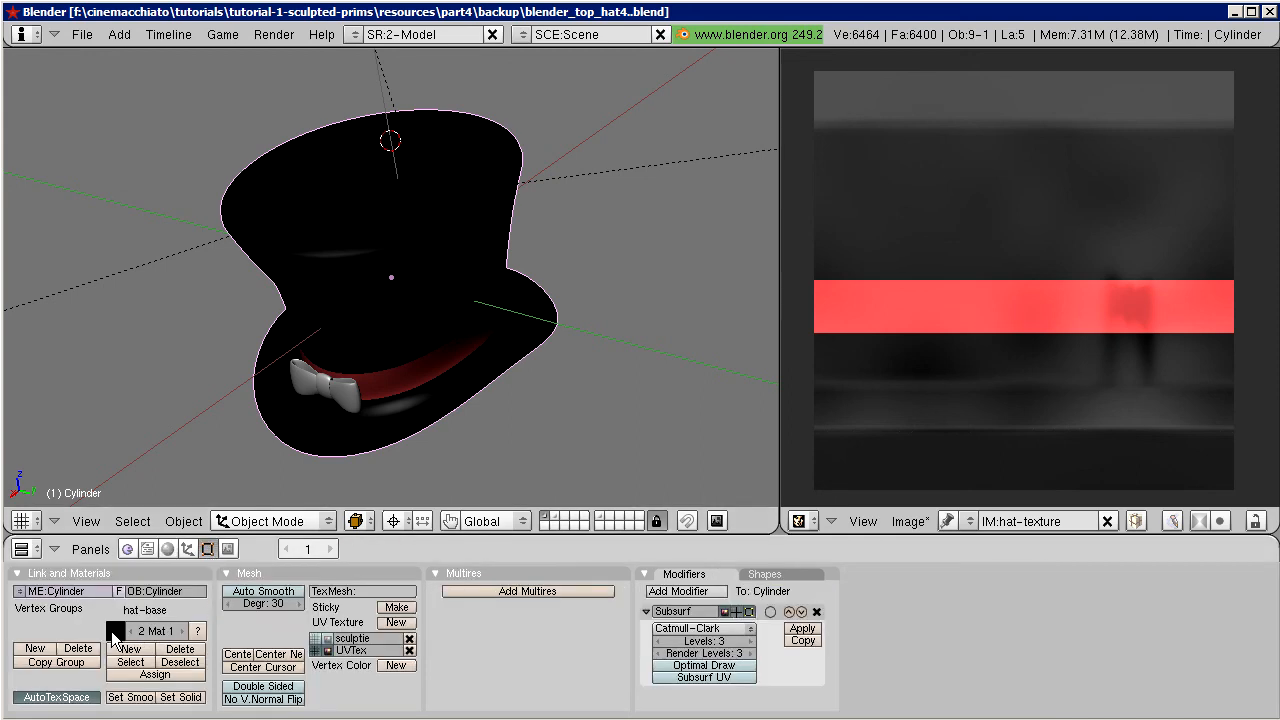
click(167, 549)
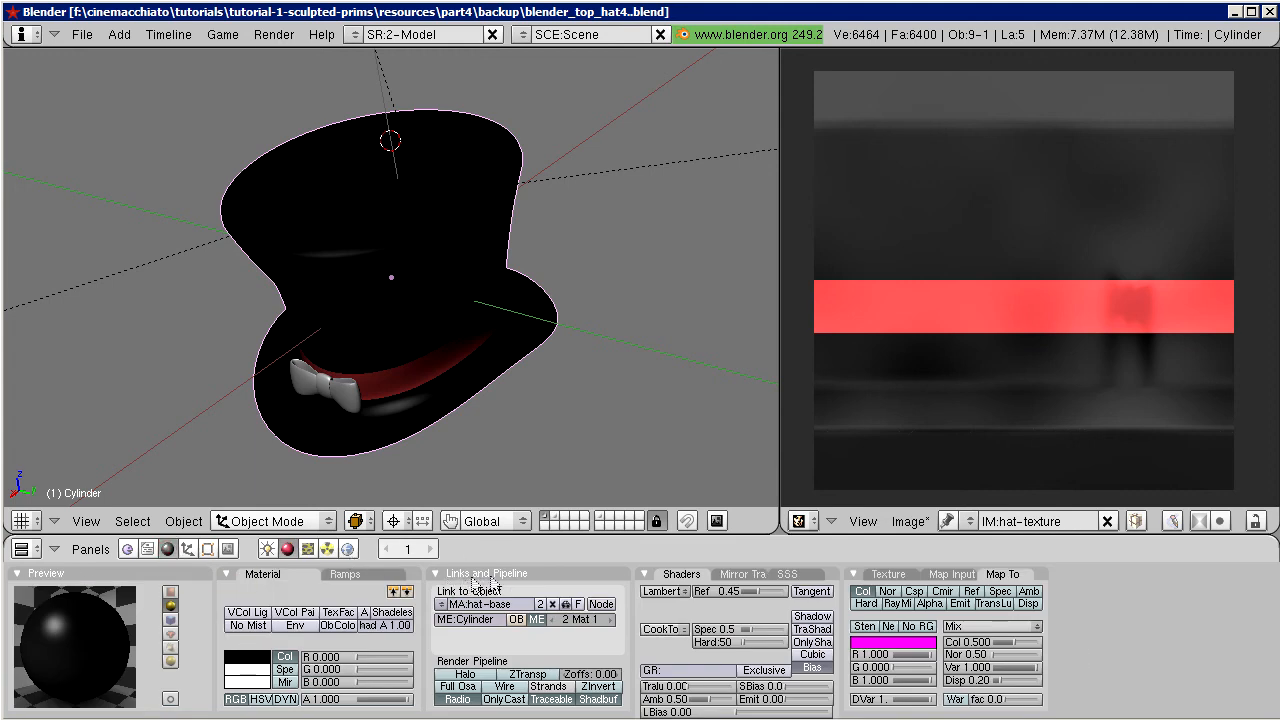
click(595, 604)
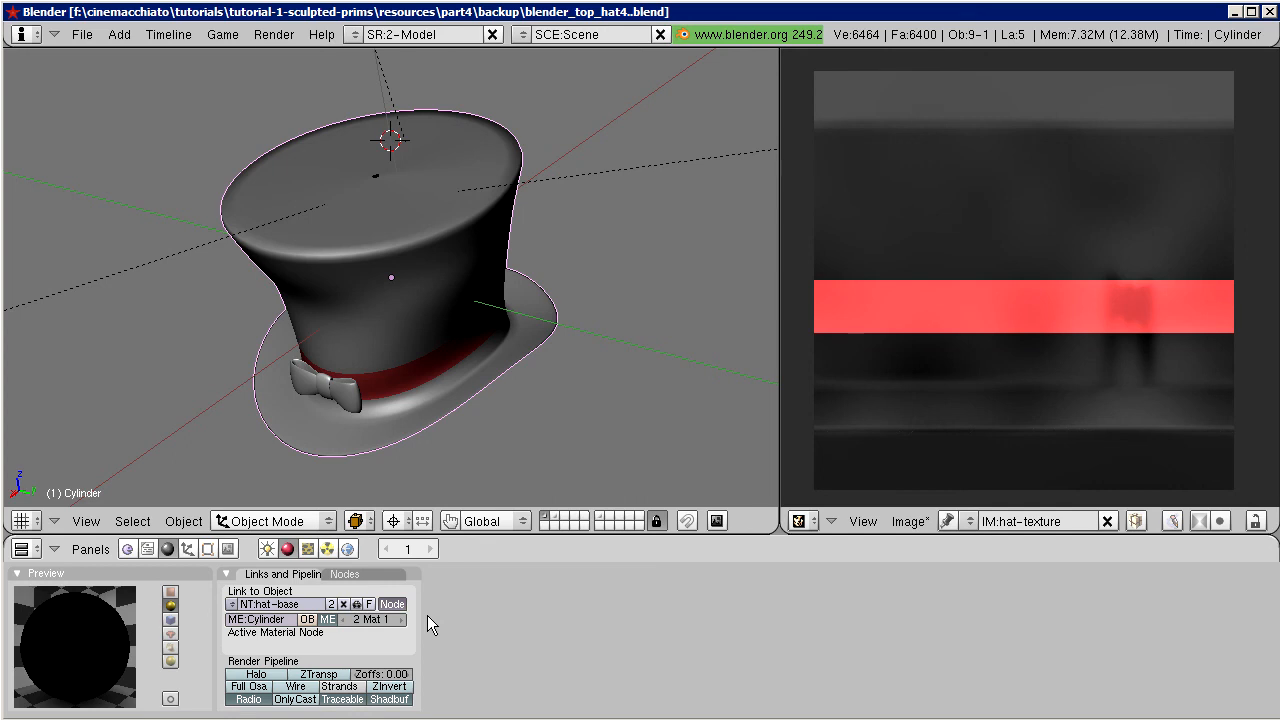
Step: Split the UV/Image Editor horizontally in two and turn the lower area into a Node Editor
right_click(779, 364)
click(775, 363)
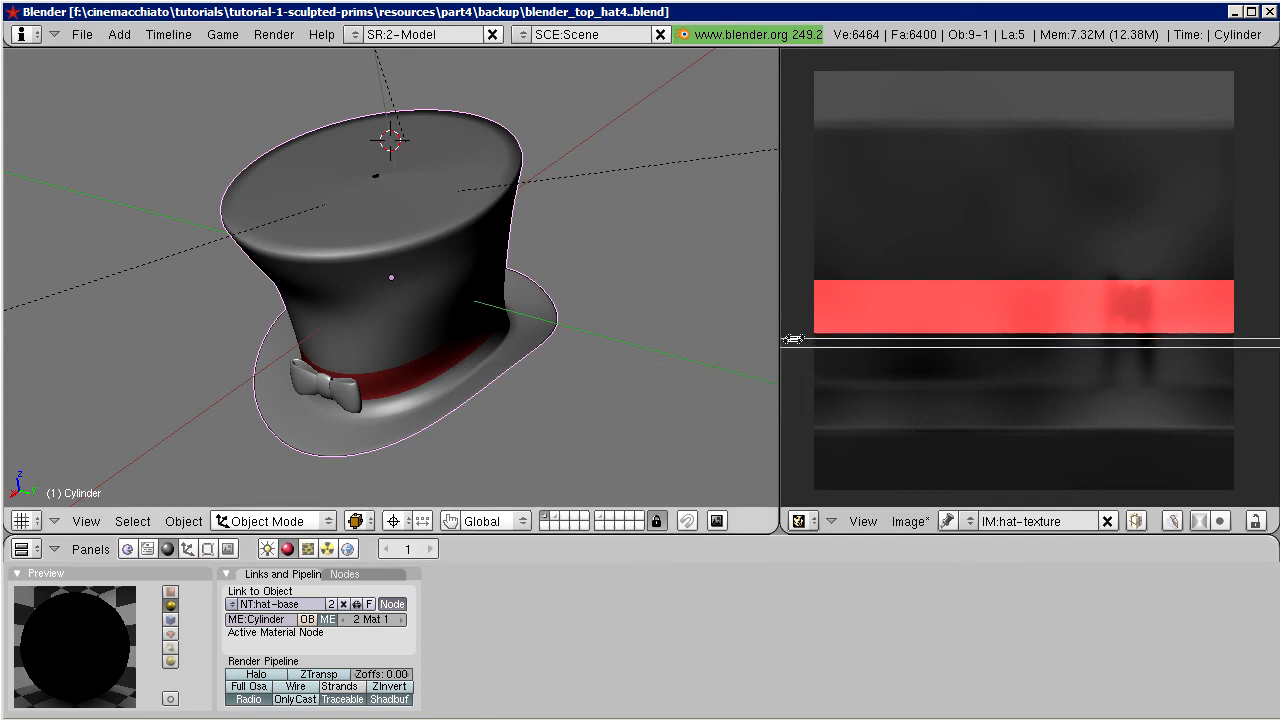
click(801, 208)
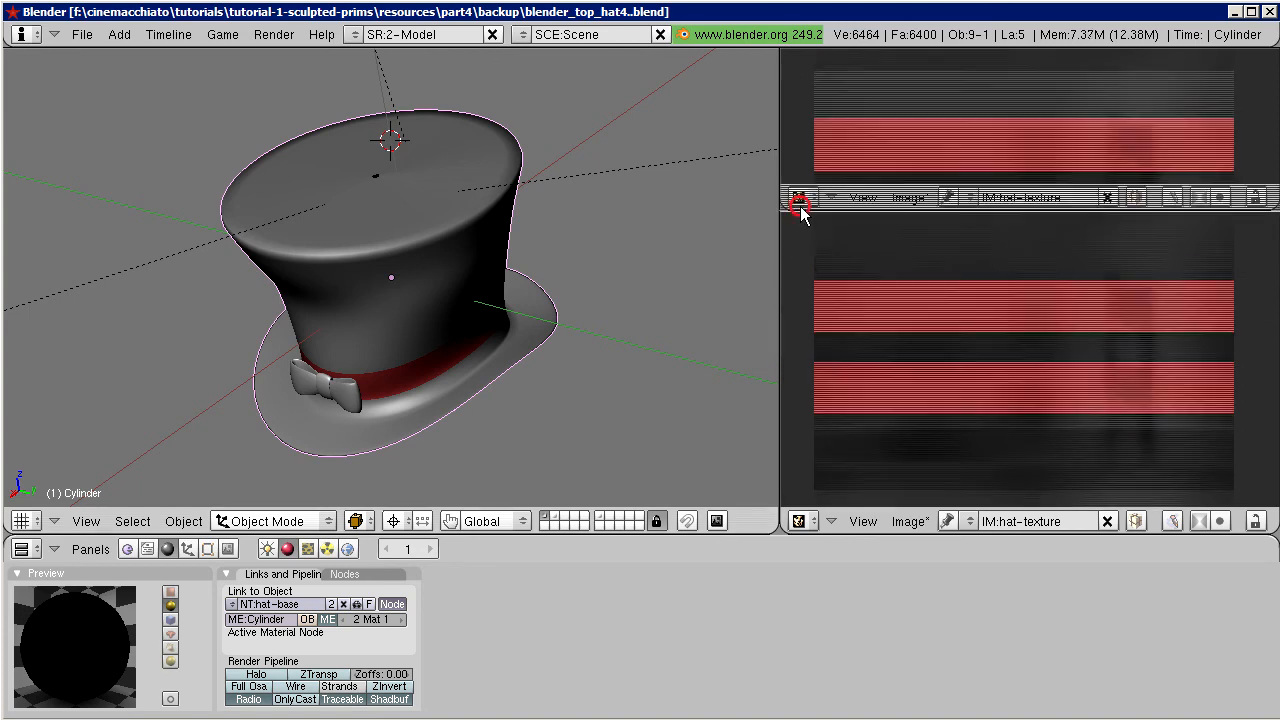
click(800, 521)
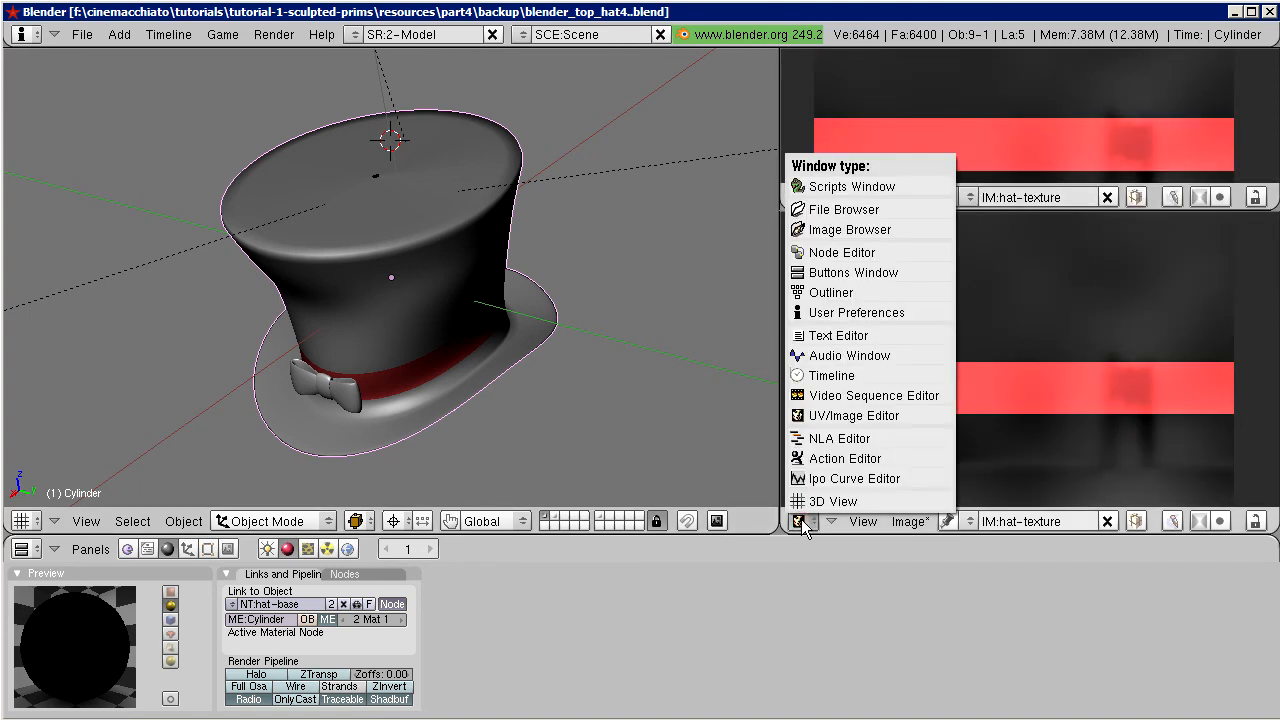
click(889, 252)
middle_drag(926, 307, 934, 358)
scroll(944, 343, down, 3)
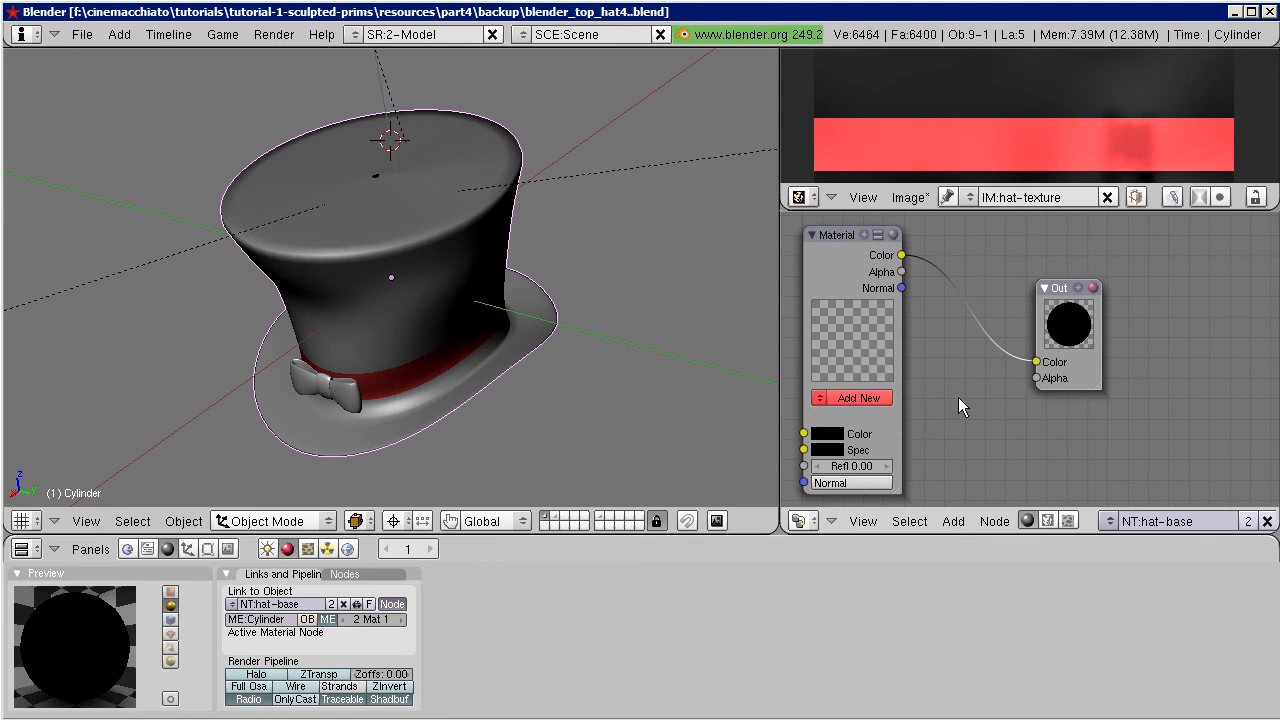
Step: Enlarge the Output node and delete the default Material node from the hat-base node tree
drag(1098, 387, 1238, 430)
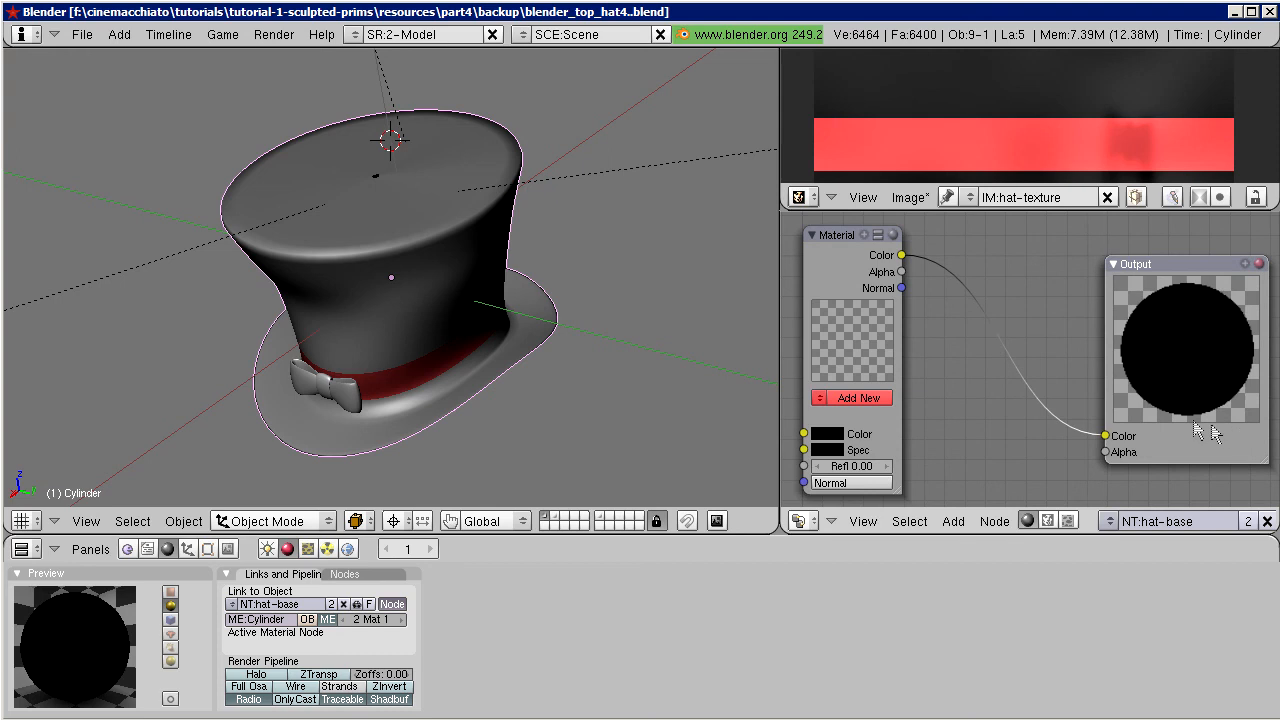
click(822, 286)
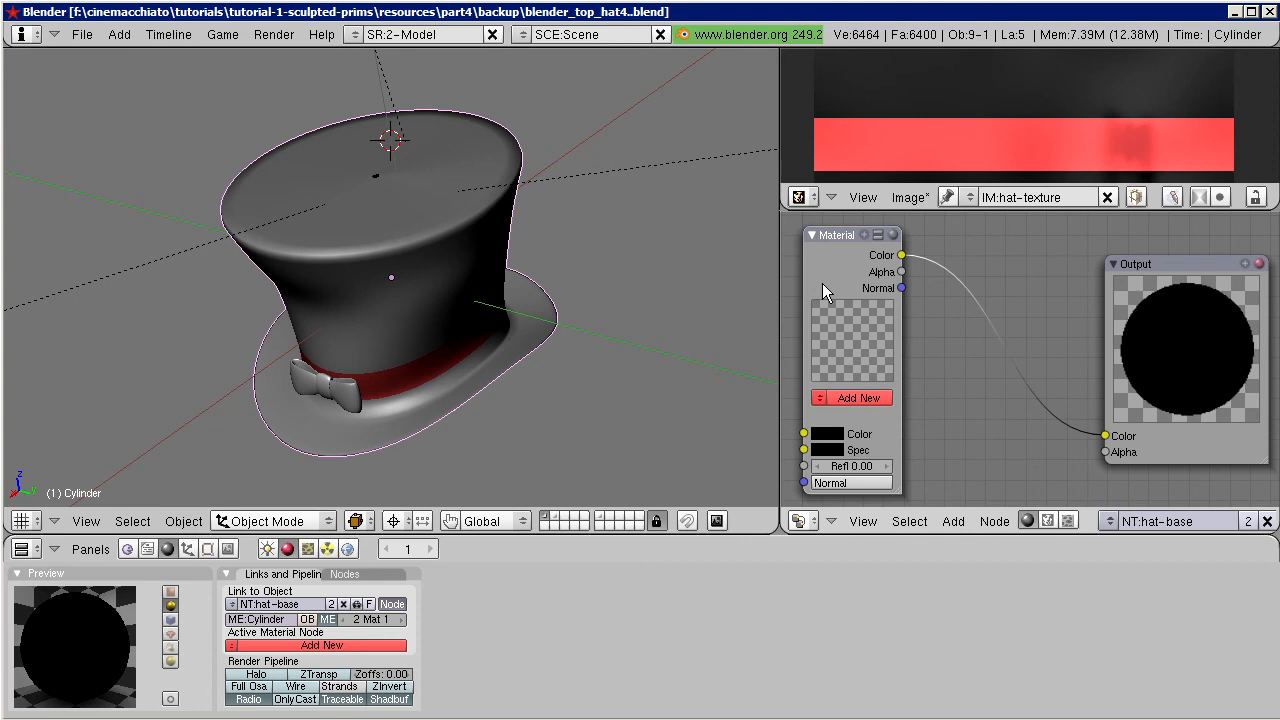
key(x)
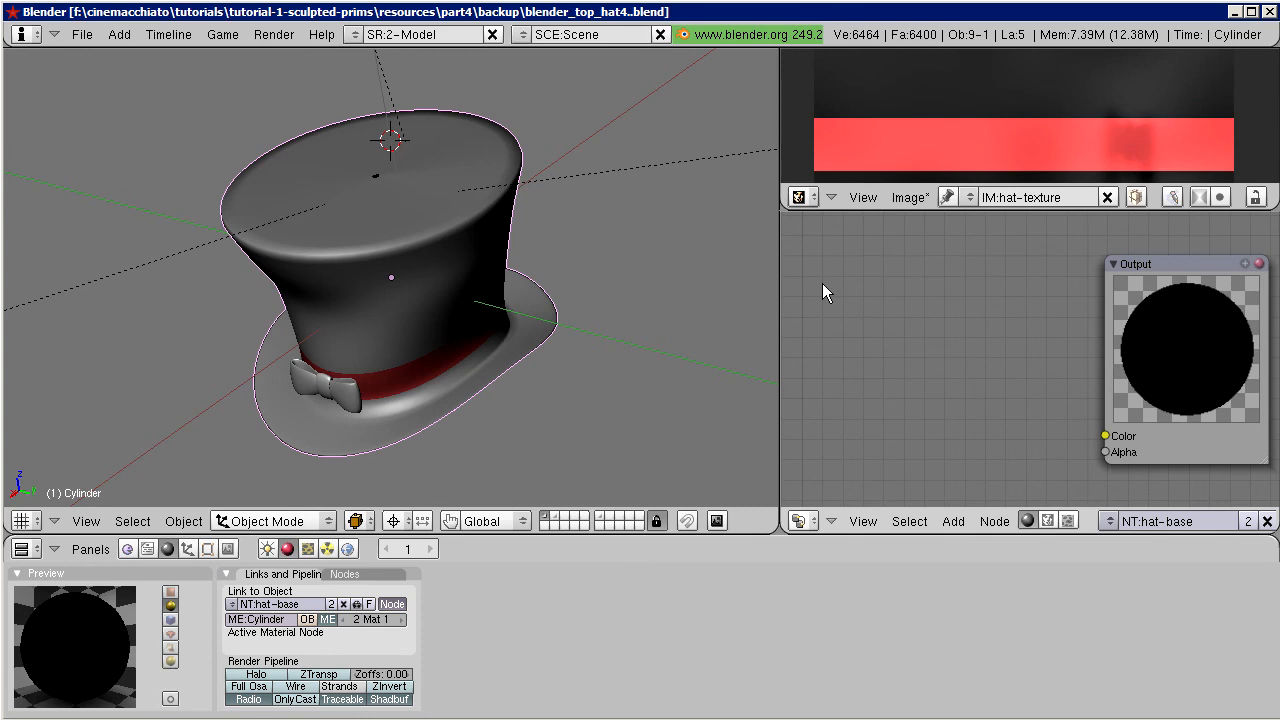
Step: Add an Extended Material input node to the hat-base node tree
key(space)
mouse_move(930, 282)
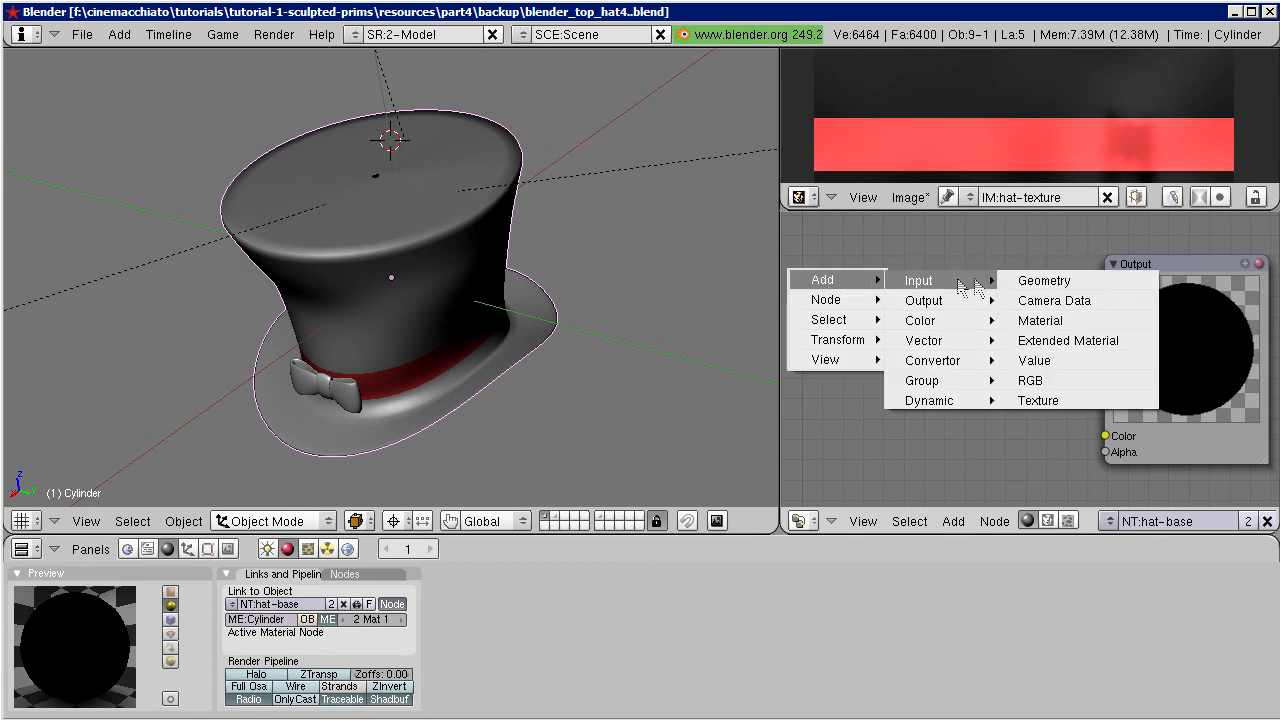
click(1100, 344)
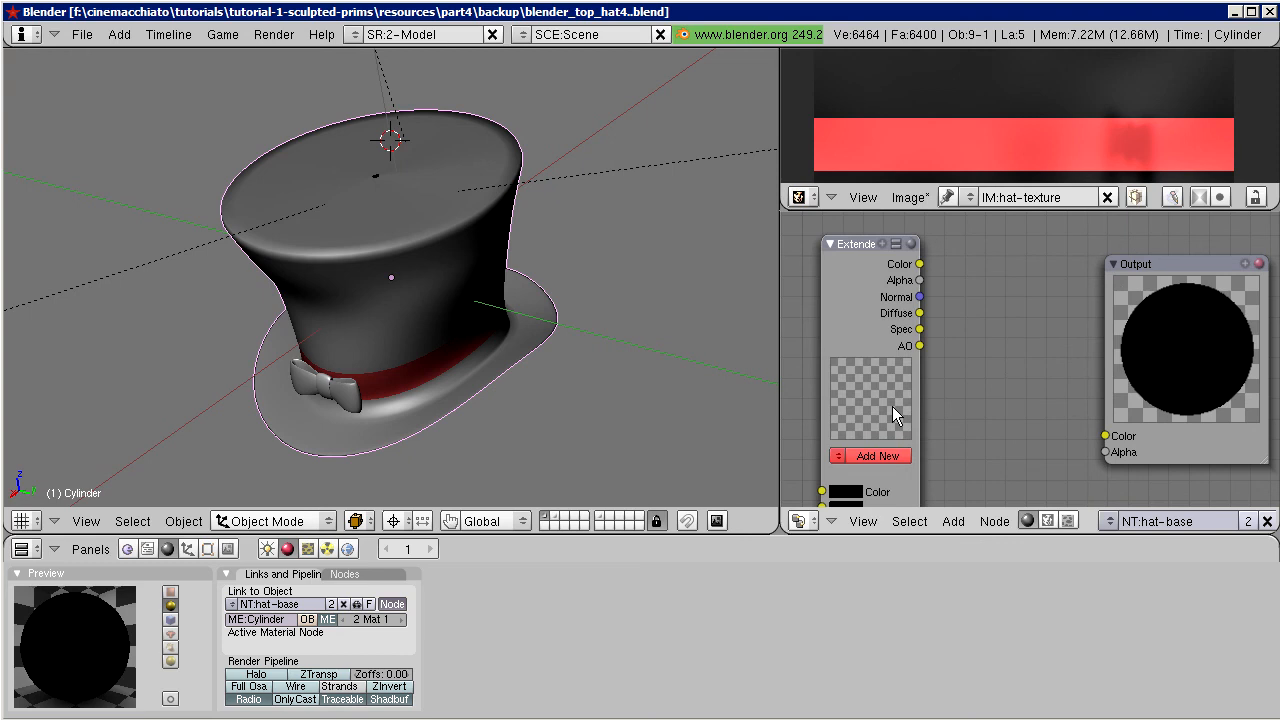
Step: Add a Mix colour node and place it between the Extended Material node and the Output node
key(space)
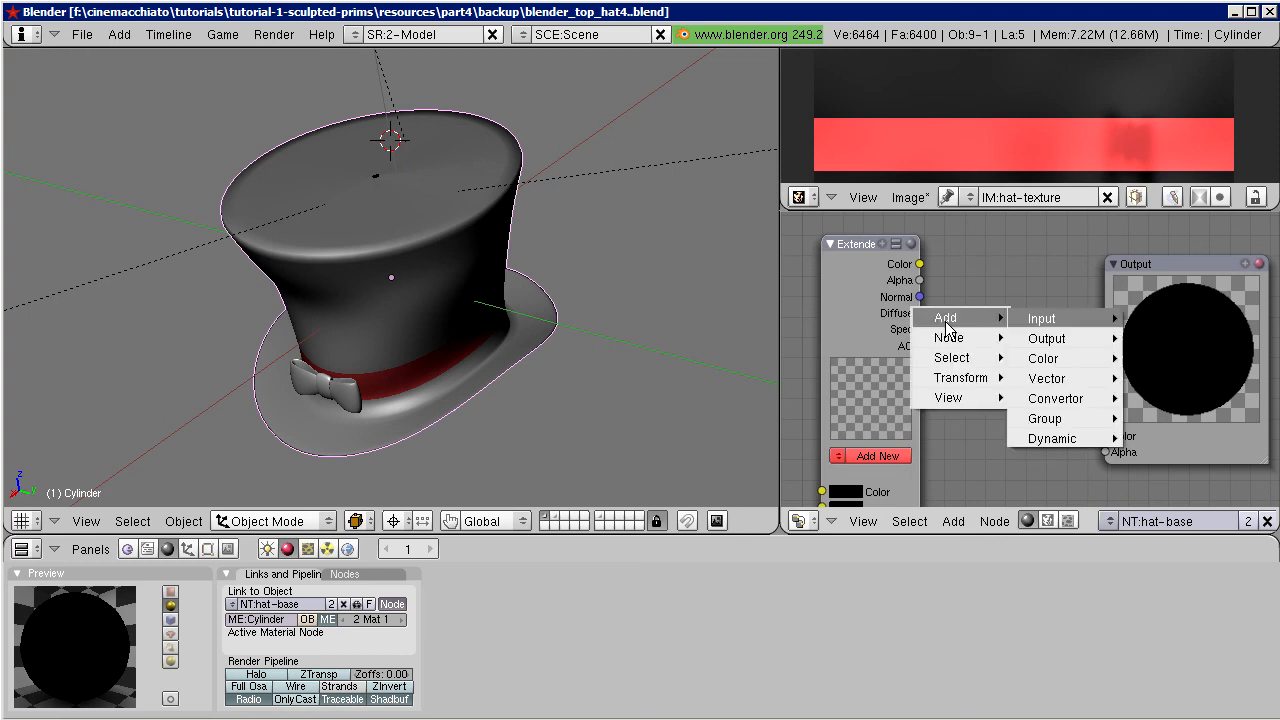
mouse_move(1045, 360)
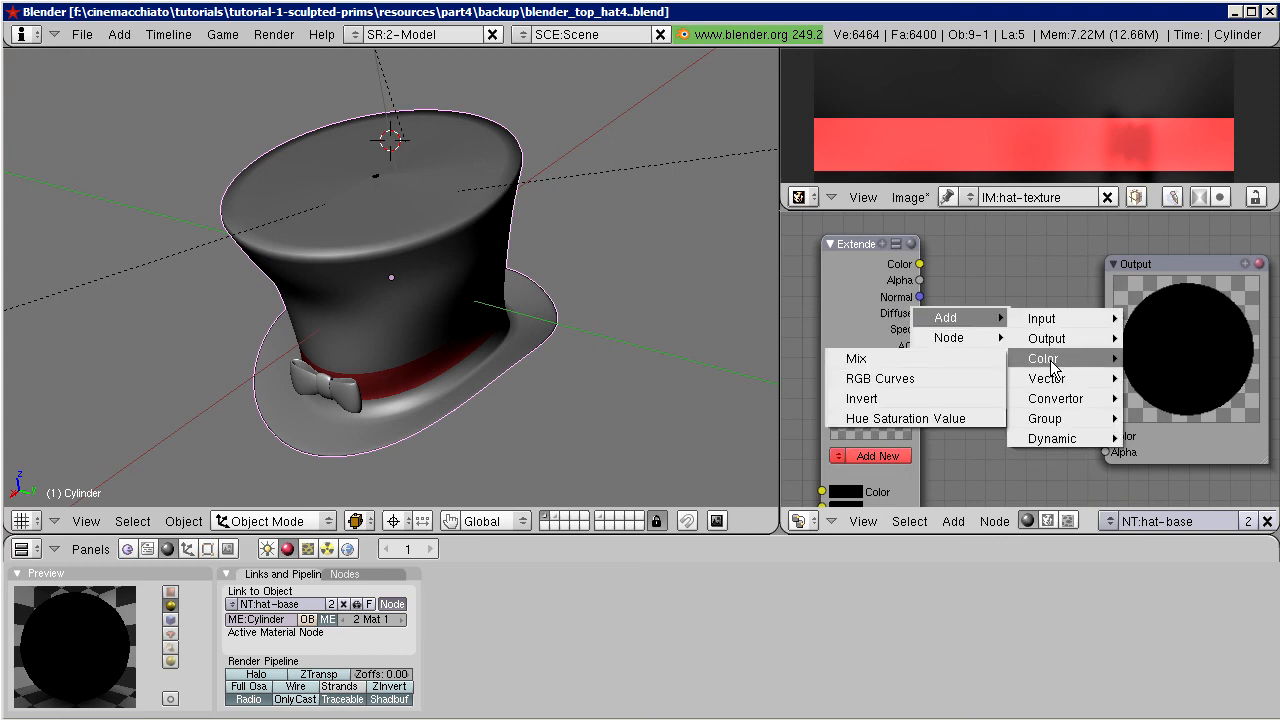
click(918, 358)
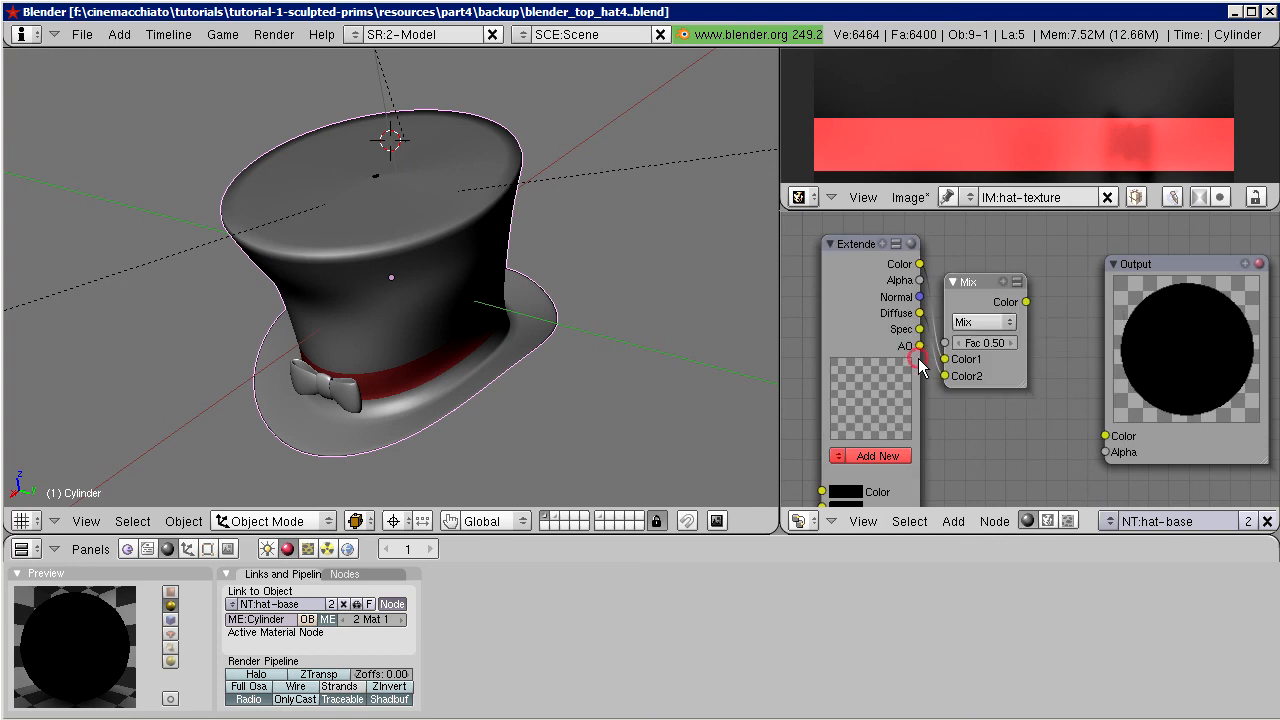
drag(990, 287, 1029, 295)
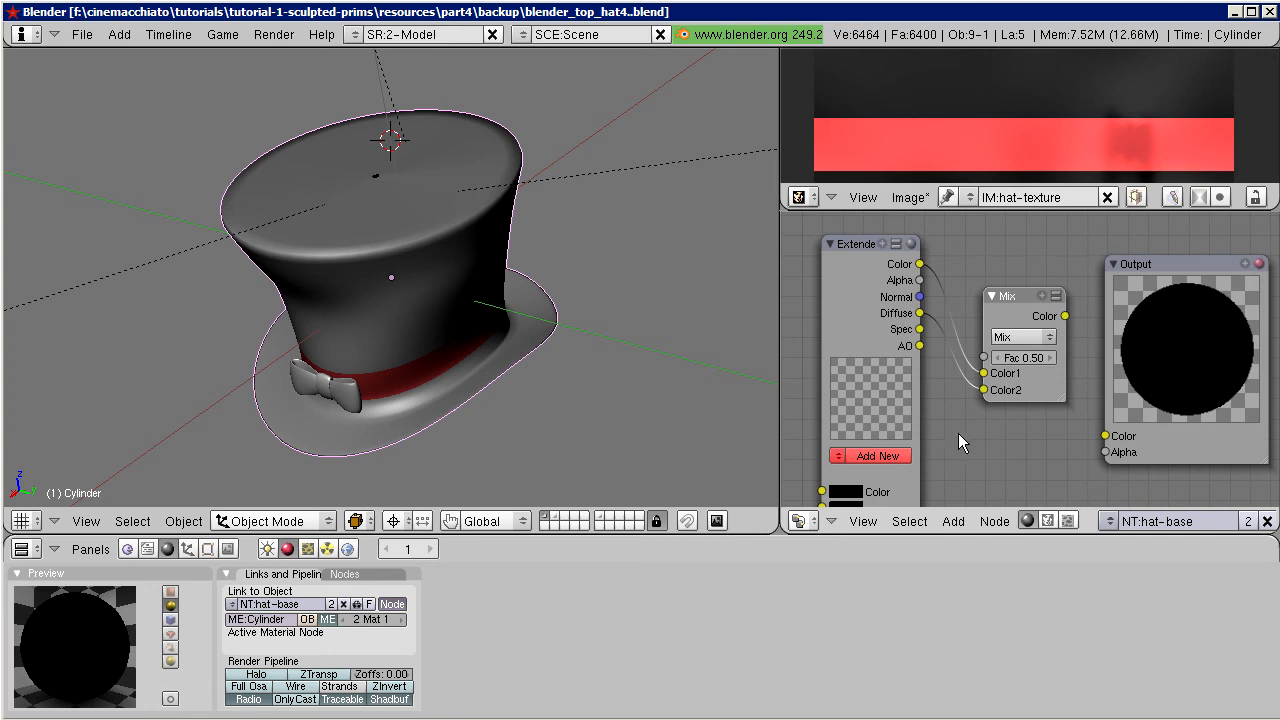
scroll(958, 433, up, 2)
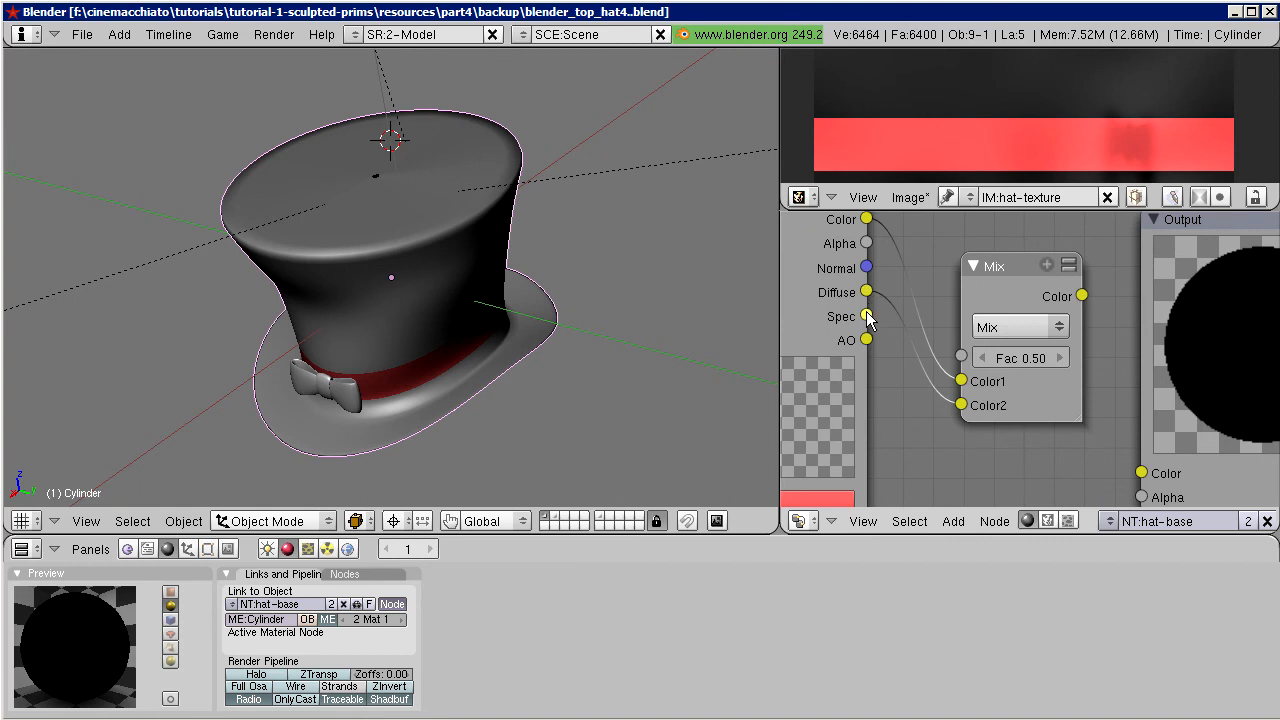
Step: Link the material node's Spec output to the Mix node's Color2, and the Mix node's Color to the Output node's Color
drag(867, 316, 963, 406)
scroll(930, 466, down, 2)
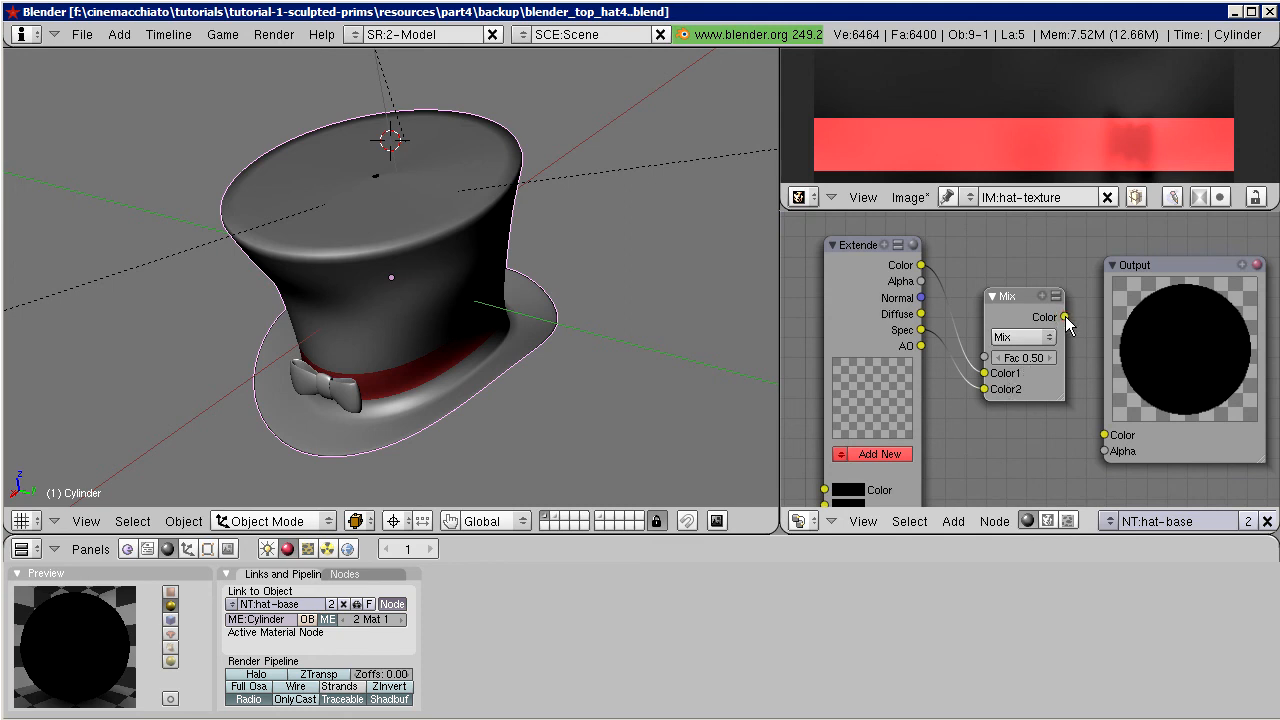
drag(1071, 329, 1103, 437)
scroll(1021, 451, down, 1)
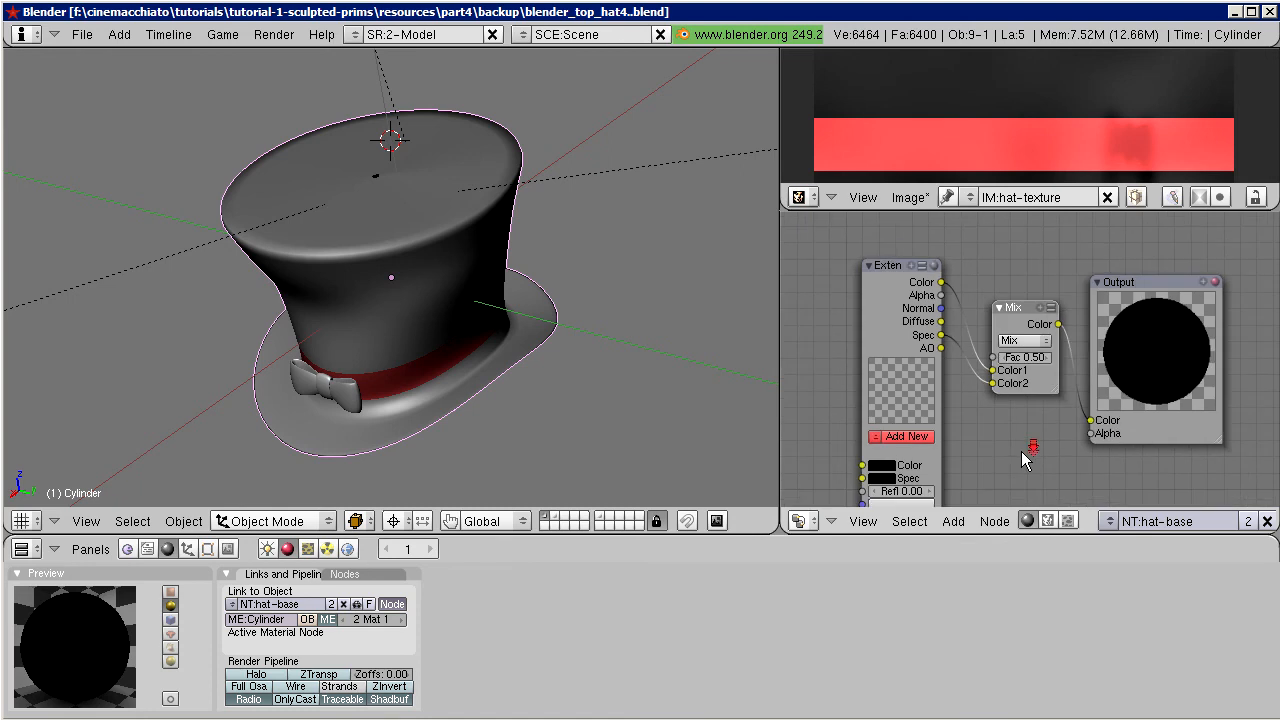
Step: Assign the existing hat-base material to the extended material node
middle_drag(1020, 451, 973, 412)
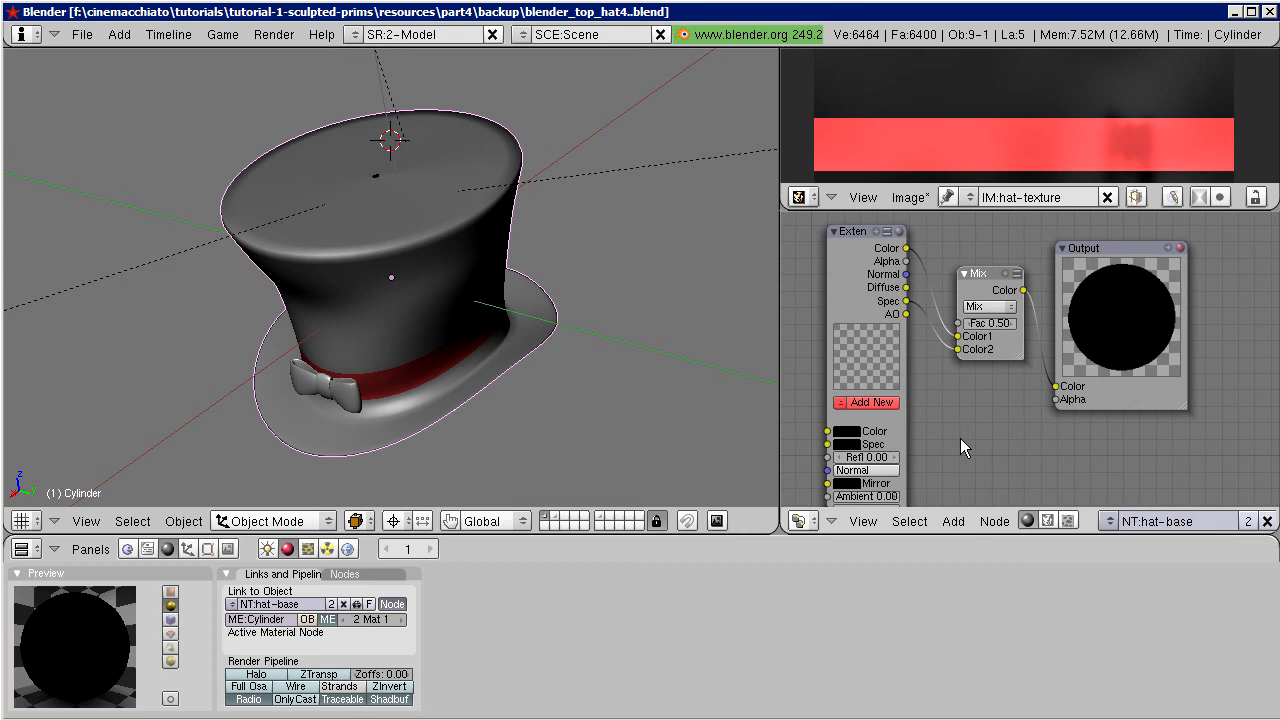
scroll(960, 438, up, 3)
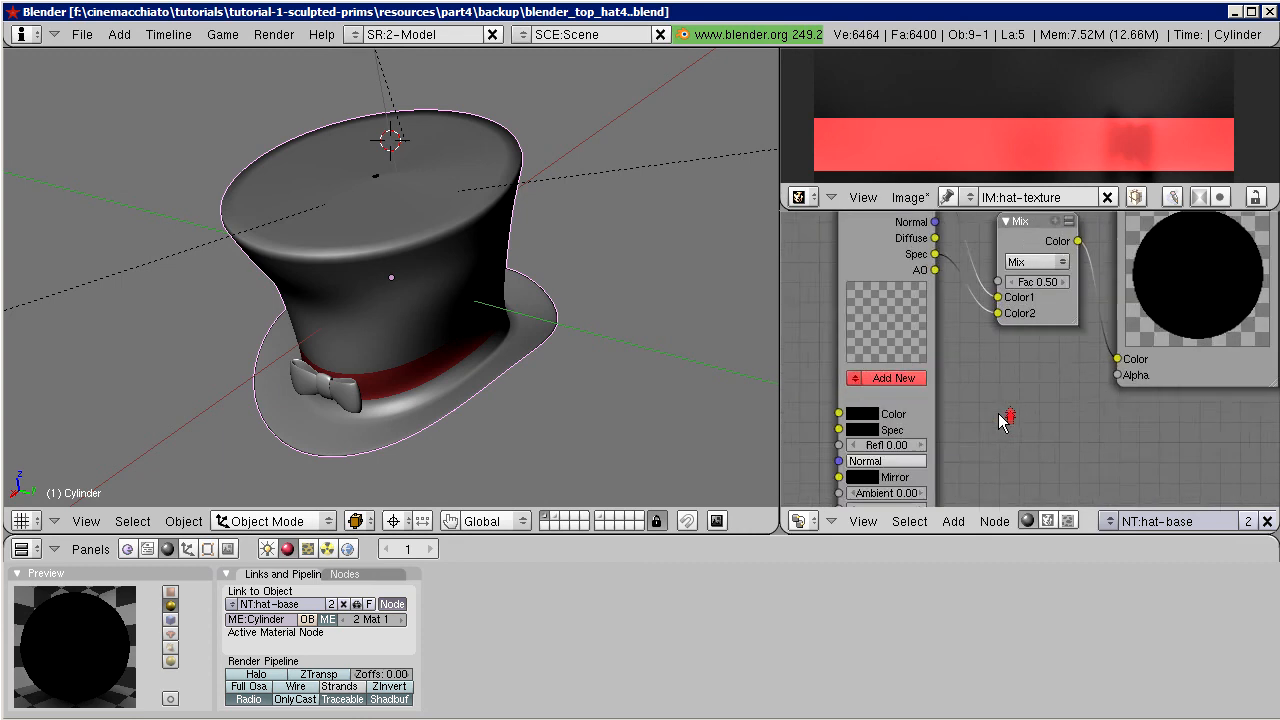
middle_drag(988, 417, 1060, 432)
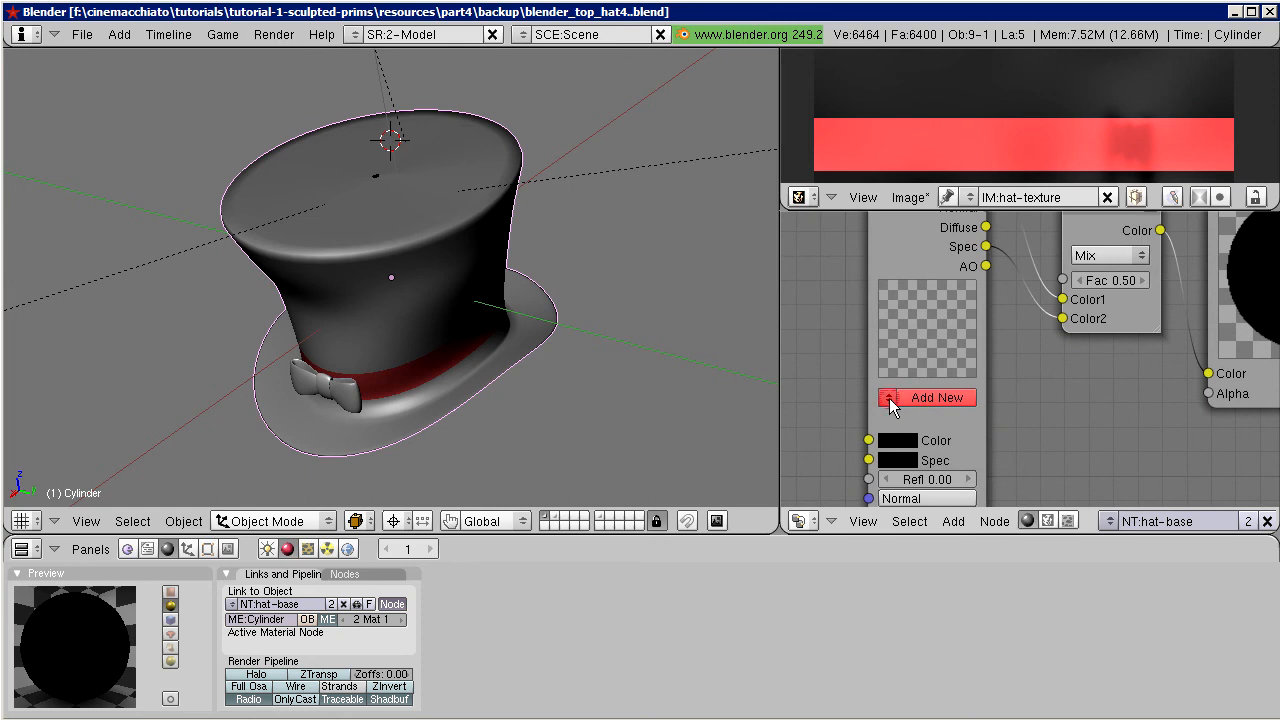
click(889, 398)
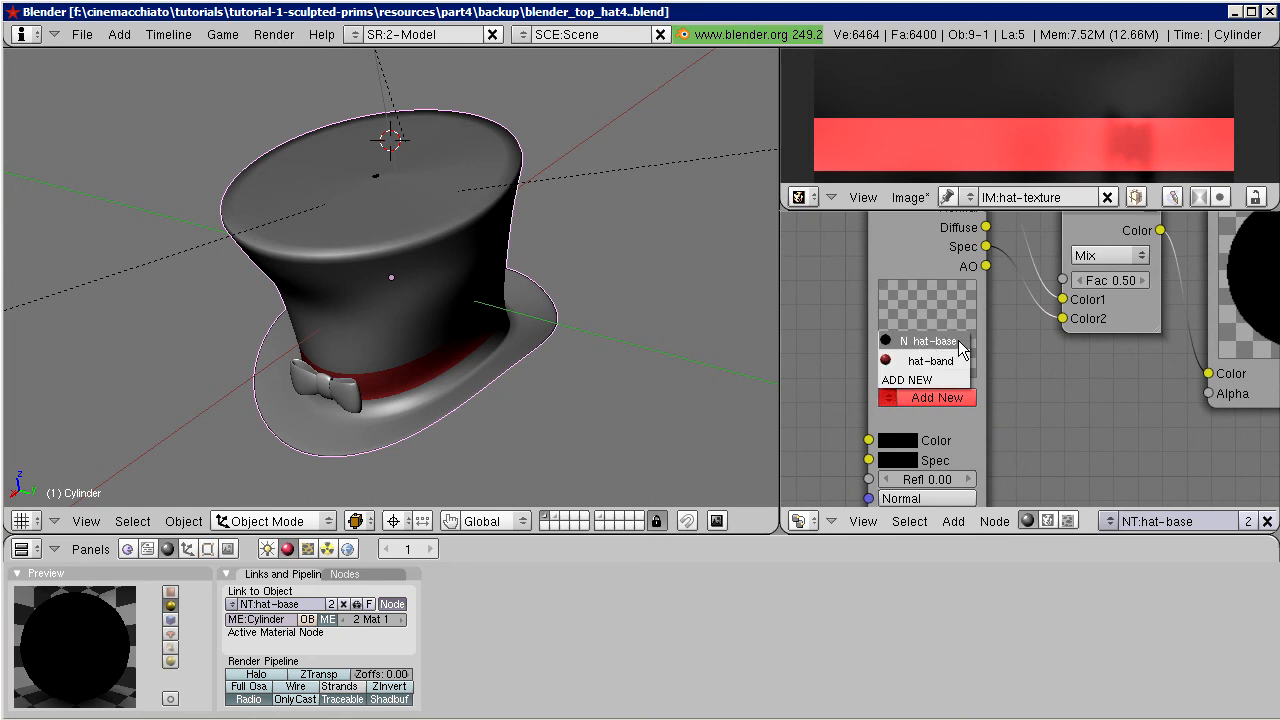
click(930, 341)
scroll(1015, 392, down, 4)
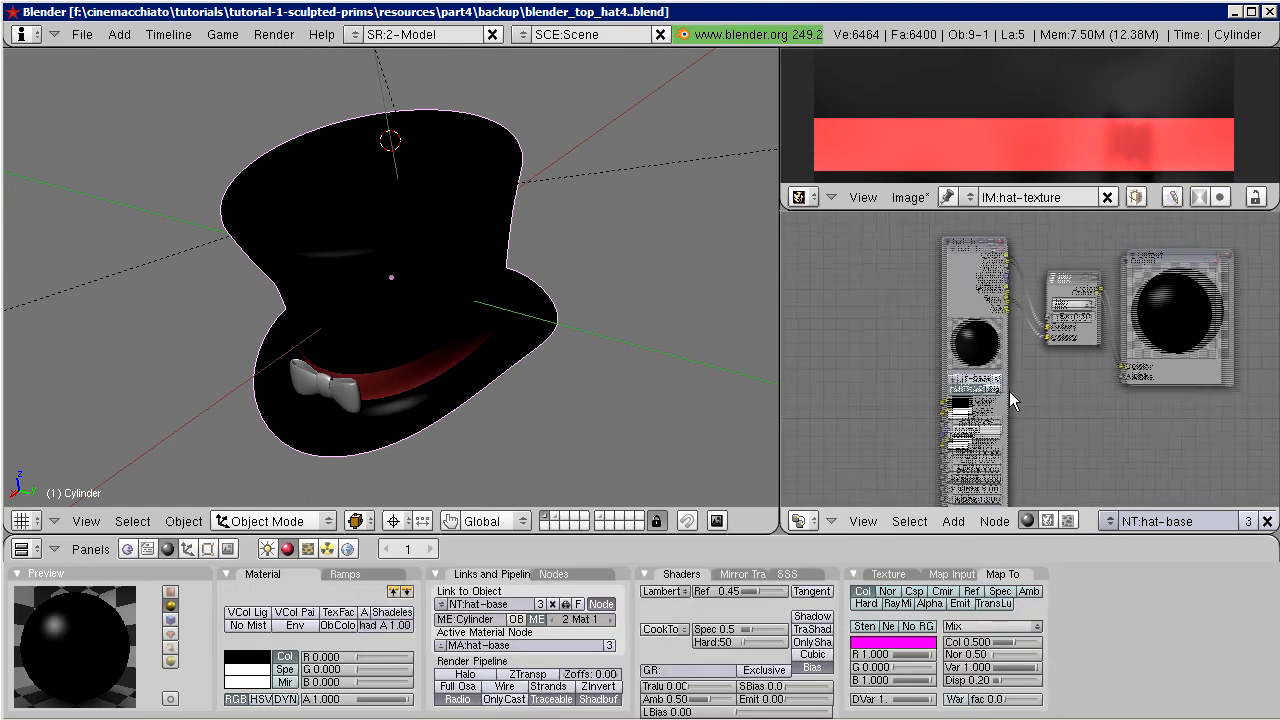
middle_drag(1051, 411, 938, 398)
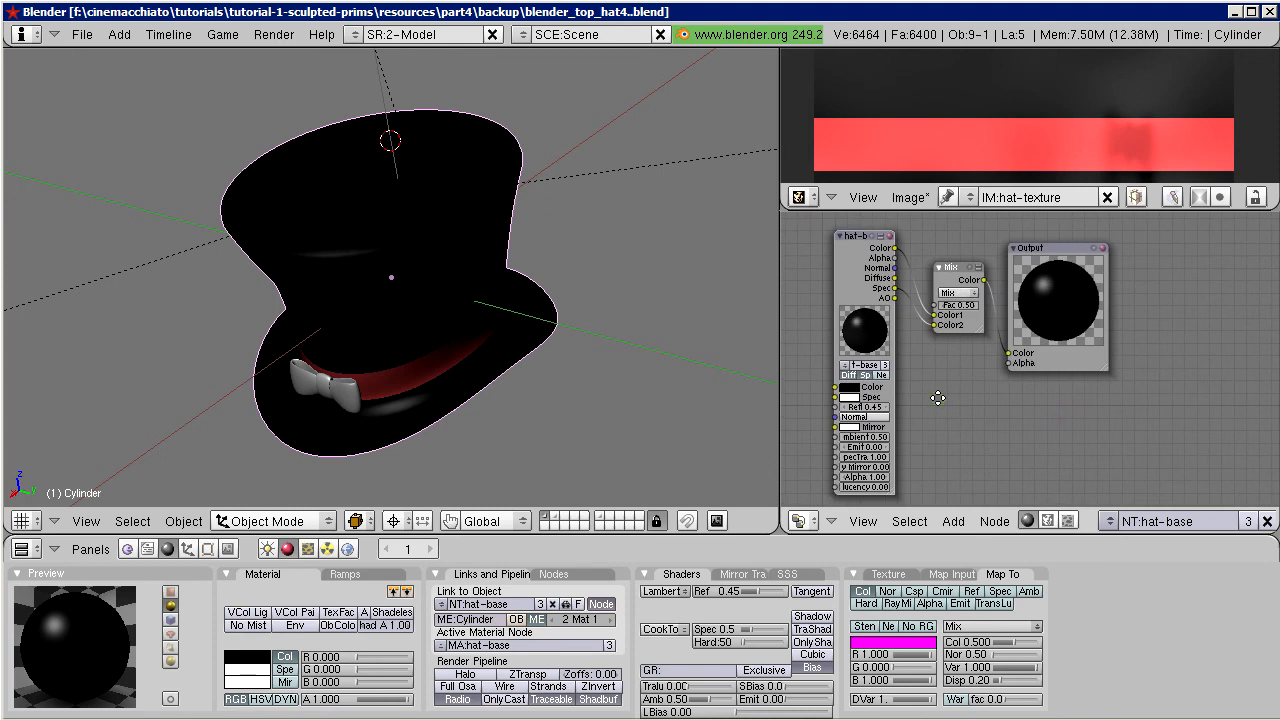
Step: Enlarge the image editor showing hat-texture and bake a Full Render of the hat
drag(918, 211, 923, 405)
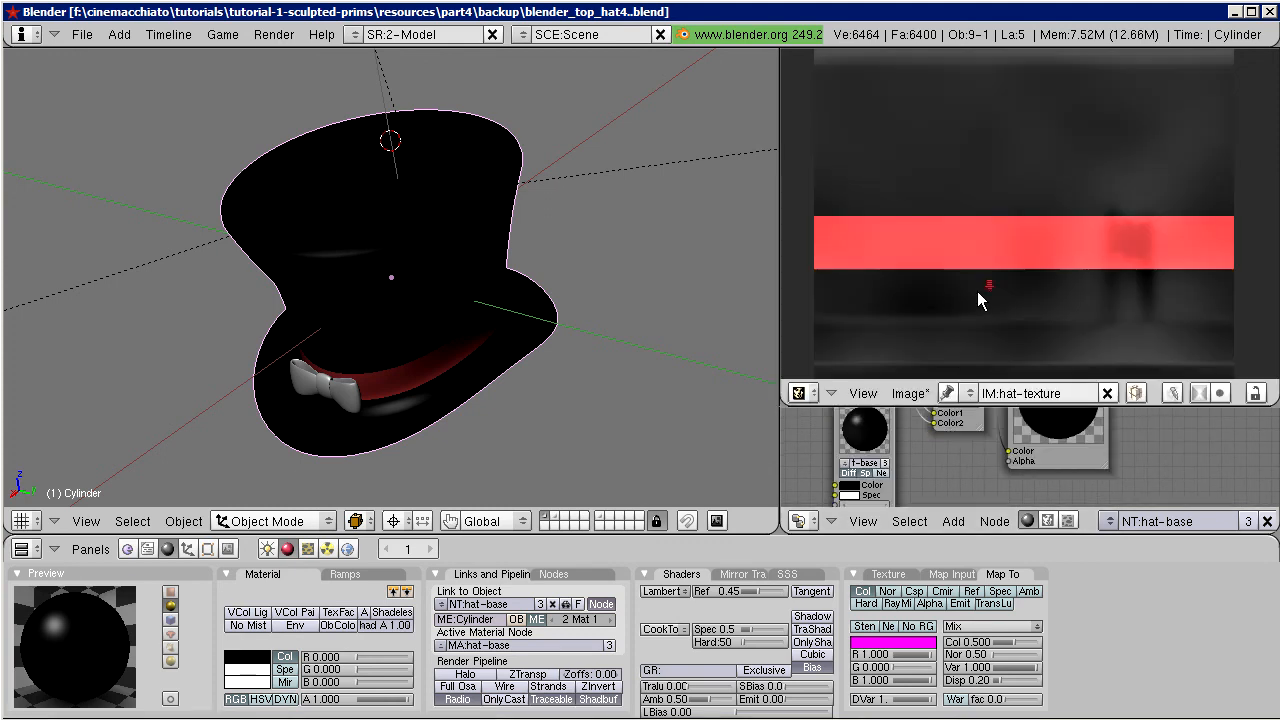
scroll(977, 291, down, 2)
click(273, 34)
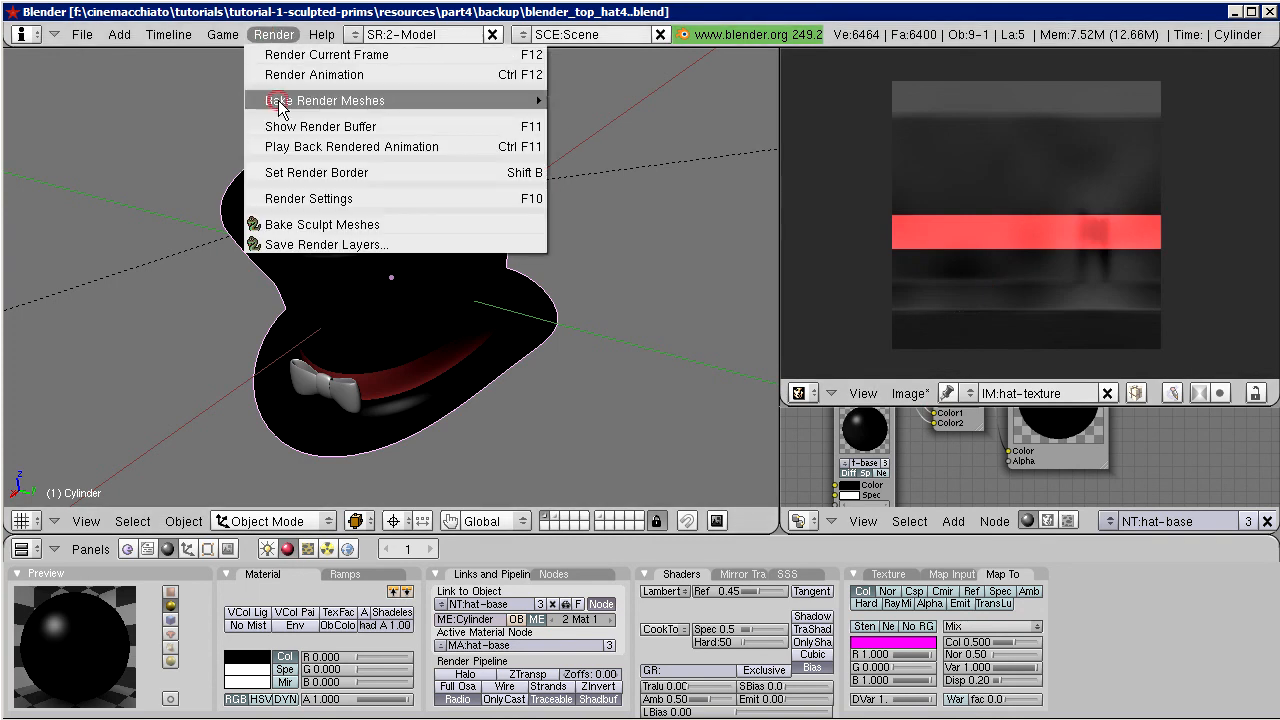
mouse_move(476, 100)
click(600, 128)
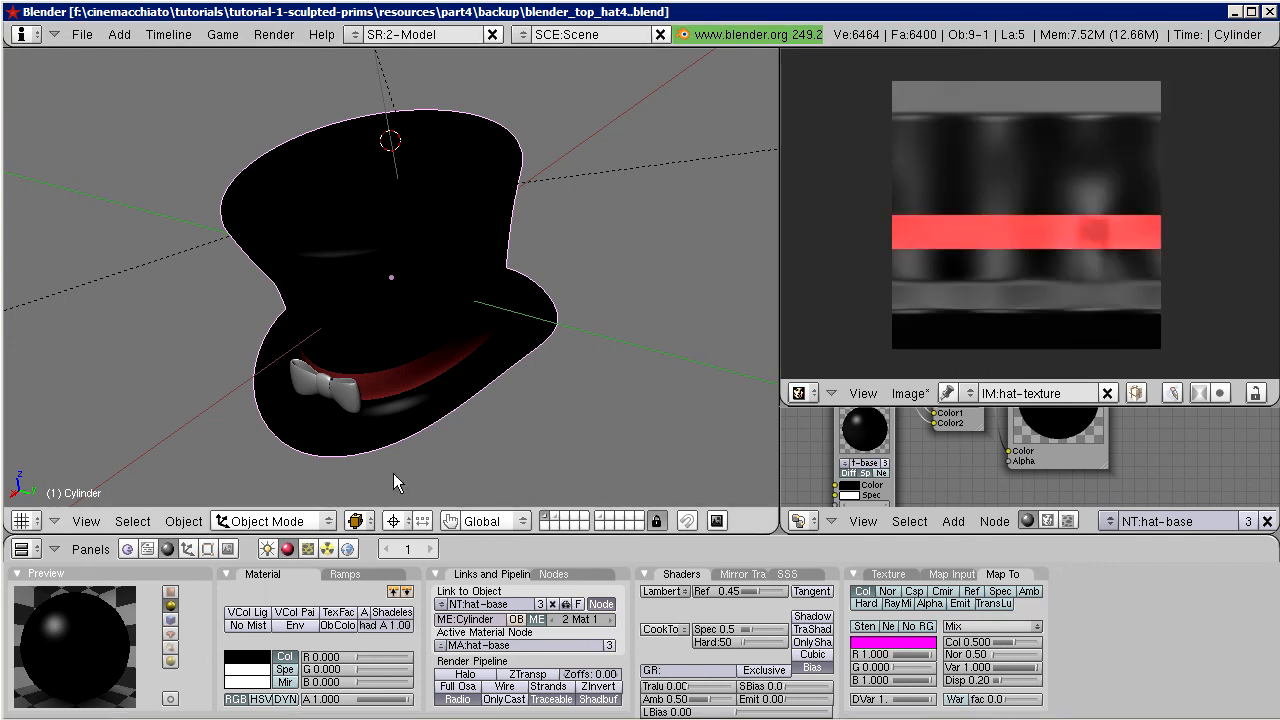
Step: Show the hat with the Textured draw type and examine the baked highlights from several sides and up close
click(360, 521)
click(386, 421)
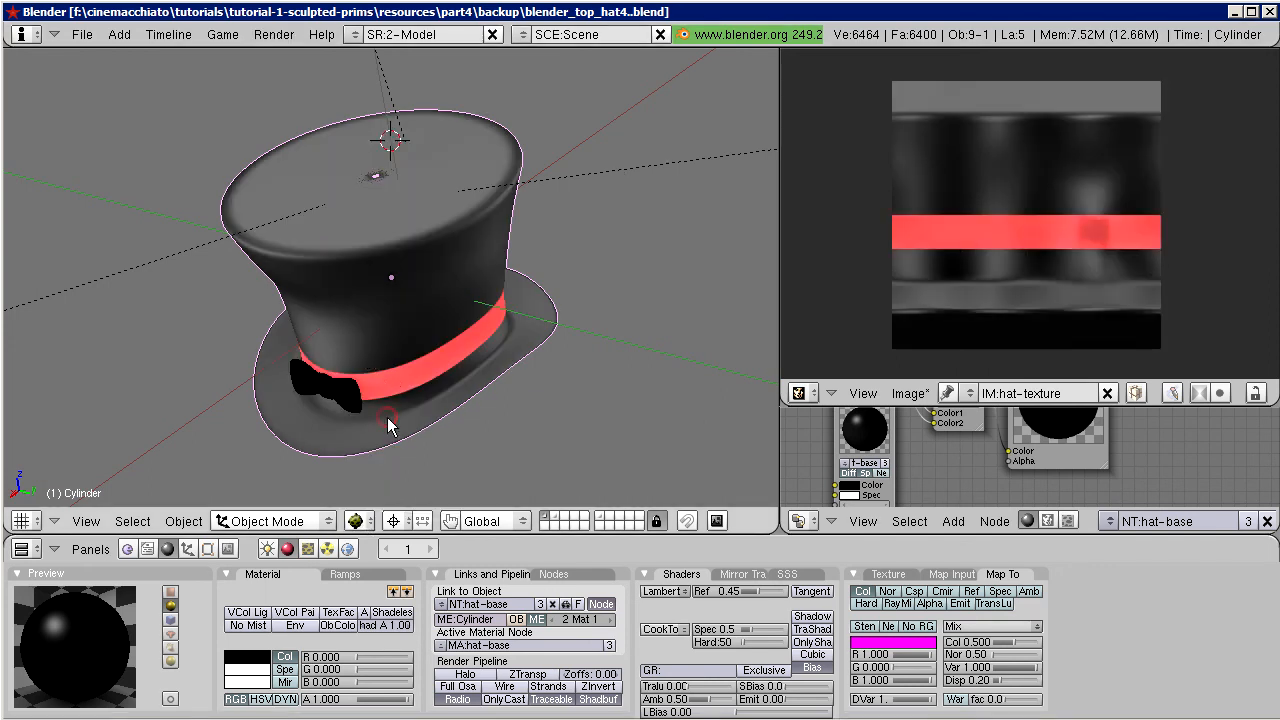
middle_drag(362, 357, 417, 338)
middle_drag(292, 292, 410, 165)
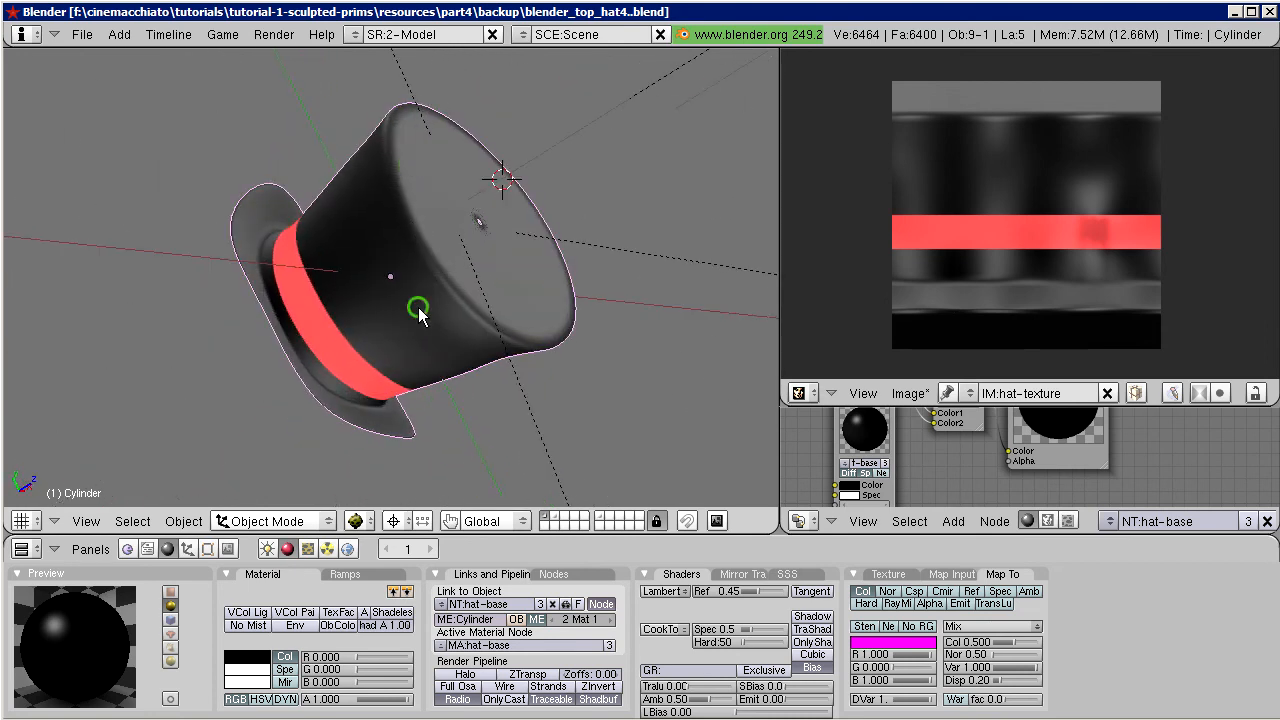
middle_drag(415, 305, 330, 236)
middle_drag(357, 337, 410, 323)
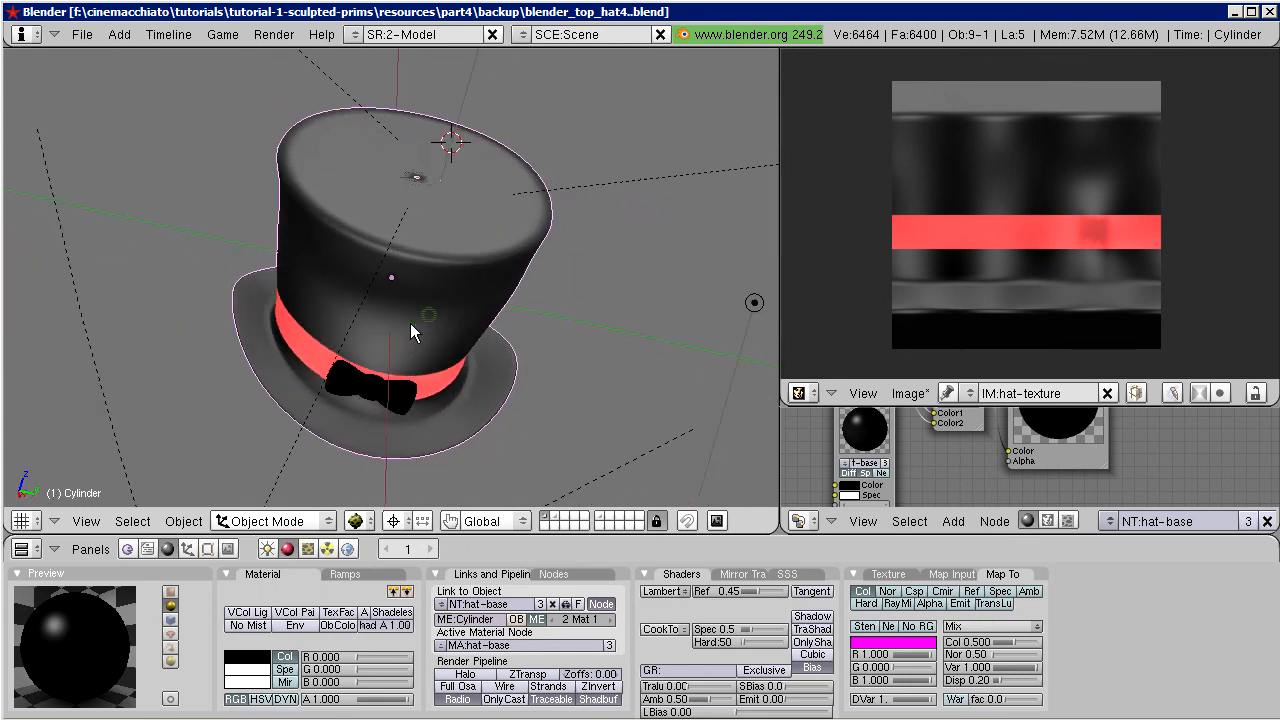
scroll(410, 323, up, 5)
middle_drag(502, 290, 401, 297)
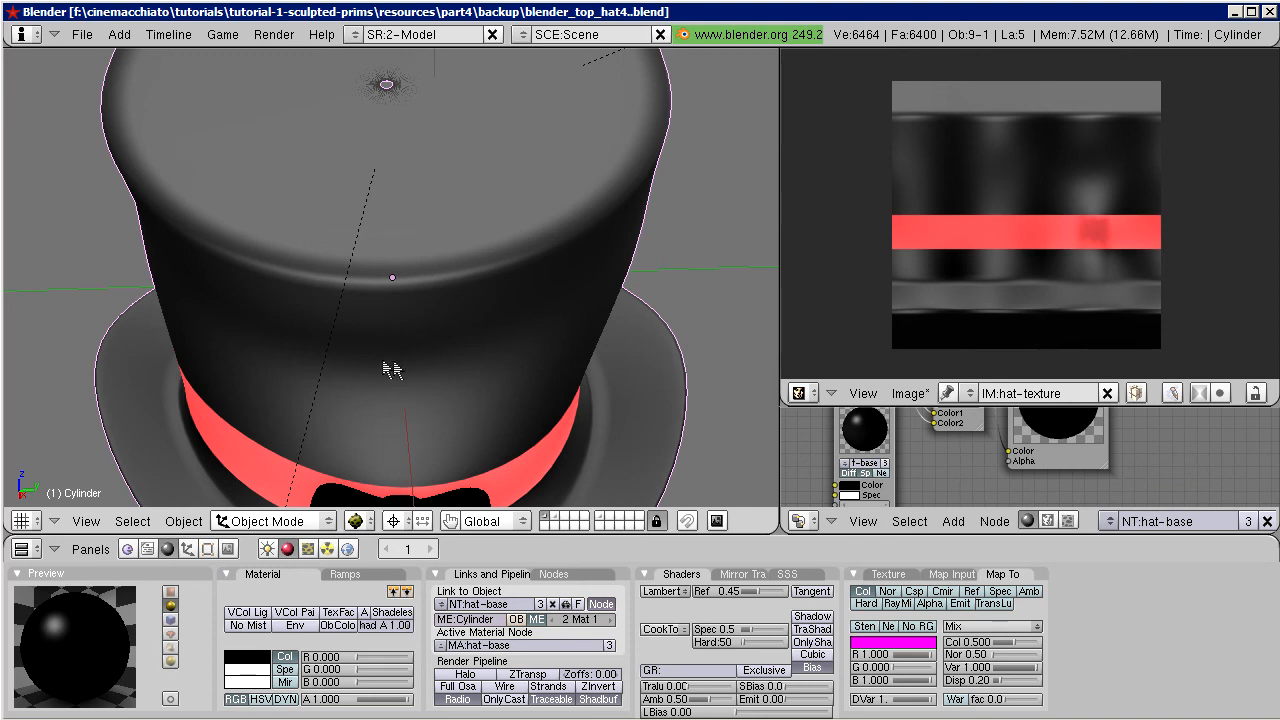
scroll(382, 358, down, 2)
middle_drag(376, 356, 359, 315)
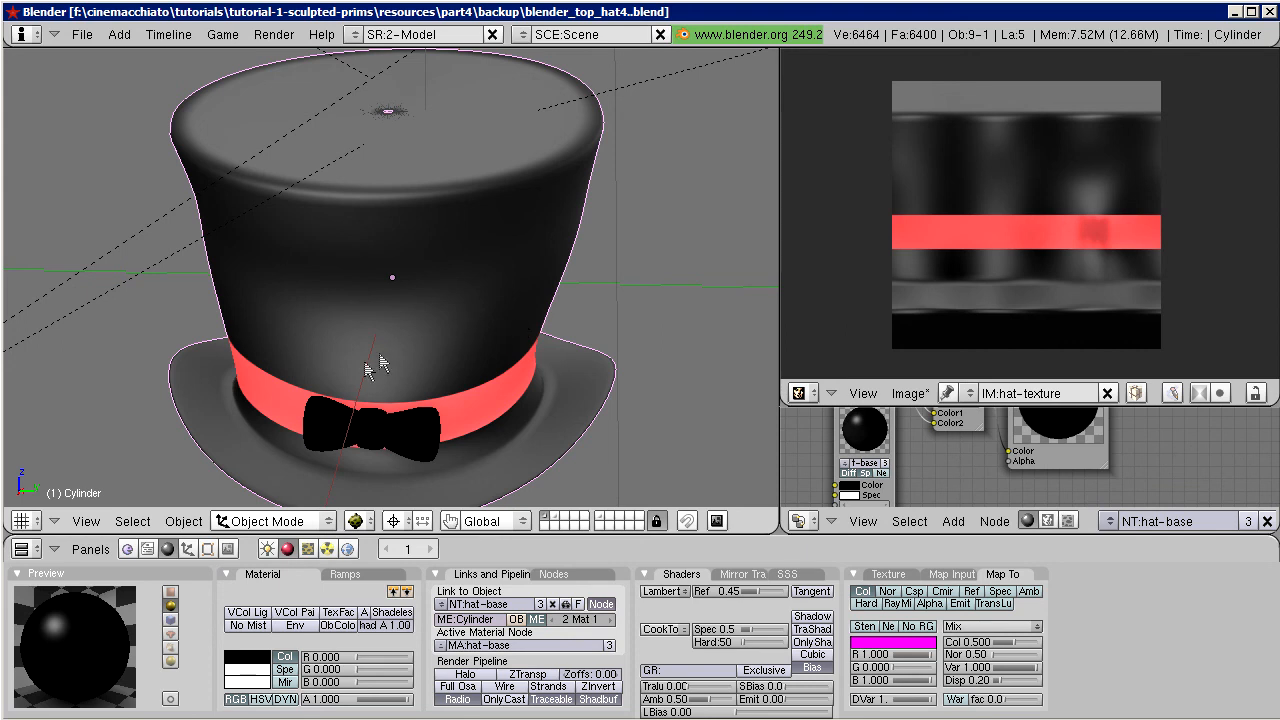
Step: Set the Subsurf modifier's Render Levels to 5 and bake the hat's Full Render again
click(208, 550)
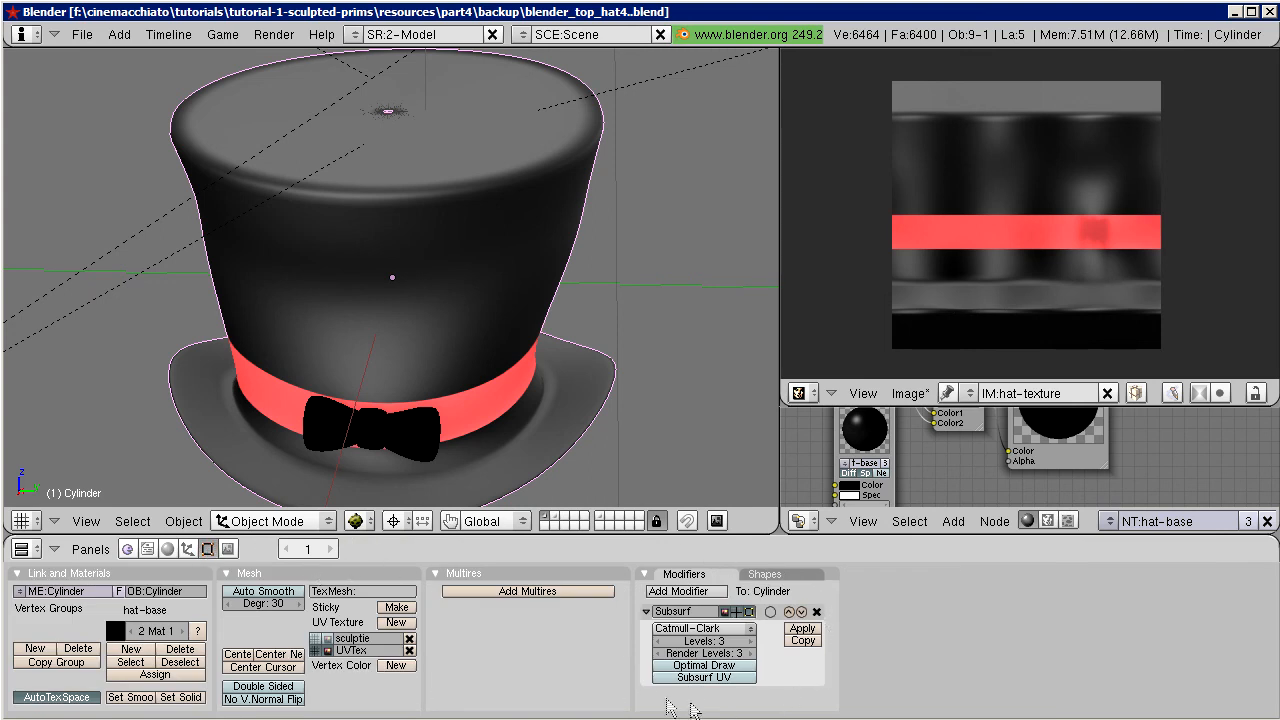
click(750, 653)
click(750, 653)
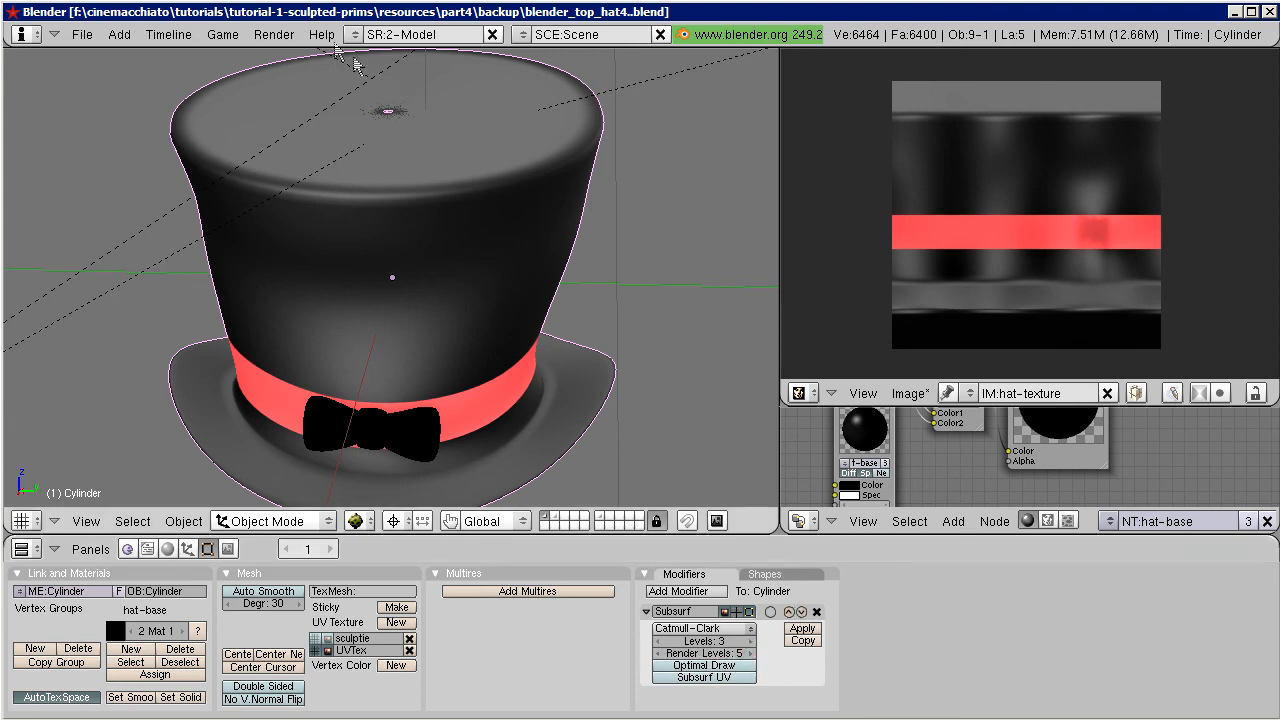
click(274, 34)
mouse_move(505, 101)
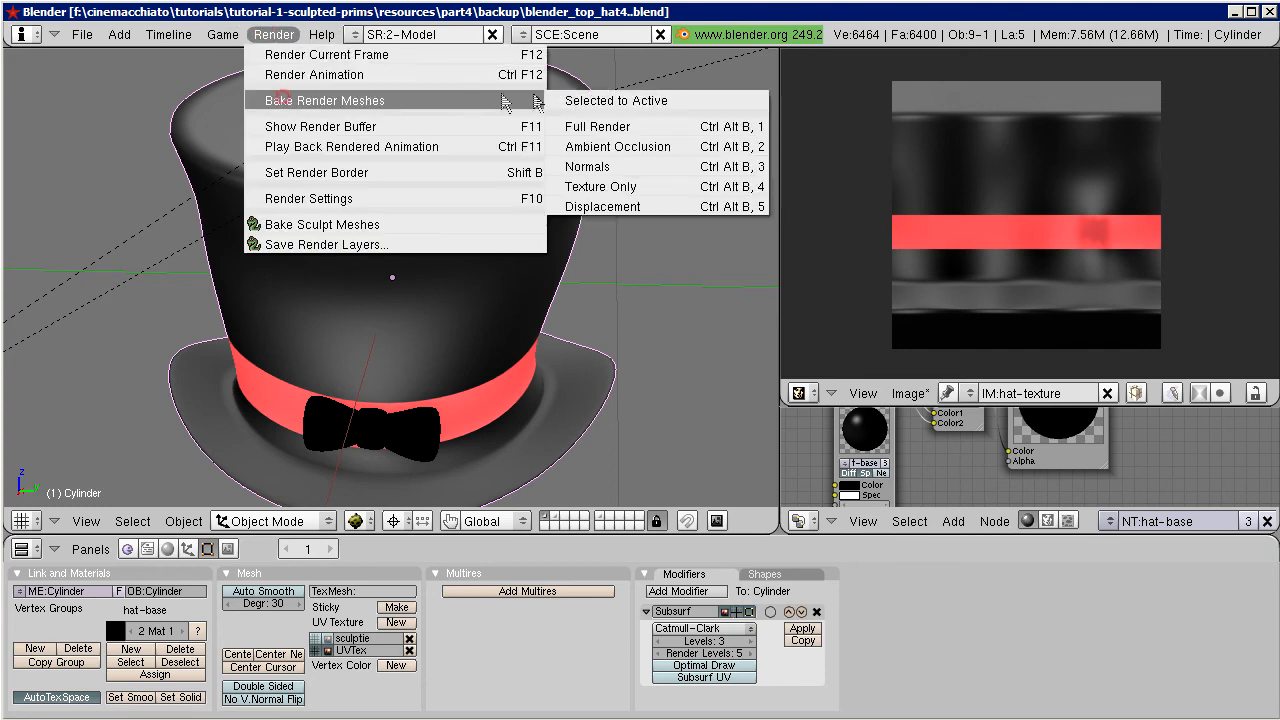
click(604, 126)
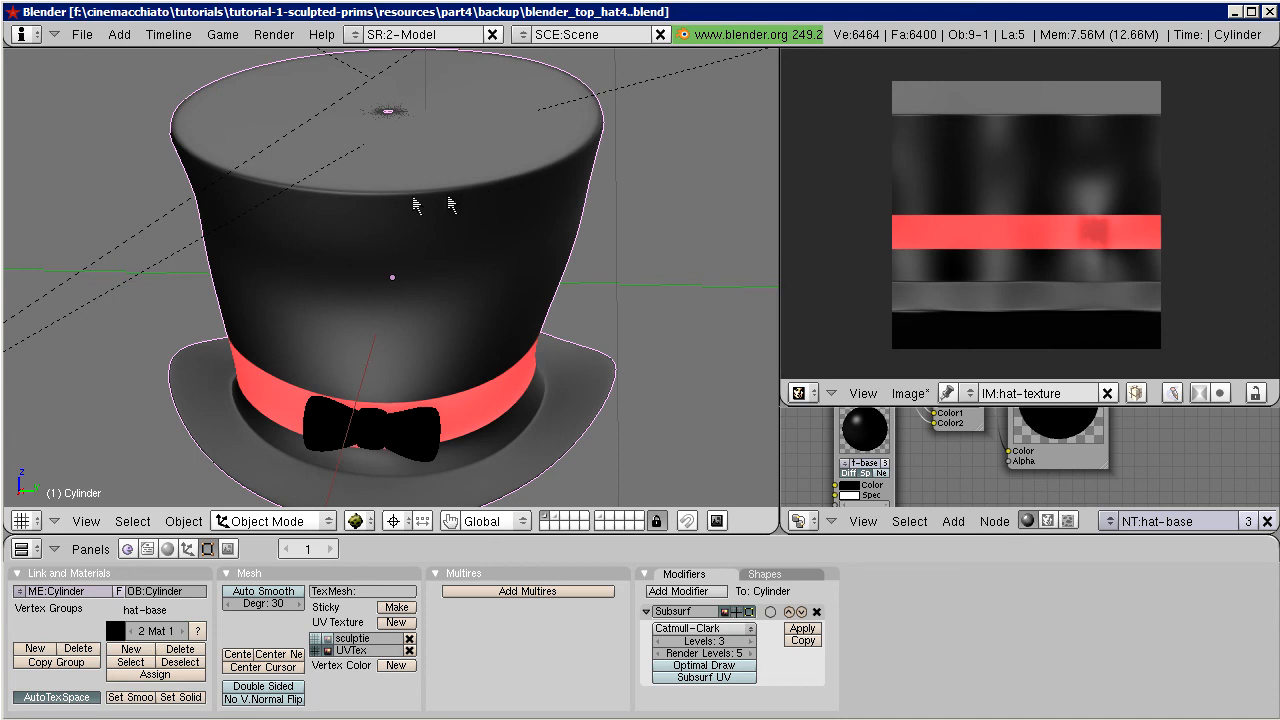
scroll(364, 279, up, 2)
scroll(368, 275, up, 2)
scroll(371, 232, up, 3)
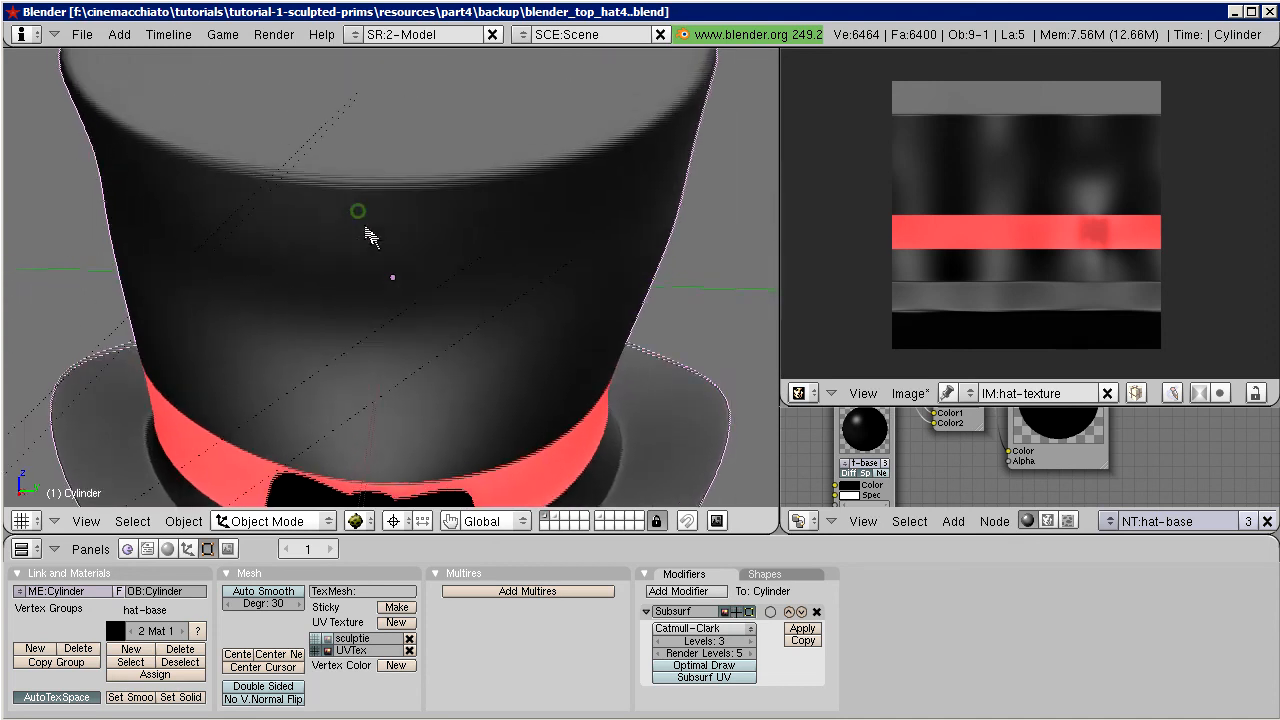
middle_drag(305, 270, 240, 289)
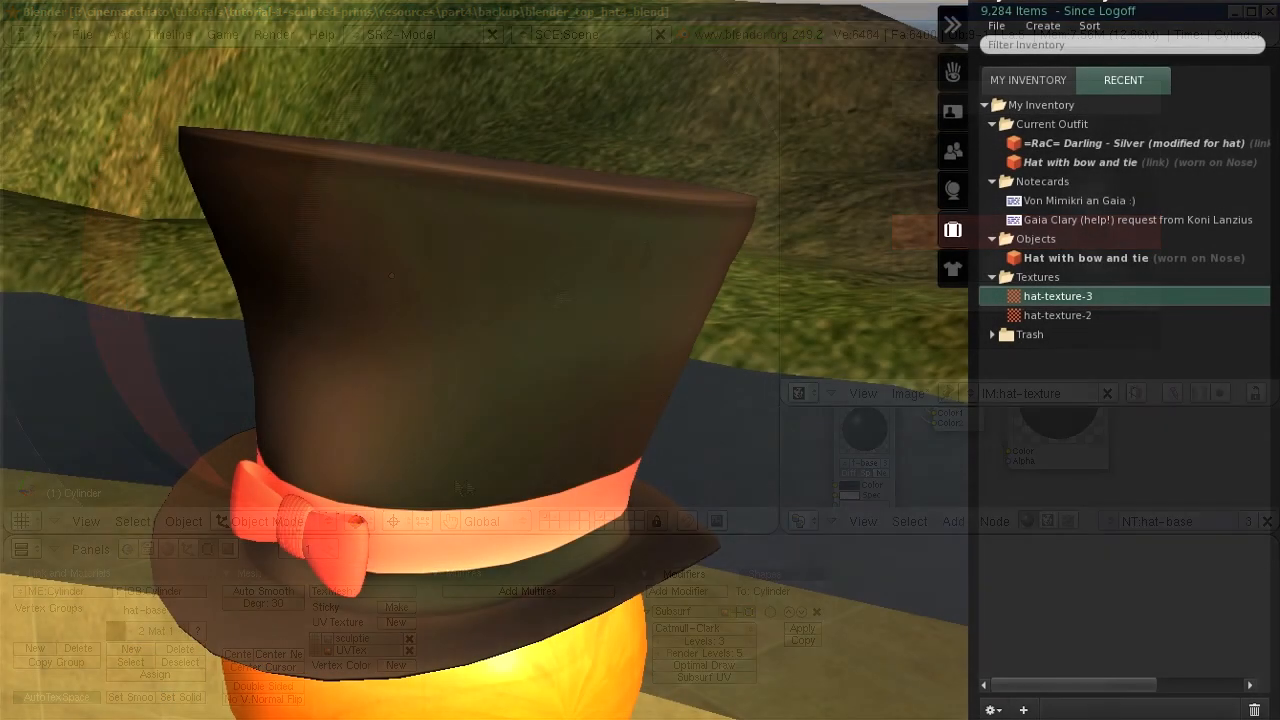
Step: In the Second Life viewer, edit the hat as a linked part and turn on Full Bright for its texture
right_click(594, 268)
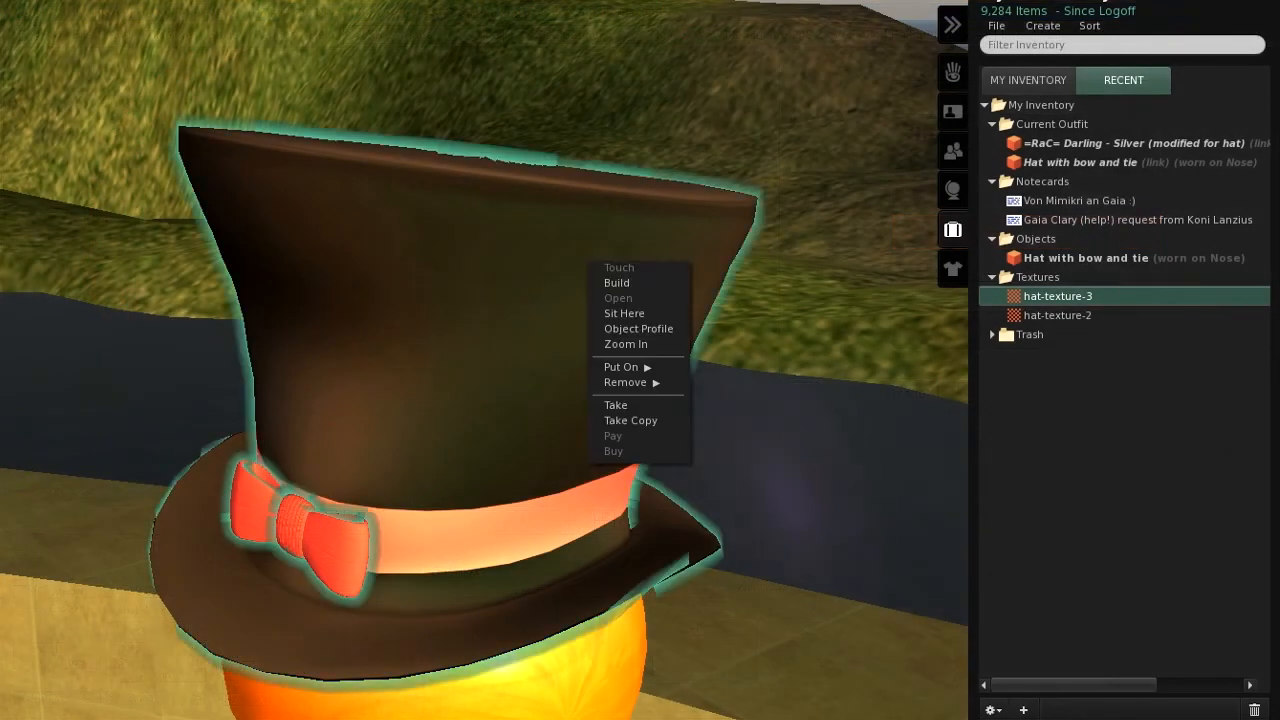
click(608, 283)
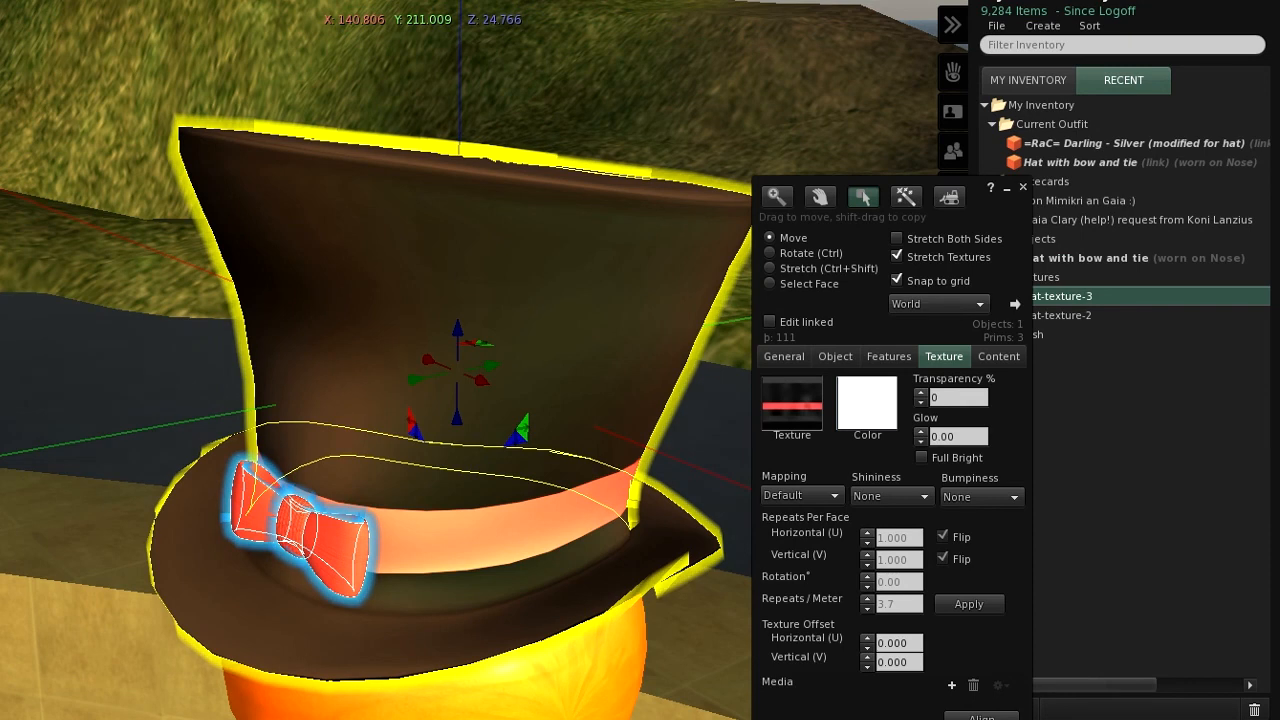
click(770, 322)
click(590, 300)
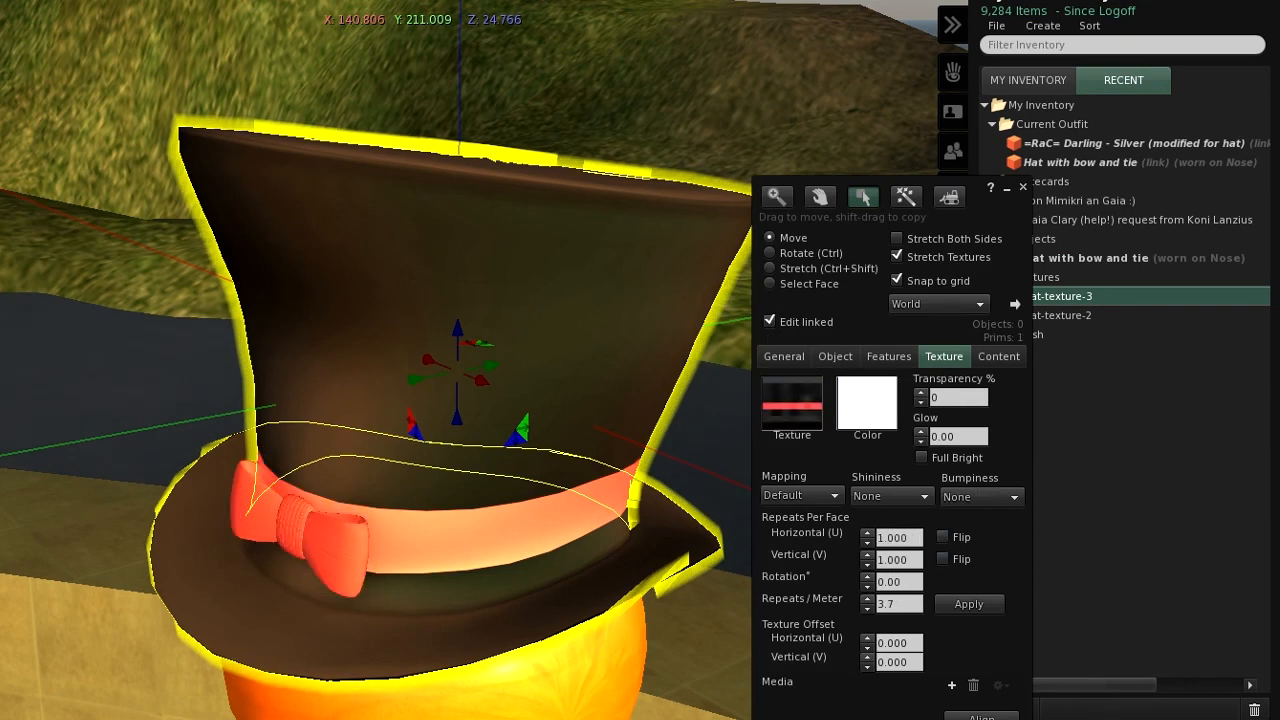
click(921, 457)
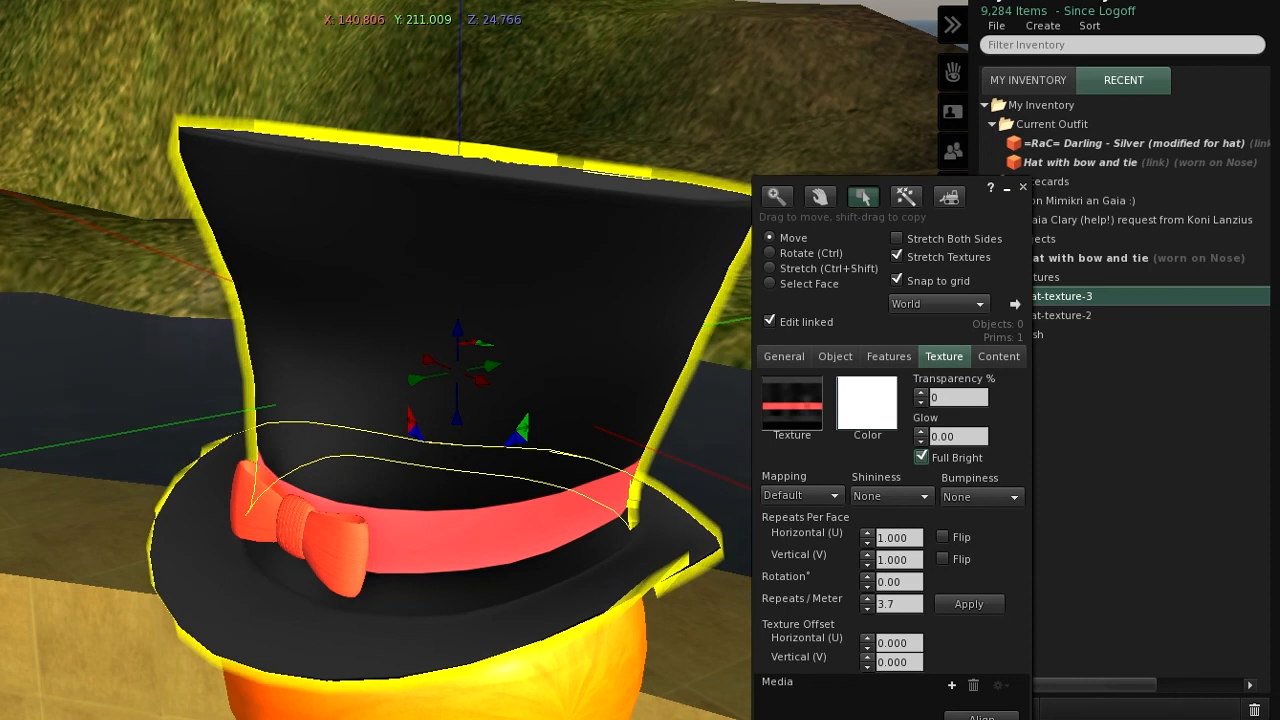
click(1023, 187)
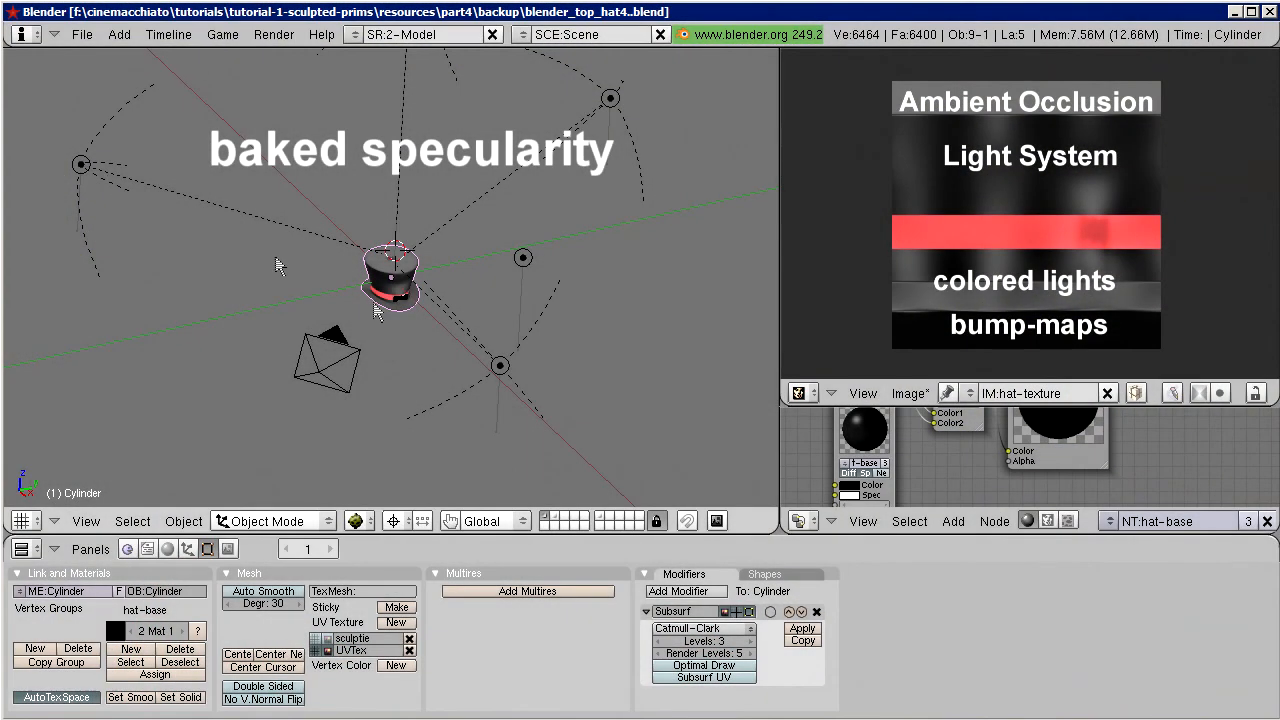
Step: Back in Blender, display the scene with the Shaded draw type and set Lamp.003's colour to red, FD0000
middle_drag(383, 309, 358, 325)
right_click(100, 157)
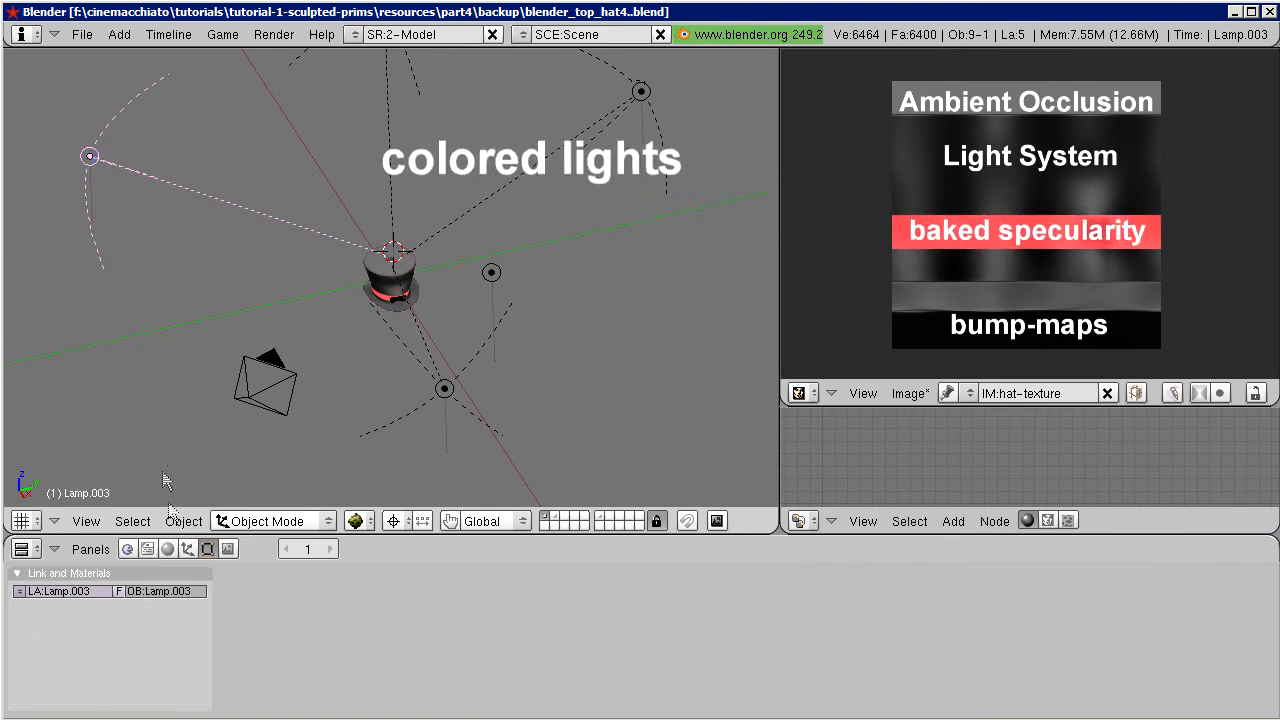
click(167, 550)
click(355, 521)
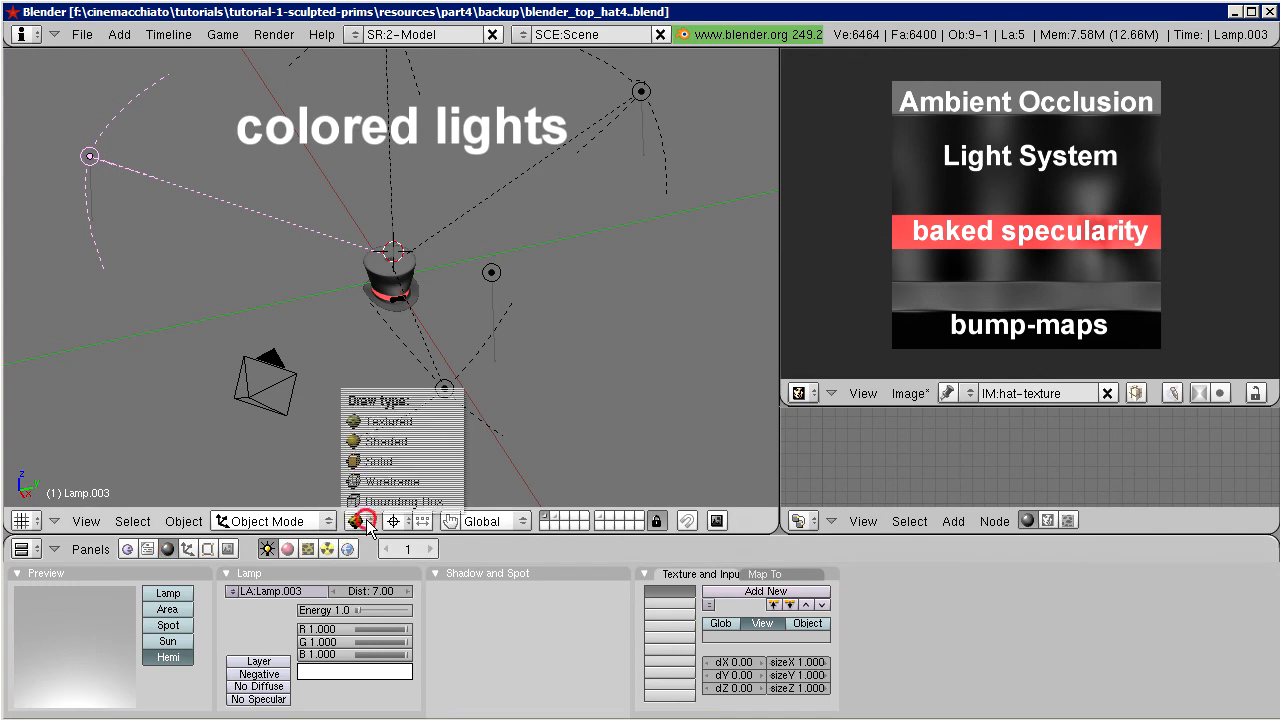
click(392, 441)
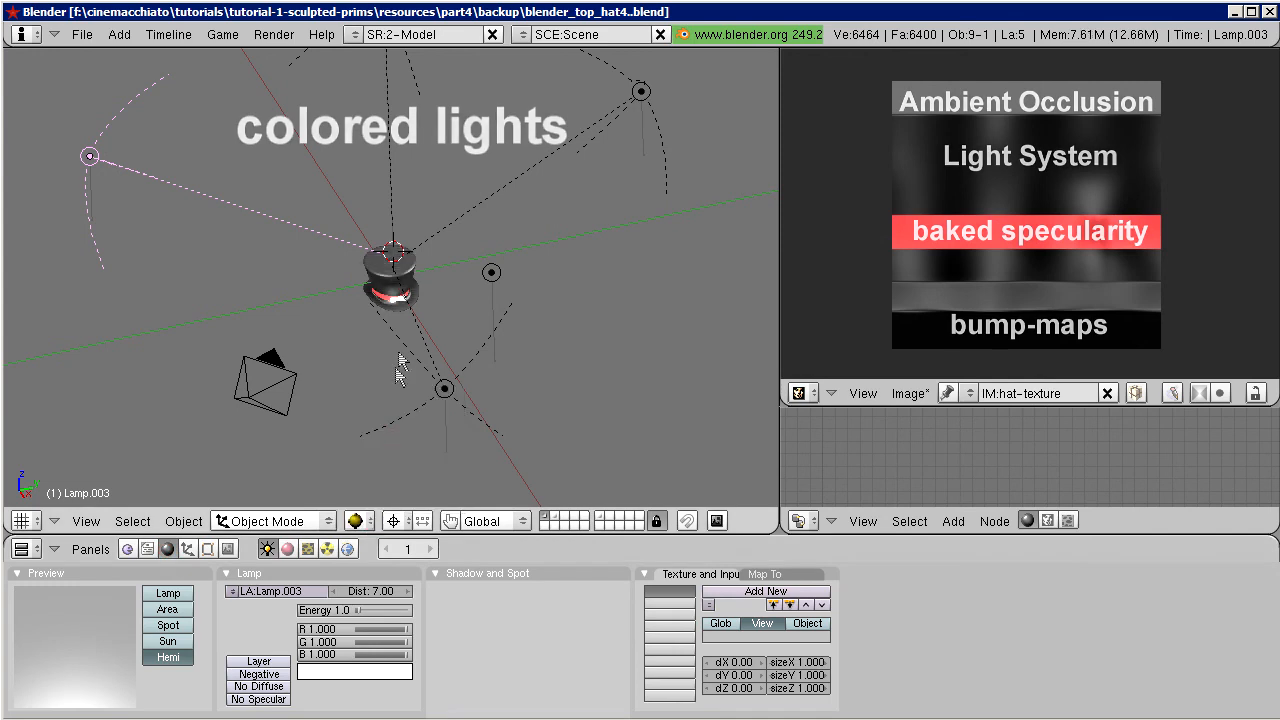
click(375, 670)
click(392, 563)
drag(392, 563, 411, 533)
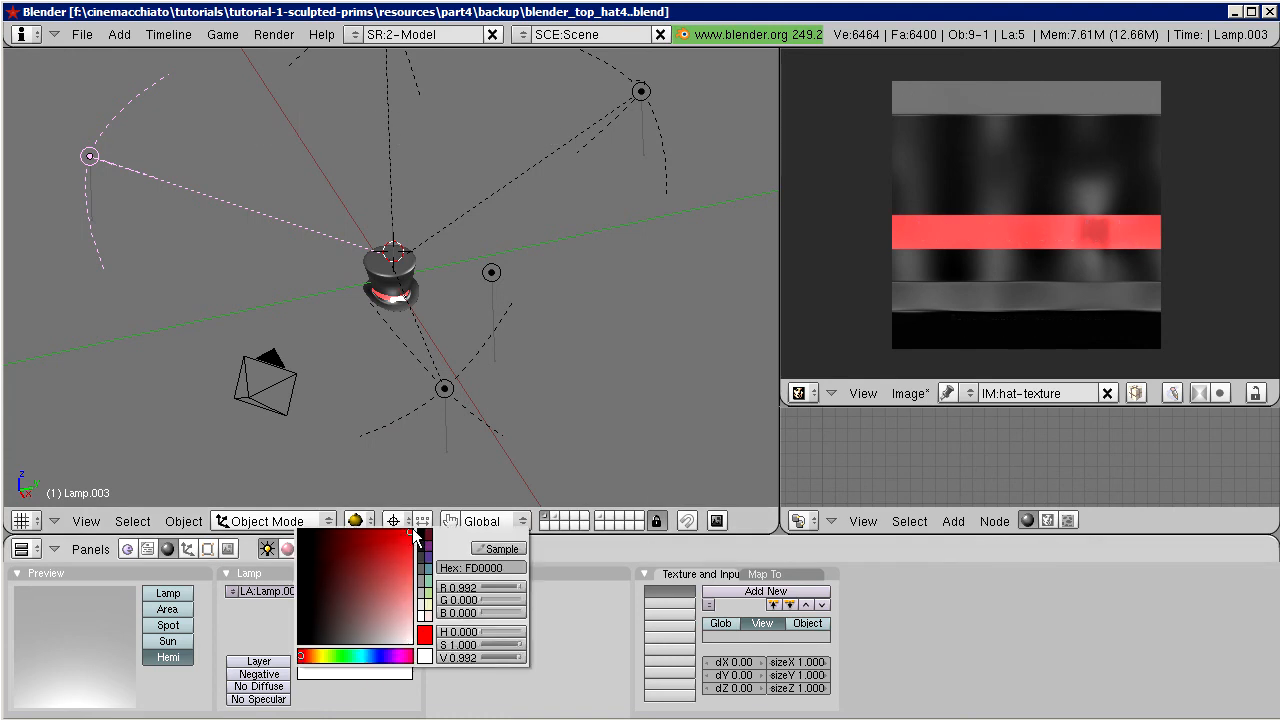
Step: Set the colour of the lamp in front of the hat to green
right_click(445, 389)
click(366, 672)
click(345, 657)
drag(363, 593, 409, 525)
Step: Set Lamp.004's colour to a violet-tinted blue with R 0.259, G 0.025 and B 1.000
right_click(546, 155)
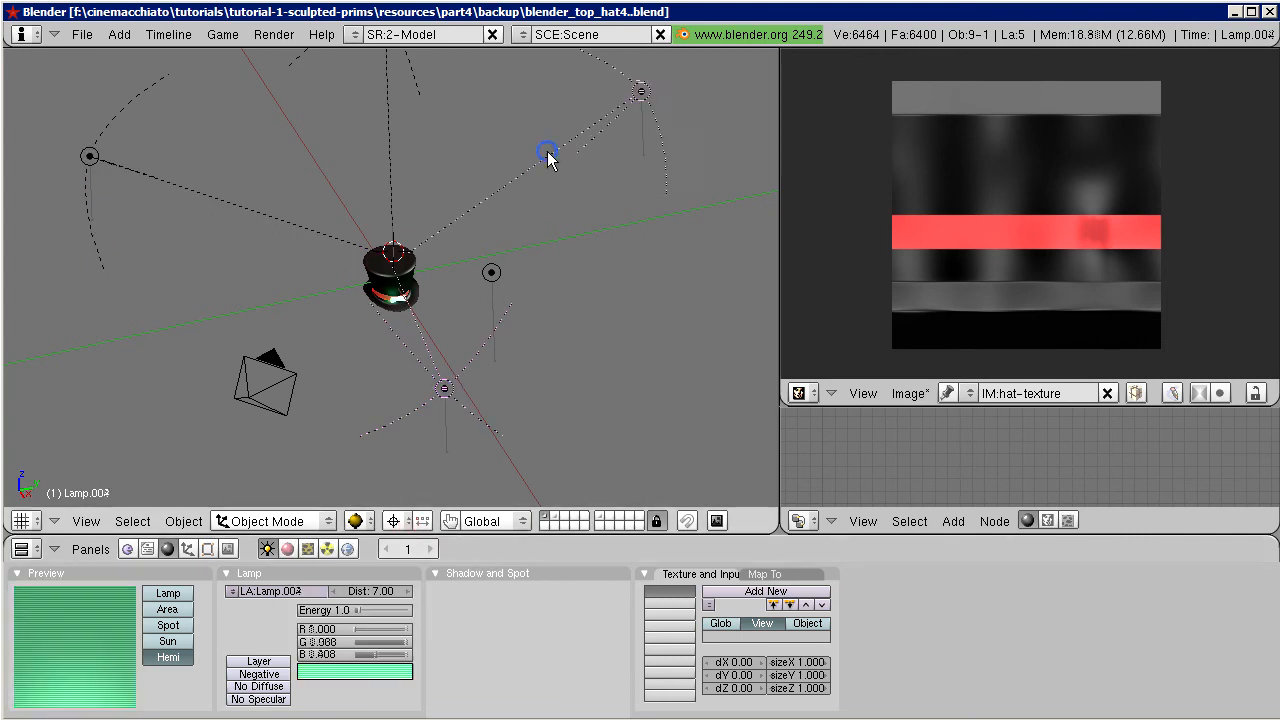
click(364, 666)
drag(365, 657, 379, 655)
drag(388, 577, 413, 531)
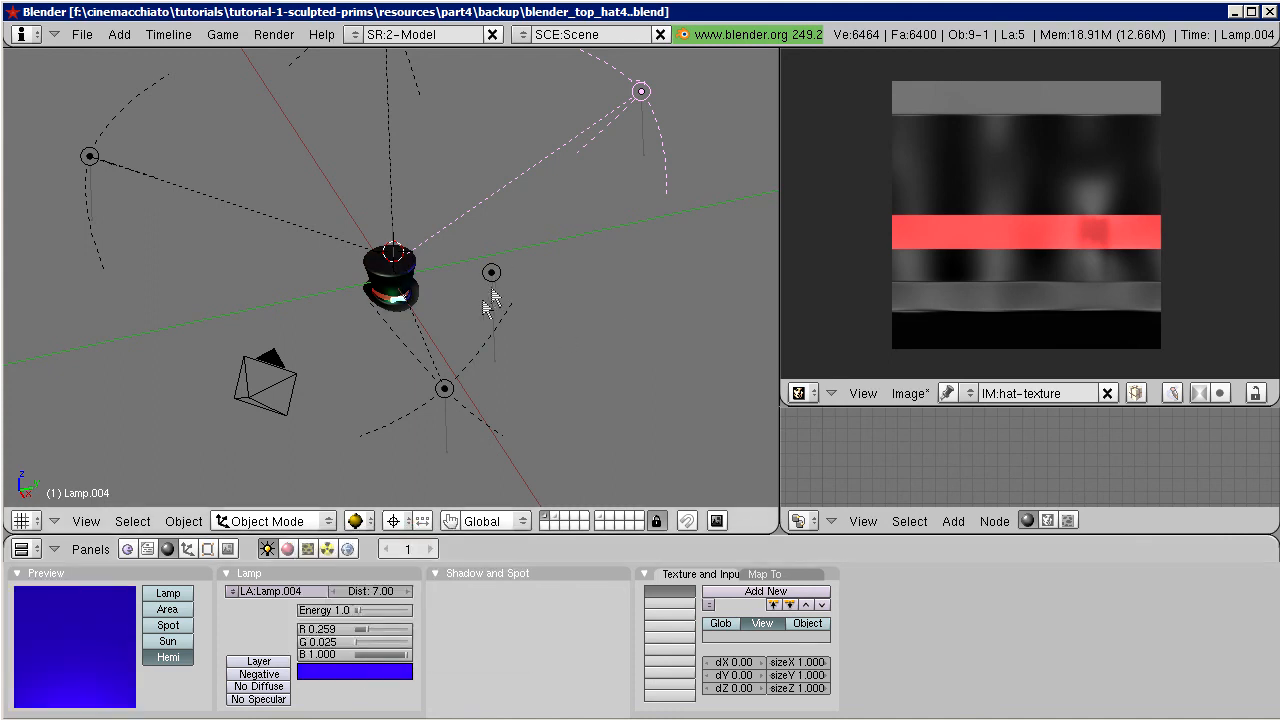
Step: Display the scene with the Textured draw type, select the hat, bake its full render with the coloured lights and inspect it
scroll(477, 303, up, 7)
middle_drag(475, 305, 408, 341)
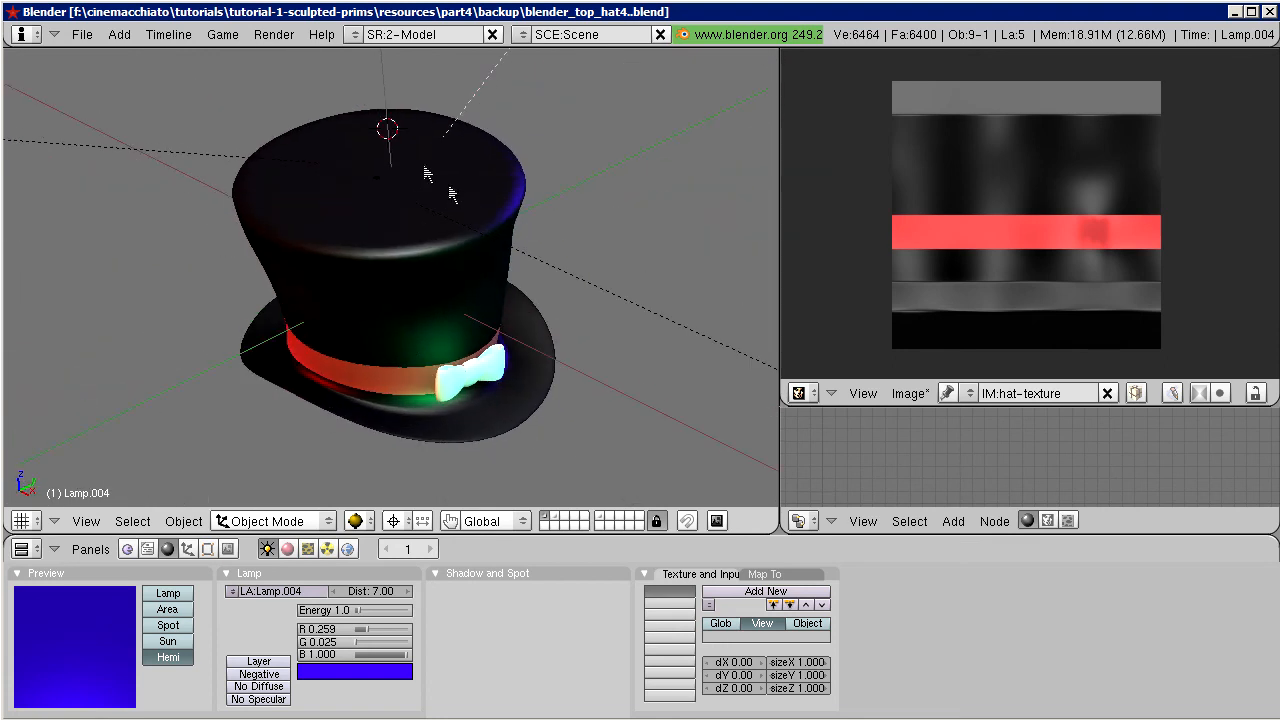
click(355, 521)
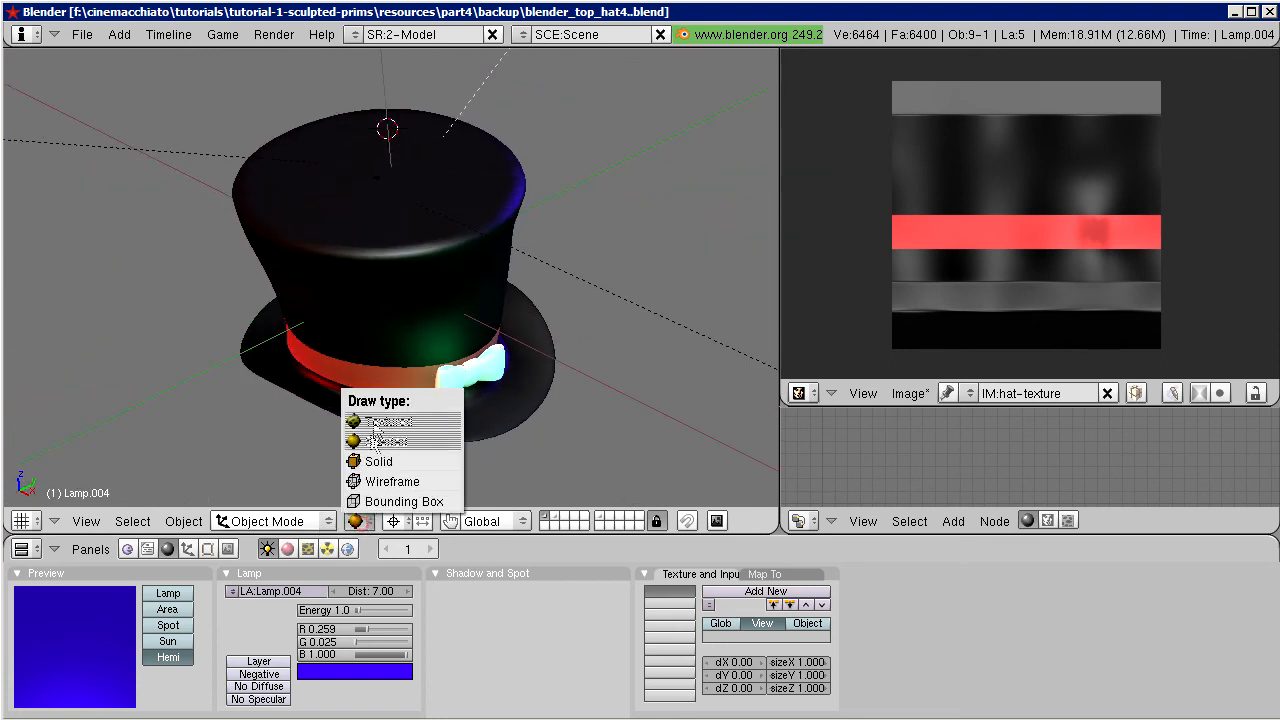
click(380, 423)
right_click(409, 286)
click(274, 36)
mouse_move(285, 101)
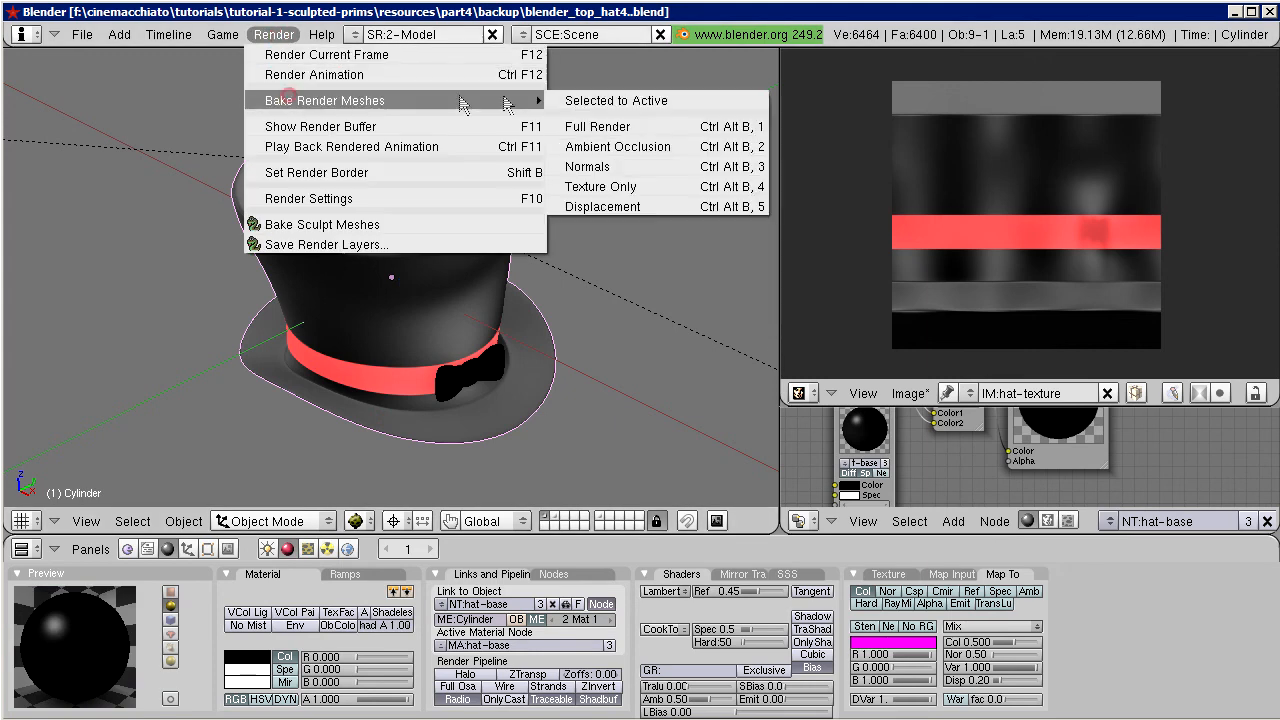
click(627, 126)
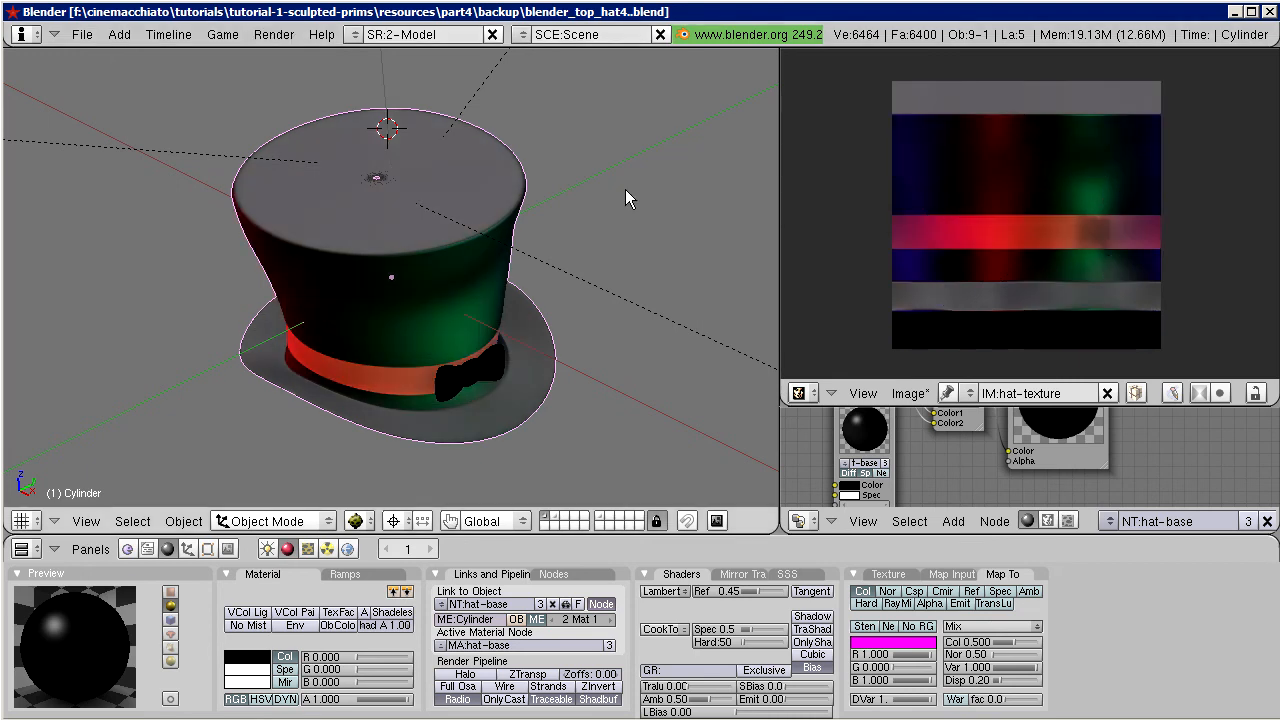
middle_drag(480, 310, 376, 345)
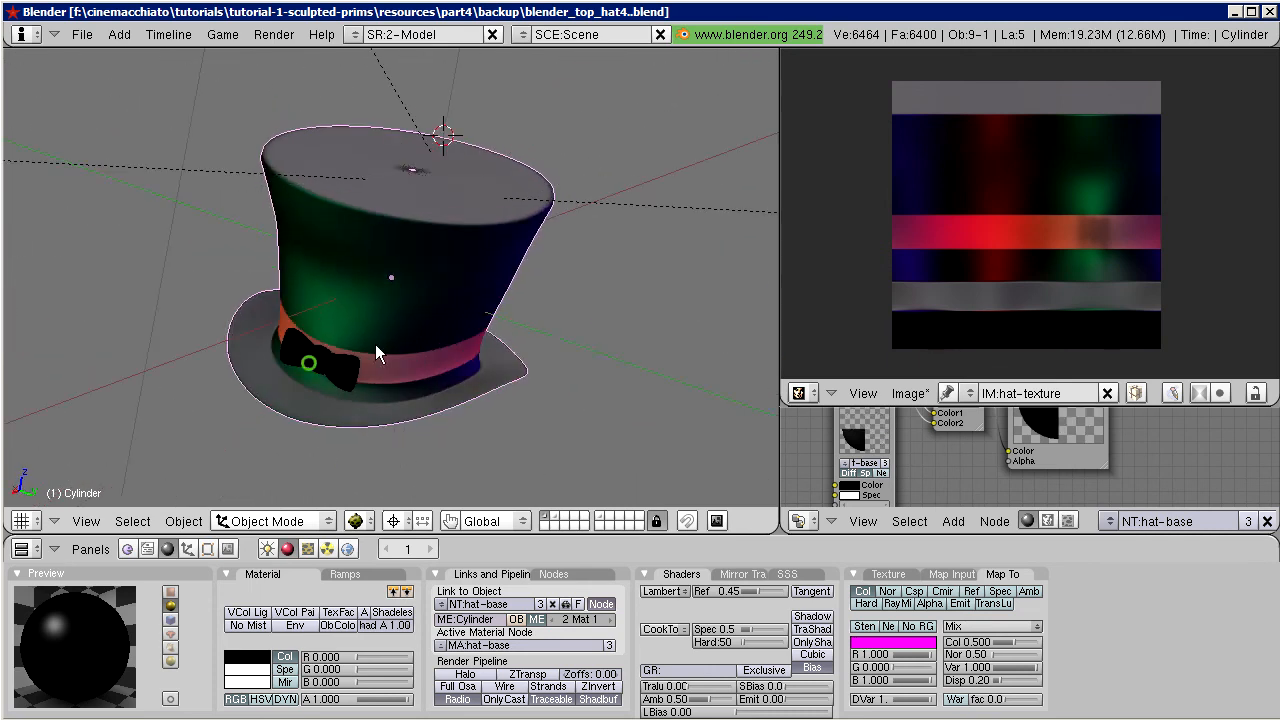
middle_drag(640, 354, 489, 394)
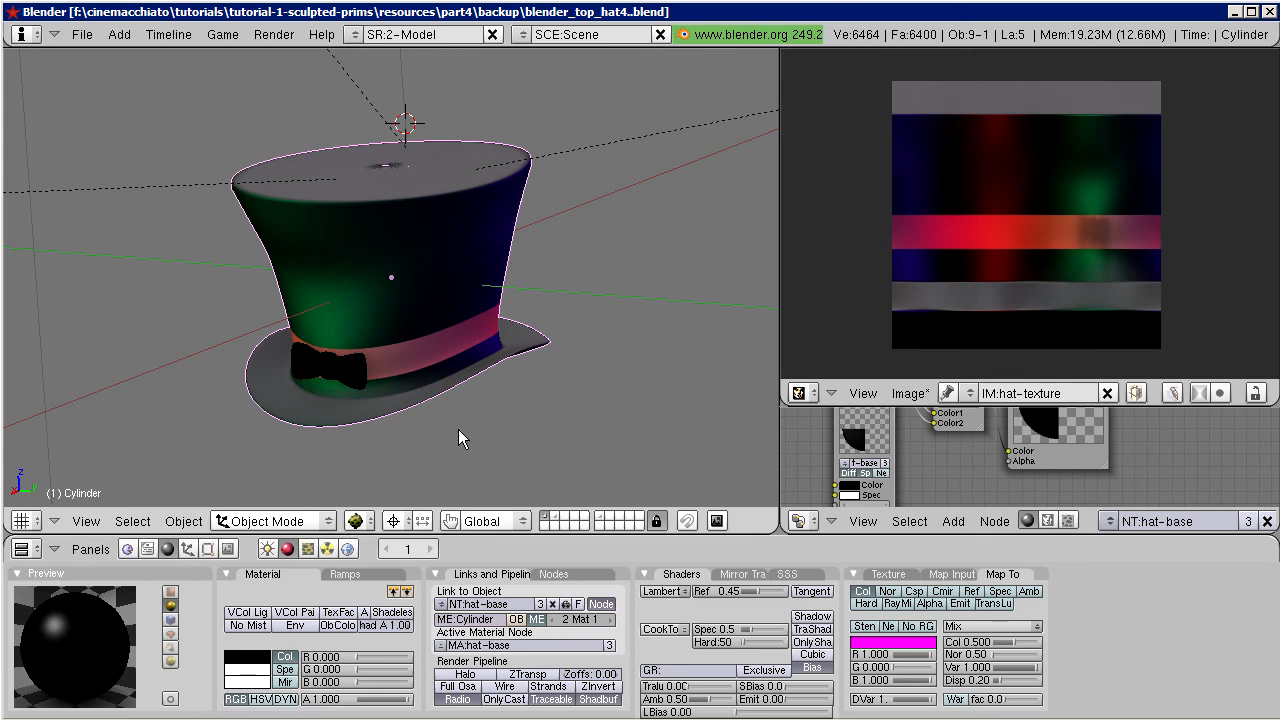
Step: Add a second texture named felt to the hat-base material, below the AO texture
click(208, 549)
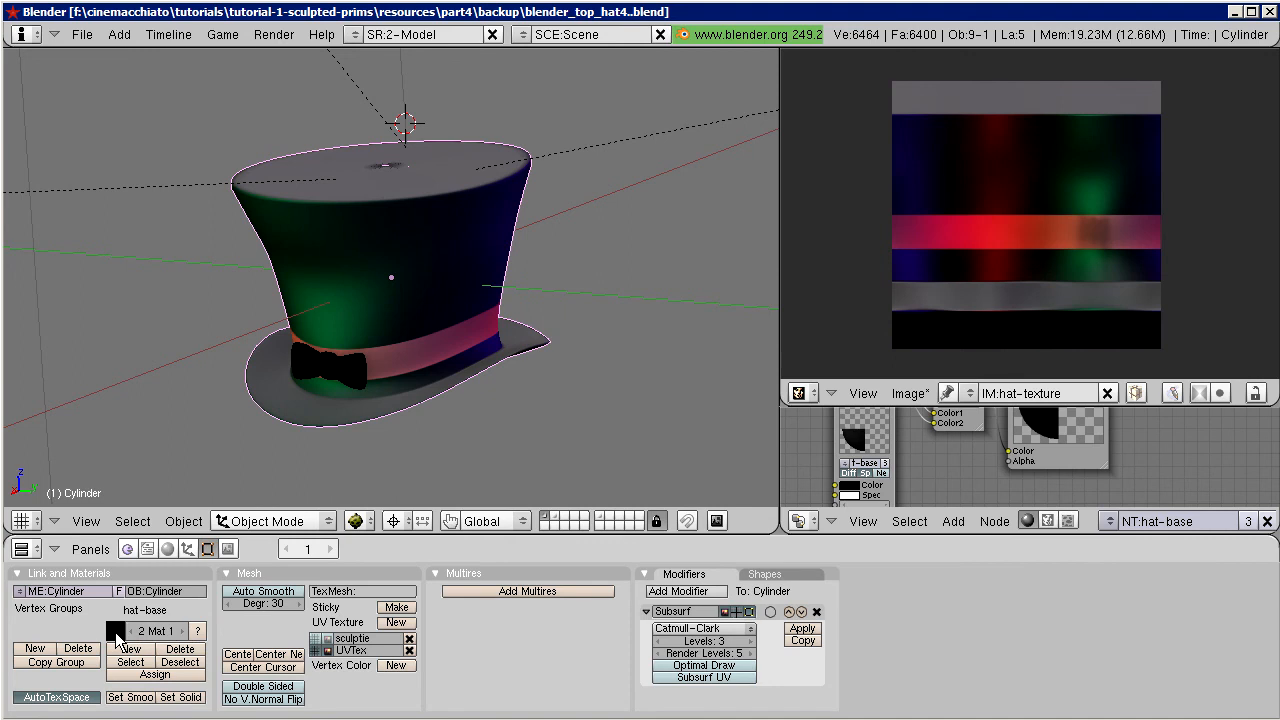
click(167, 549)
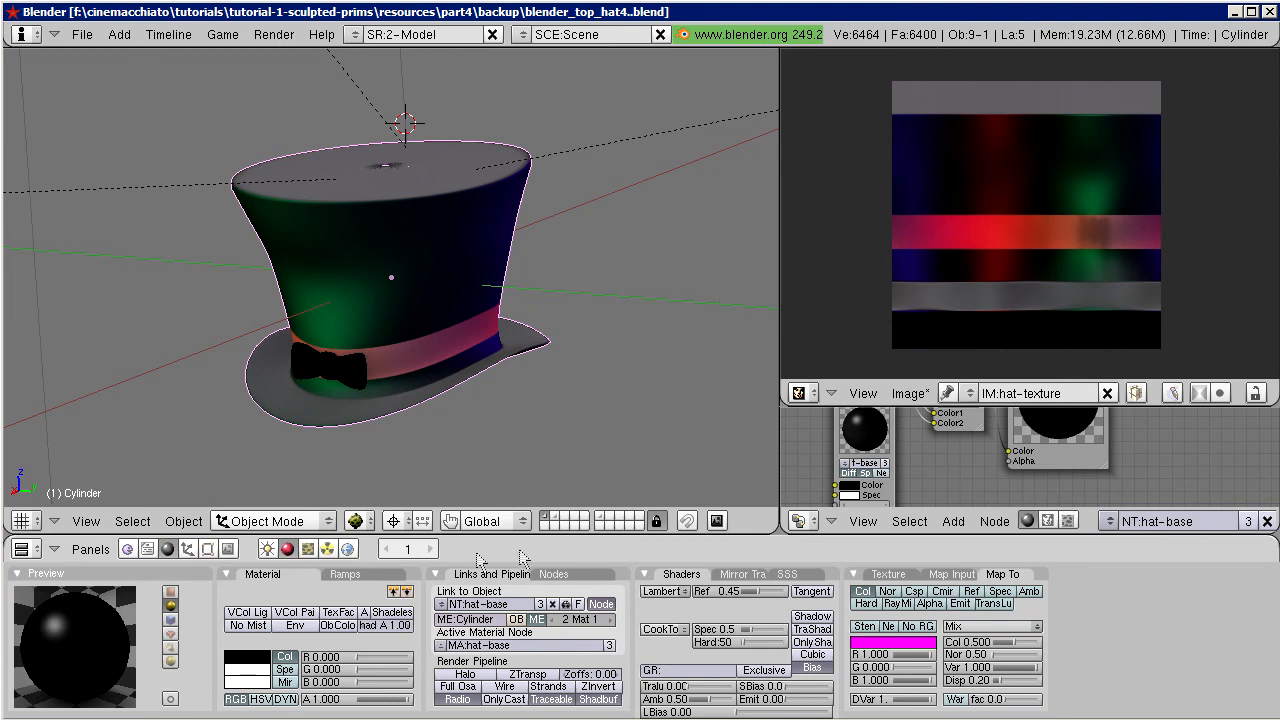
click(887, 575)
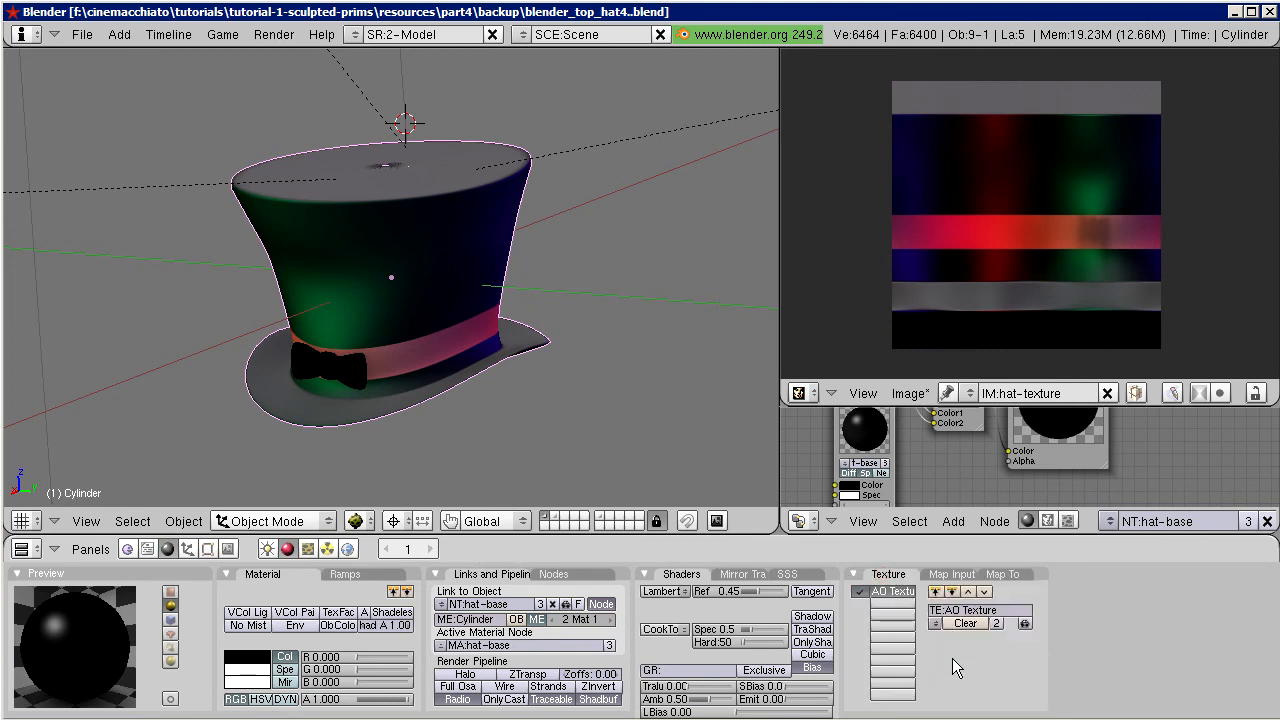
click(892, 603)
click(957, 612)
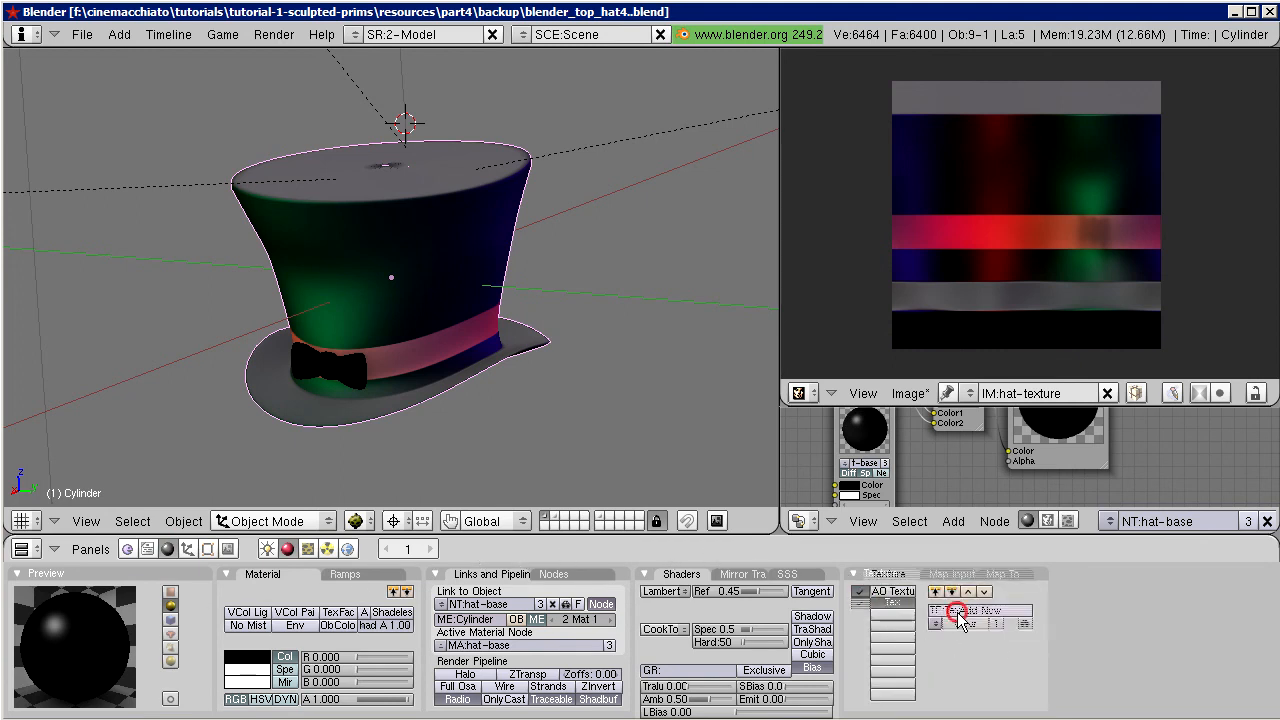
text(felt)
key(Return)
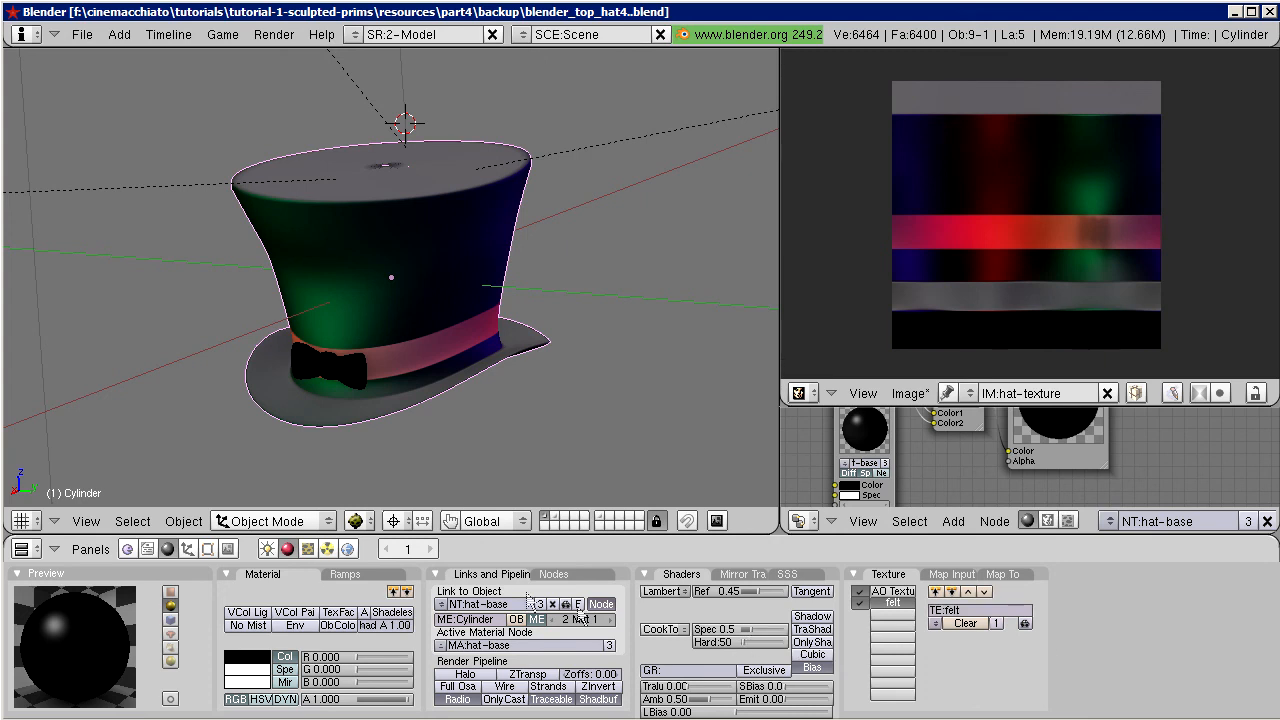
Step: Set the felt texture's type to Voronoi
click(307, 549)
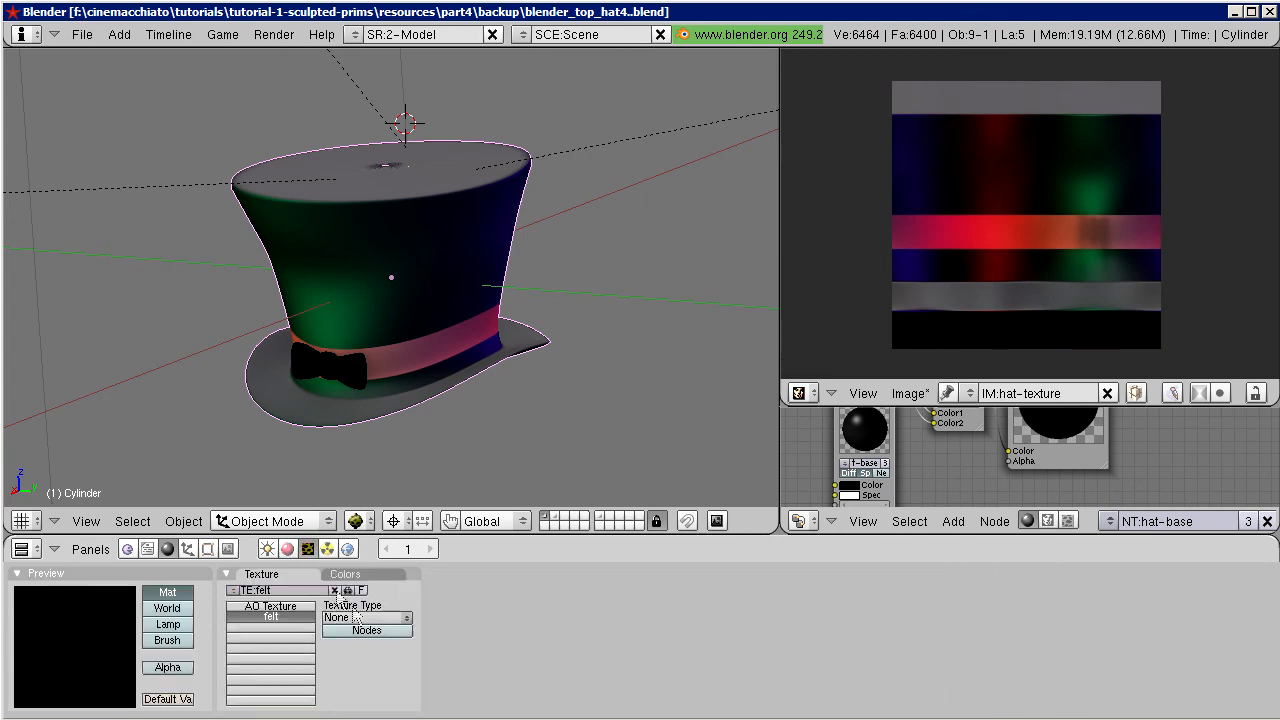
click(406, 620)
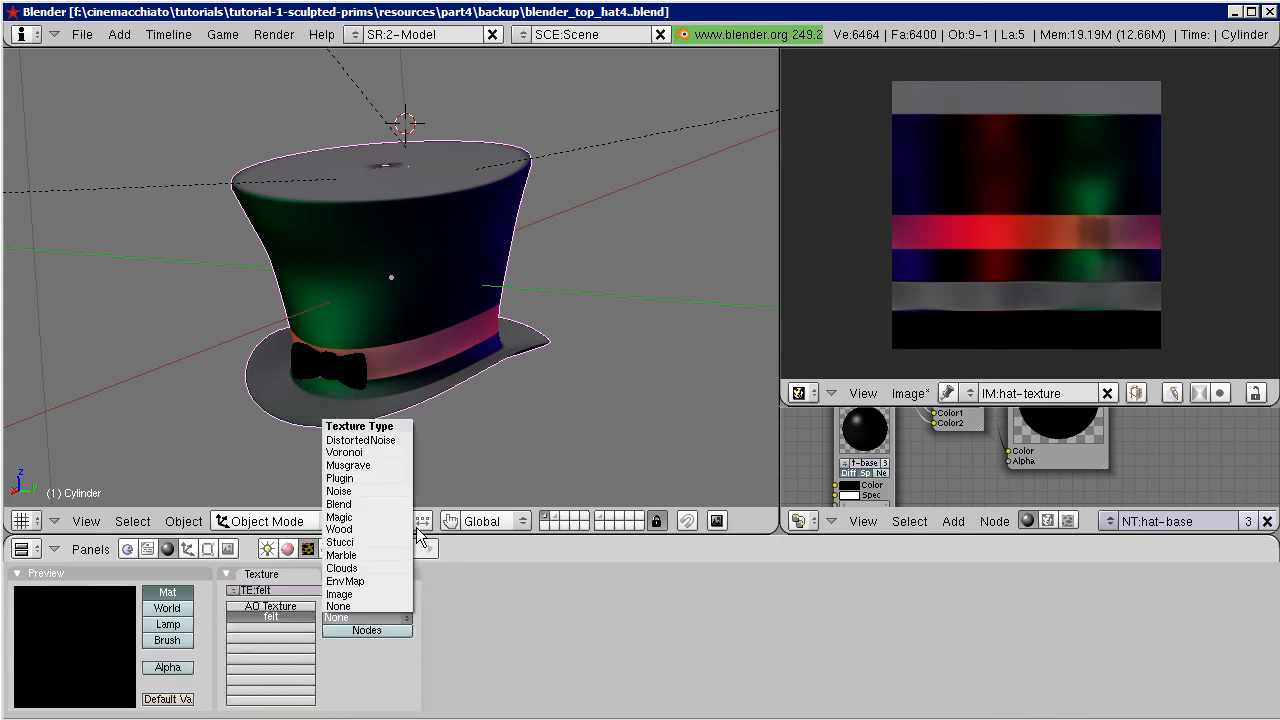
click(392, 454)
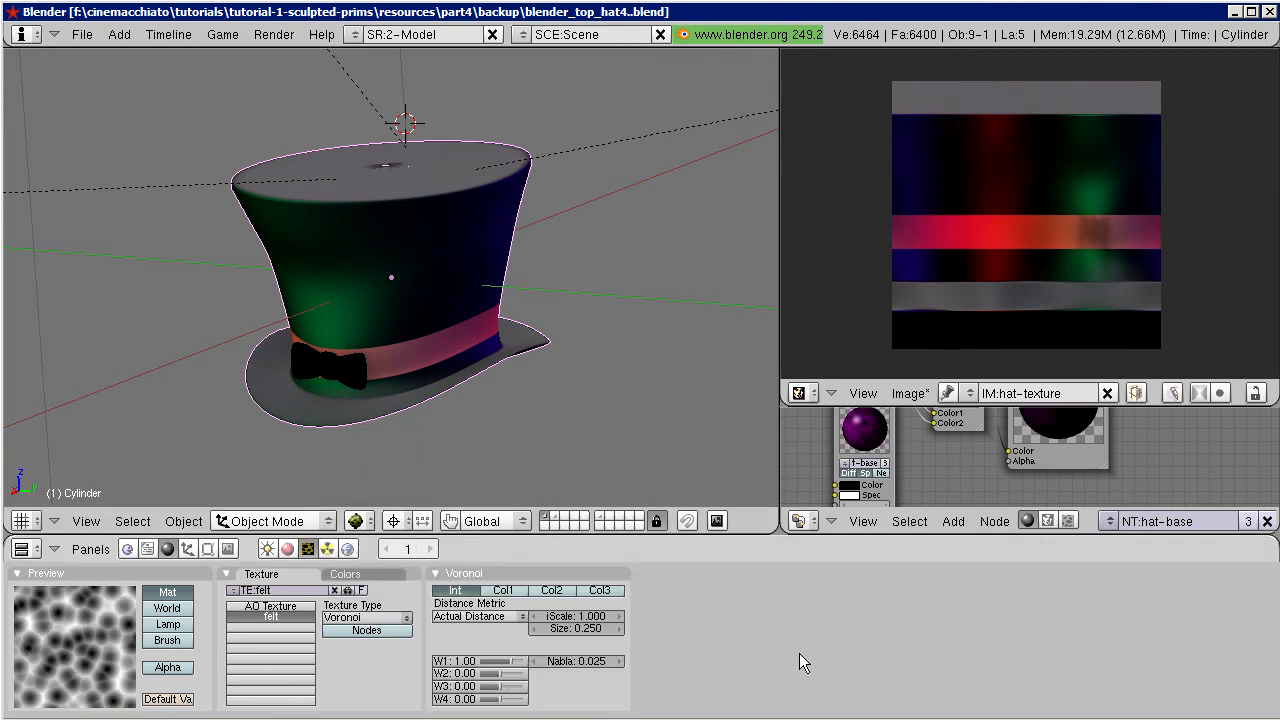
Step: Bake a full render of the hat with the Voronoi felt texture and inspect the pattern from several angles
click(268, 38)
mouse_move(278, 100)
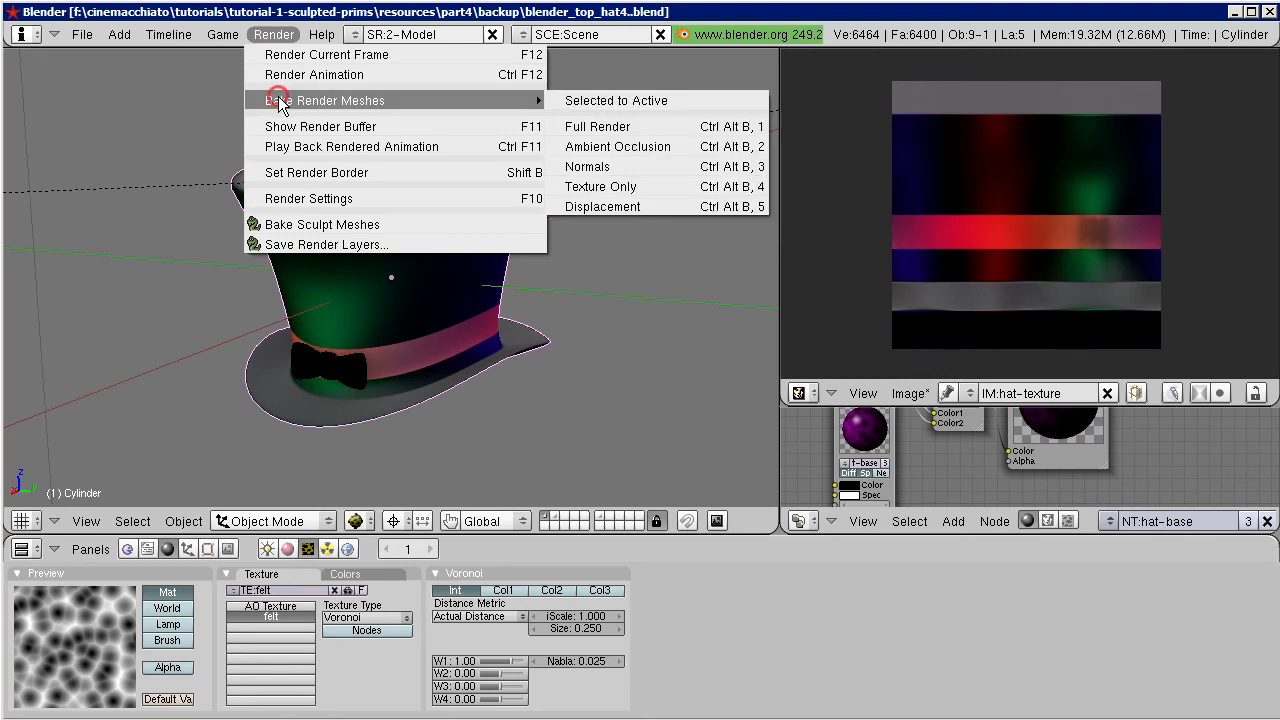
click(614, 134)
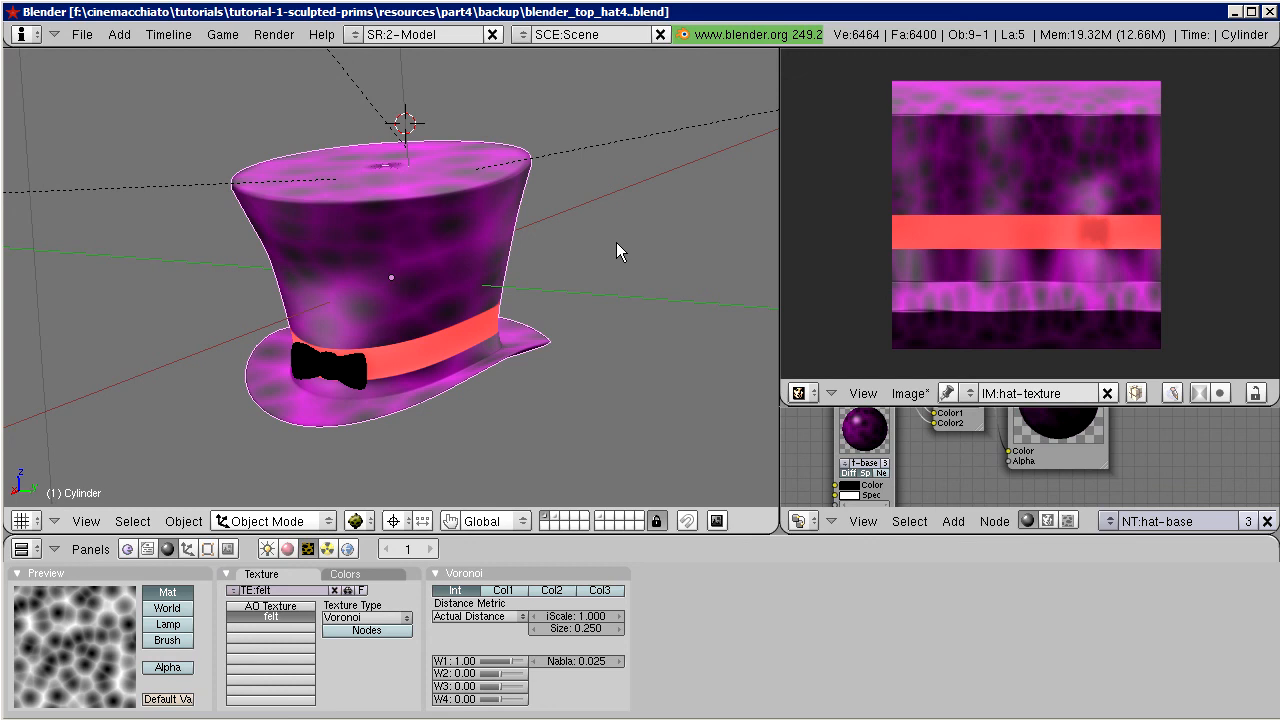
scroll(362, 319, up, 4)
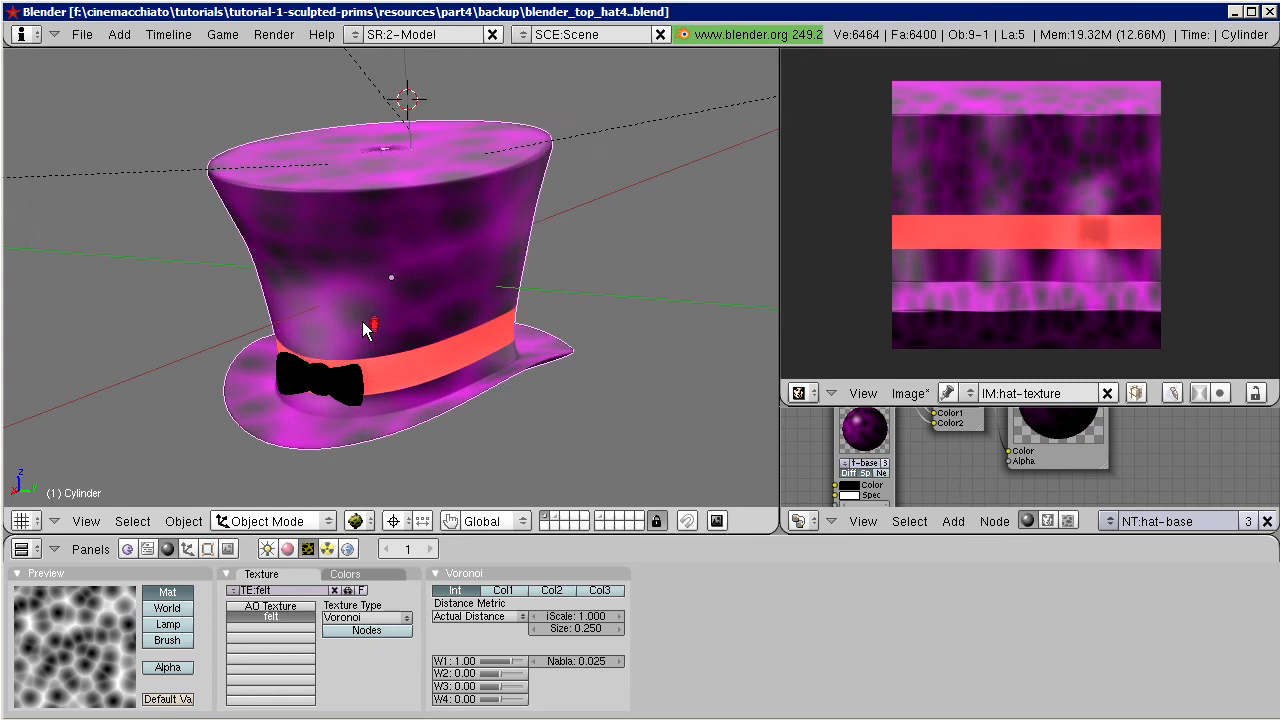
middle_drag(391, 308, 423, 312)
mouse_move(506, 313)
middle_down()
mouse_move(534, 309)
mouse_move(509, 306)
mouse_move(505, 288)
middle_up()
click(505, 288)
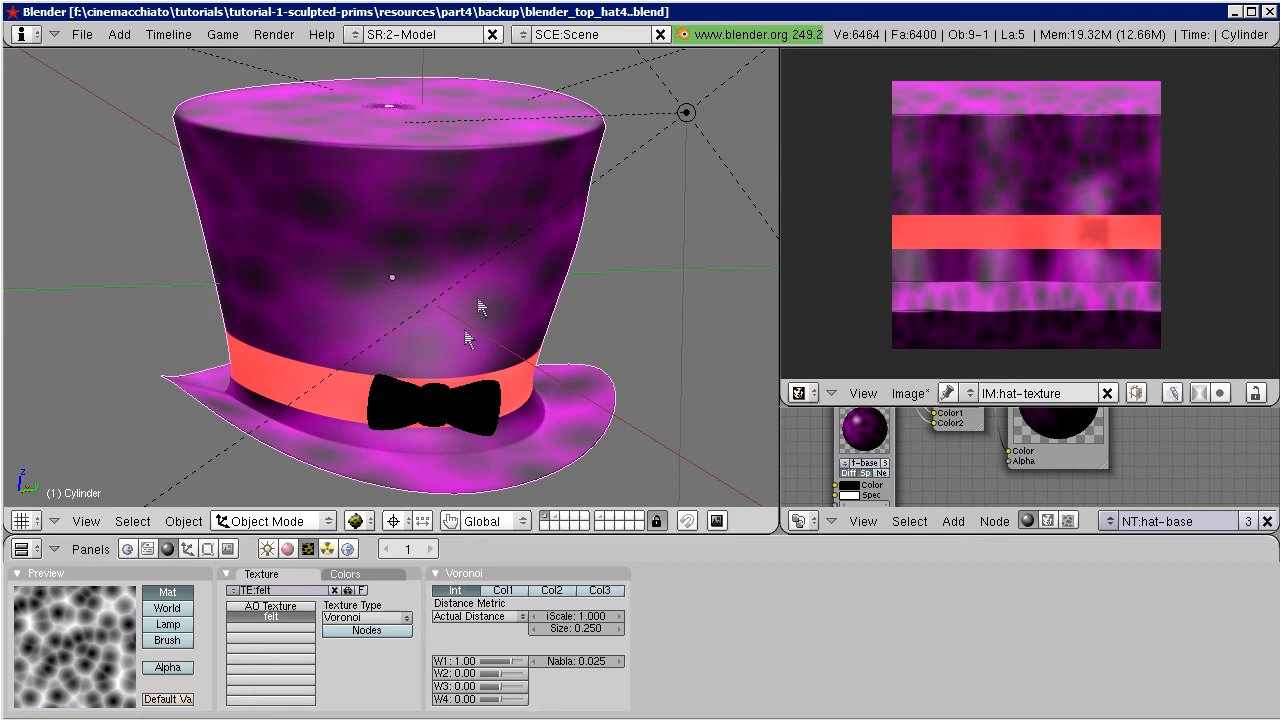
Step: Set the Voronoi size of the felt texture to 0.020
click(568, 636)
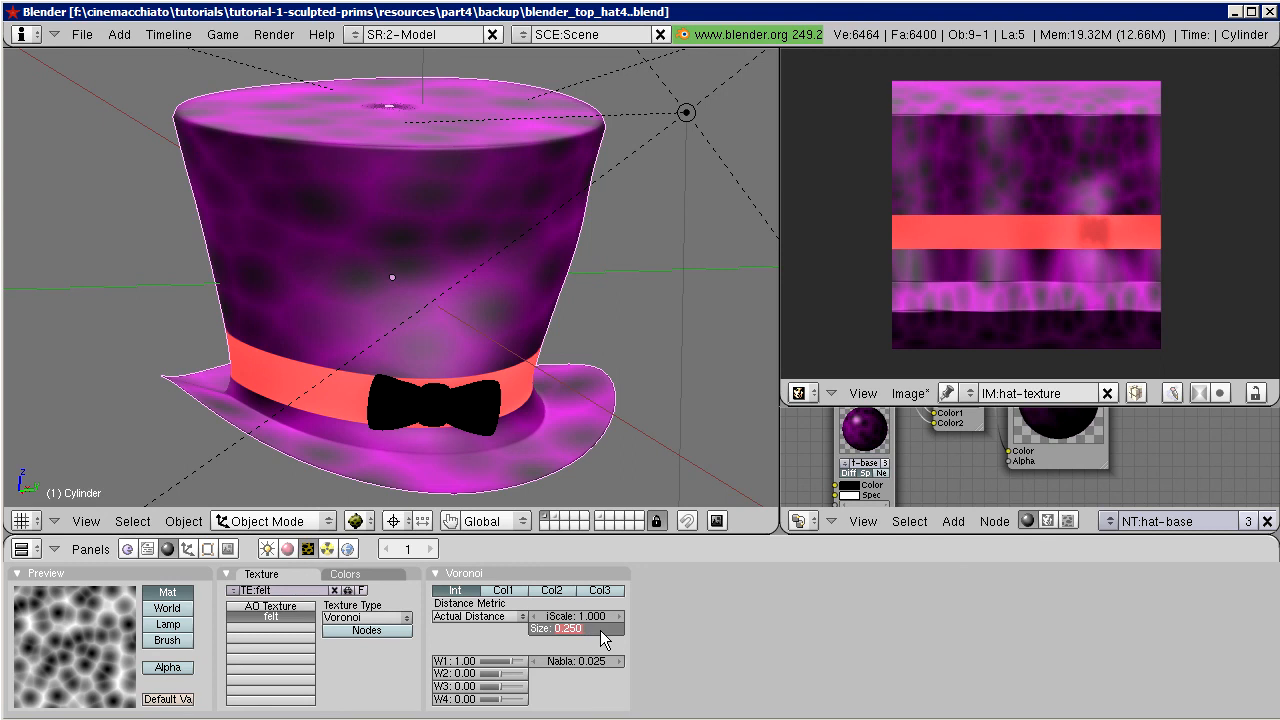
text(0)
key(Return)
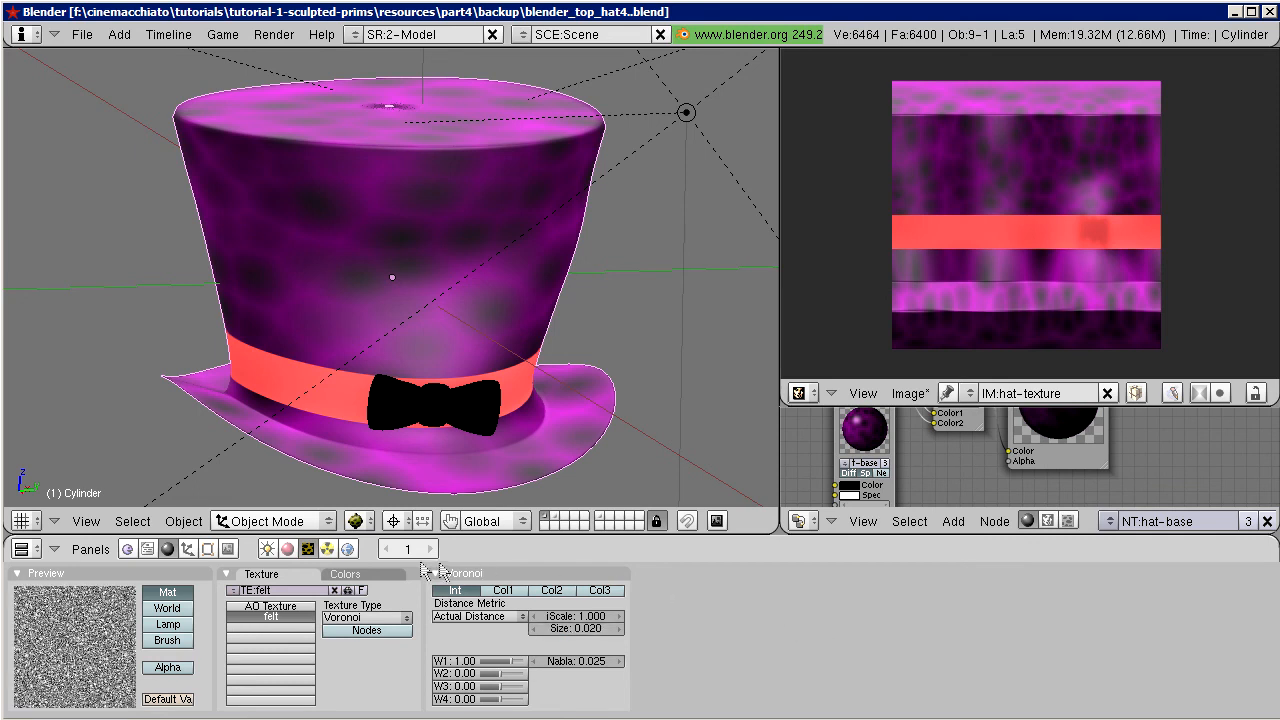
Step: Change the felt texture's mapping colour in the hat-base material to white, FFFFFF
click(287, 549)
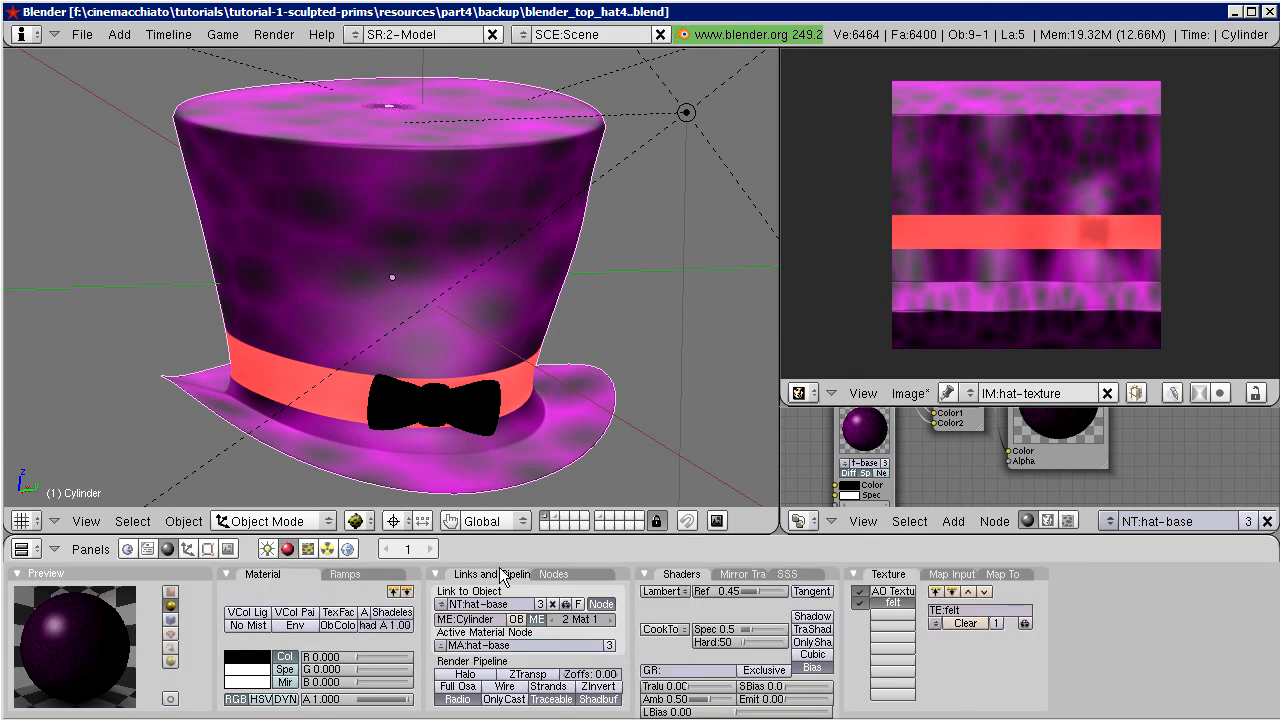
click(1014, 575)
click(910, 641)
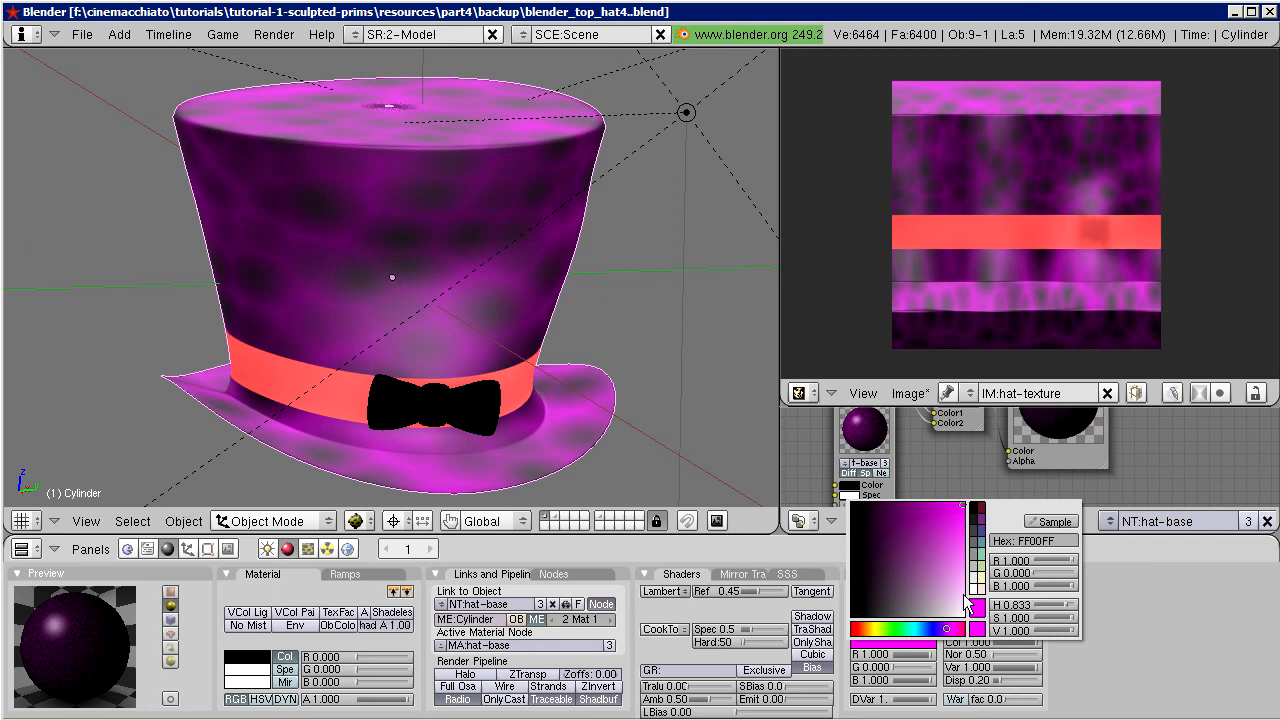
click(973, 590)
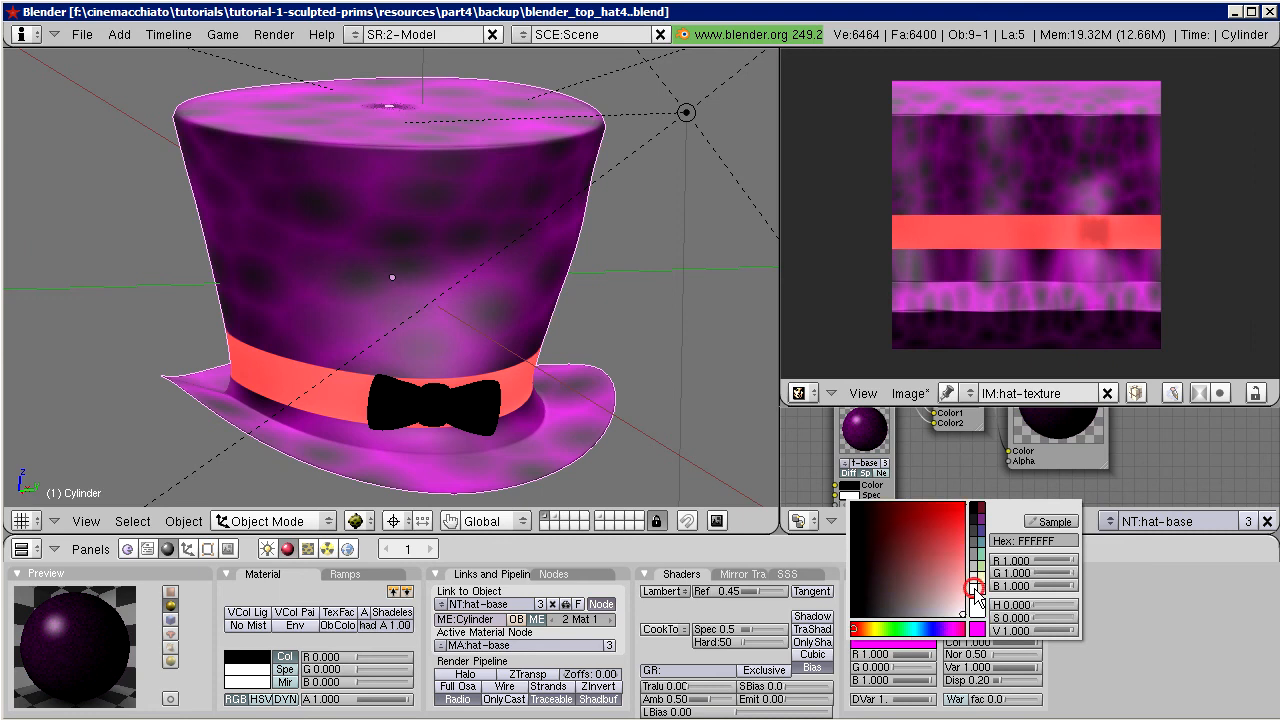
Step: Bake a full render of the hat with the finer white felt pattern and check its surface
click(260, 36)
mouse_move(285, 102)
click(605, 126)
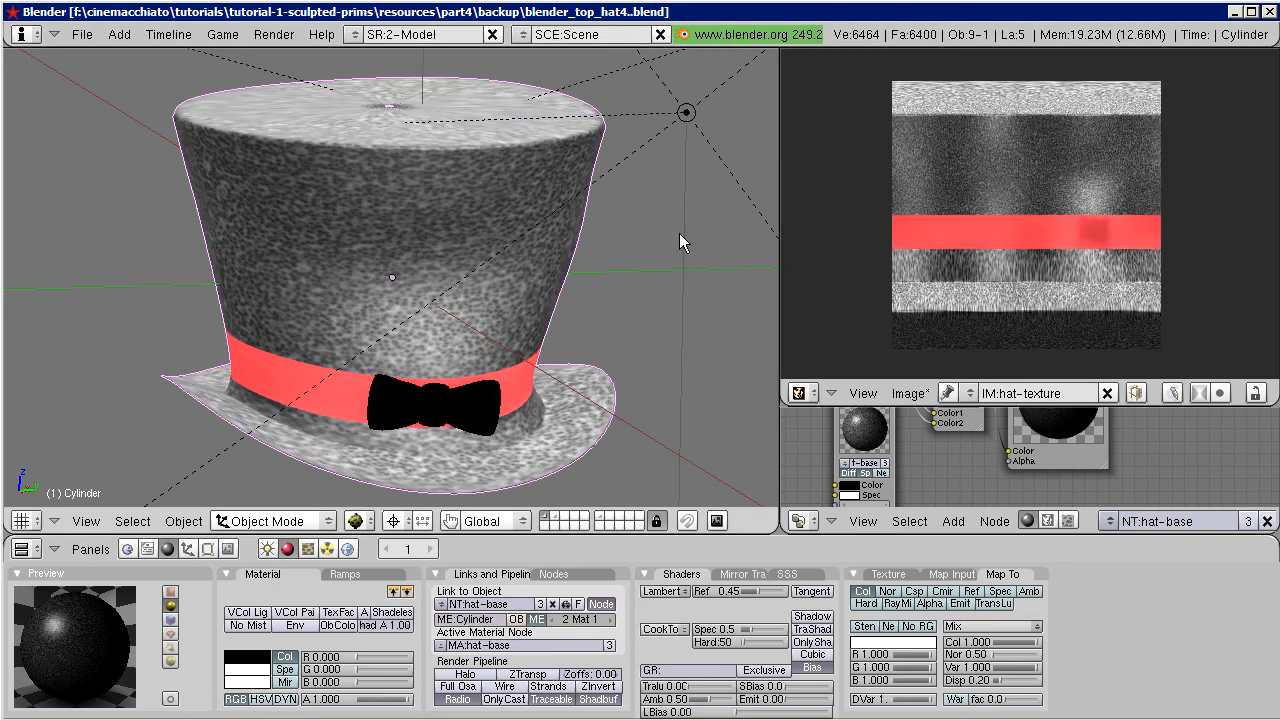
middle_drag(455, 362, 533, 298)
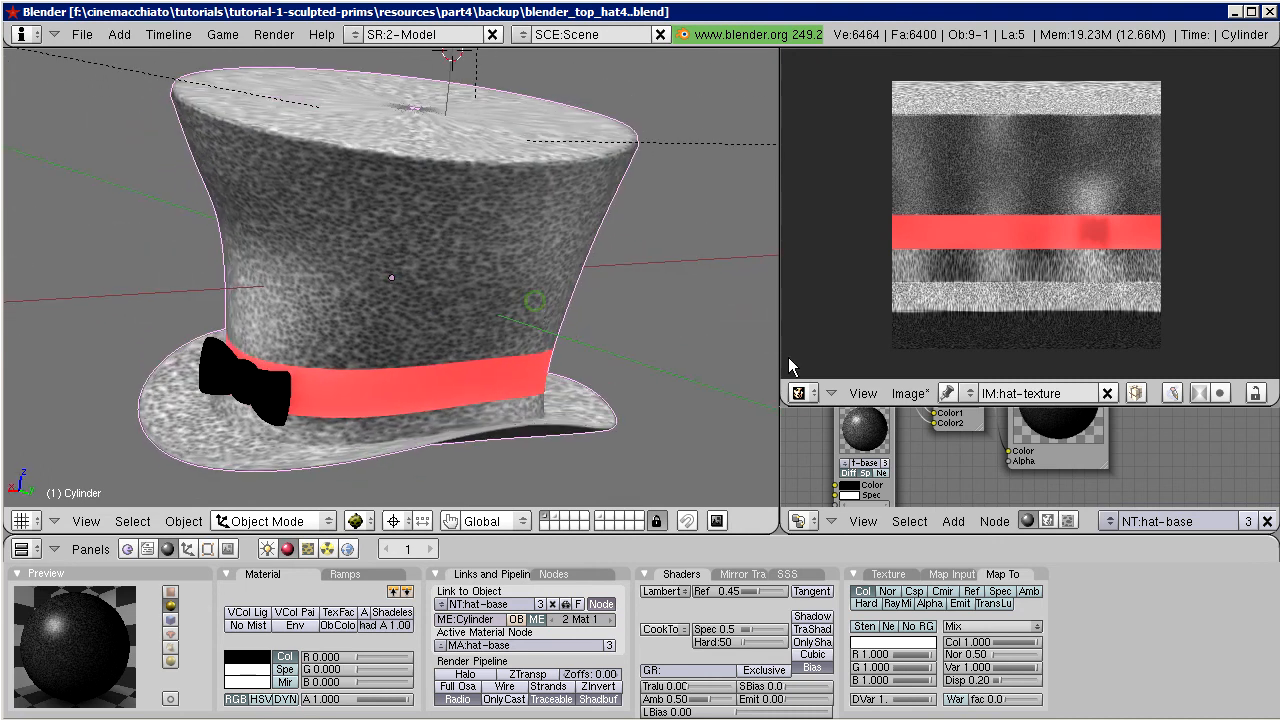
Step: Set the felt texture's input mapping size to 40 on the X, Y and Z axes
click(956, 575)
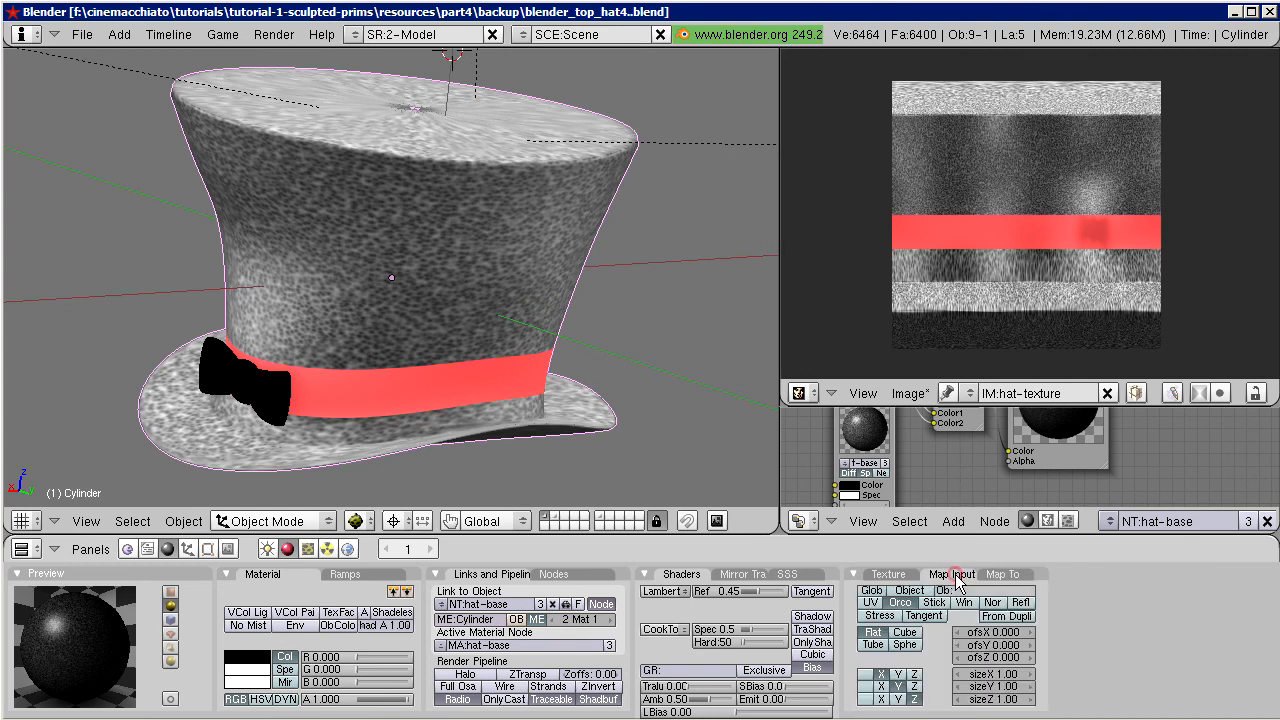
click(985, 675)
text(40)
key(Tab)
text(40)
key(Tab)
text(40)
key(Return)
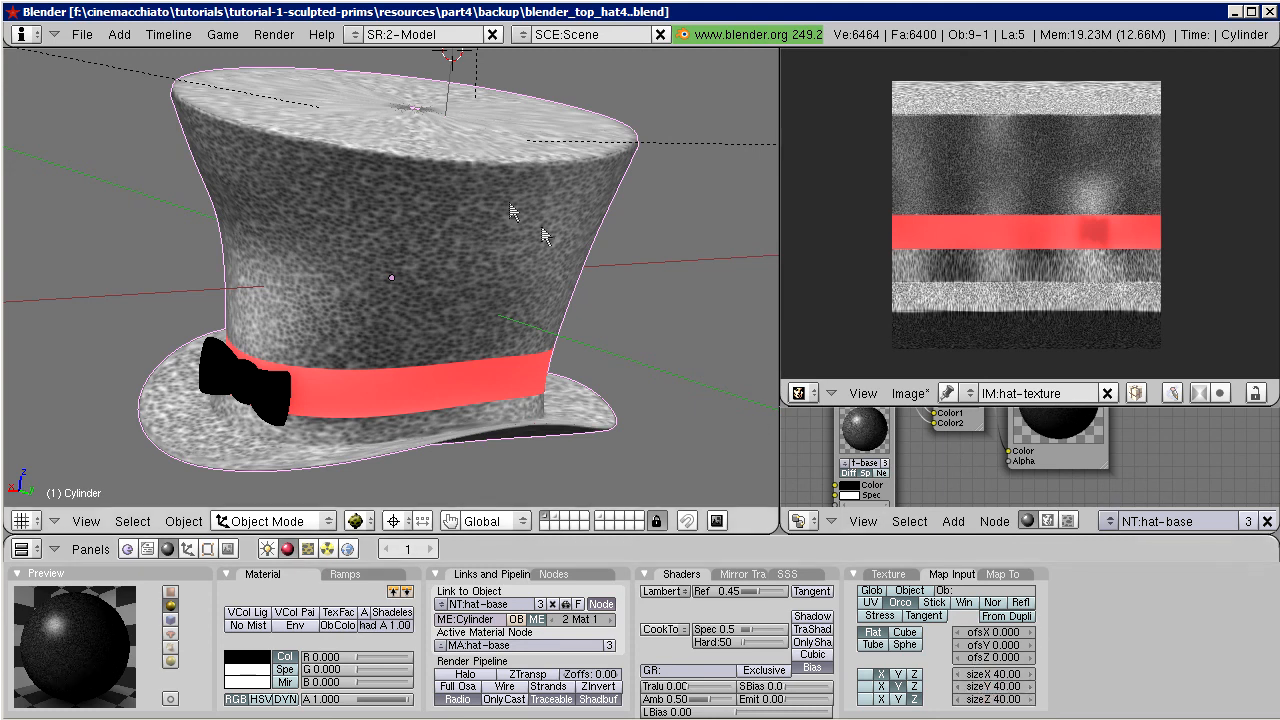
Step: Bake a full render of the hat with the rescaled felt texture and examine the grain on the crown and brim
click(278, 36)
mouse_move(278, 100)
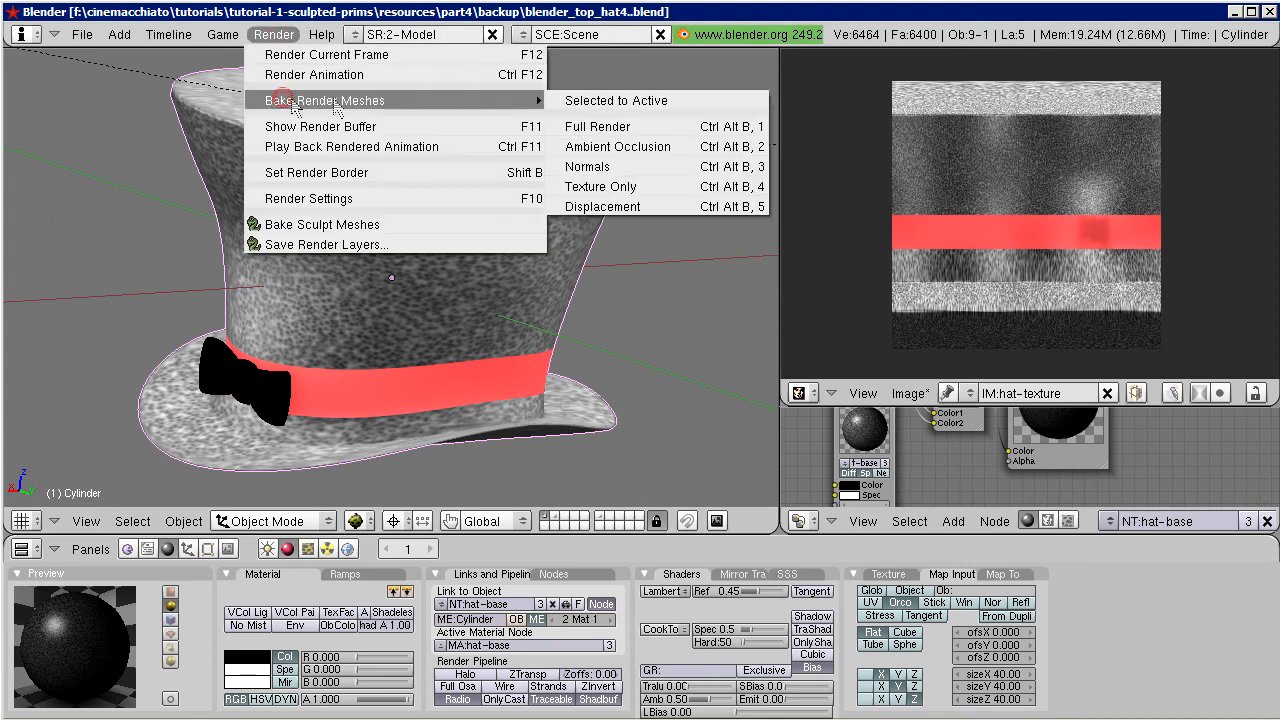
click(620, 128)
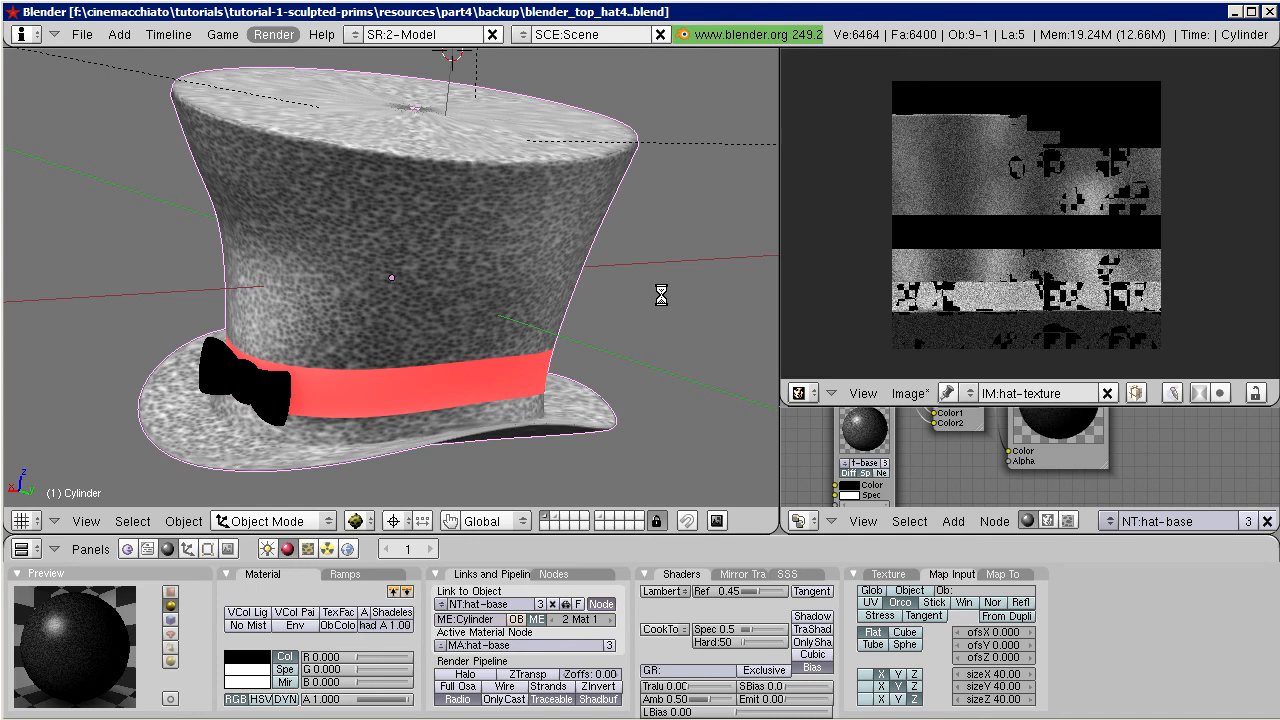
middle_drag(451, 320, 425, 346)
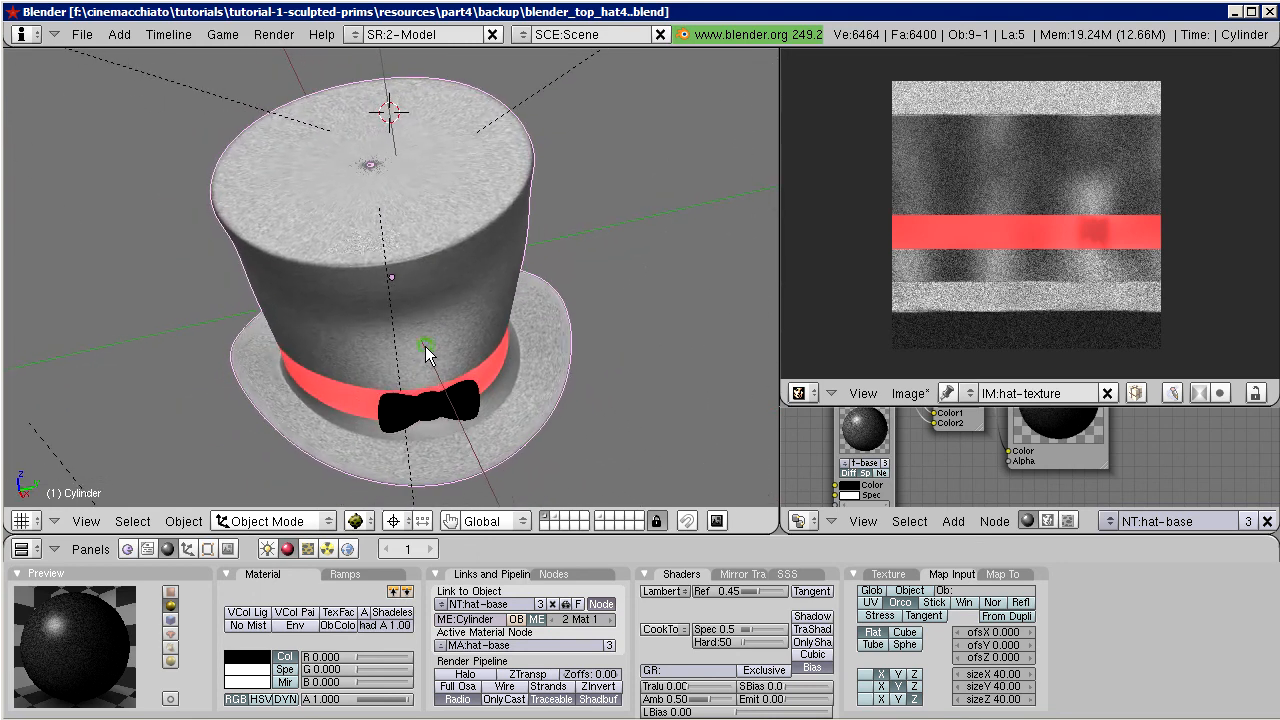
middle_drag(560, 340, 489, 337)
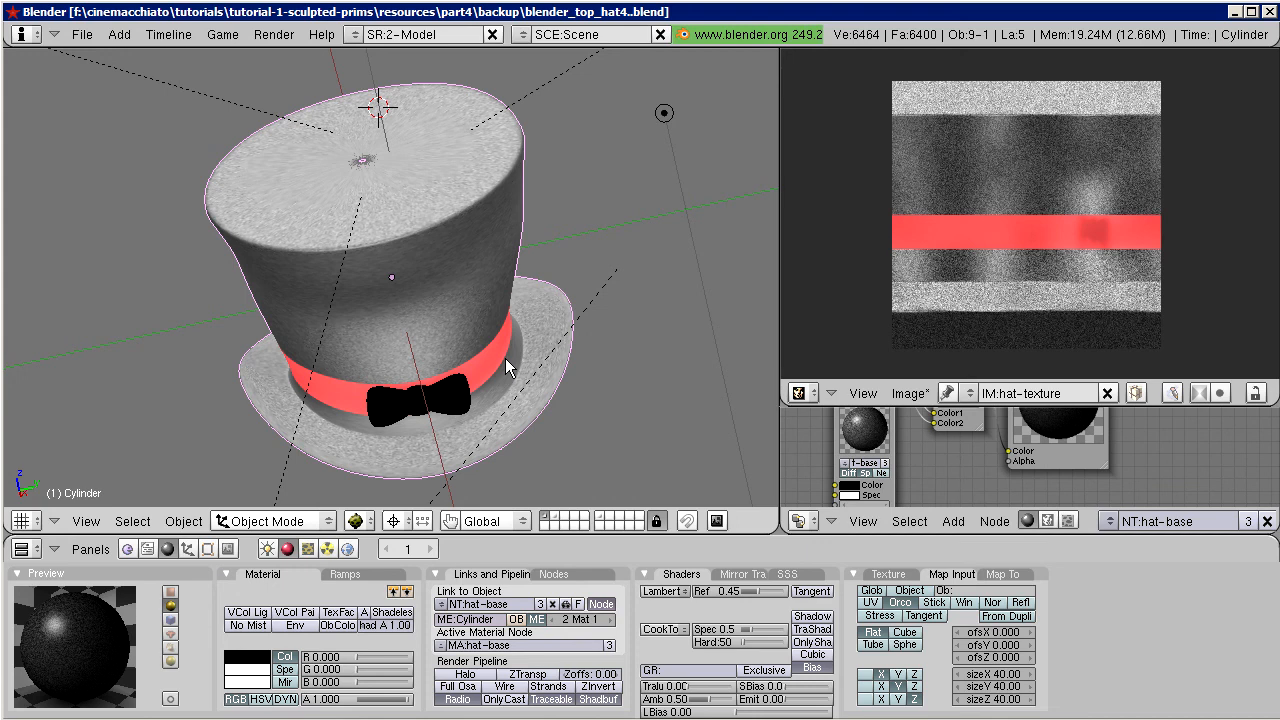
Step: Make the felt texture affect the material's normals instead of its colour, with a Nor strength of 1.5
click(1001, 574)
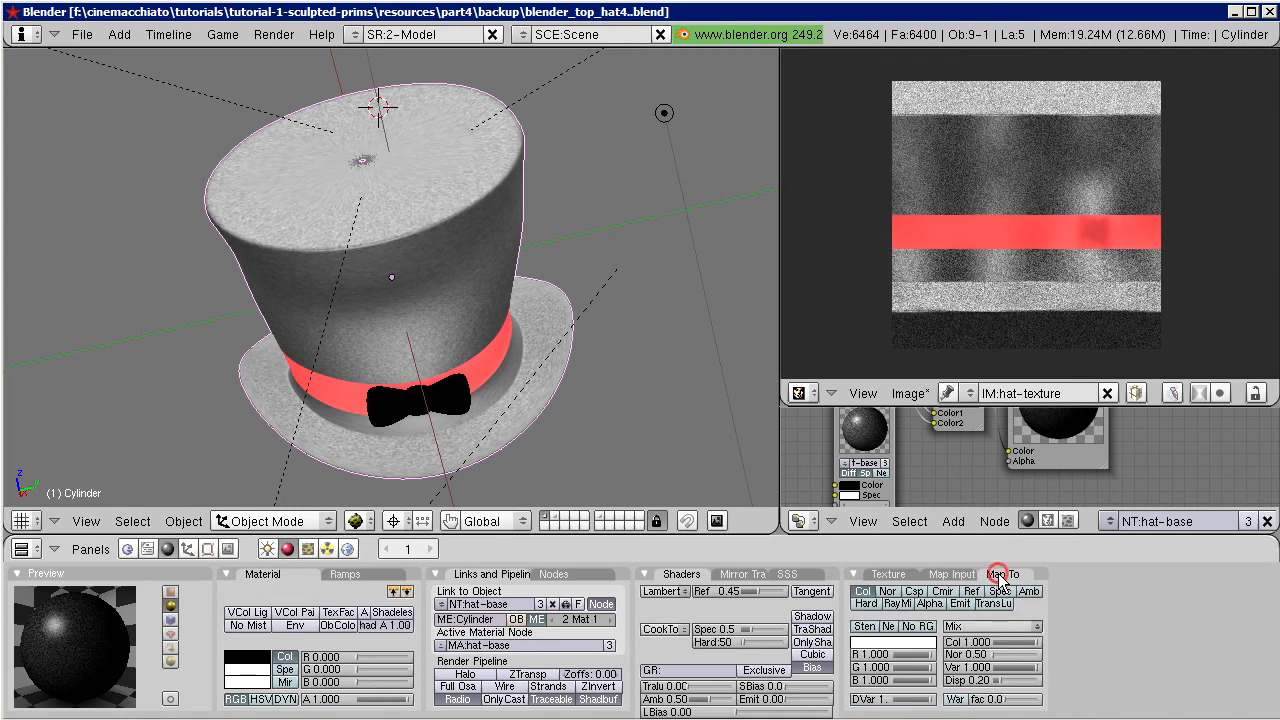
click(886, 592)
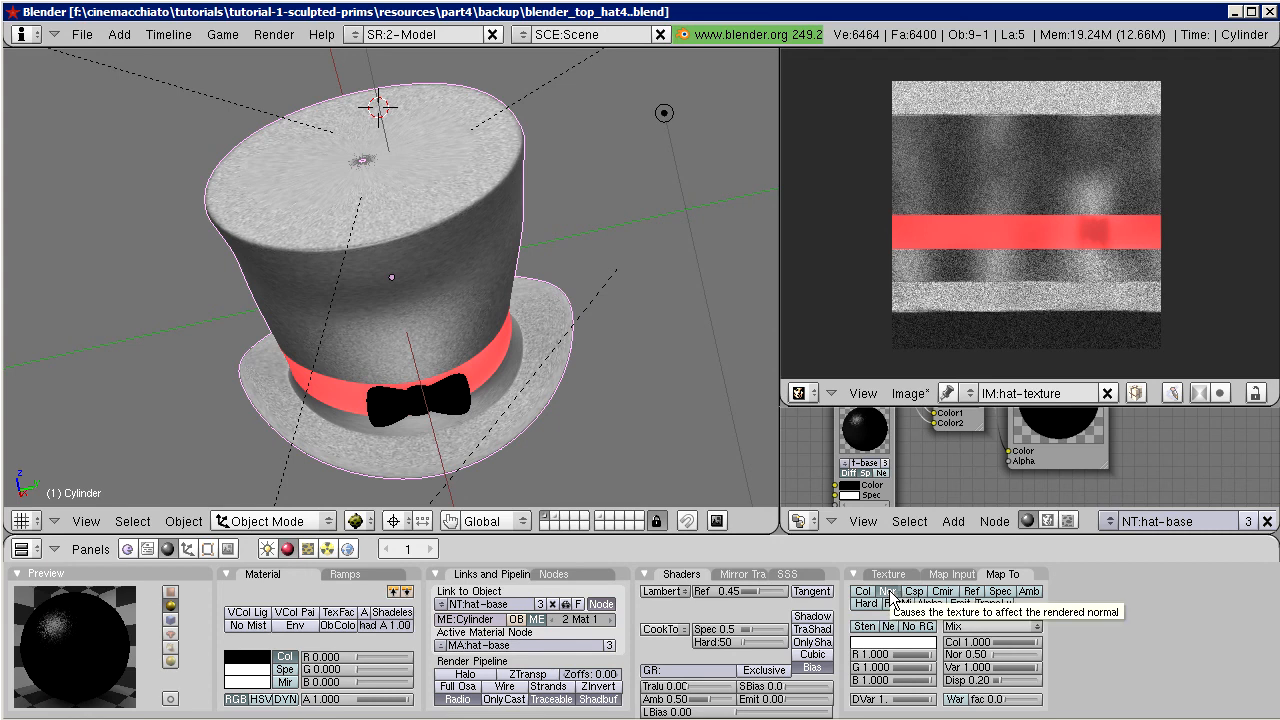
click(968, 655)
text(1.5)
key(Return)
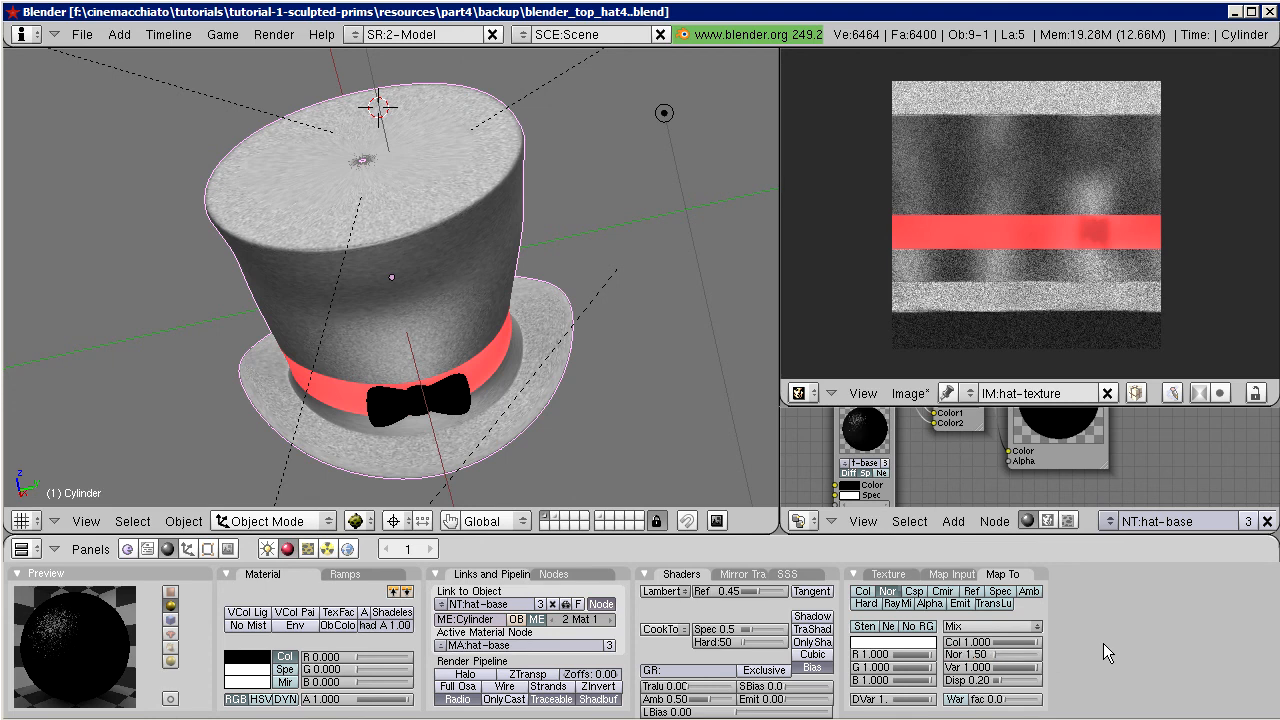
Step: Bake a full render of the hat with the normal-mapped felt texture and check the crown's surface
click(273, 34)
mouse_move(271, 100)
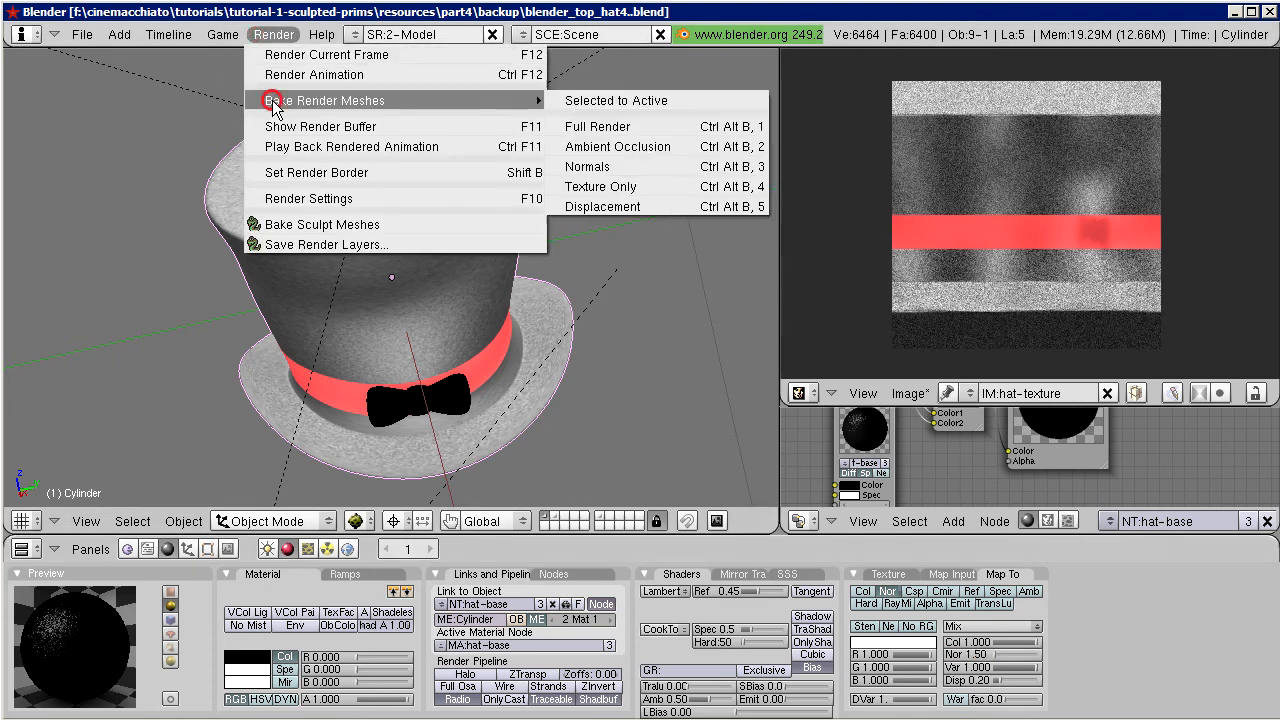
click(634, 123)
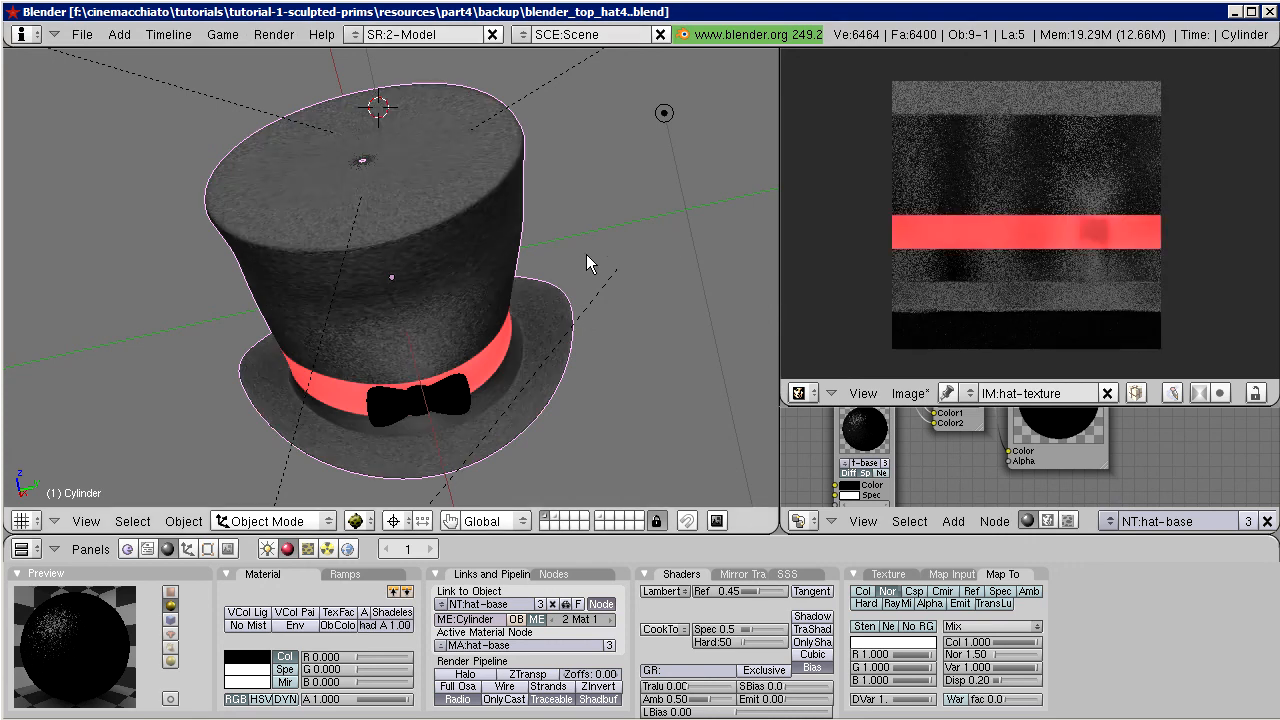
middle_drag(414, 320, 411, 287)
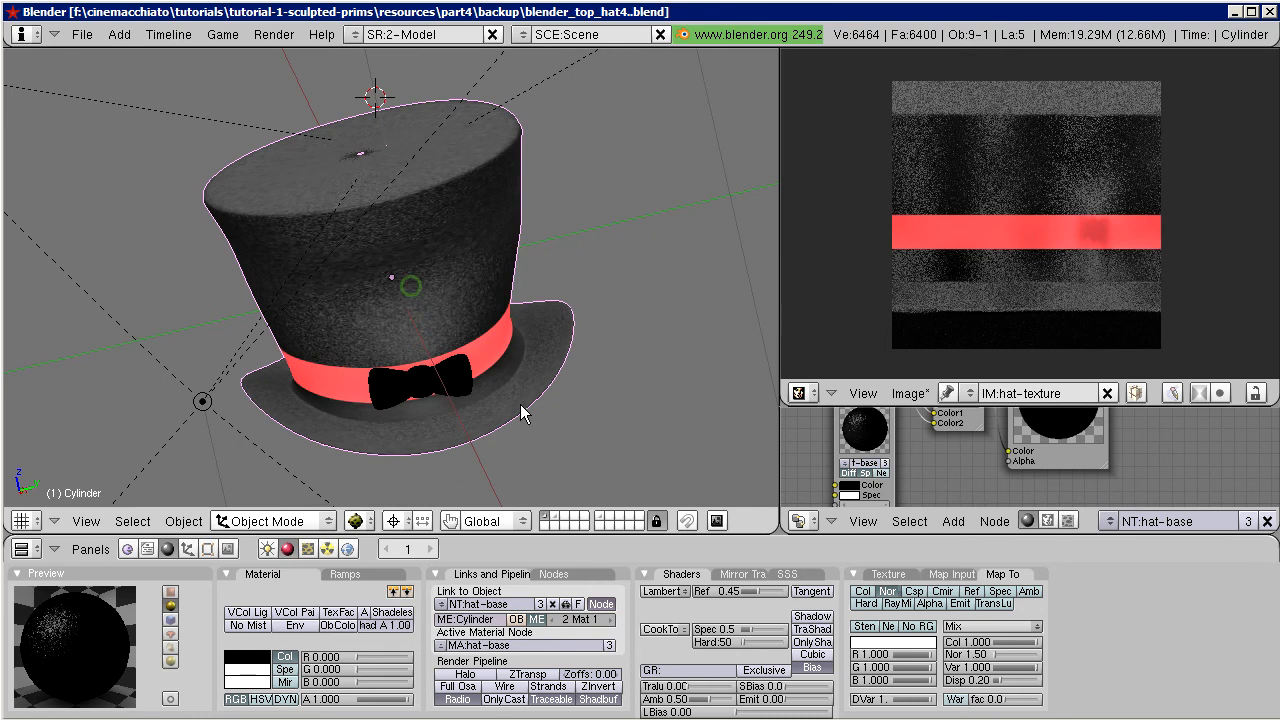
Step: Set the hat-base material's specularity to 0.2
drag(722, 632, 731, 640)
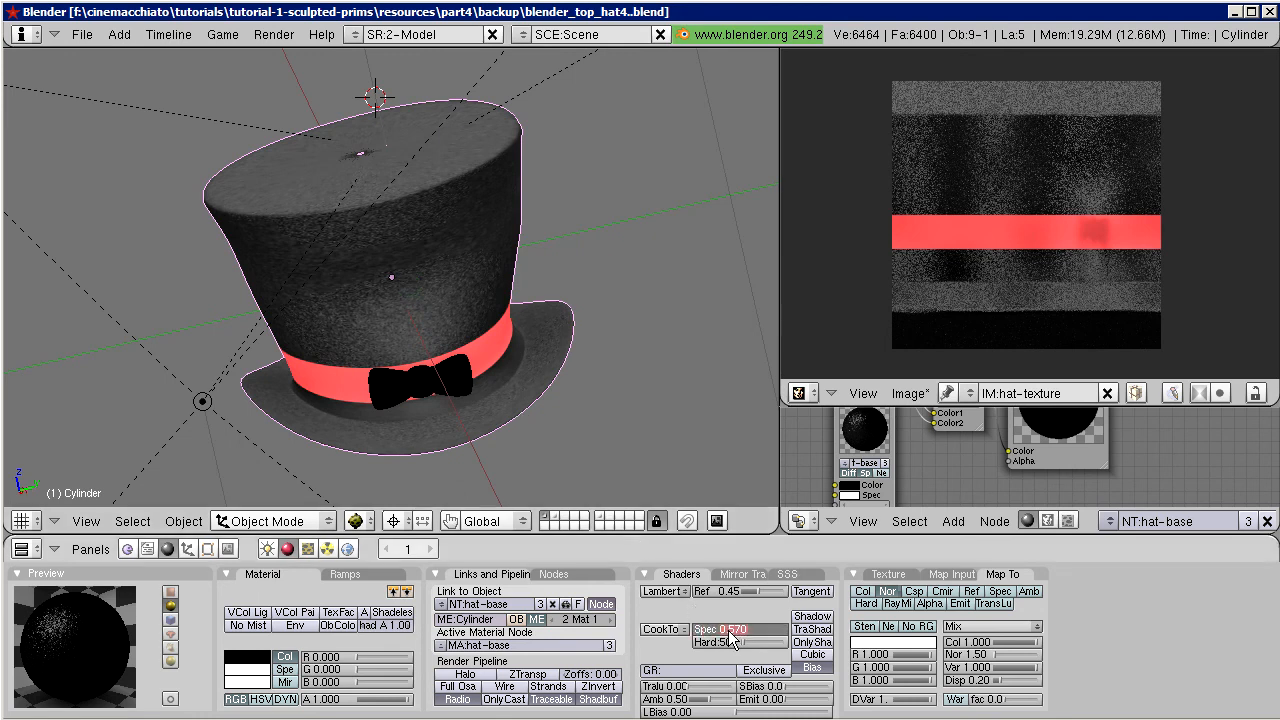
text(0.2)
key(Return)
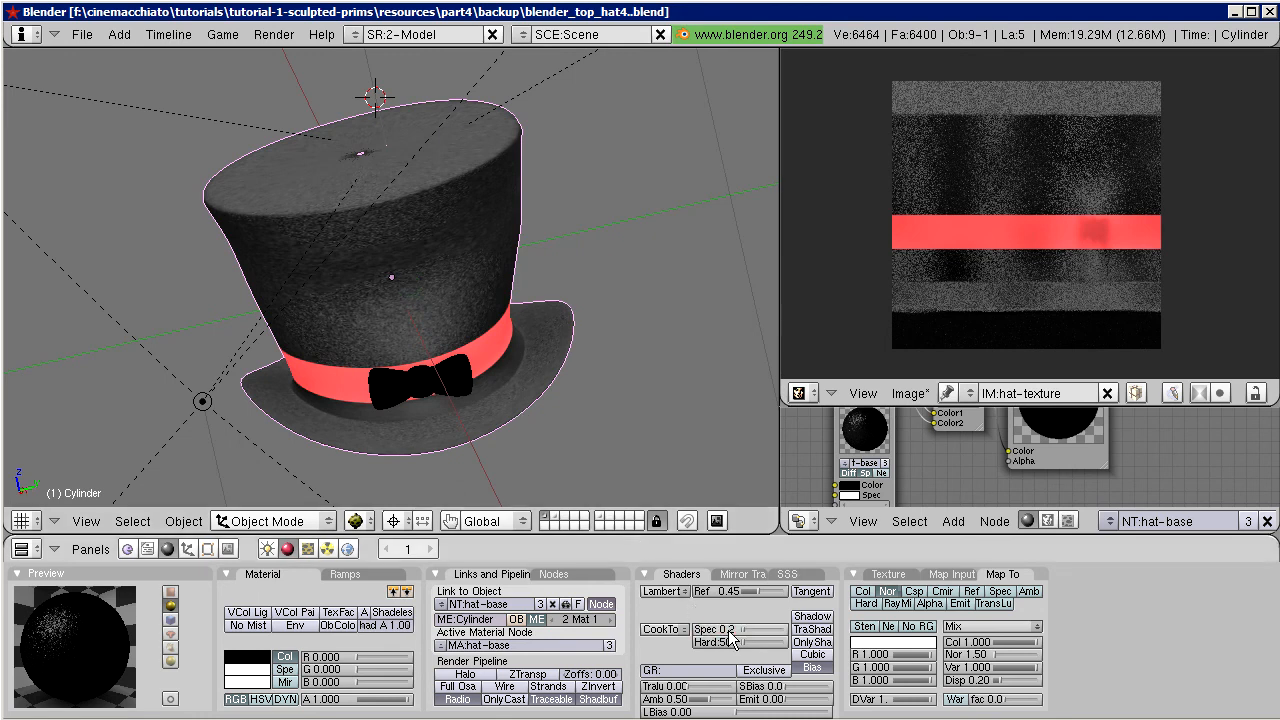
Step: Bake a full render of the hat with the reduced specularity and examine the felt grain and its mesh
click(270, 35)
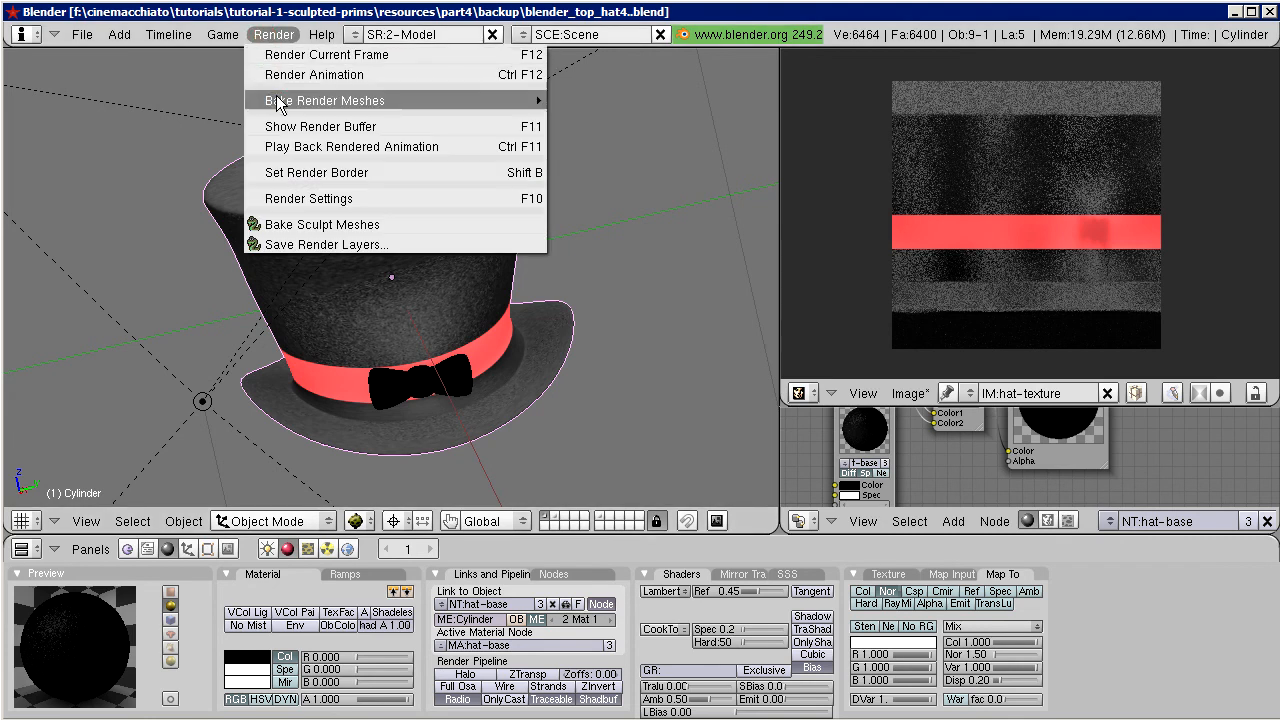
mouse_move(280, 100)
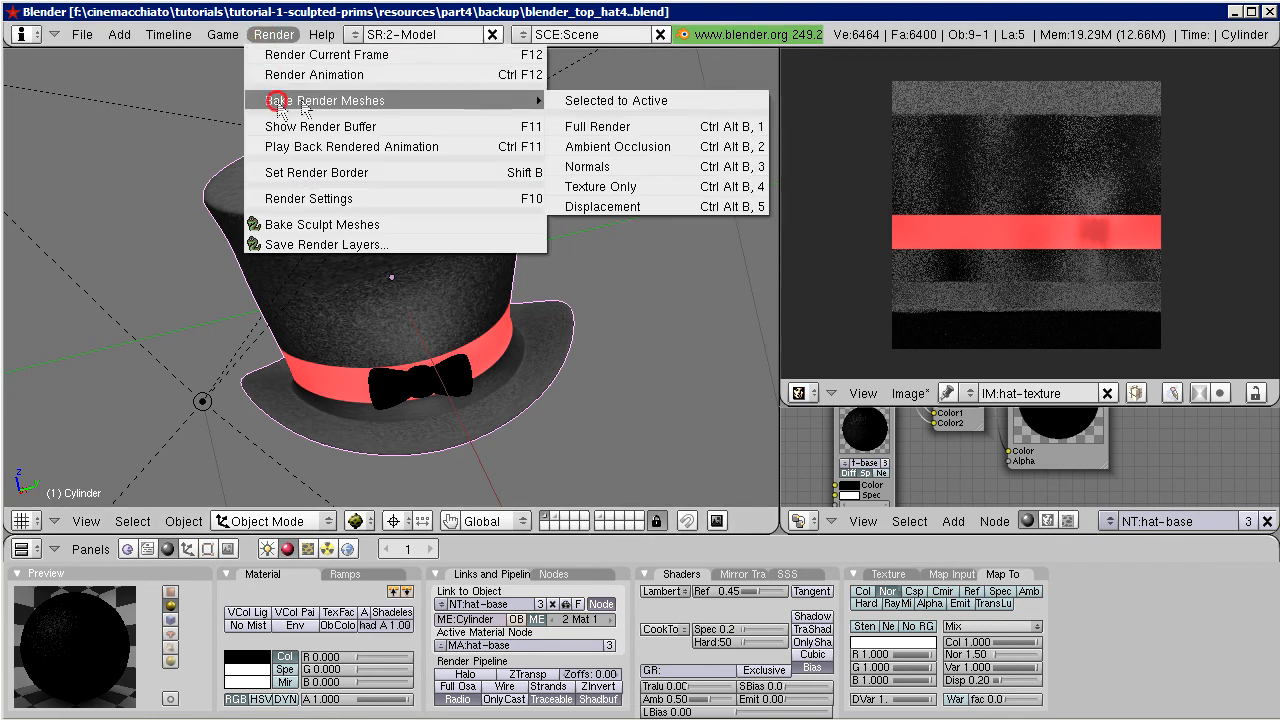
click(649, 127)
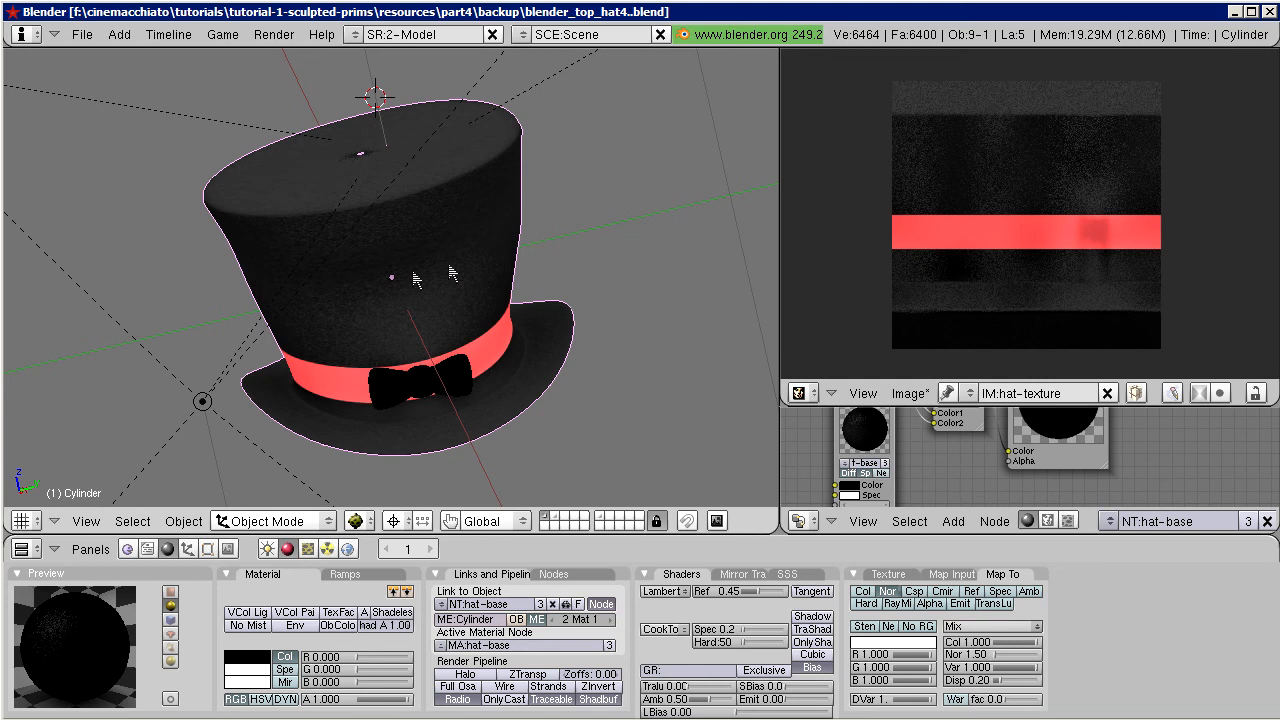
scroll(392, 282, up, 3)
middle_drag(376, 306, 494, 333)
click(545, 280)
middle_drag(571, 371, 557, 424)
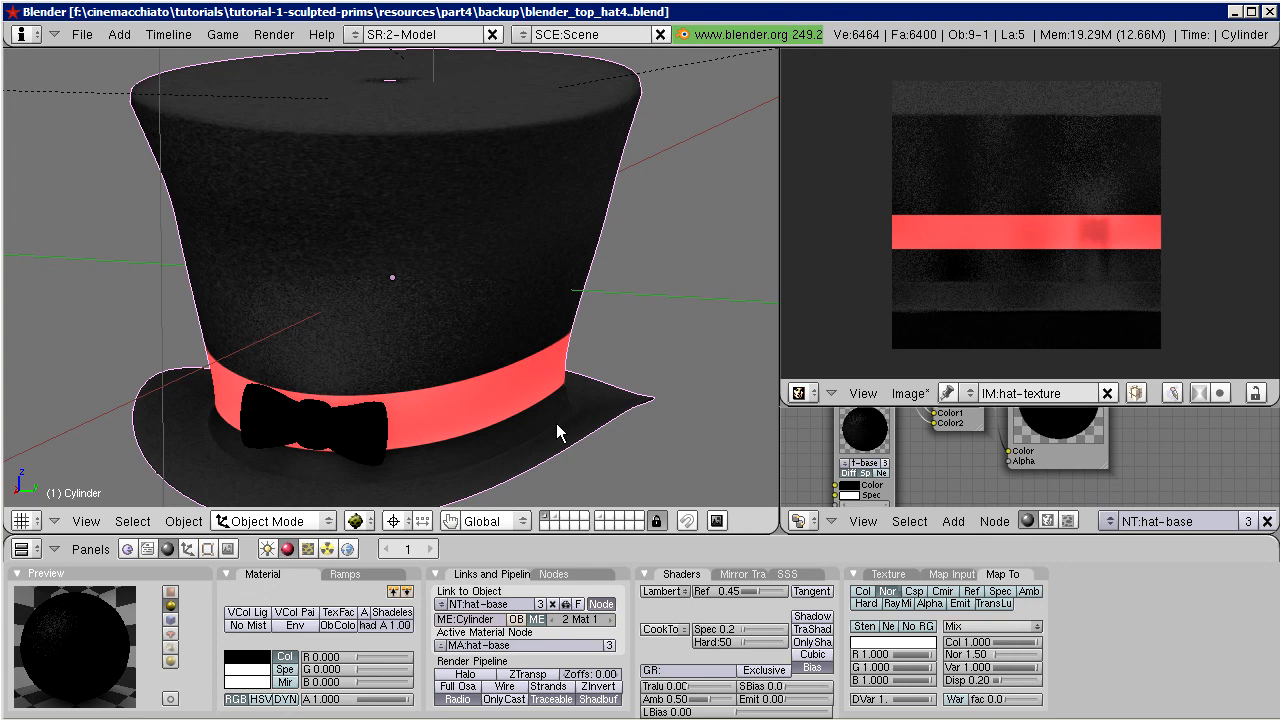
key(Tab)
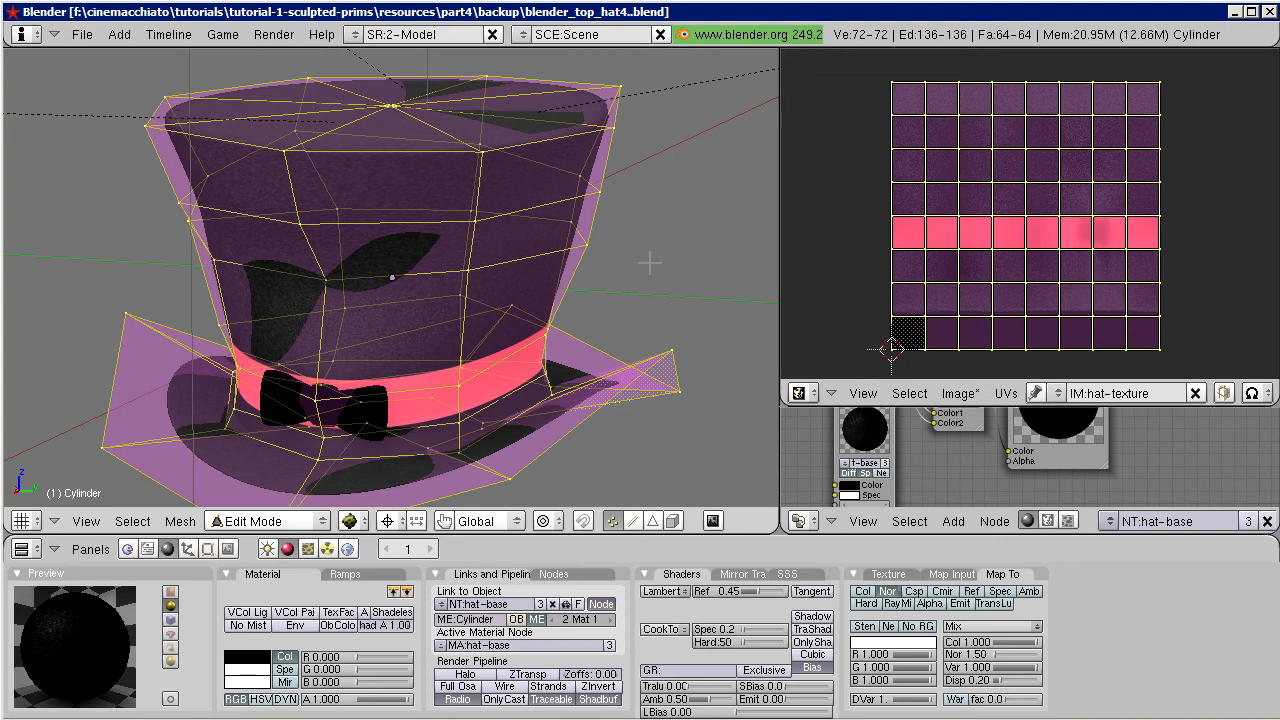
key(Tab)
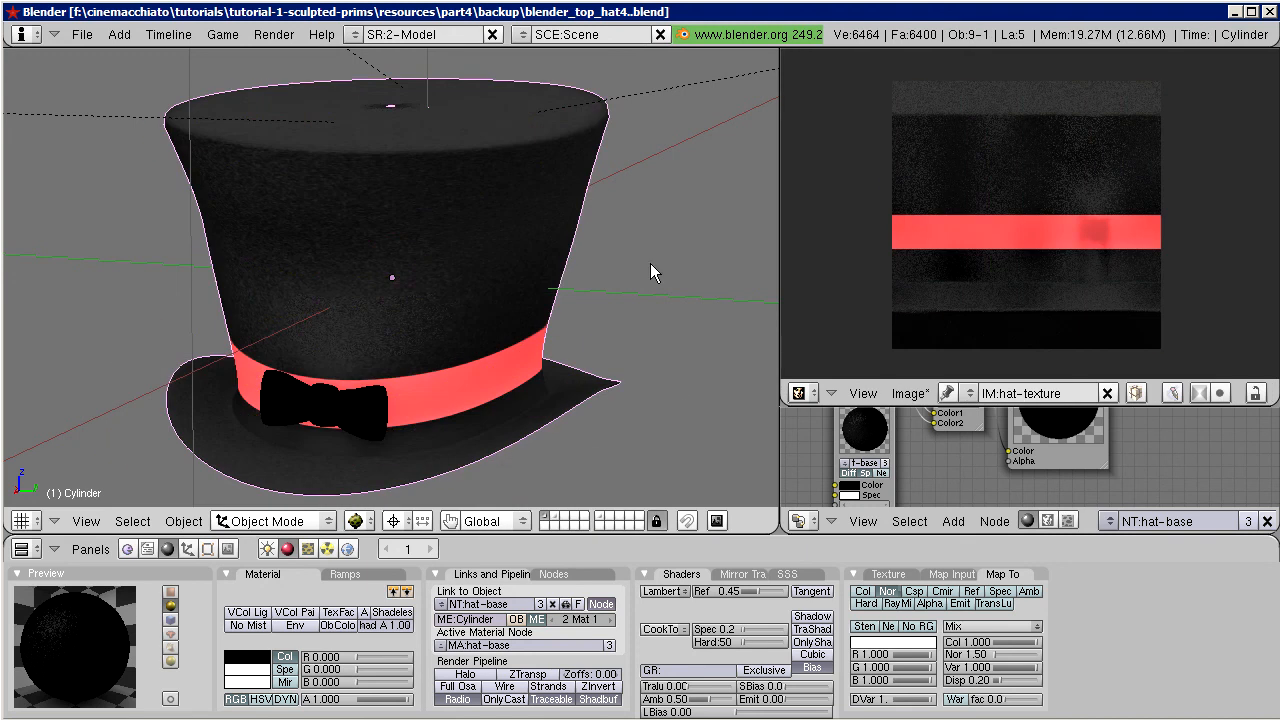
Step: Select the hat, both bow parts and the four surrounding lamps together, with the mesh editing settings shown
click(207, 549)
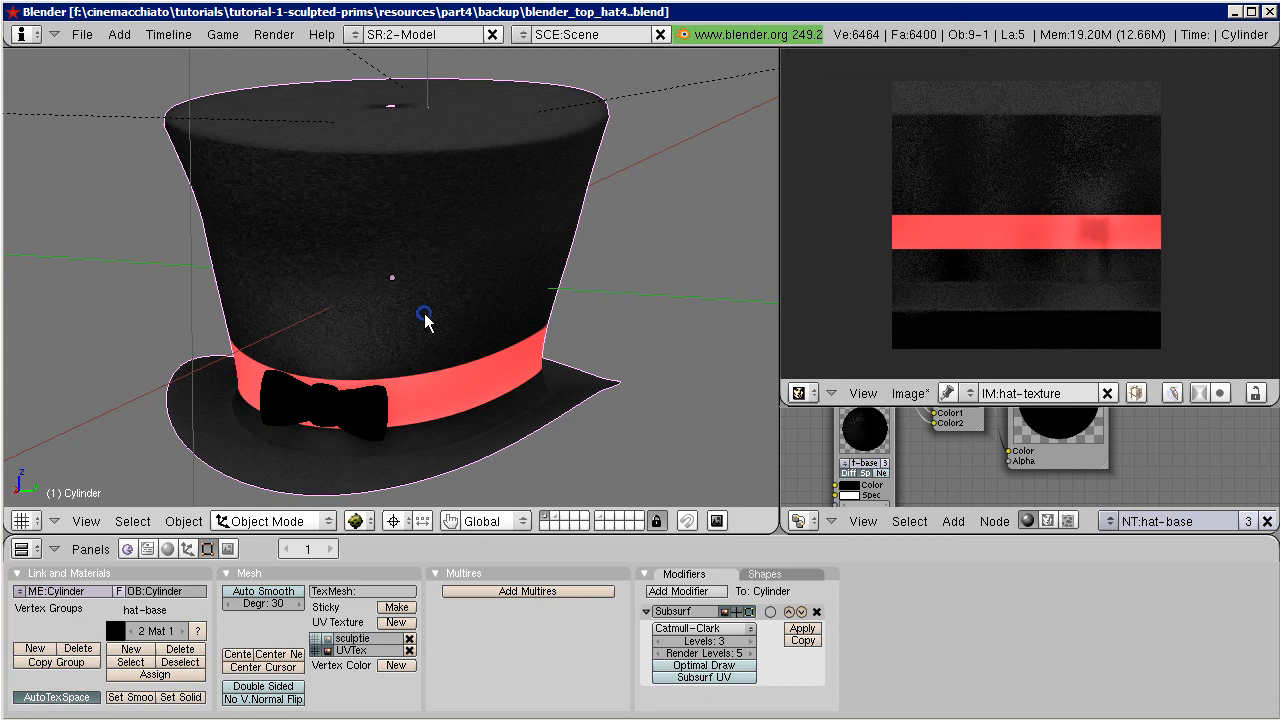
right_click(371, 418)
click(330, 396)
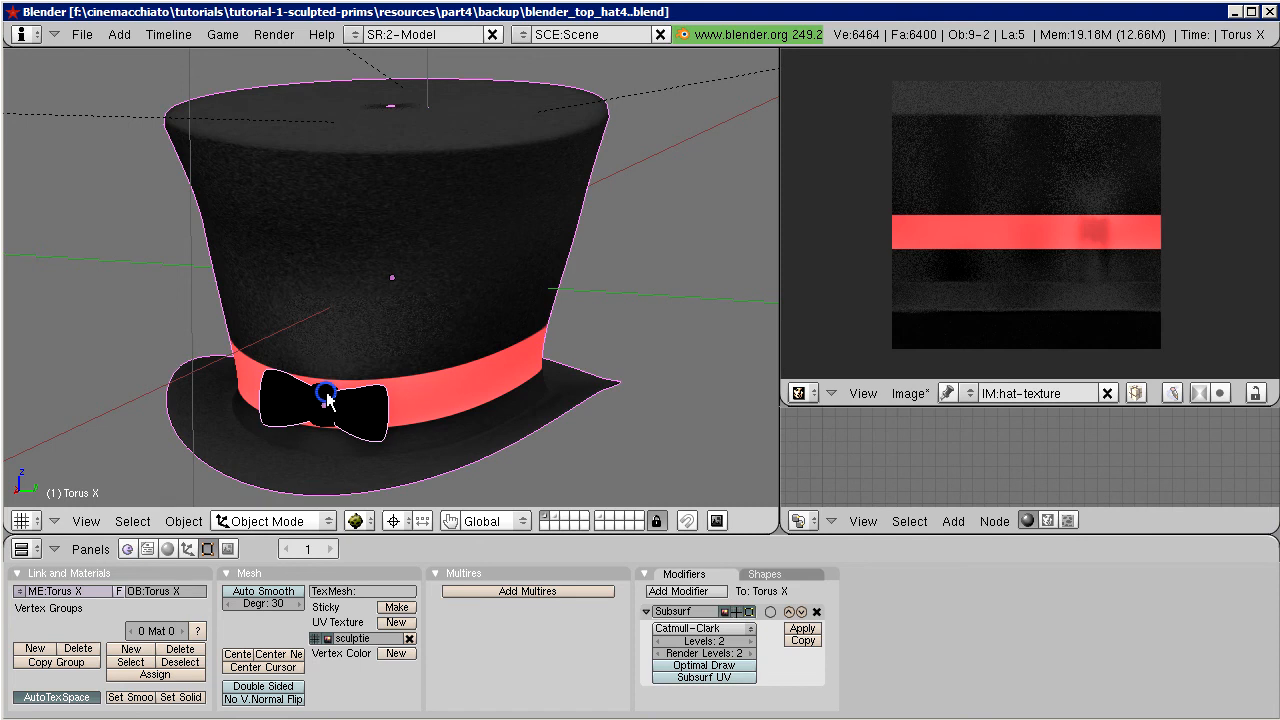
scroll(330, 395, down, 3)
scroll(330, 396, down, 6)
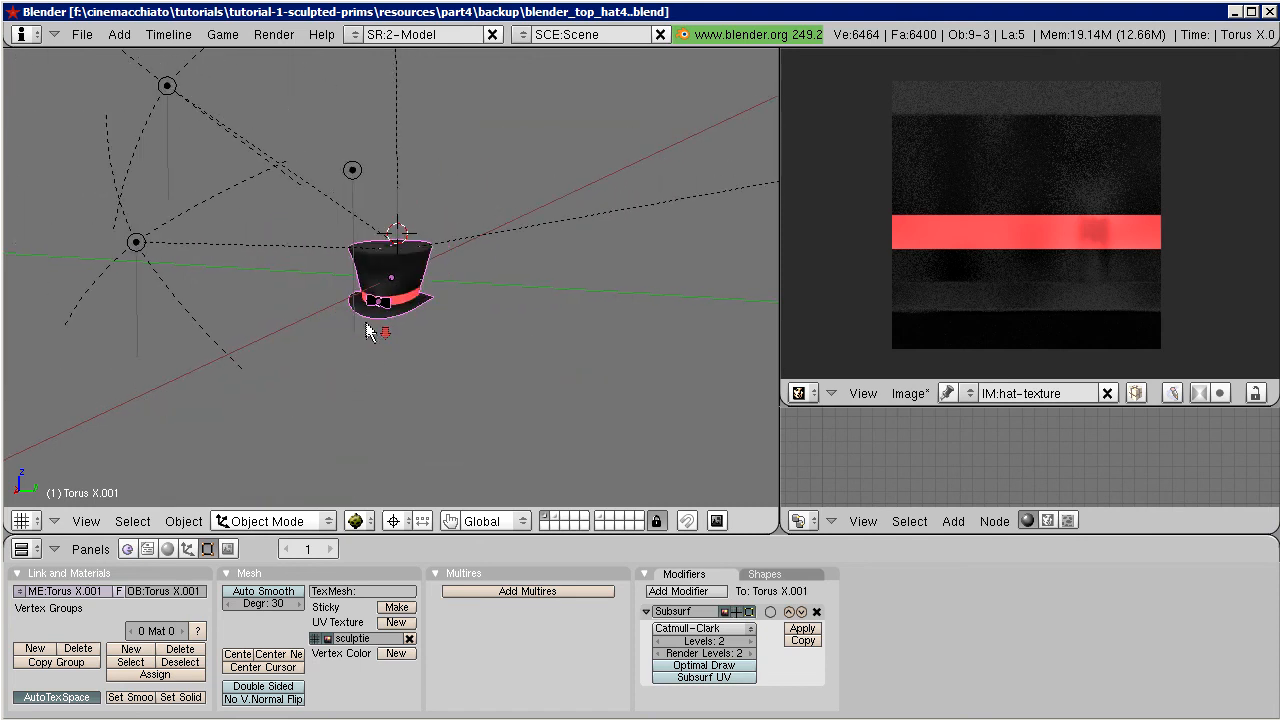
middle_drag(358, 346, 357, 376)
shift+right_click(226, 323)
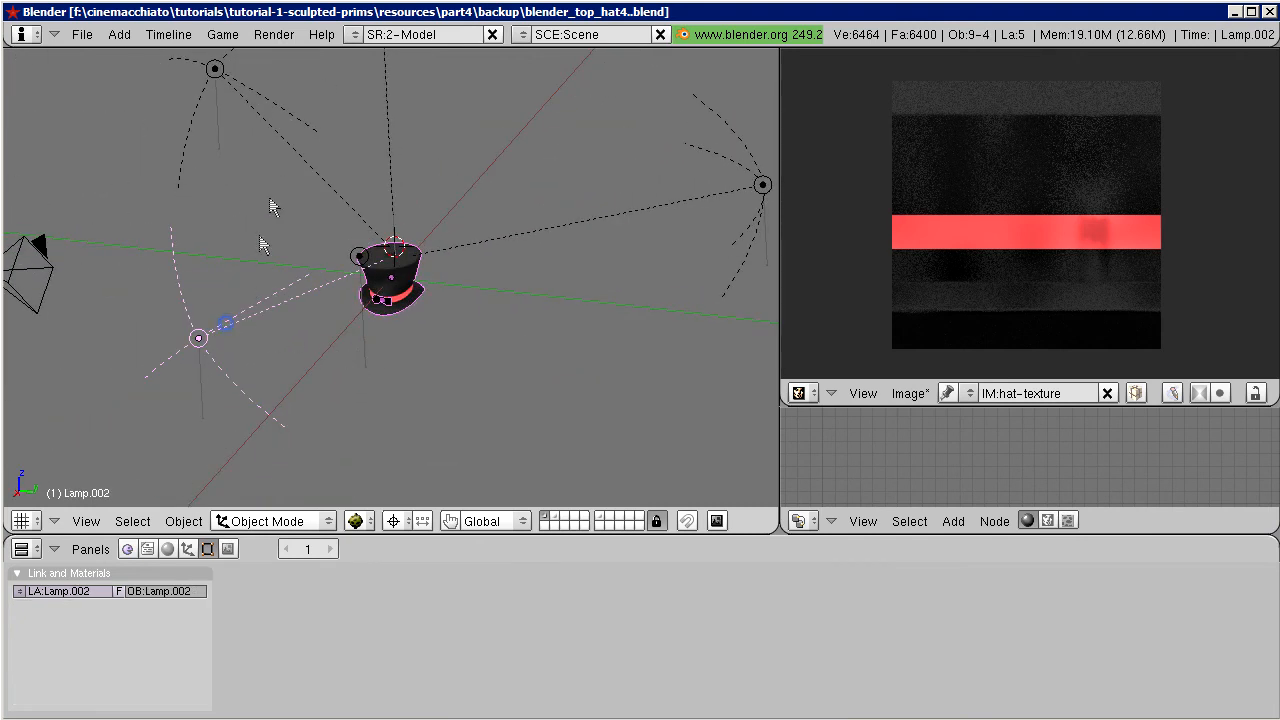
shift+right_click(225, 77)
shift+right_click(387, 106)
shift+right_click(553, 235)
scroll(410, 343, up, 2)
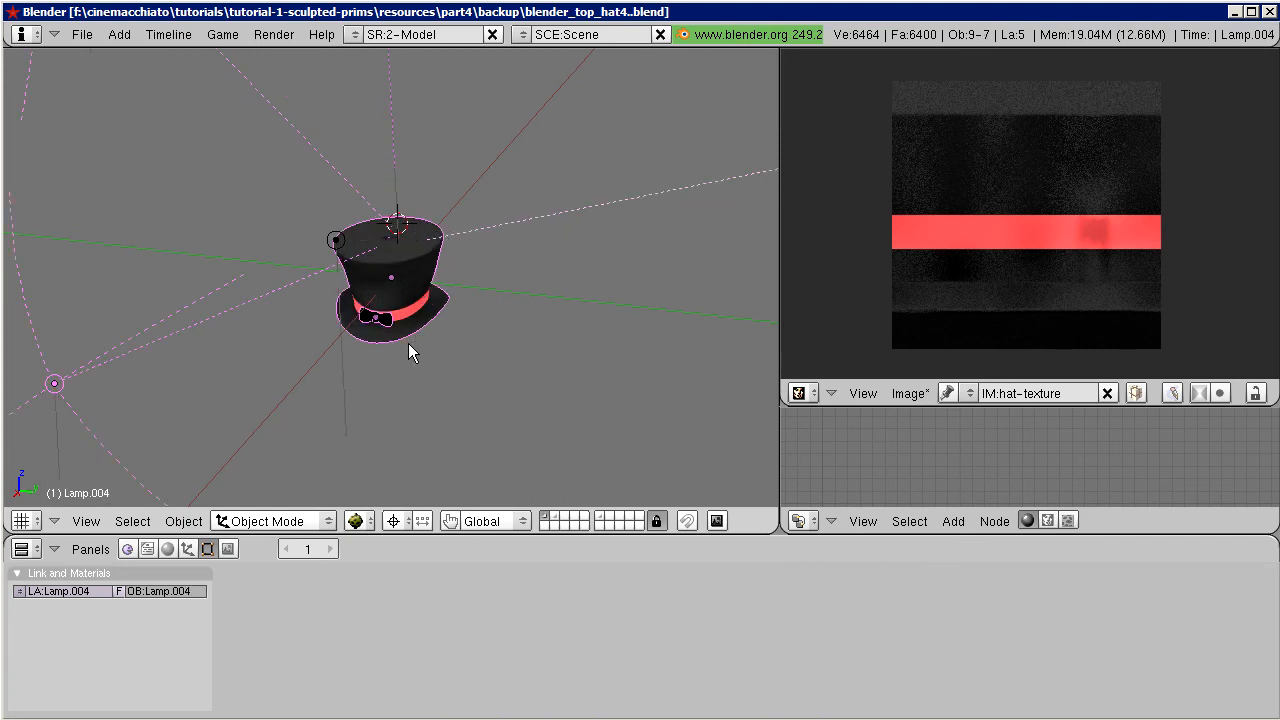
Step: Duplicate the selected hat, bow parts and lamps in place and move the copies to layer 5
key(shift+d)
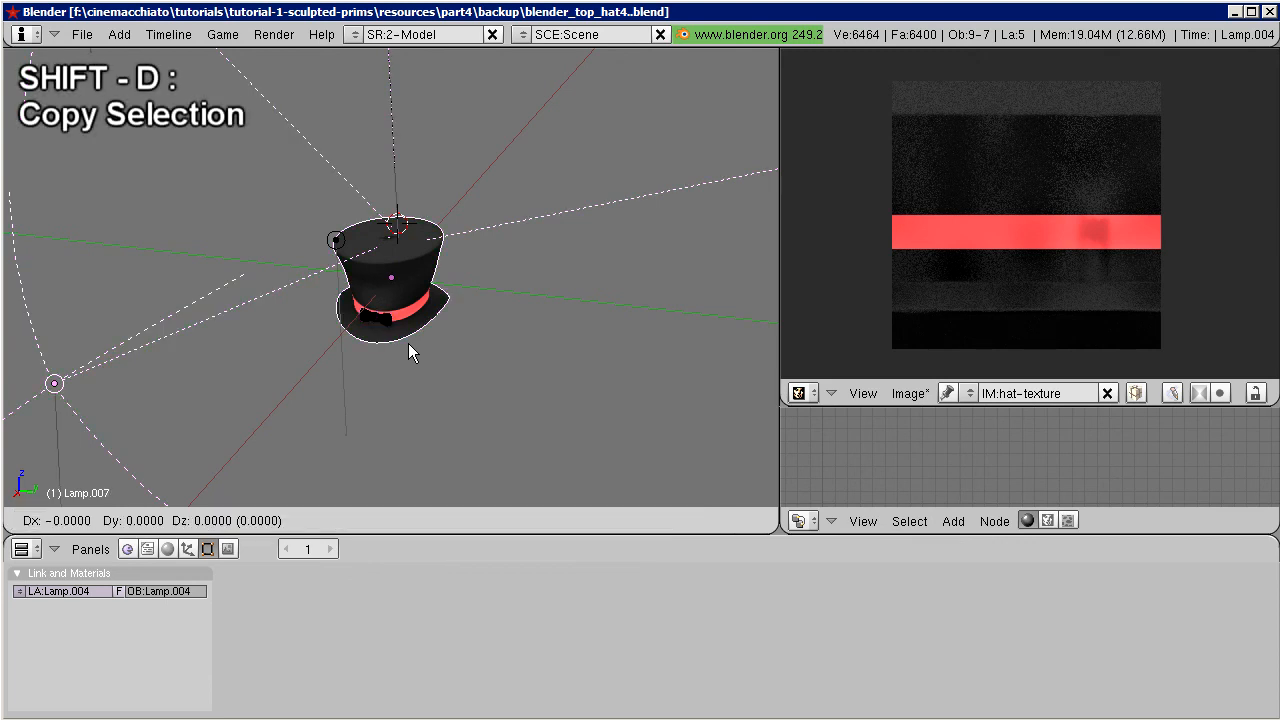
click(408, 344)
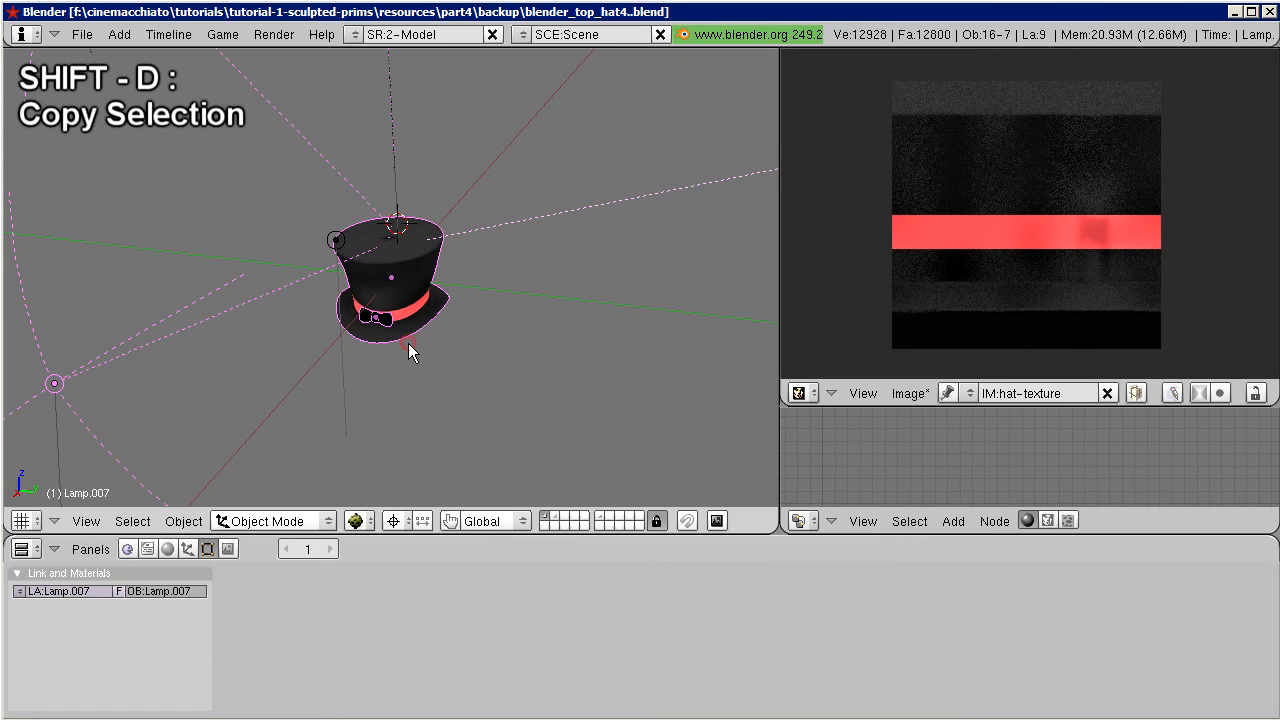
key(m)
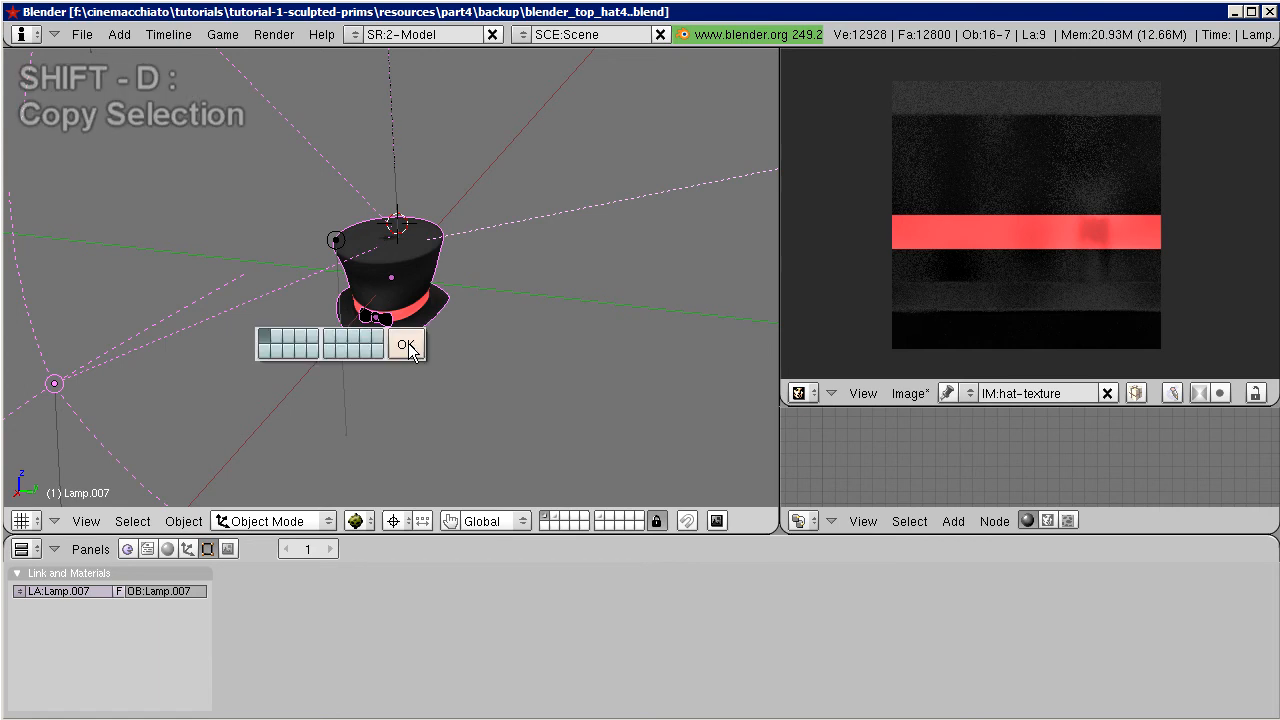
click(312, 338)
click(405, 344)
Step: Display only layer 5, which holds the duplicated hat, bow and lamps
scroll(446, 375, down, 4)
middle_drag(446, 377, 389, 340)
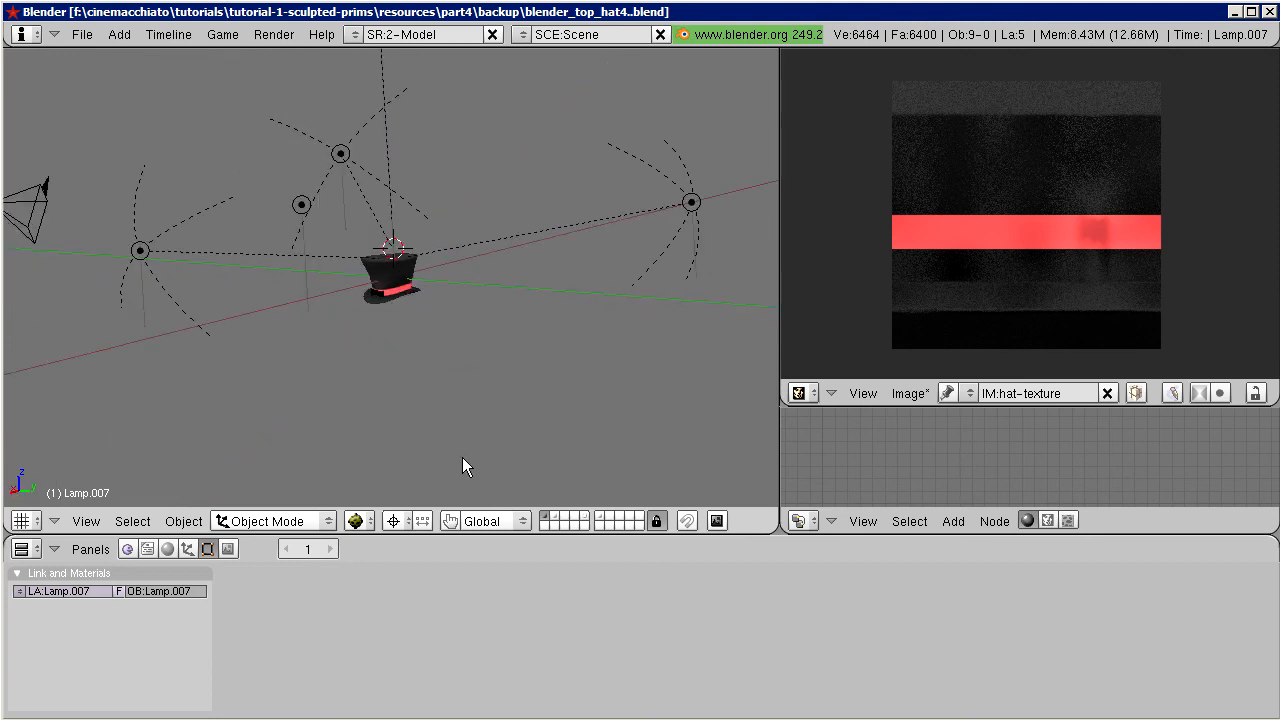
click(587, 522)
middle_drag(449, 263, 473, 207)
scroll(466, 240, up, 8)
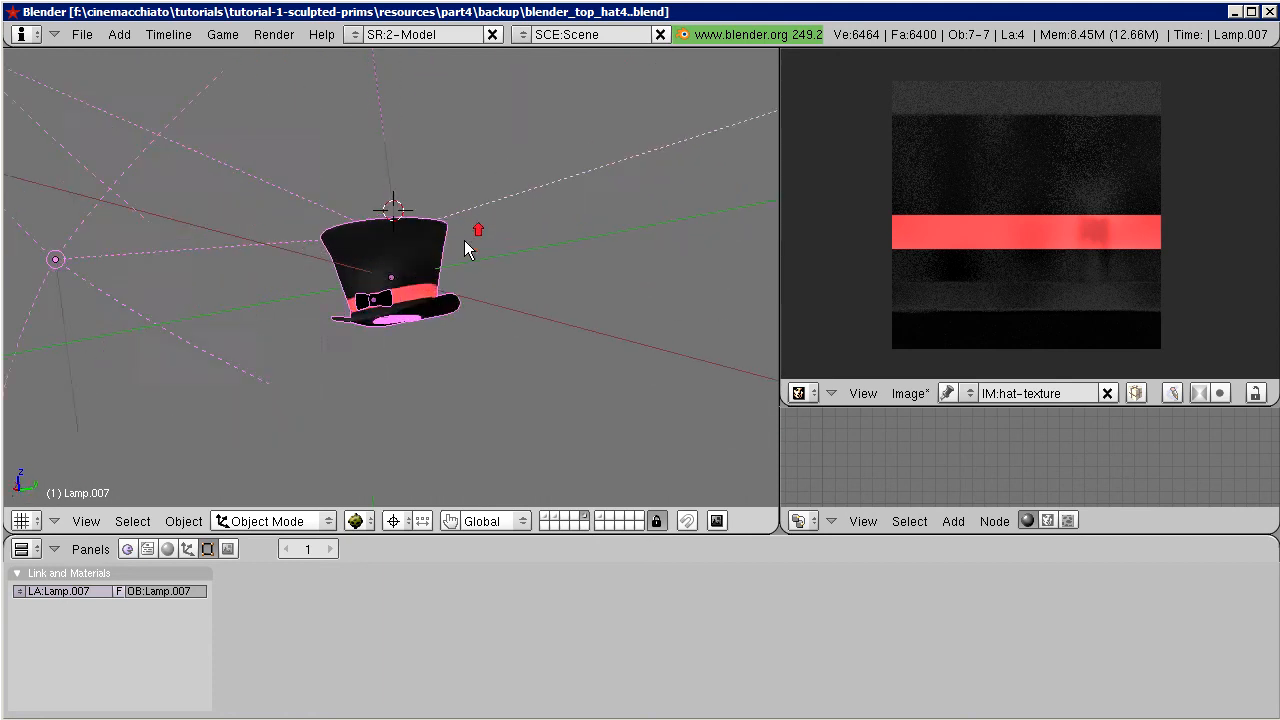
middle_drag(425, 249, 370, 400)
Step: Set the duplicated hat's Subsurf level to 2 and apply the modifier
right_click(397, 255)
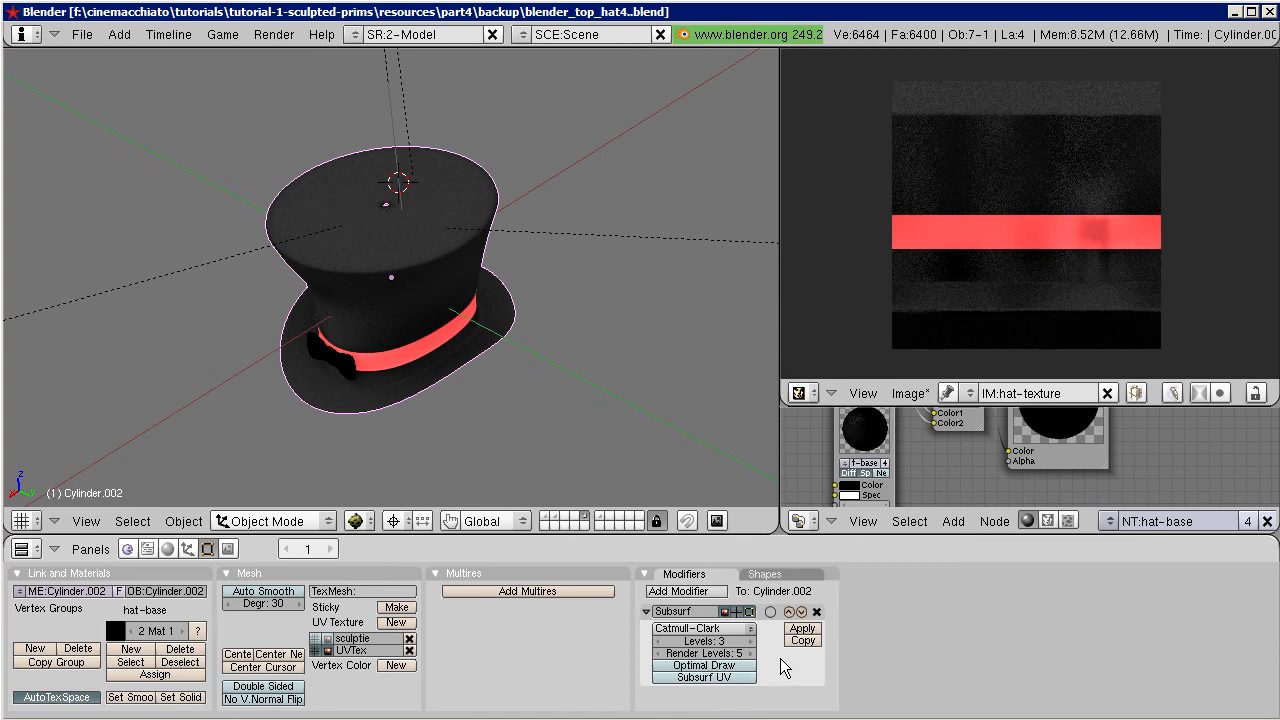
click(655, 642)
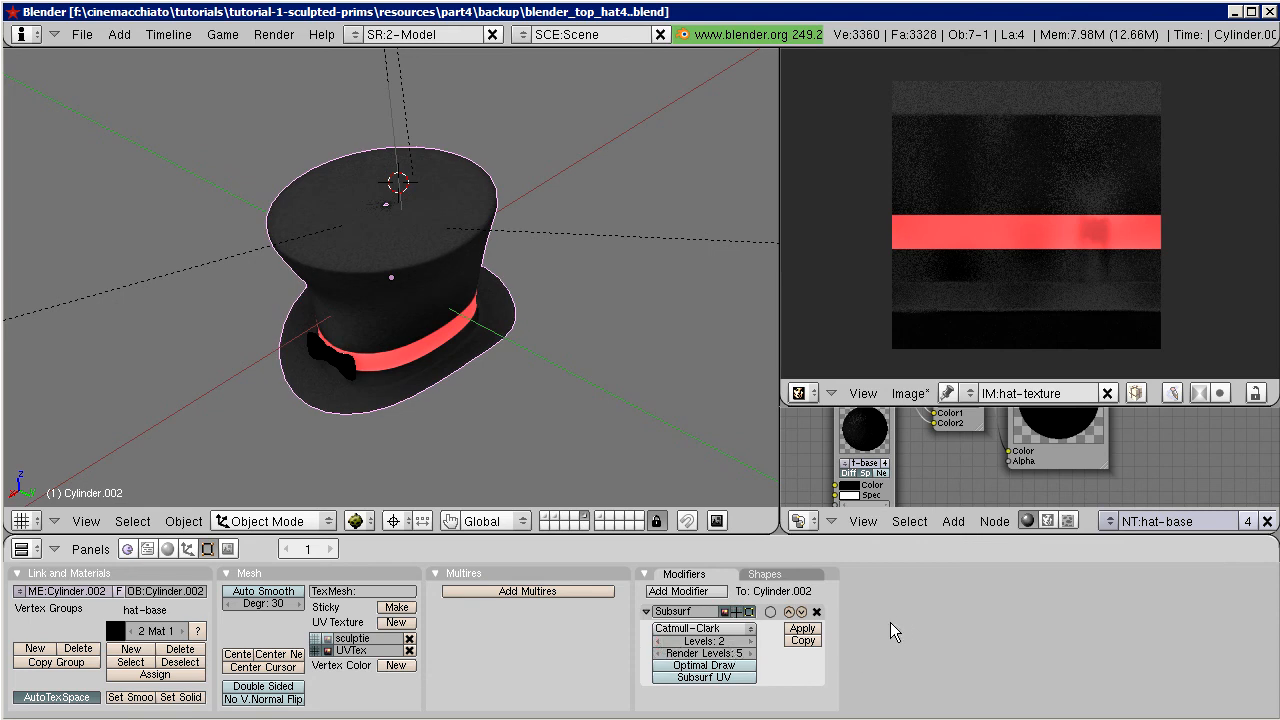
click(800, 628)
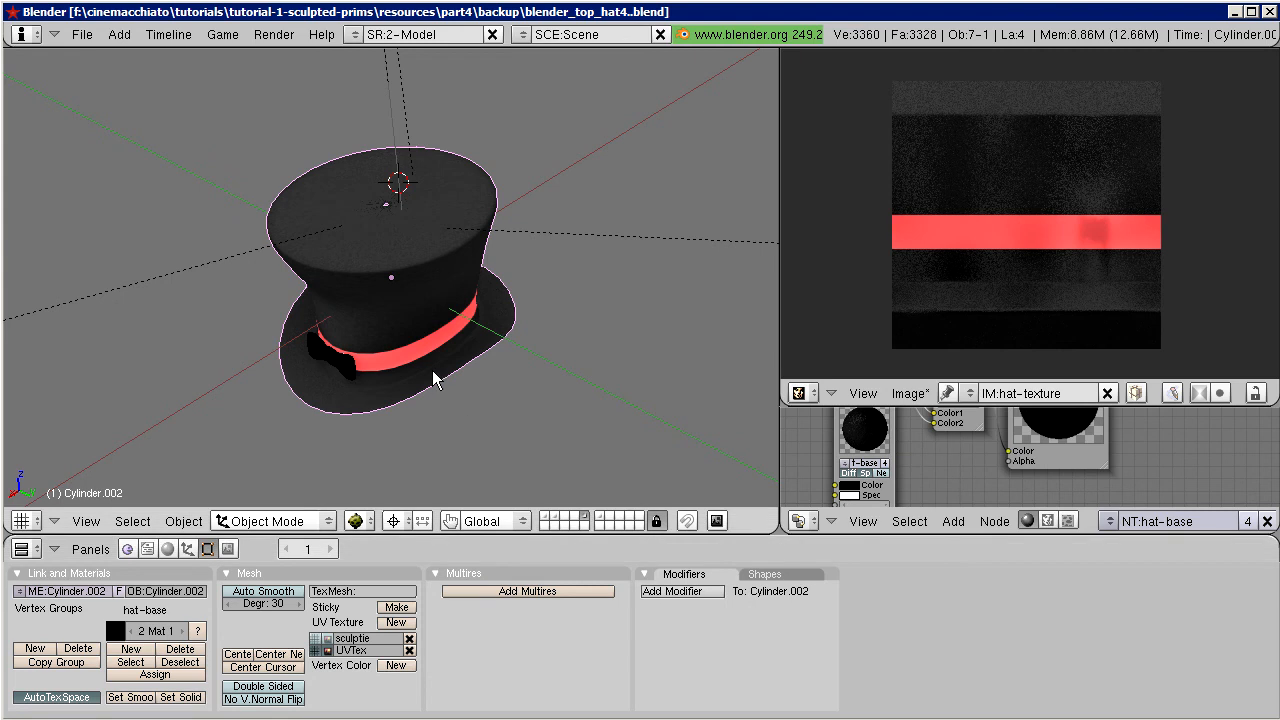
Step: Inspect the duplicated hat's subdivided mesh in Edit Mode with all vertices selected, and return to Object Mode
key(Tab)
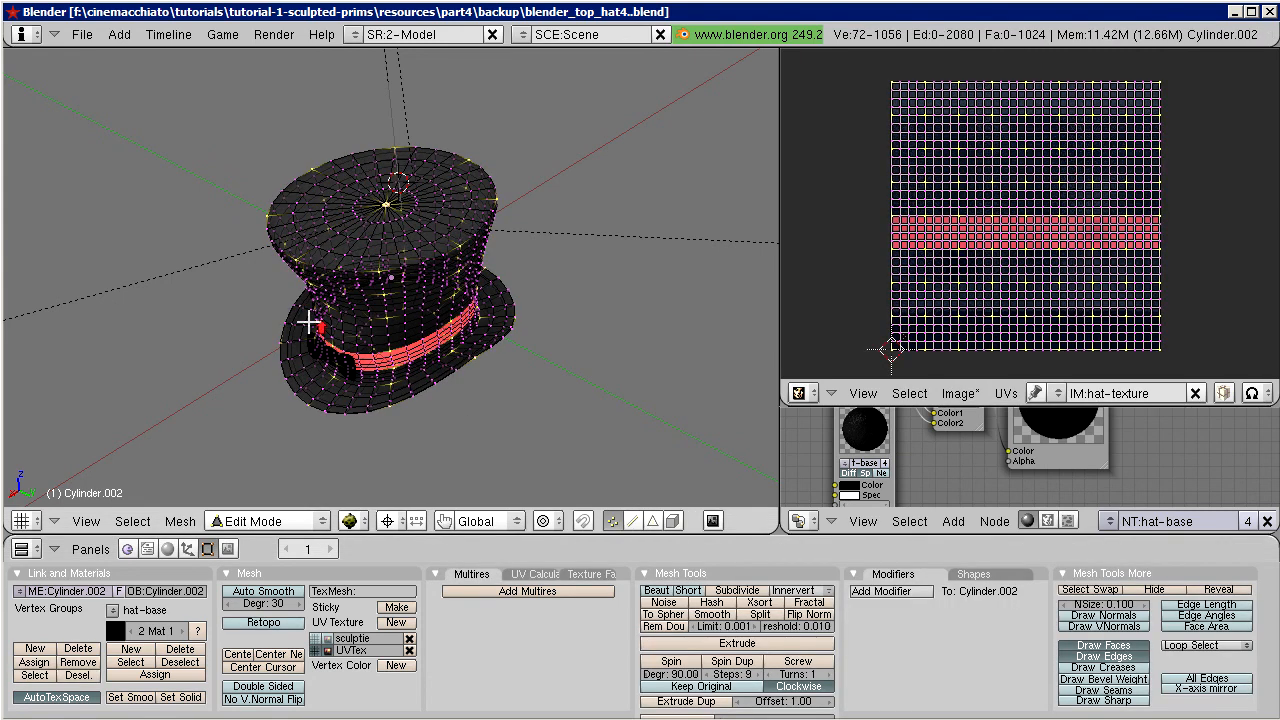
scroll(309, 322, up, 2)
middle_drag(386, 408, 353, 377)
key(a)
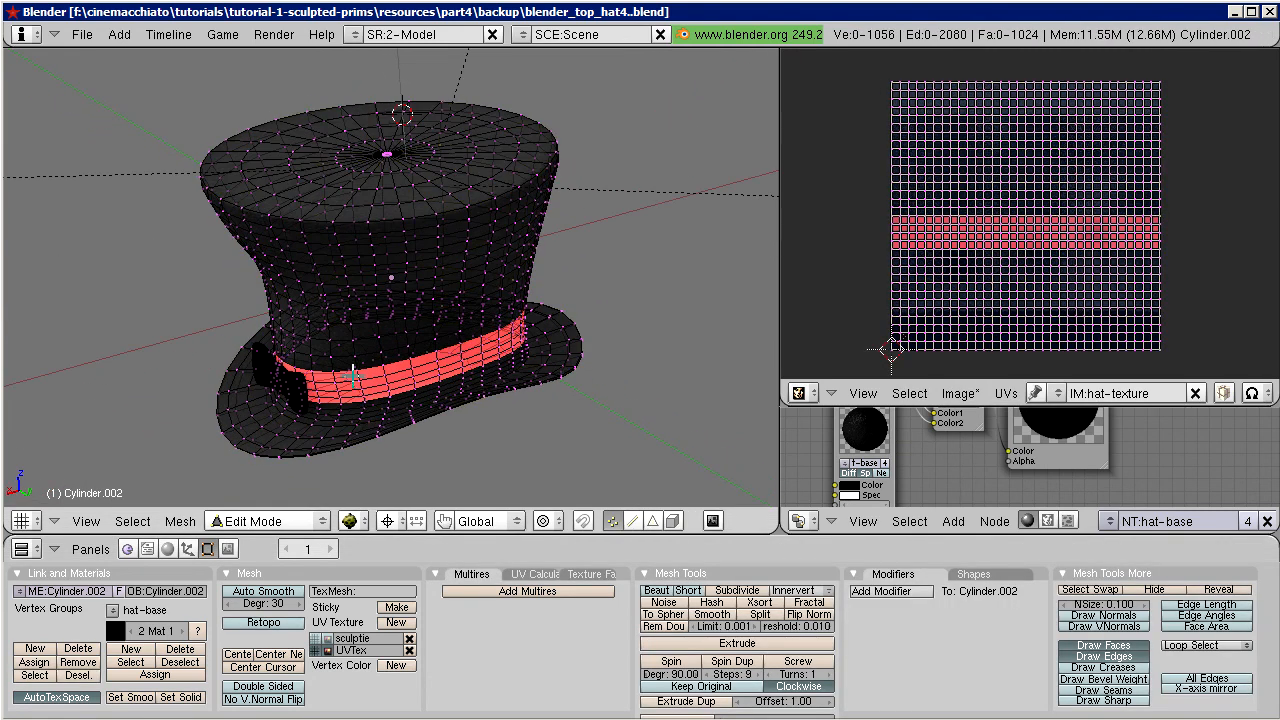
key(a)
mouse_move(437, 321)
middle_down()
mouse_move(518, 357)
mouse_move(428, 344)
middle_up()
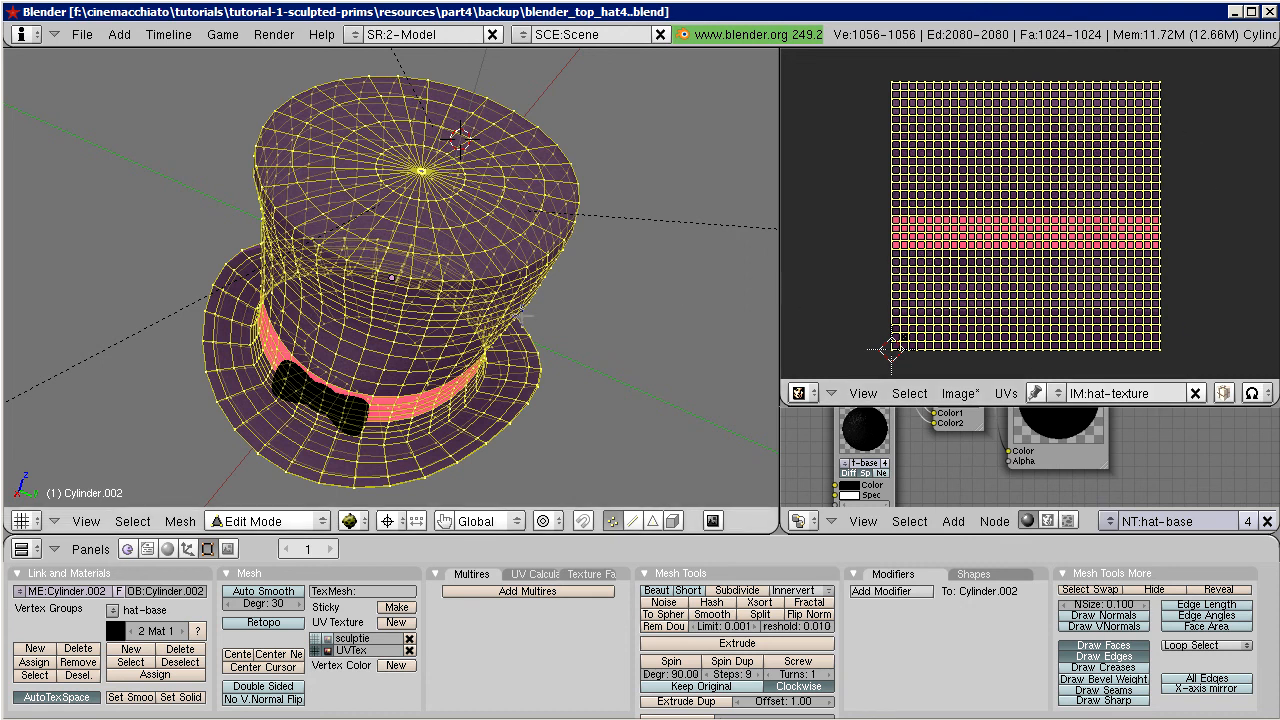
key(Tab)
Step: Add a new Subsurf modifier to the duplicated hat, set it to level 3 and apply it
click(678, 591)
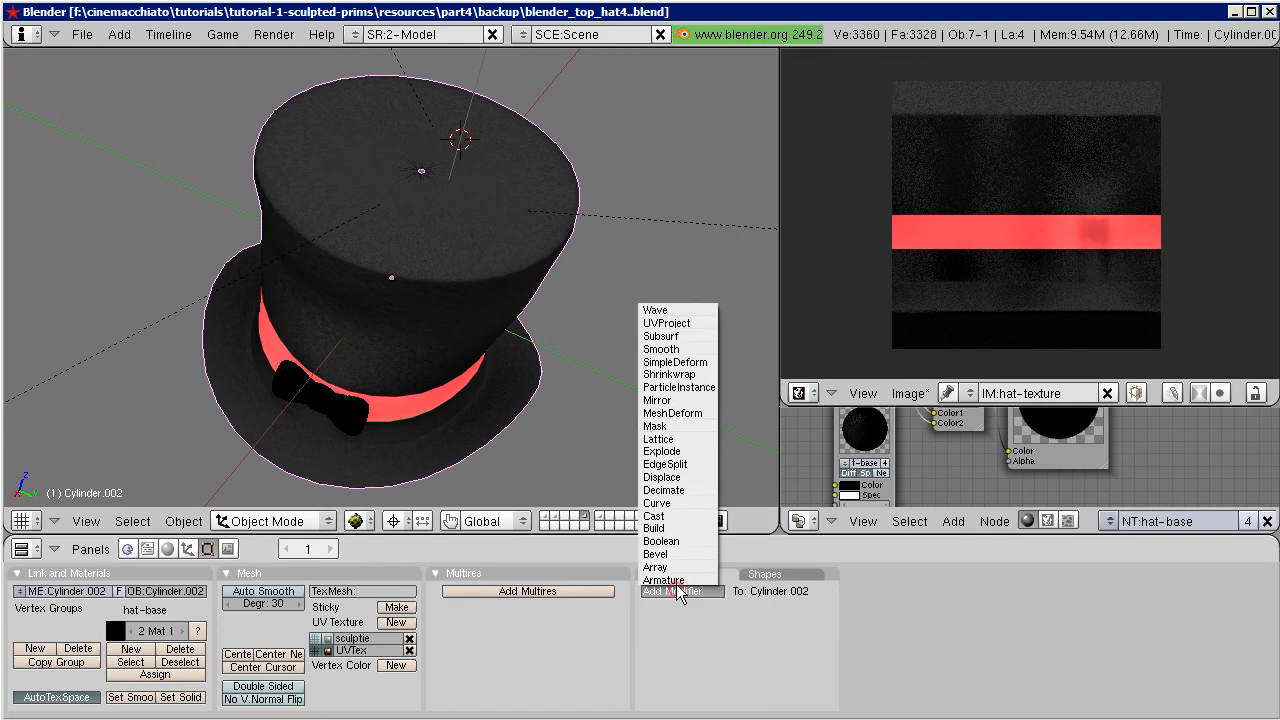
click(682, 337)
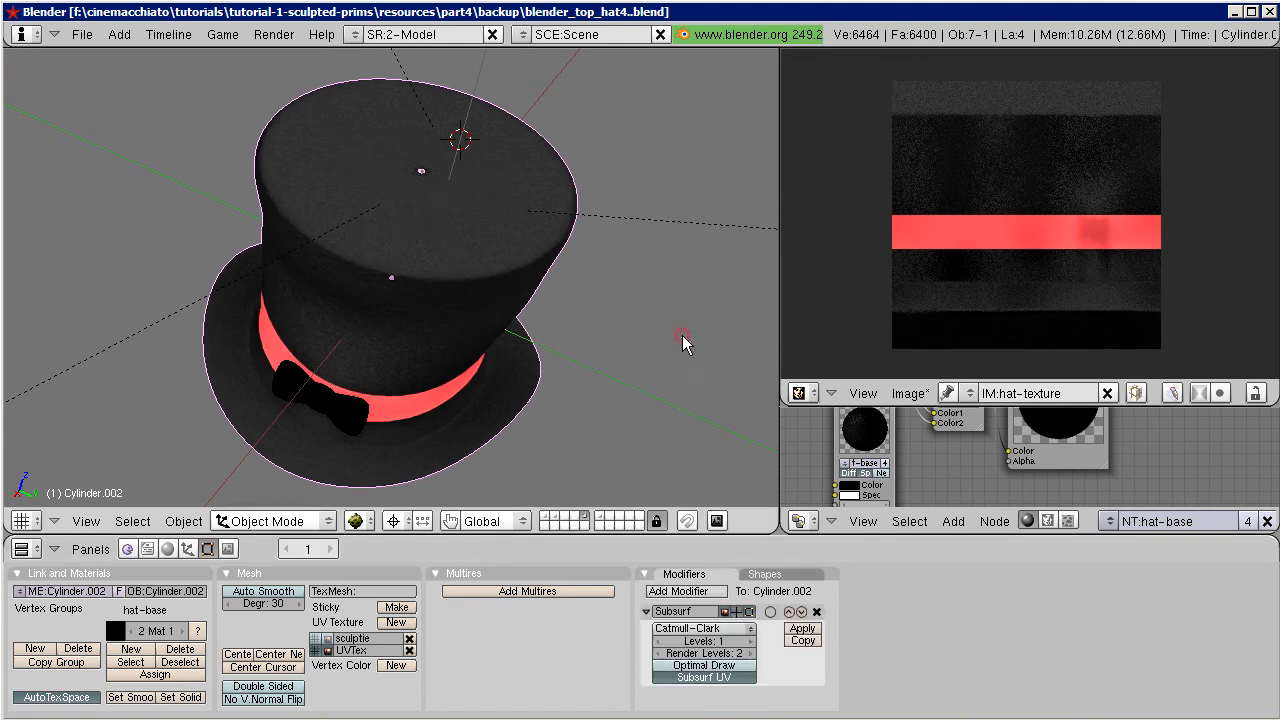
click(749, 641)
click(749, 641)
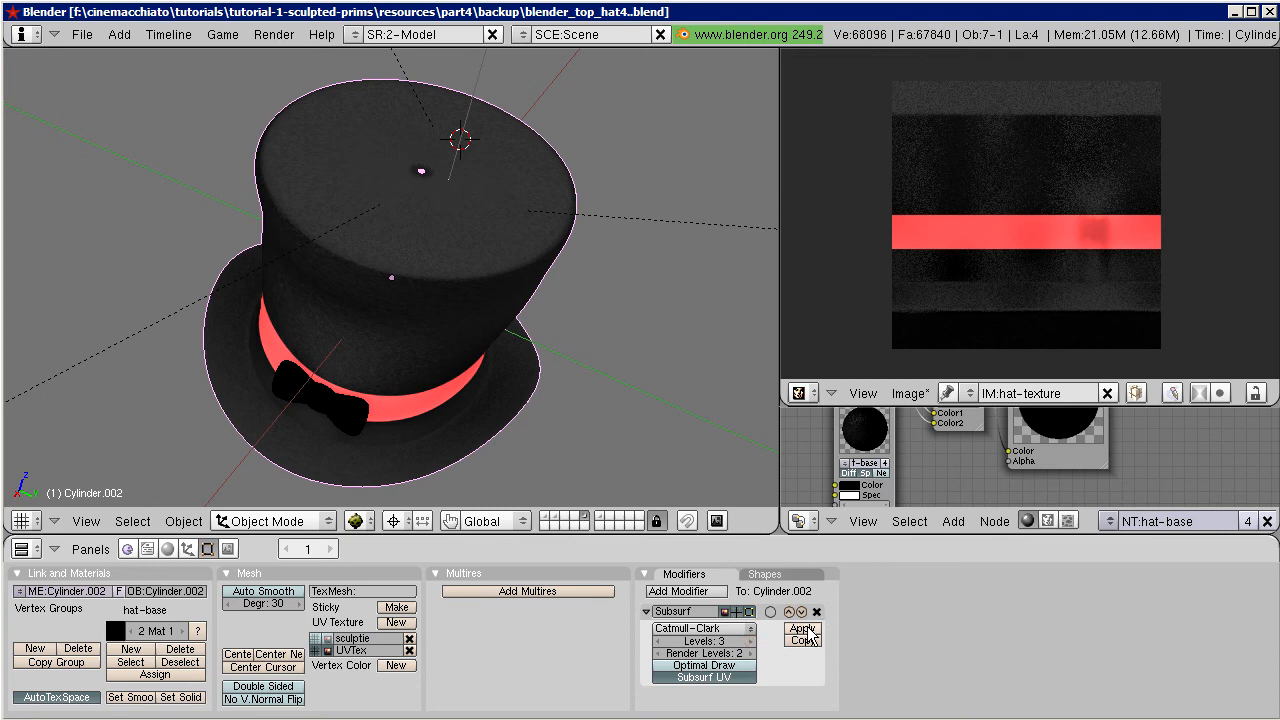
click(803, 629)
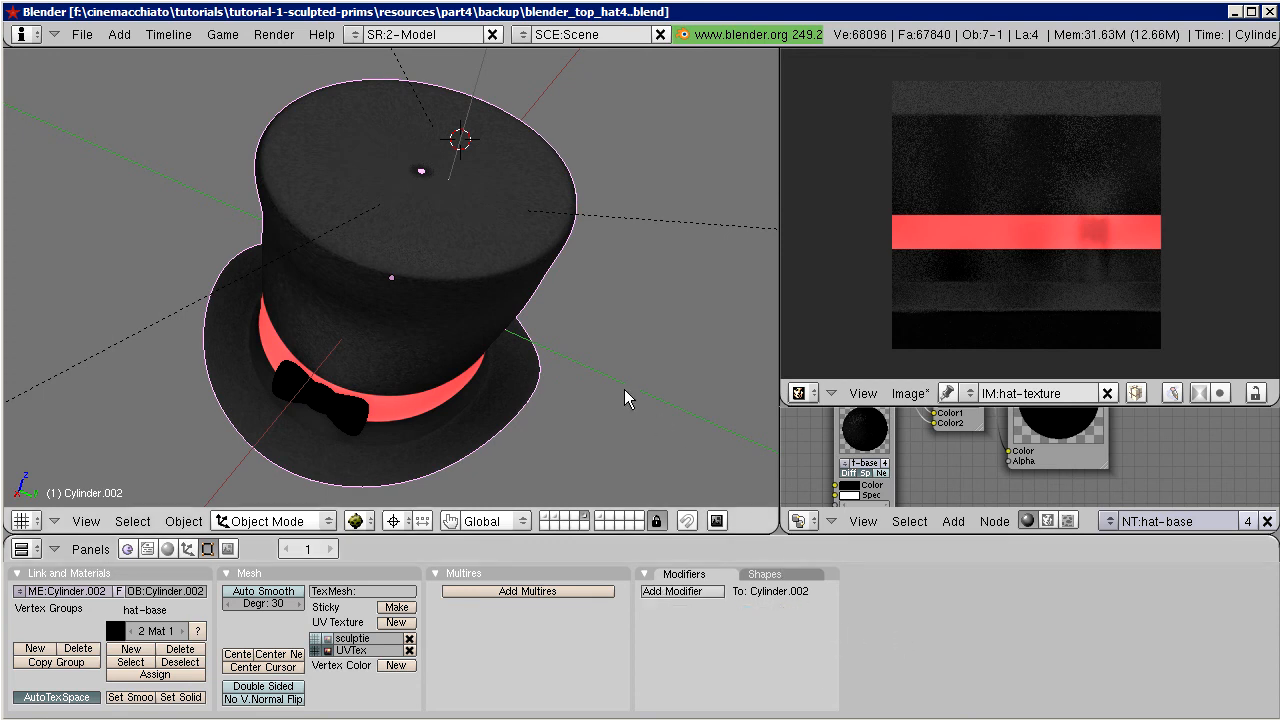
Step: Enter Edit Mode on the duplicated hat and turn on proportional editing with Random Falloff
key(Tab)
middle_drag(440, 410, 588, 344)
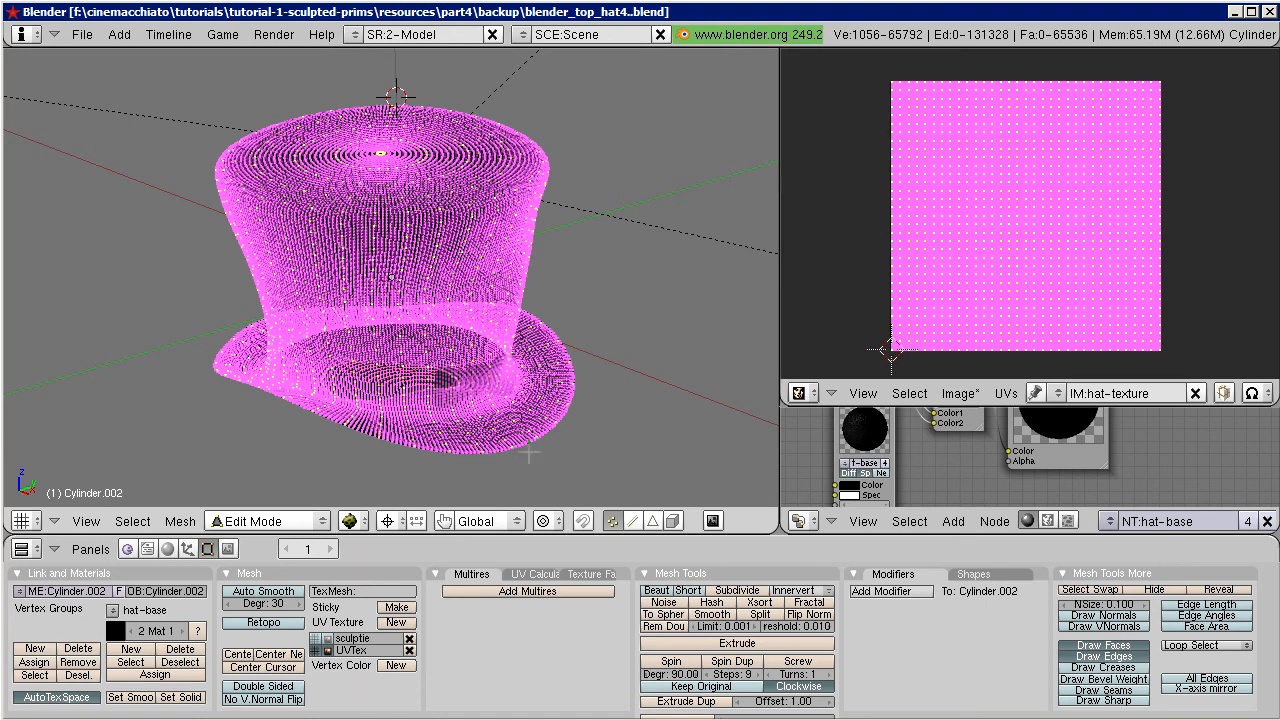
click(544, 521)
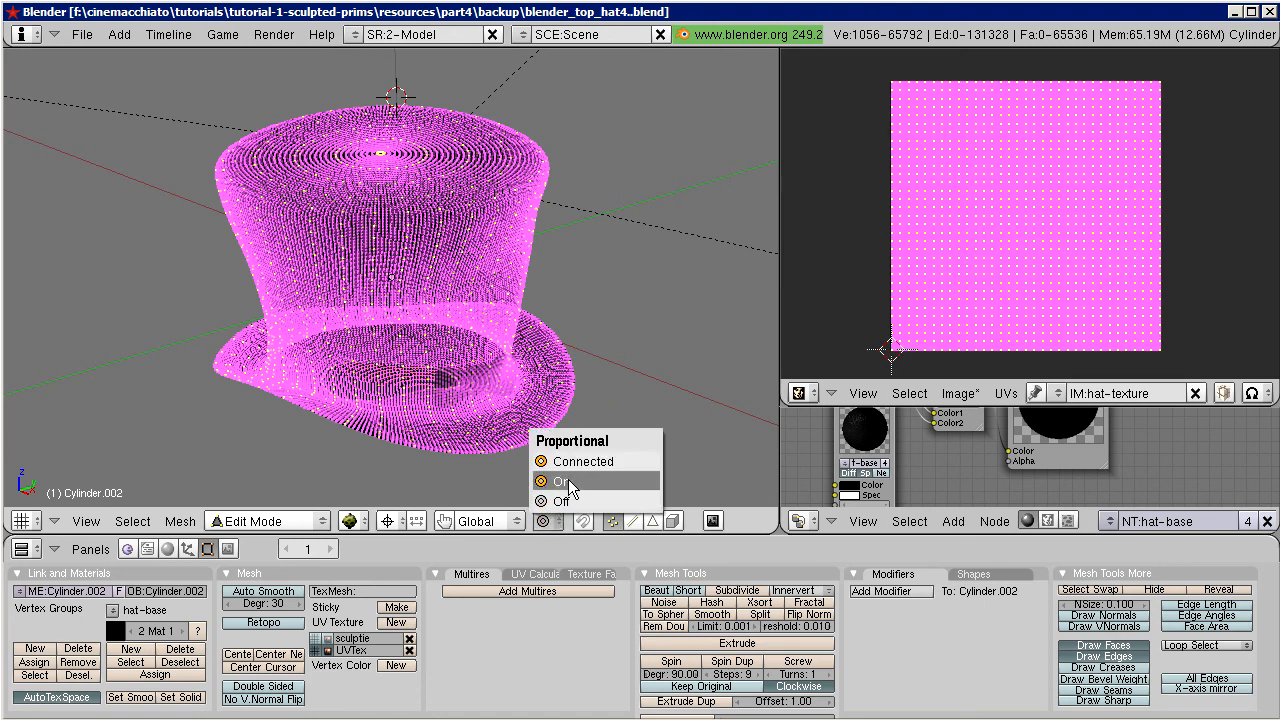
click(563, 481)
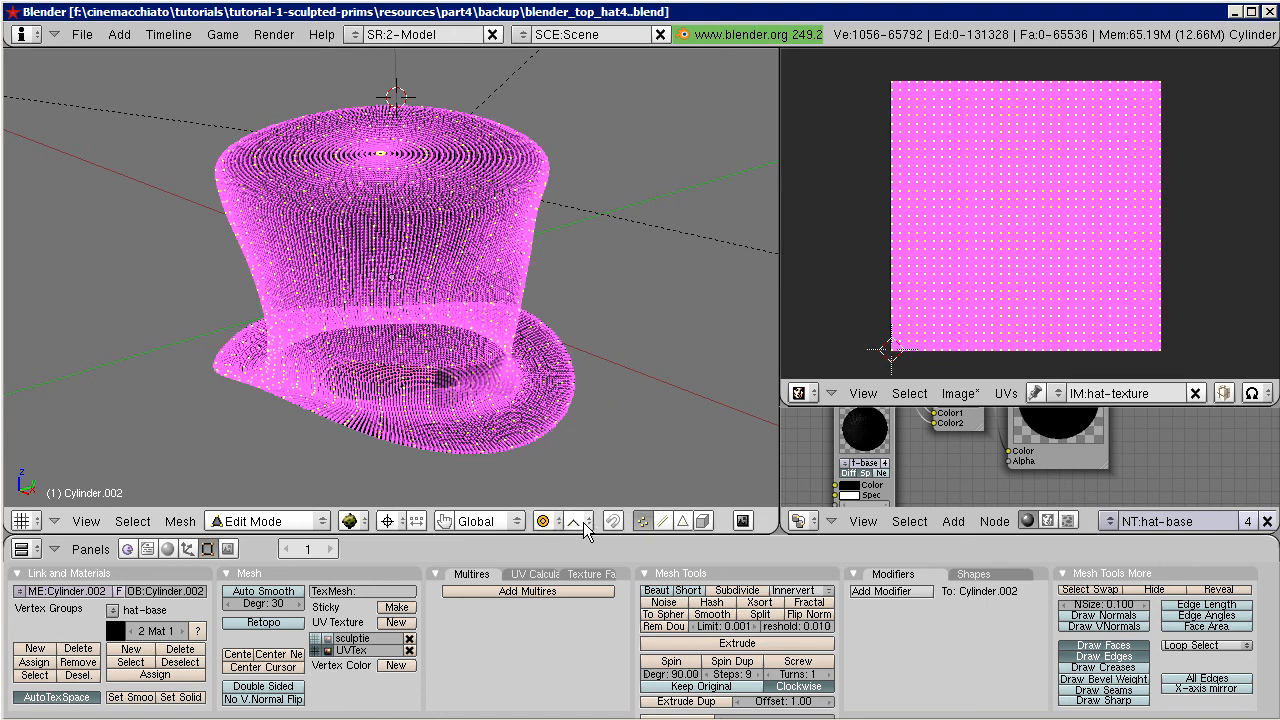
click(577, 521)
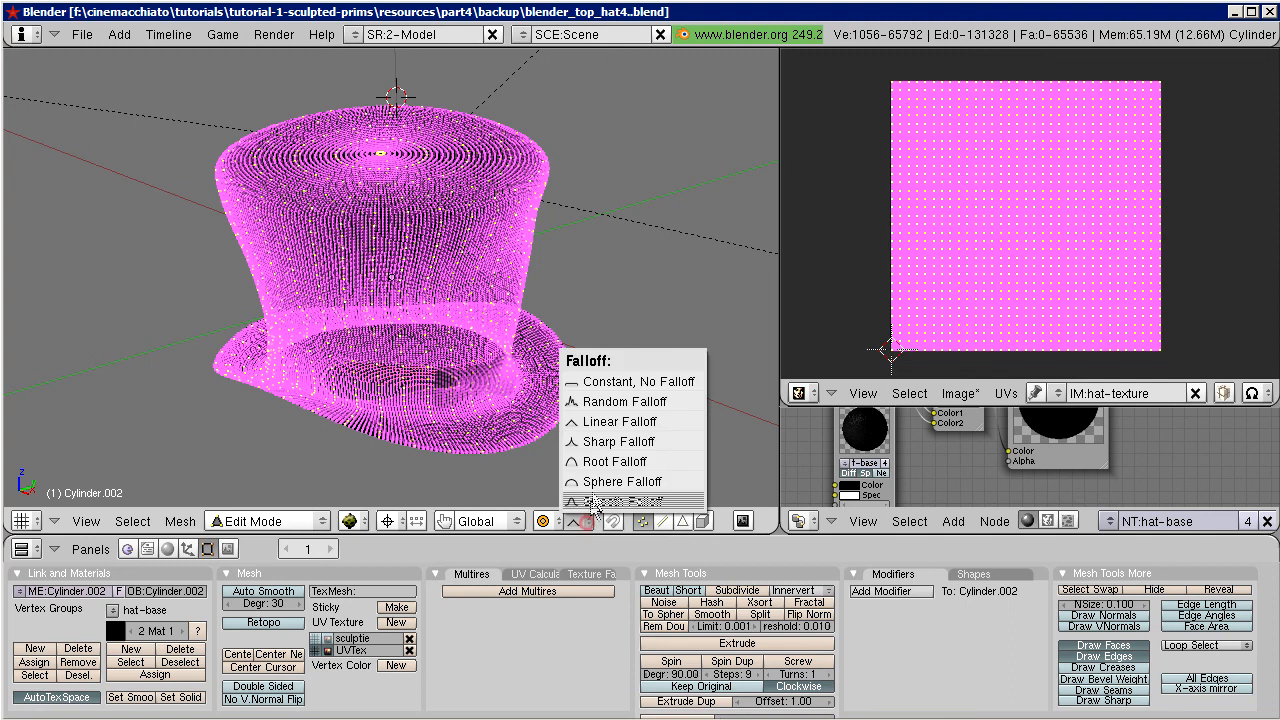
click(637, 401)
Step: Scale from a single vertex by about 0.92, enlarging the random proportional influence to roughen the whole duplicated hat
right_click(469, 329)
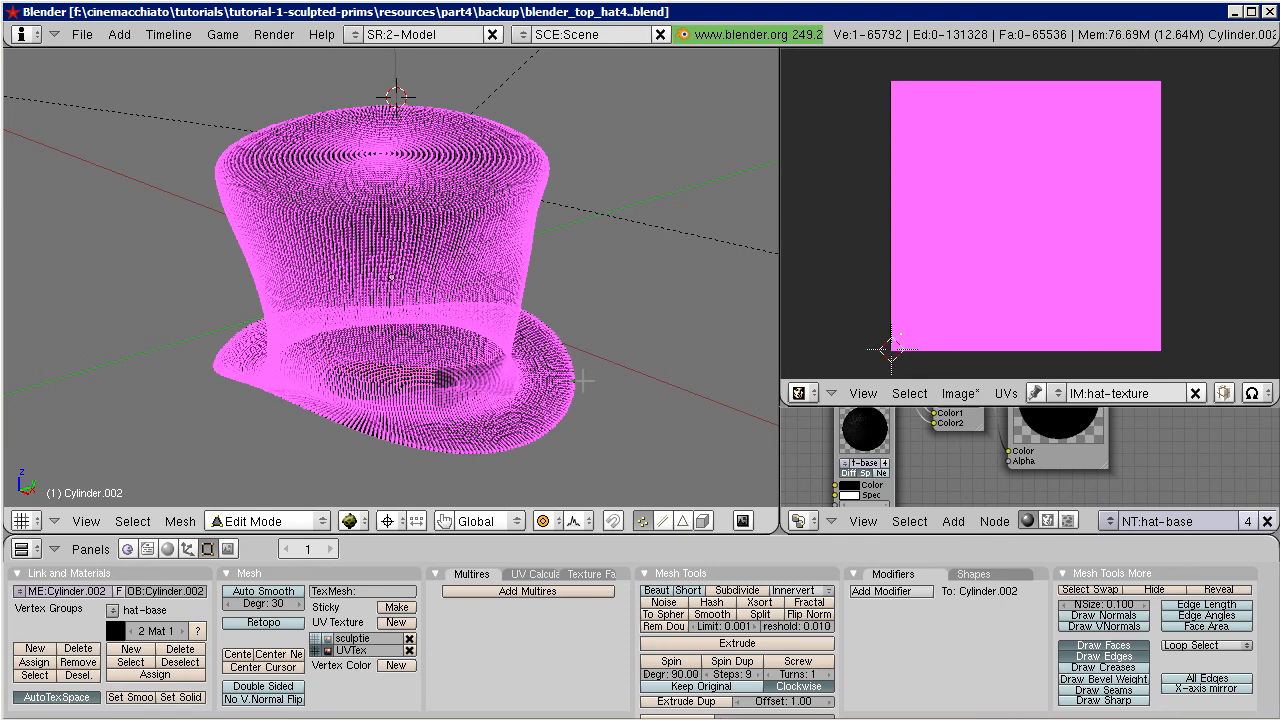
key(s)
scroll(561, 373, down, 8)
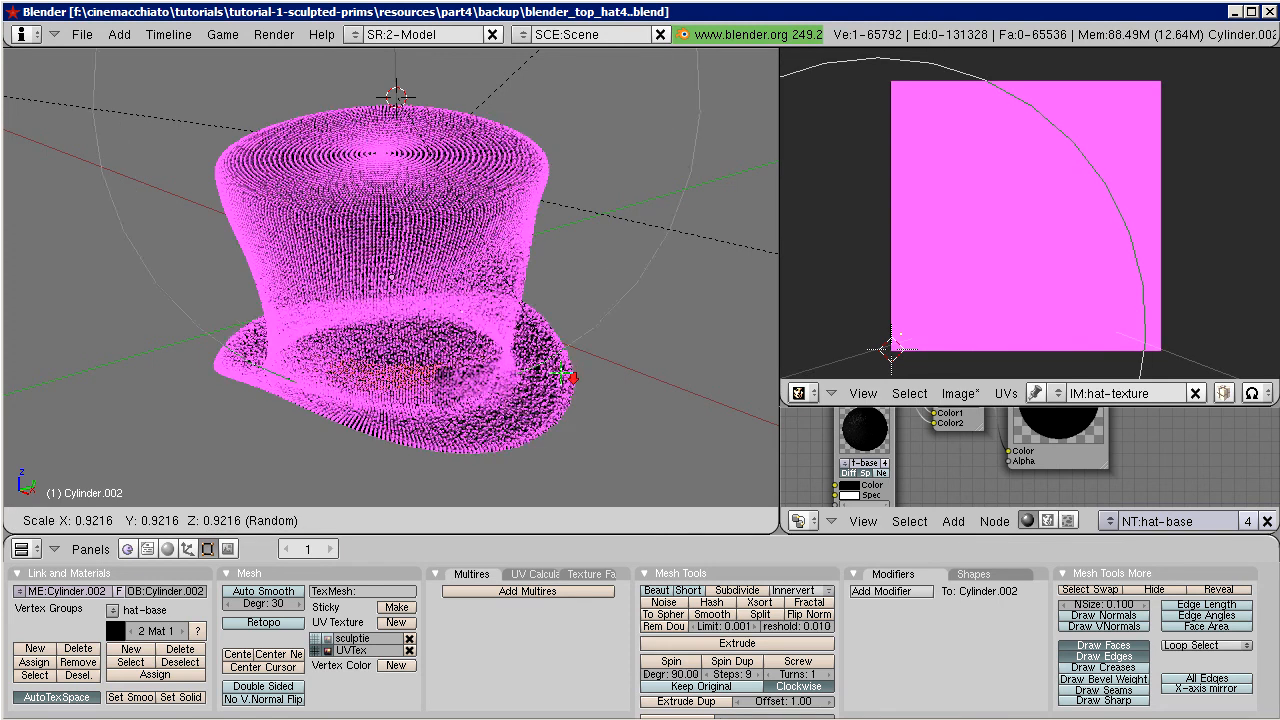
scroll(561, 373, down, 8)
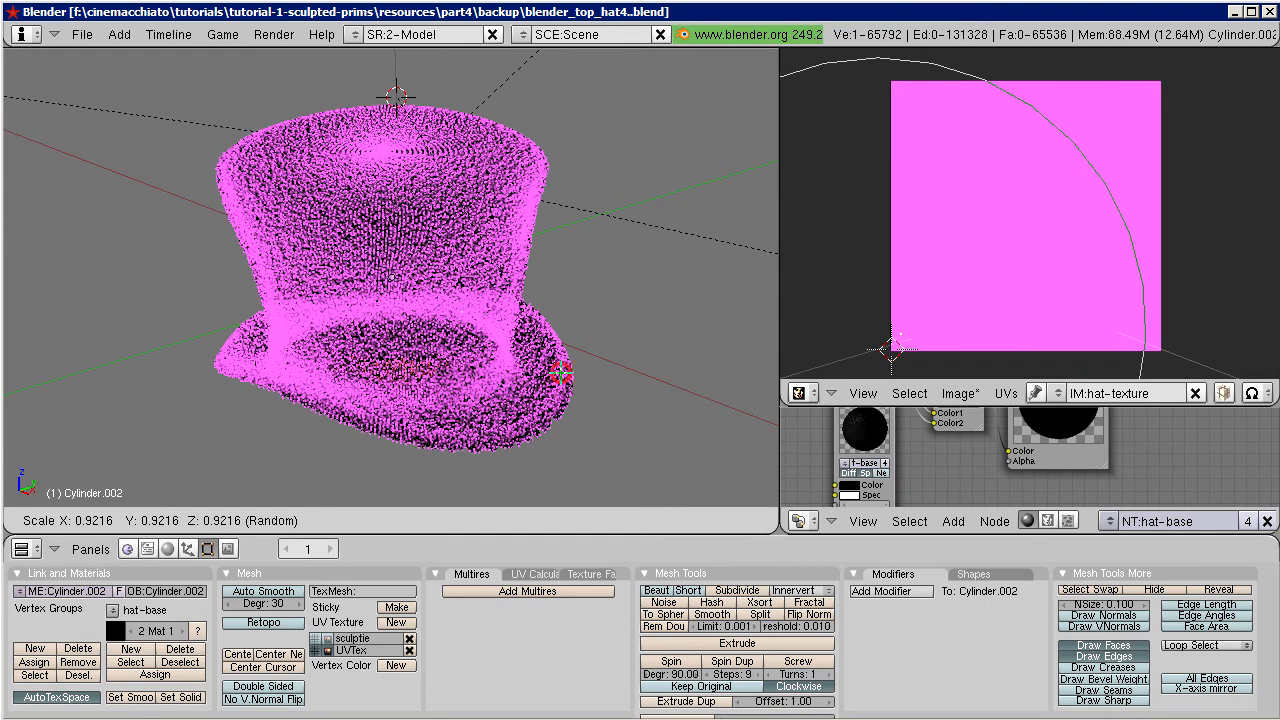
click(561, 373)
Step: Bake a Full Render of the roughened duplicate into hat-texture and check the baked image and the hat in Object Mode
click(278, 35)
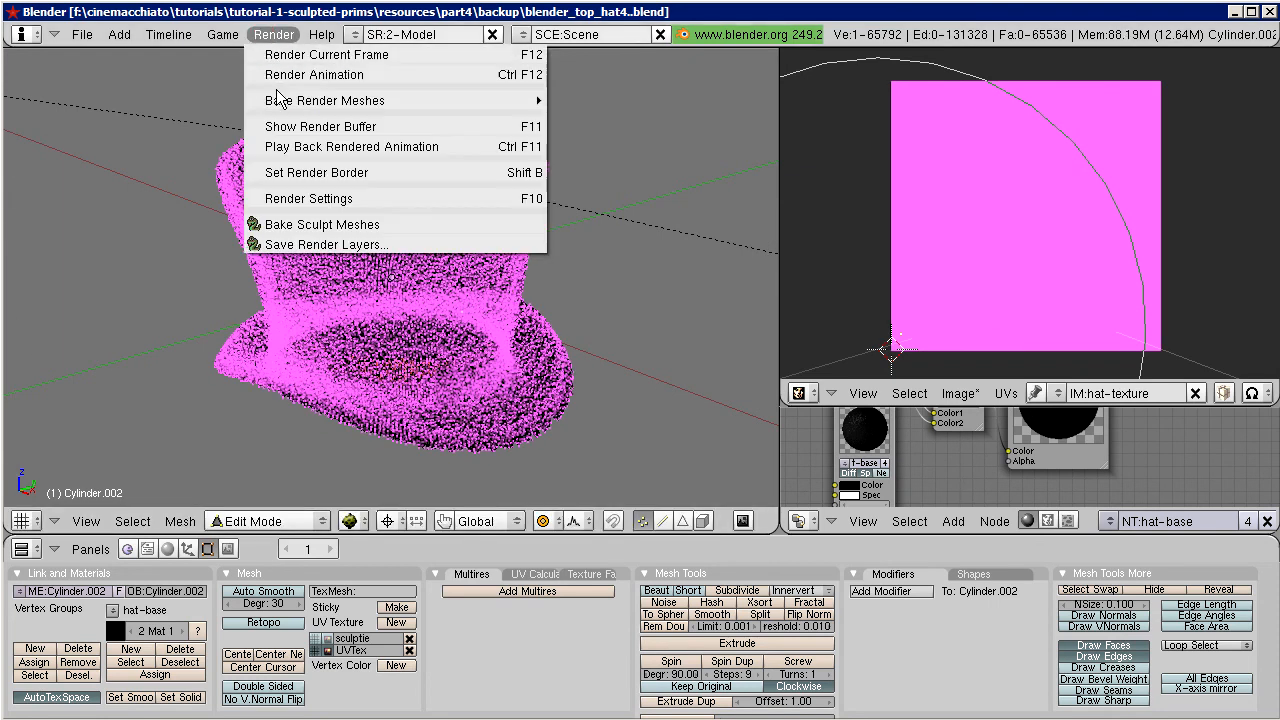
mouse_move(298, 104)
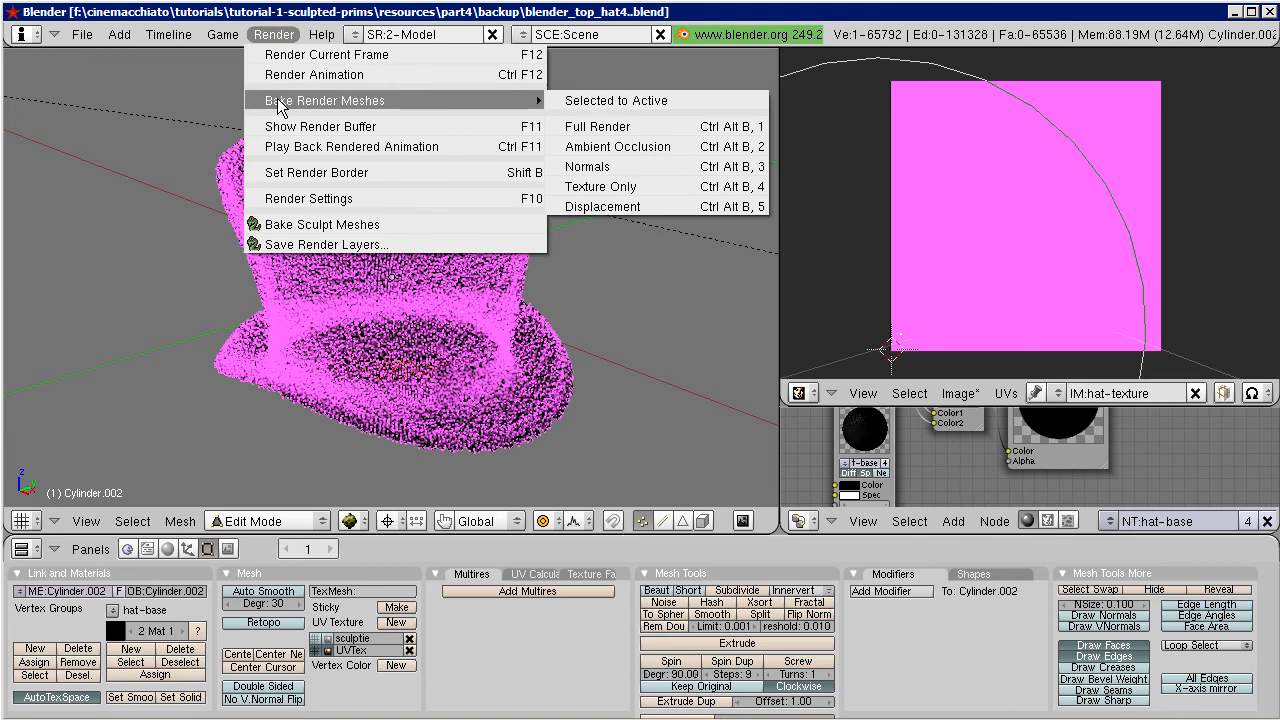
click(598, 127)
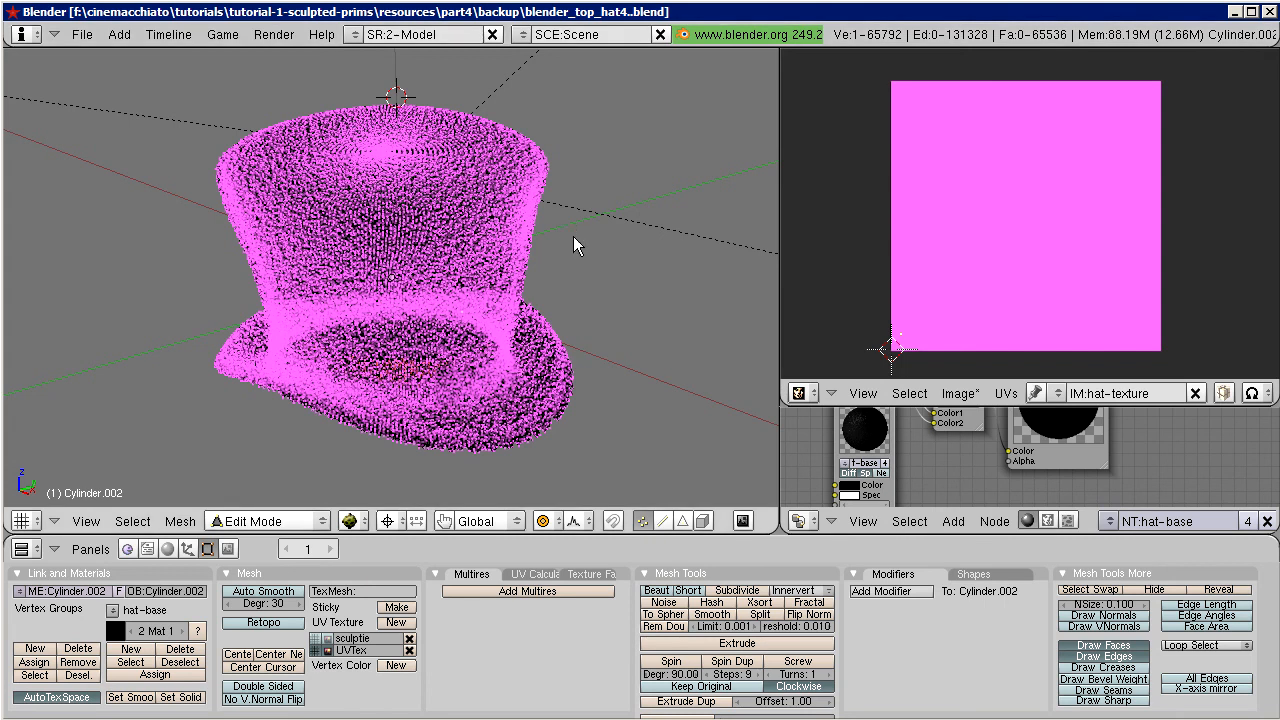
mouse_move(536, 283)
middle_down()
mouse_move(491, 320)
mouse_move(551, 203)
mouse_move(545, 282)
middle_up()
scroll(1037, 280, up, 2)
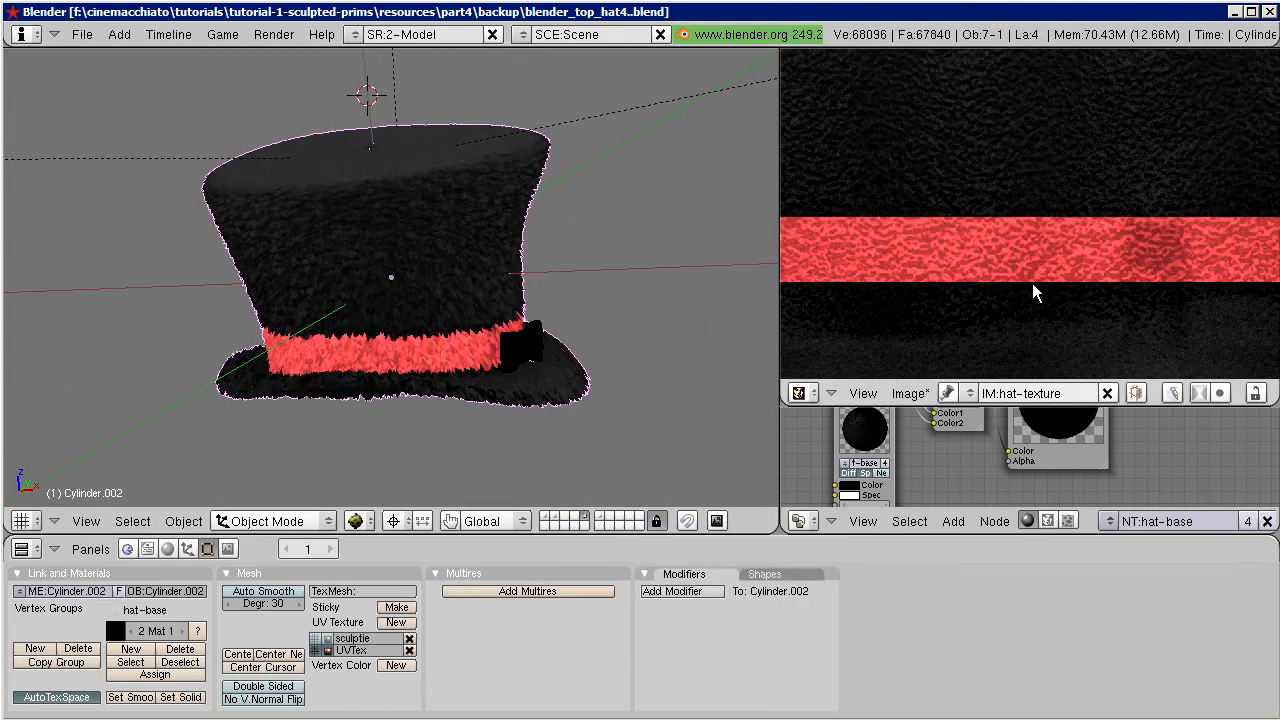
scroll(1036, 287, down, 2)
mouse_move(426, 310)
middle_down()
mouse_move(341, 346)
mouse_move(434, 324)
middle_up()
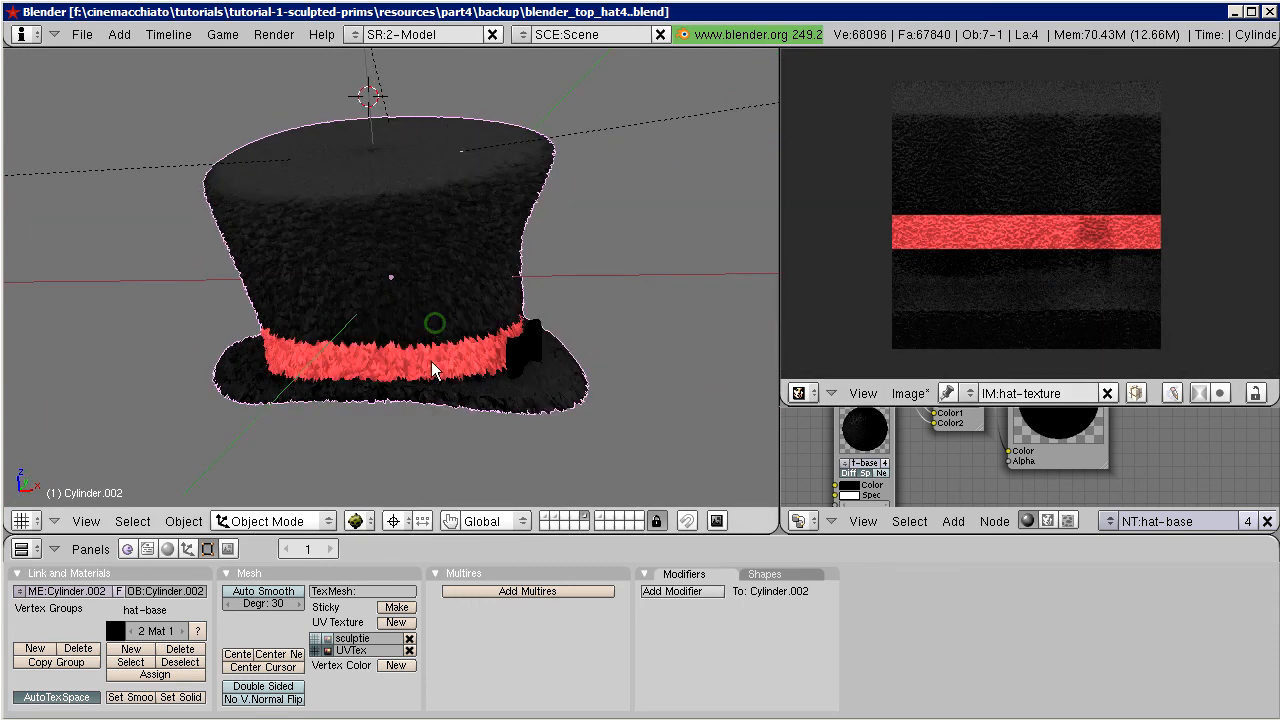
Step: Compare the baked texture on the original hat in layer 1 with the roughened duplicate in layer 5, examining the original from several angles
click(547, 518)
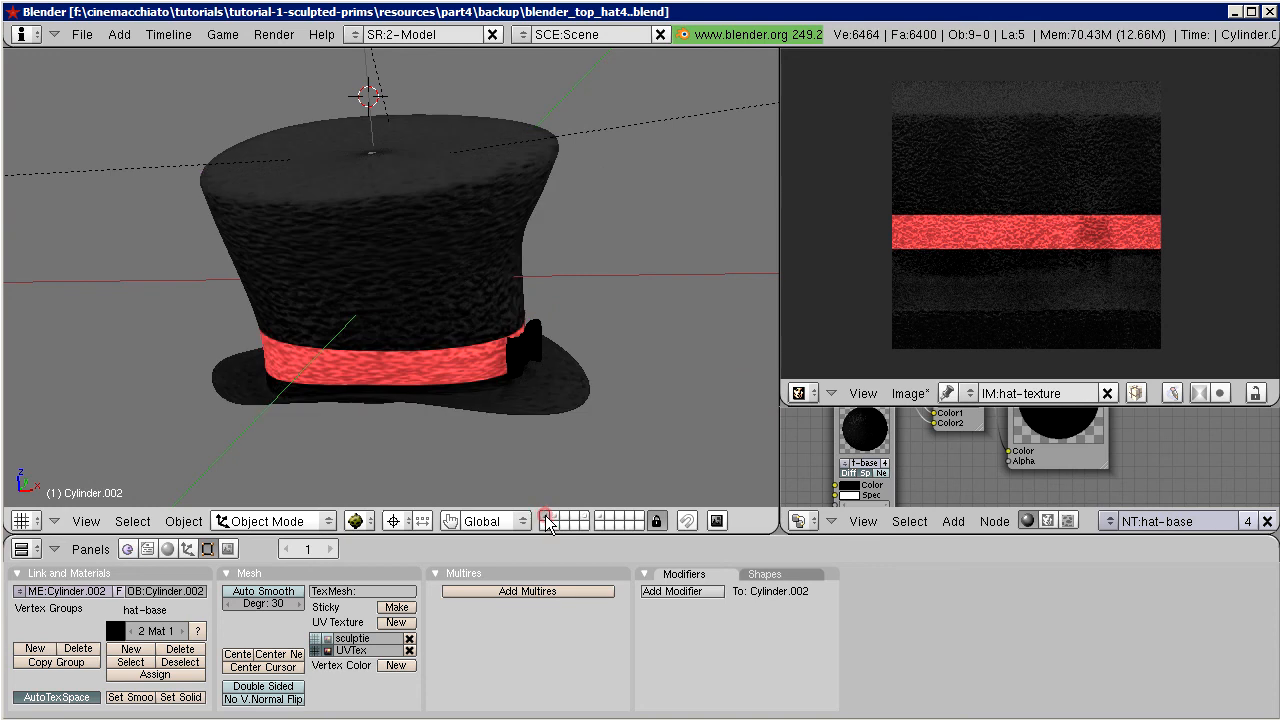
middle_drag(409, 323, 425, 297)
middle_drag(530, 316, 503, 335)
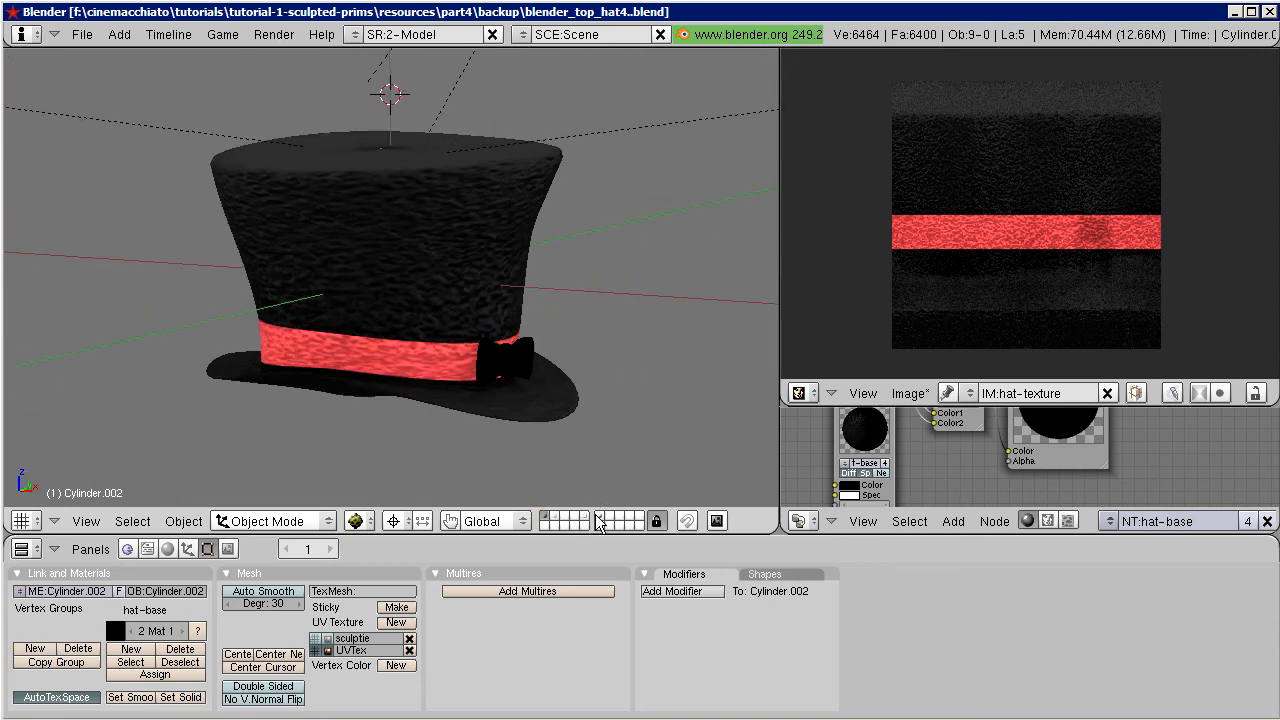
click(586, 519)
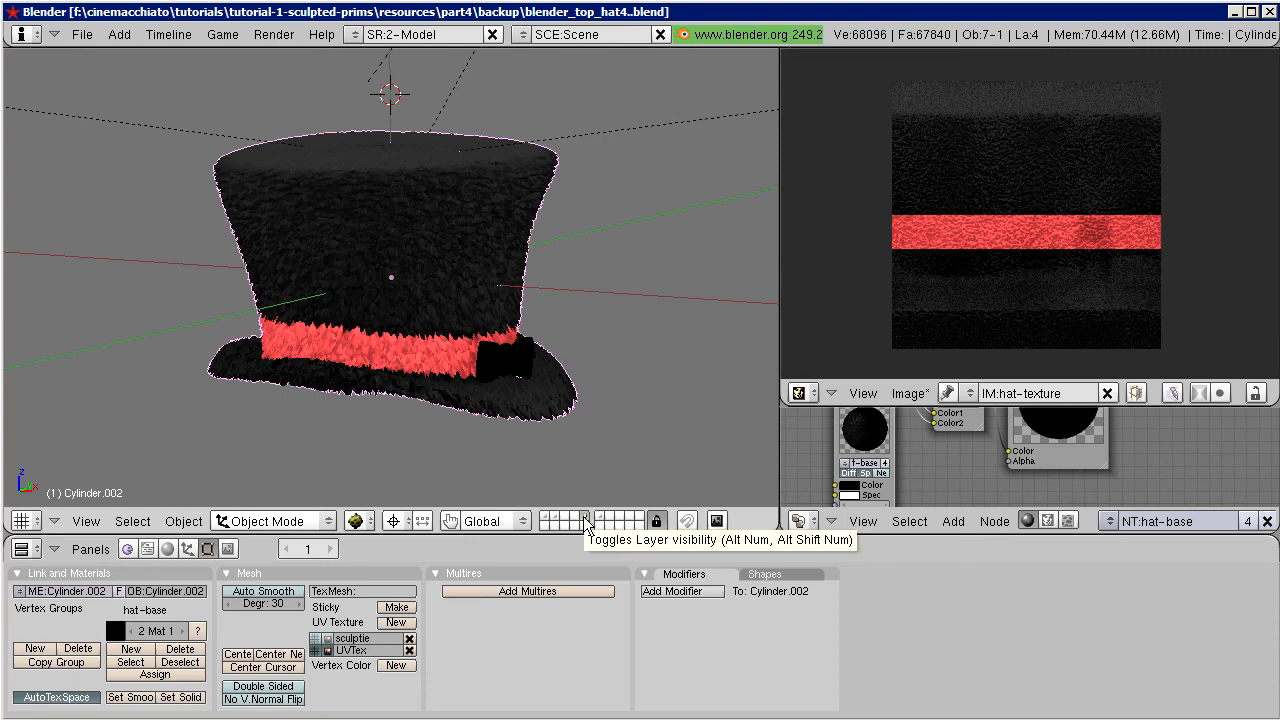
click(545, 519)
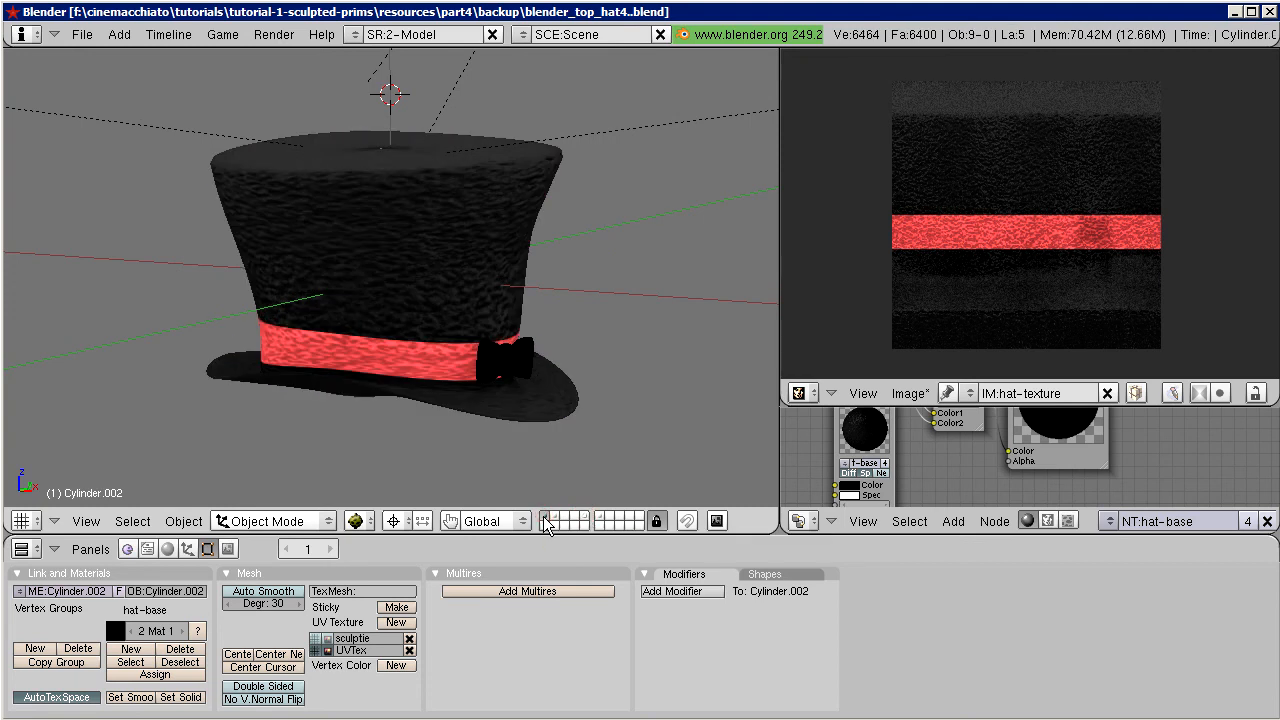
click(585, 518)
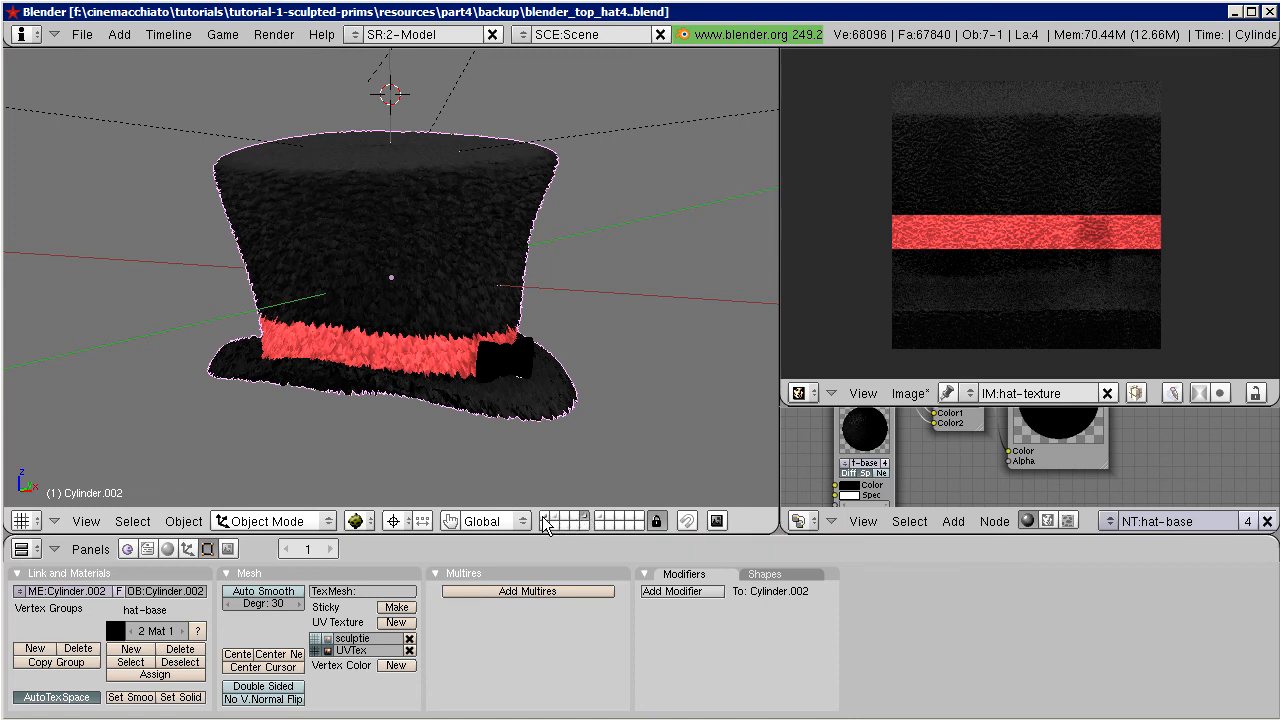
click(543, 518)
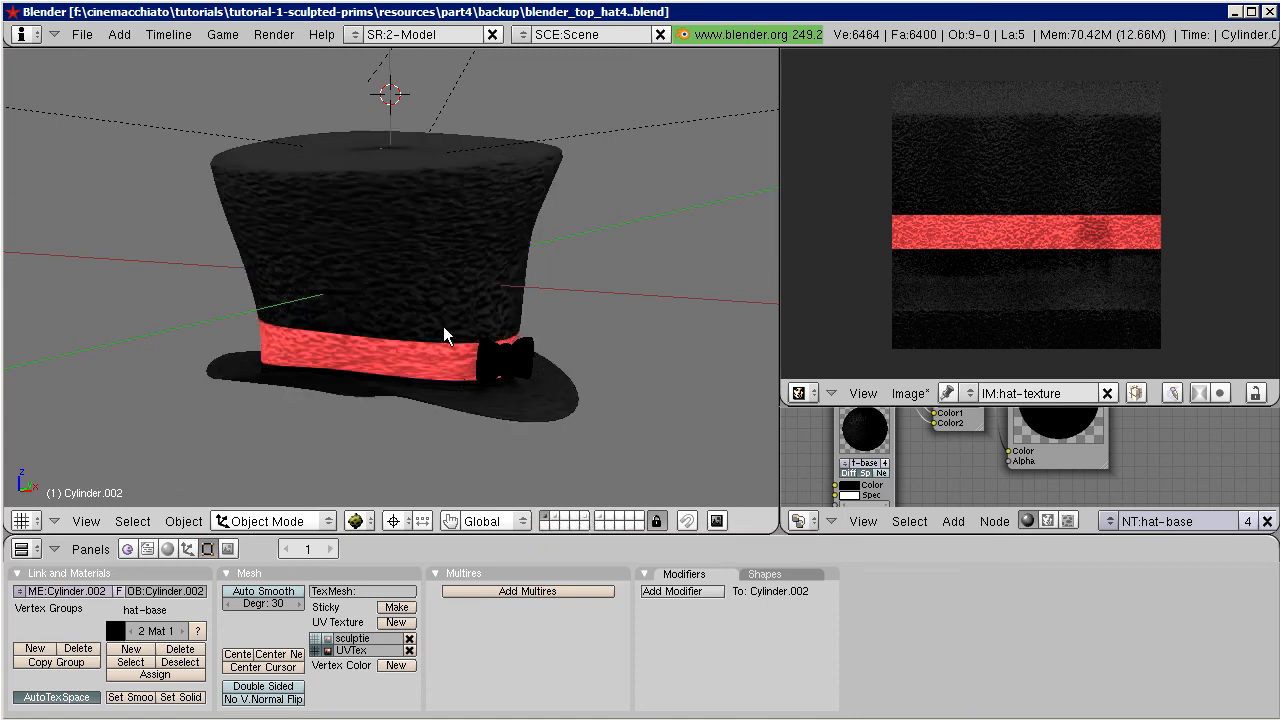
scroll(370, 305, up, 5)
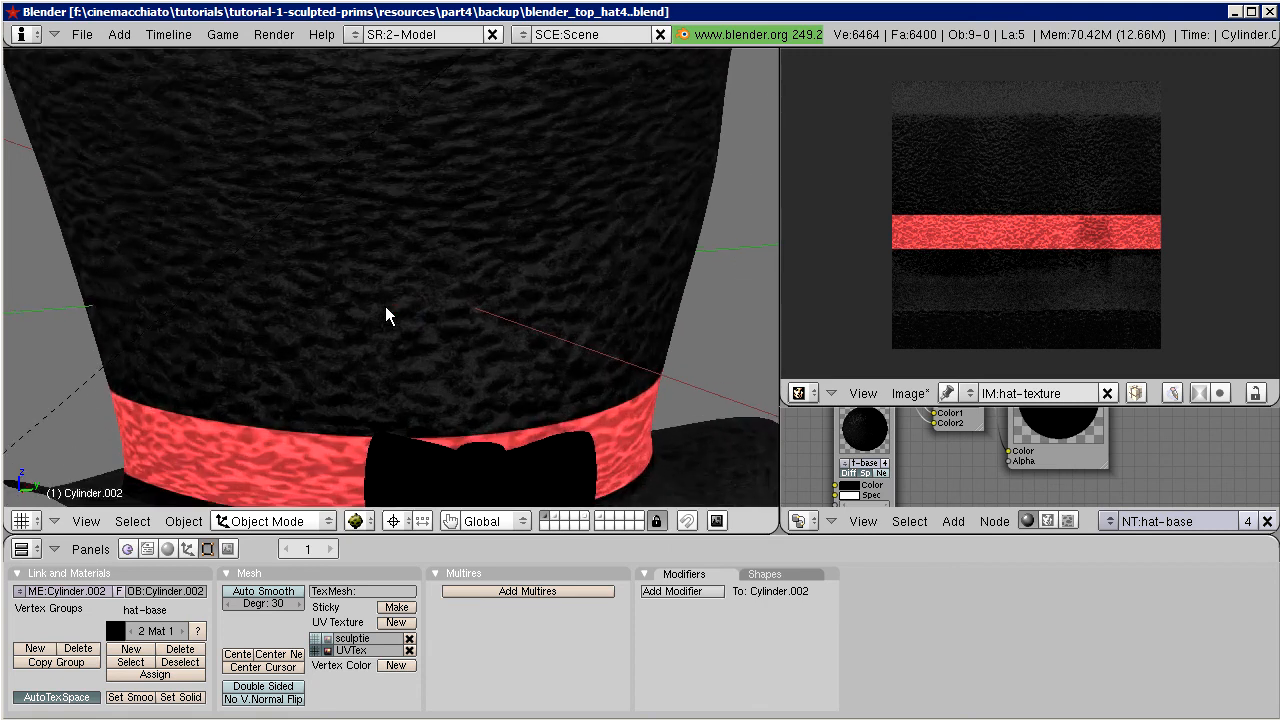
middle_drag(478, 272, 410, 238)
scroll(512, 317, down, 4)
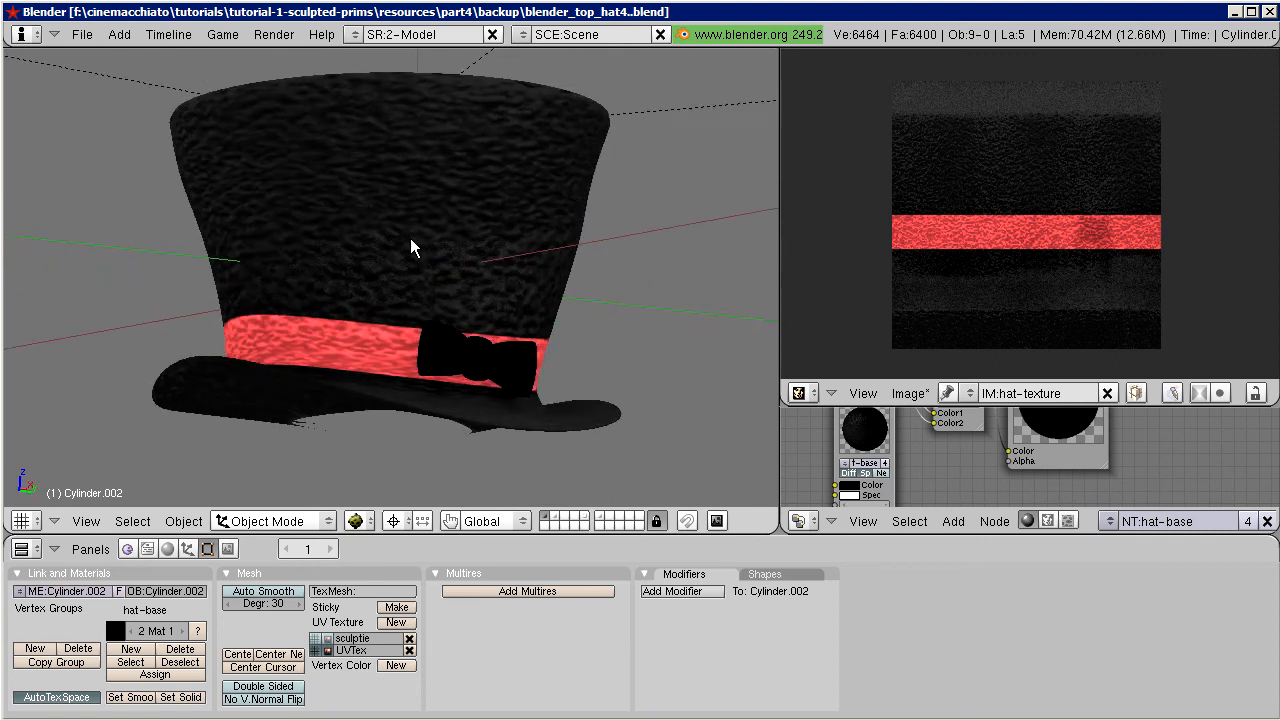
middle_drag(423, 286, 331, 292)
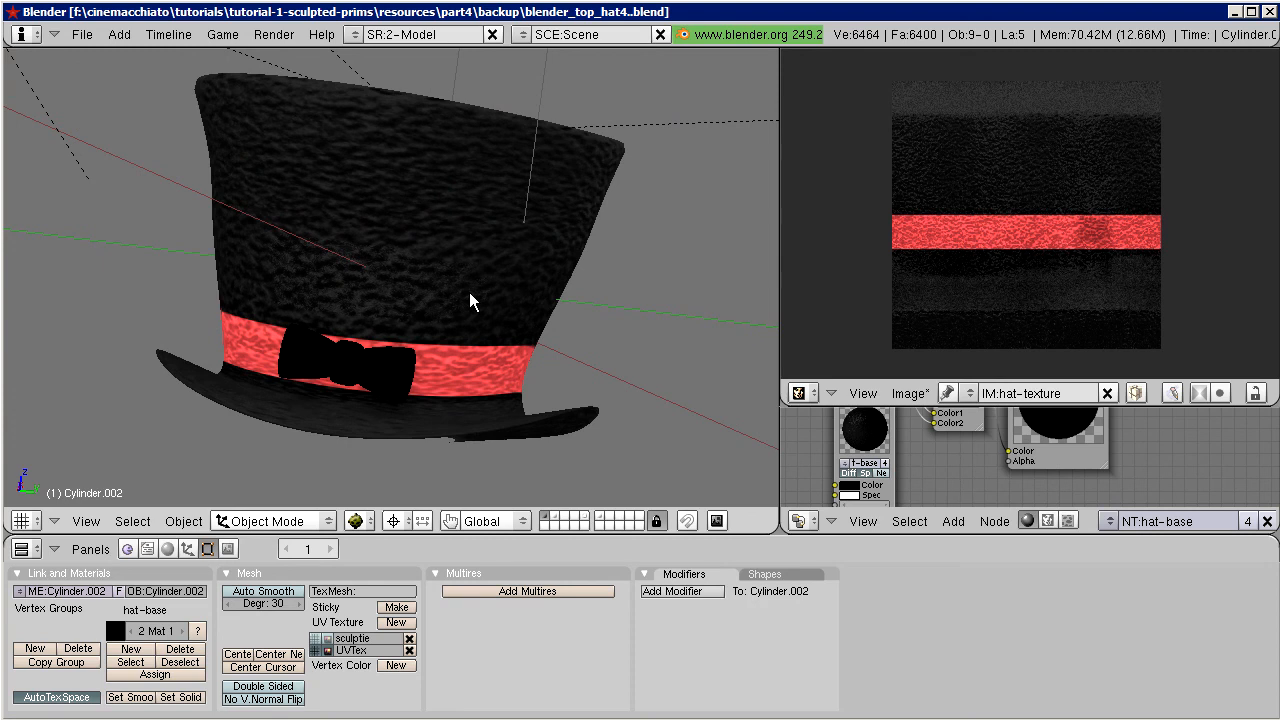
middle_drag(329, 396, 350, 288)
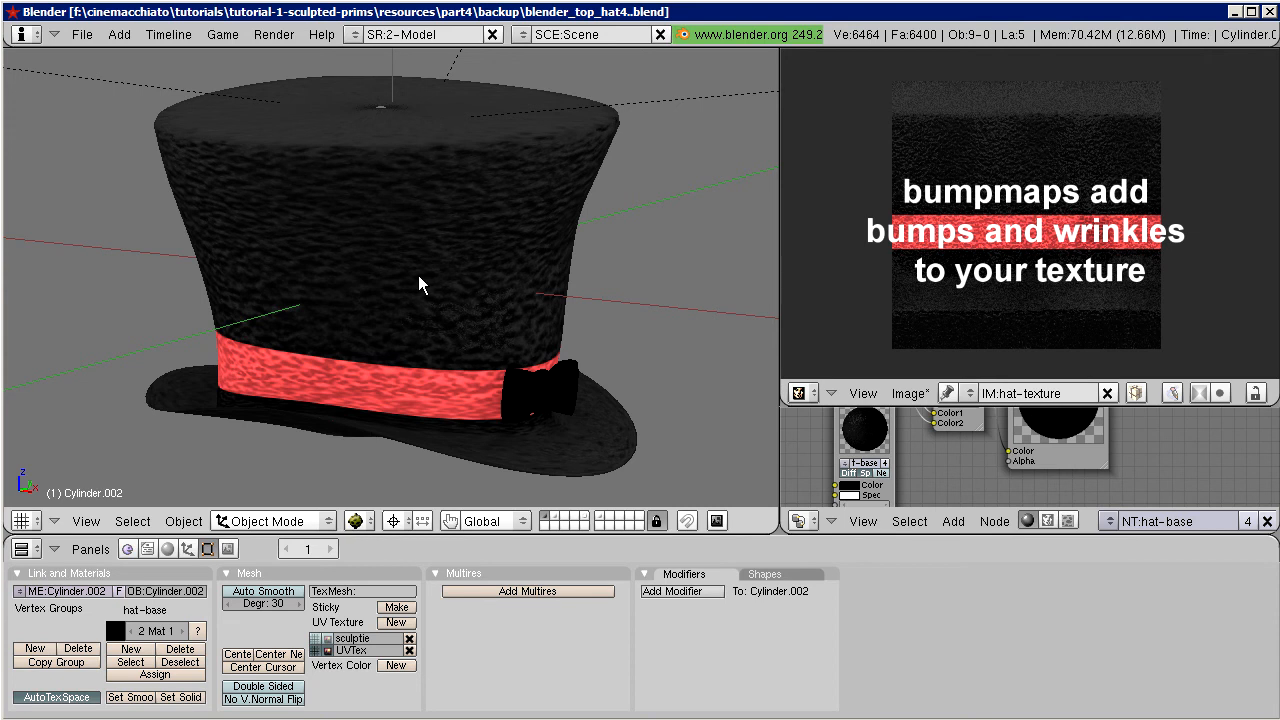
Step: Select the original hat on layer 1 and bake its Full Render into hat-texture again
right_click(419, 211)
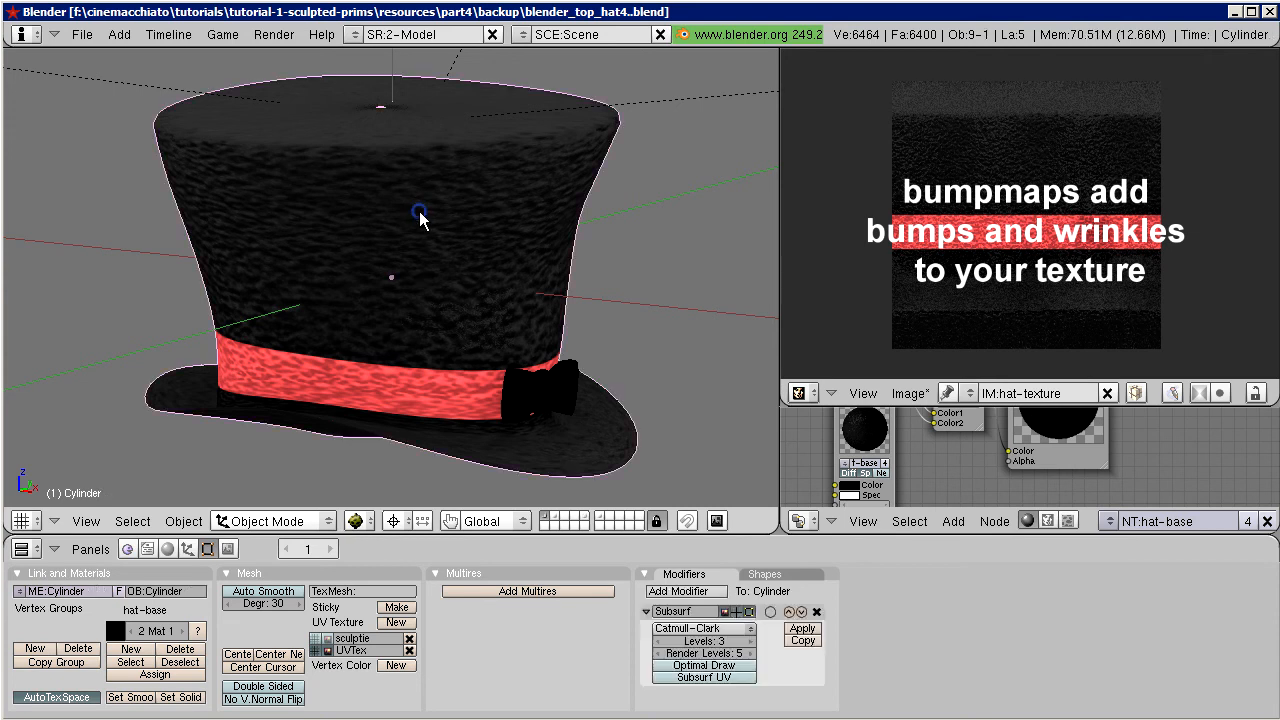
click(272, 34)
mouse_move(287, 101)
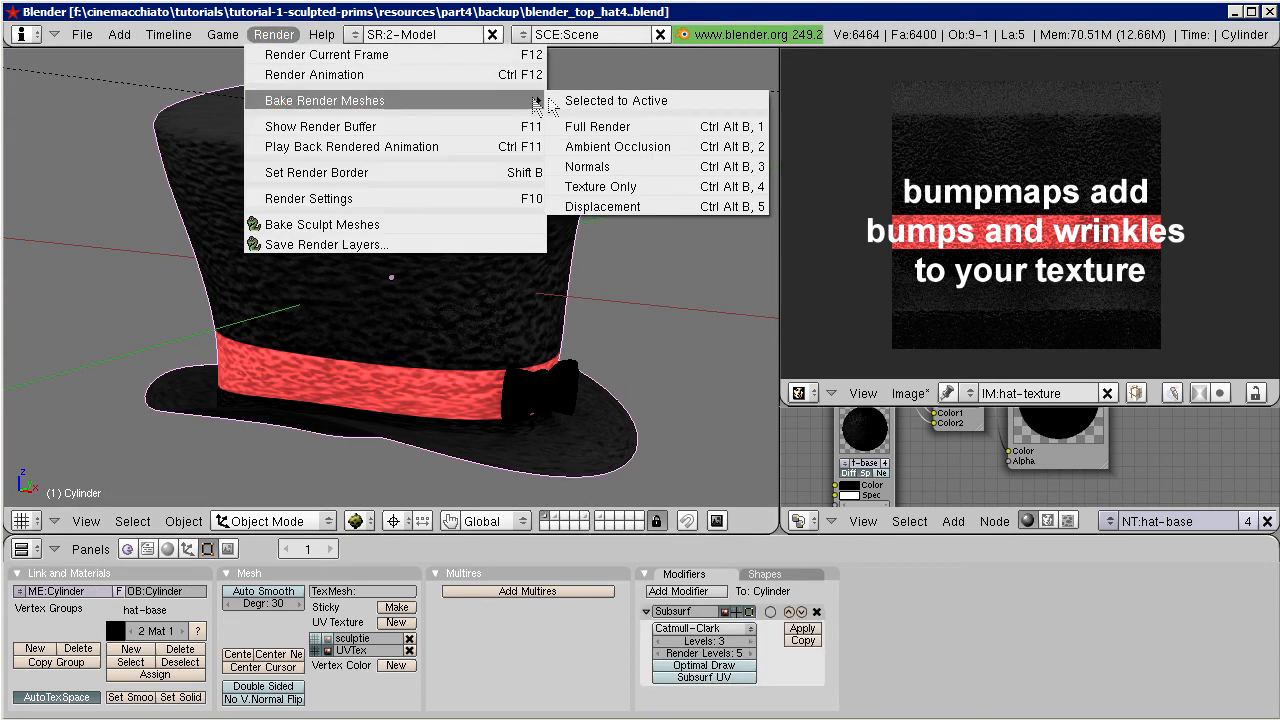
click(627, 125)
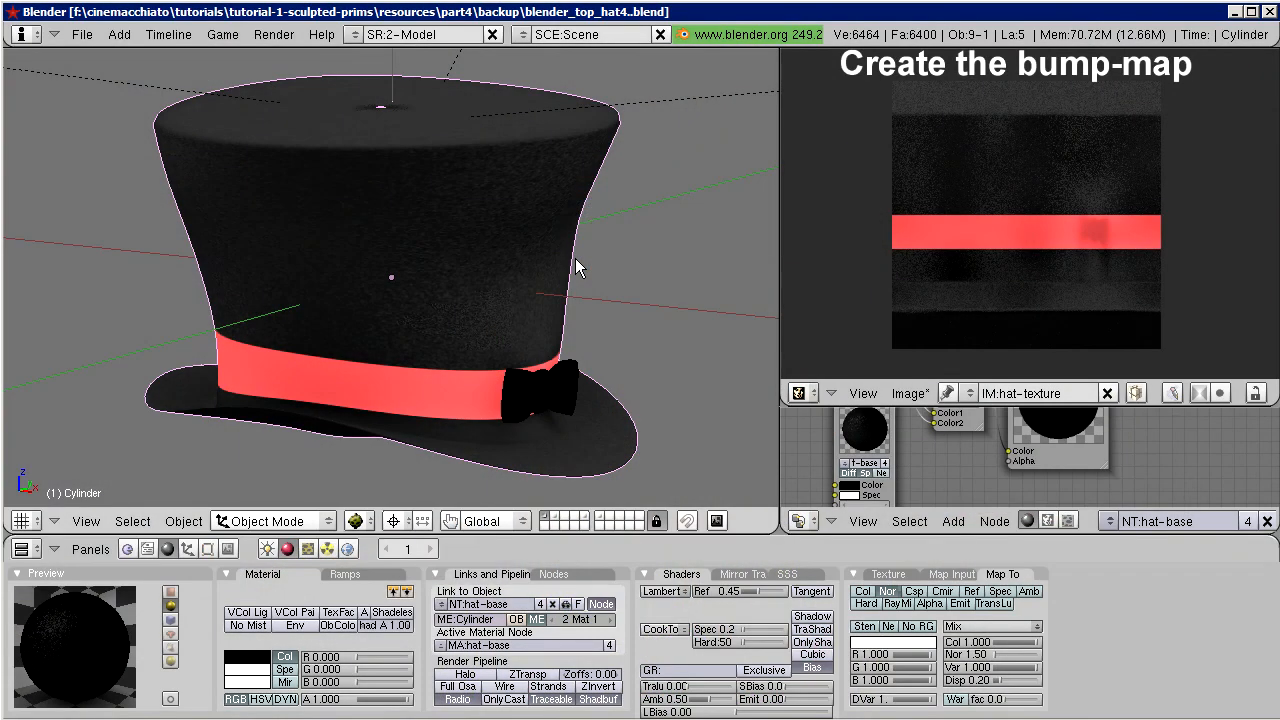
Step: Display only layer 5 and delete the roughened duplicate hat
click(586, 517)
right_click(458, 304)
key(x)
click(458, 303)
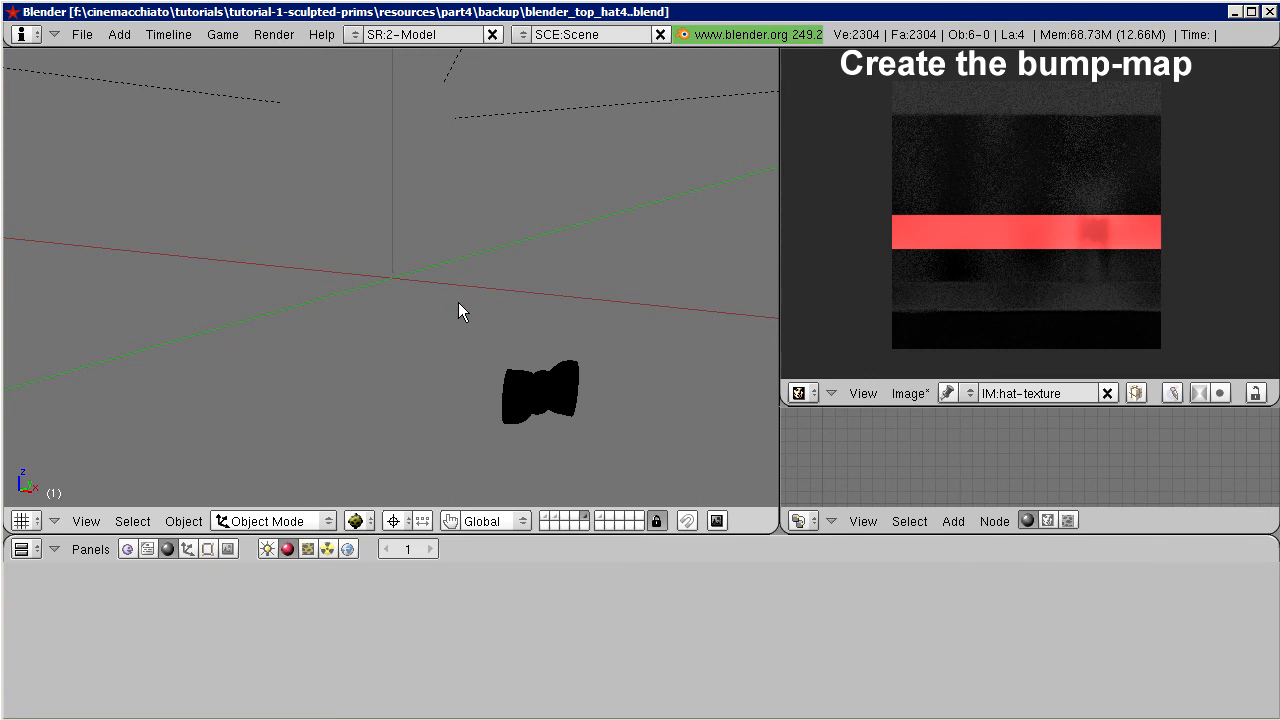
Step: Duplicate the original hat from layer 1 in place and move the copy to layer 5
click(545, 517)
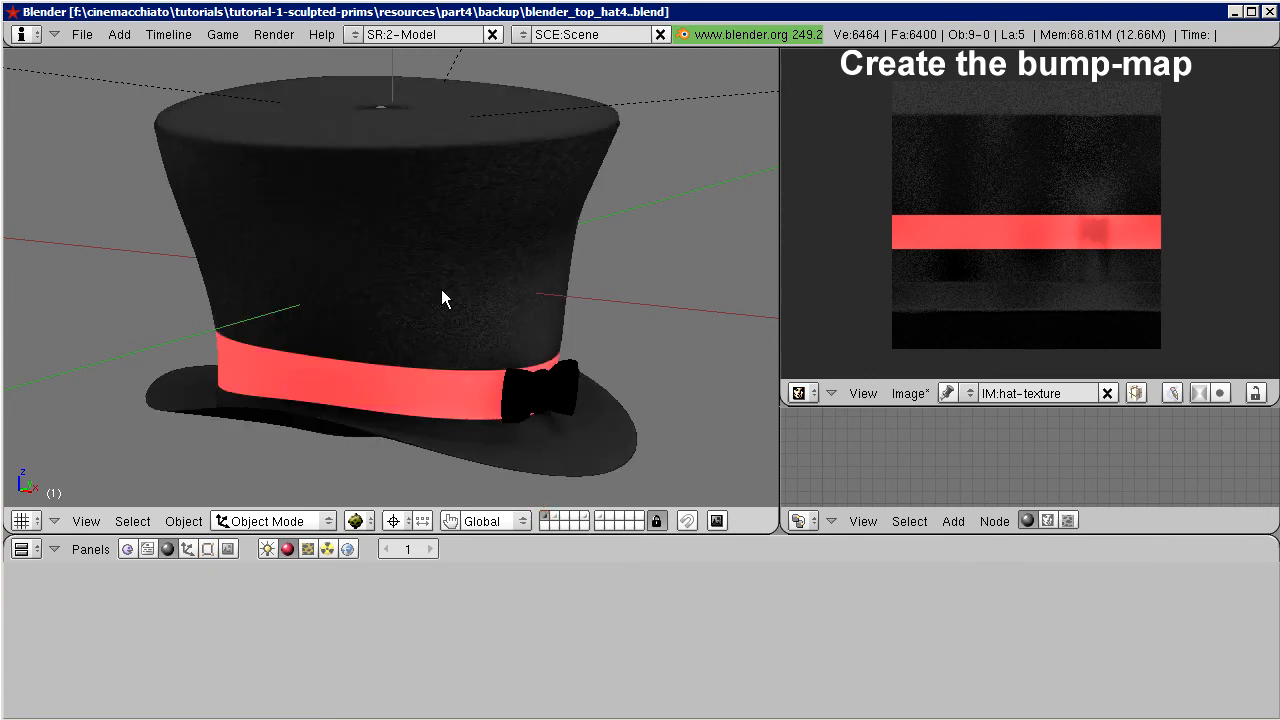
right_click(441, 291)
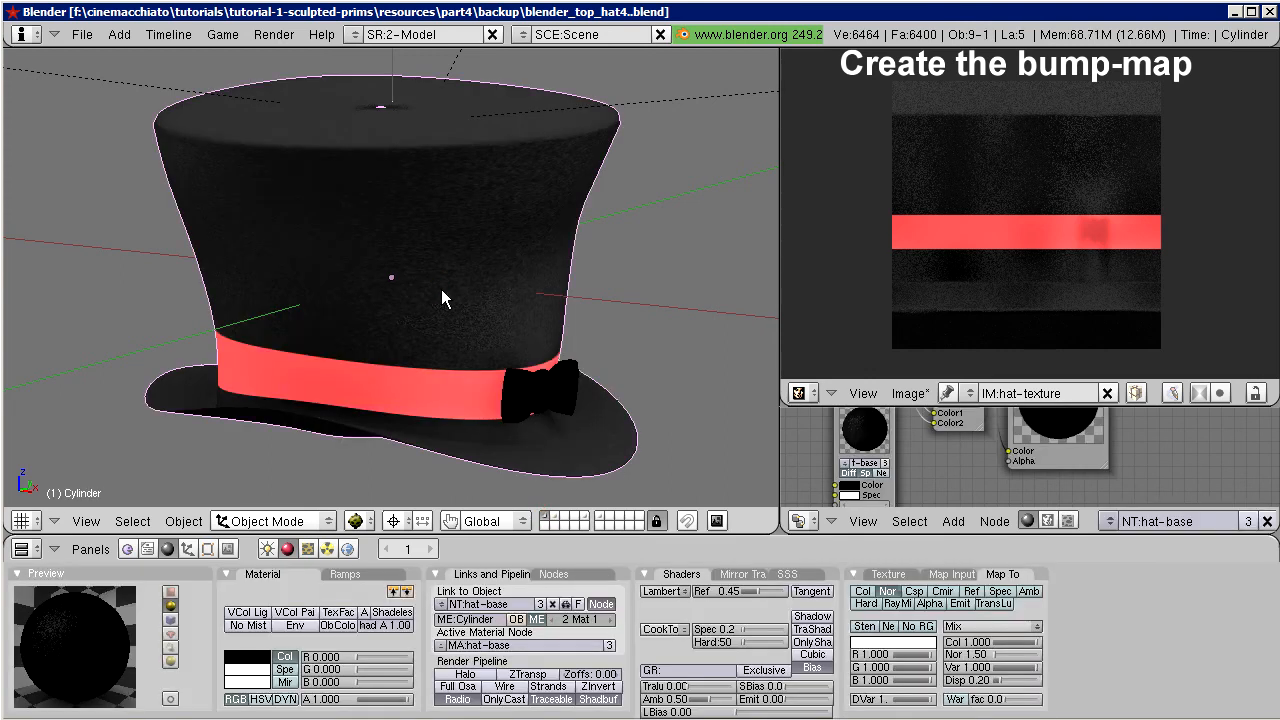
key(shift+d)
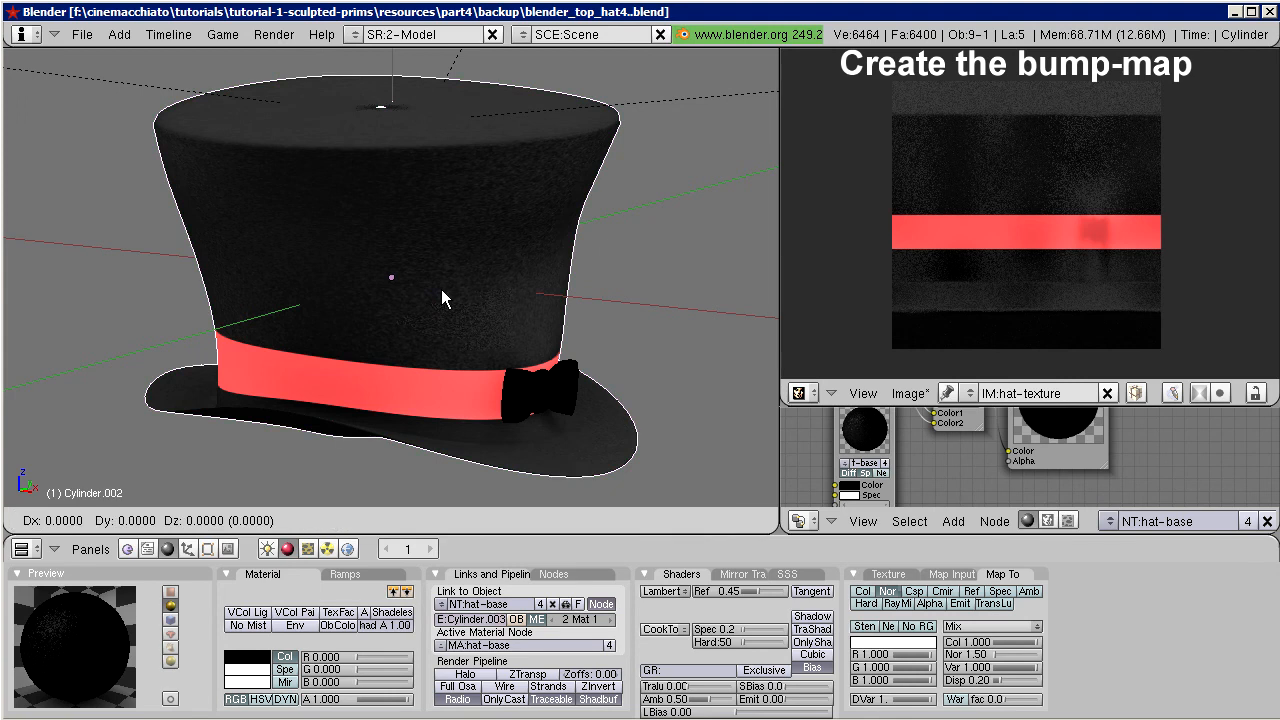
right_click(441, 289)
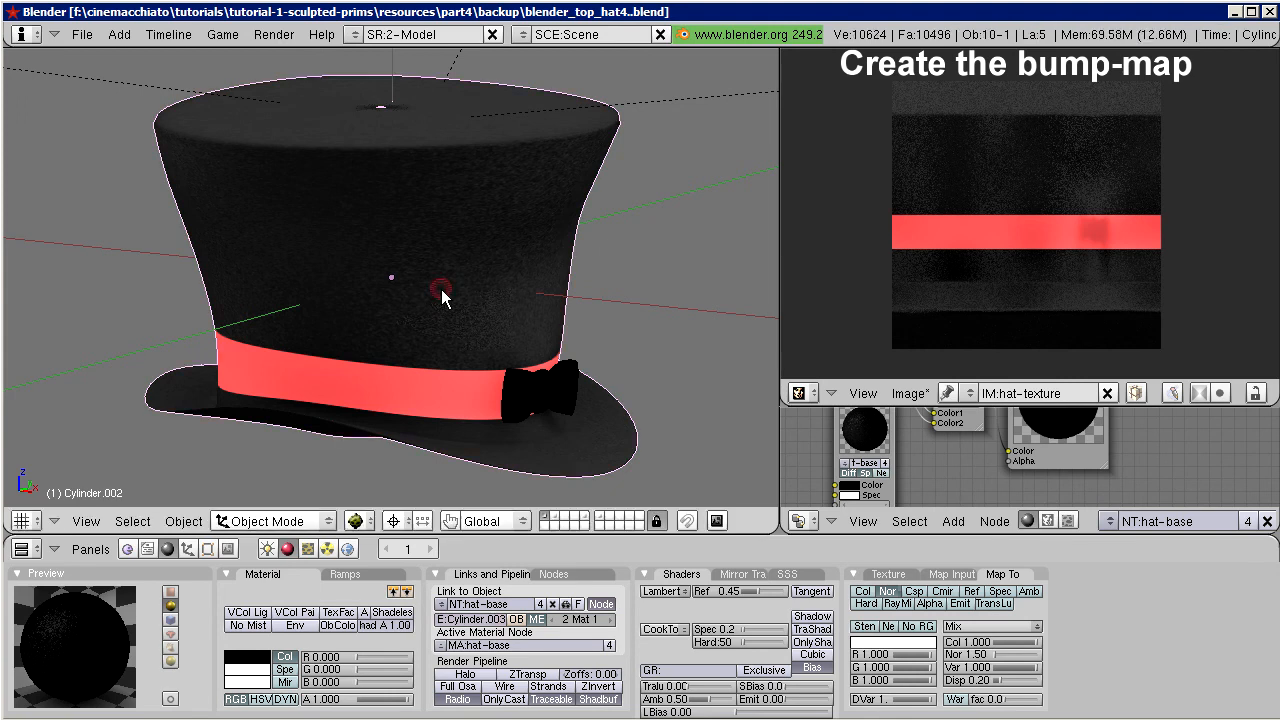
key(m)
click(344, 284)
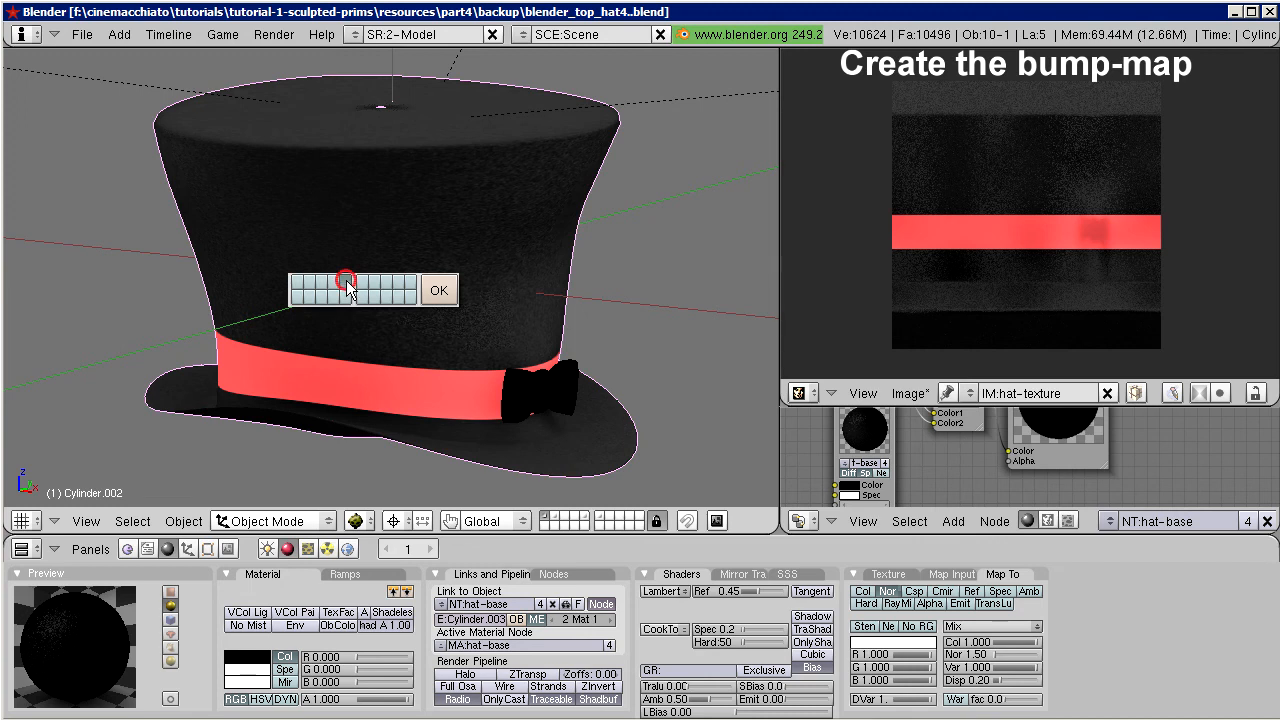
click(440, 290)
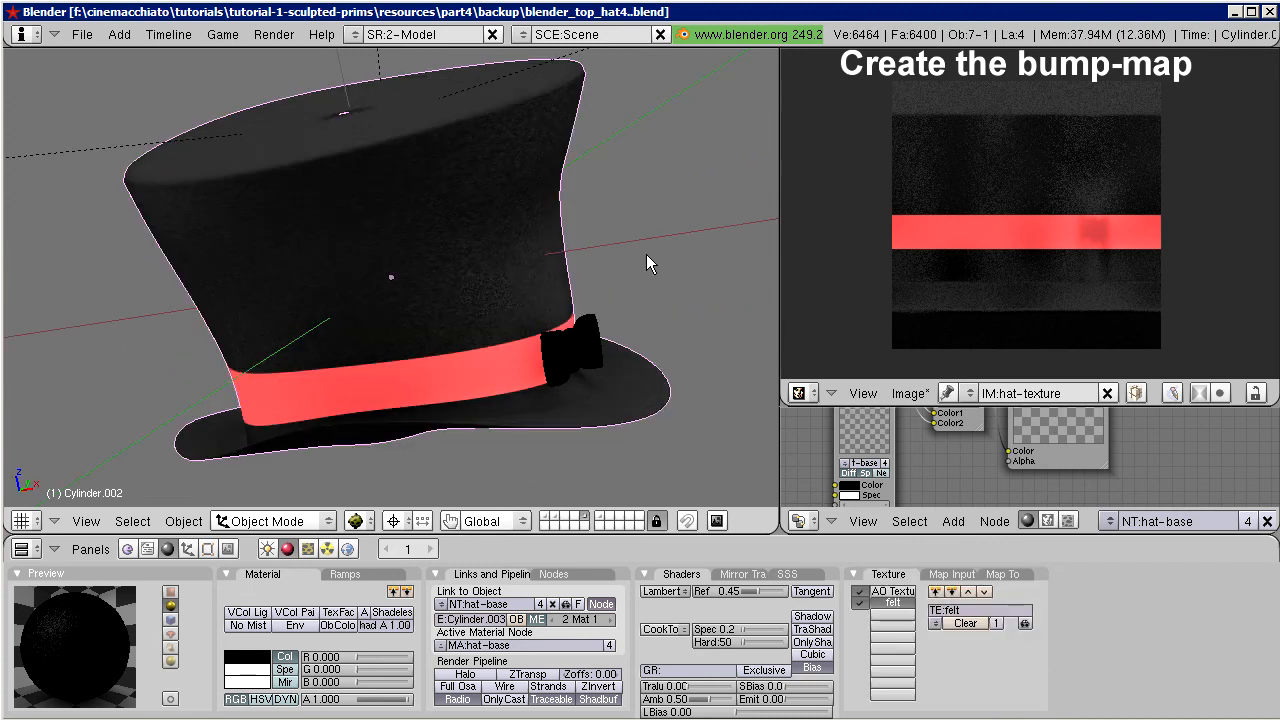
Step: On the duplicate hat's second material slot, make a copy of the hat-band material and name it white-hat-band
key(Tab)
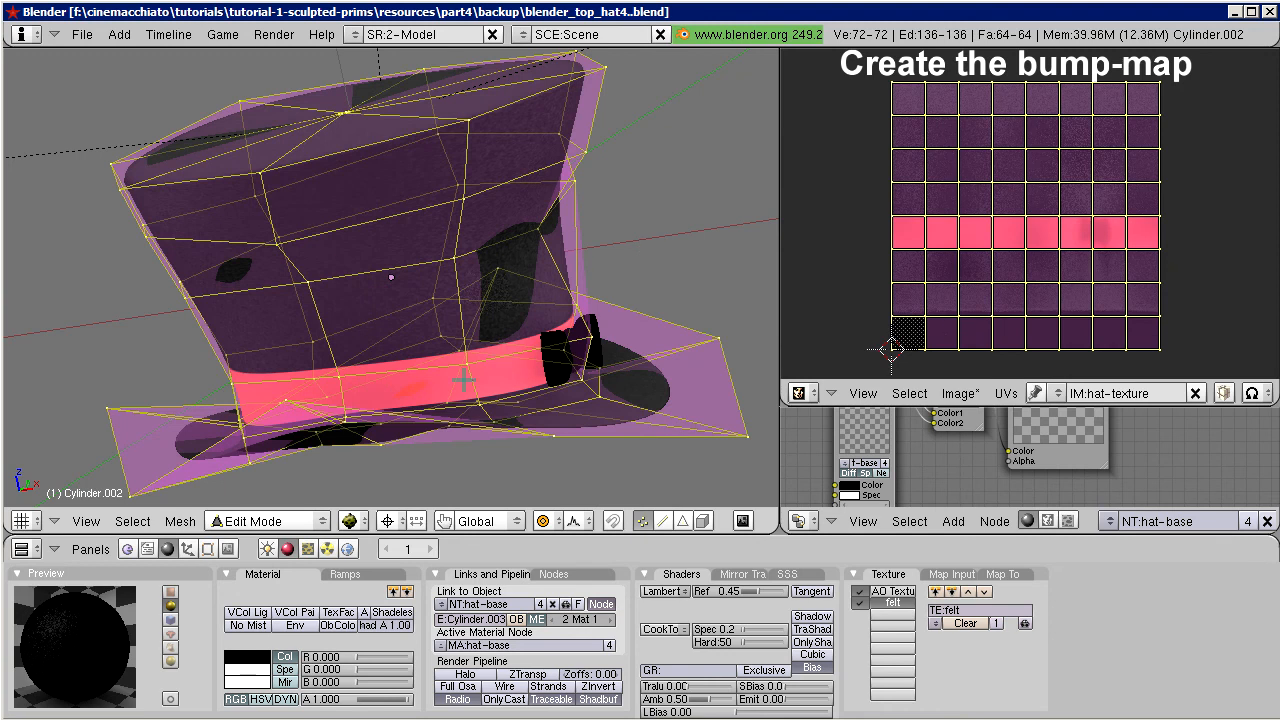
click(207, 550)
click(184, 632)
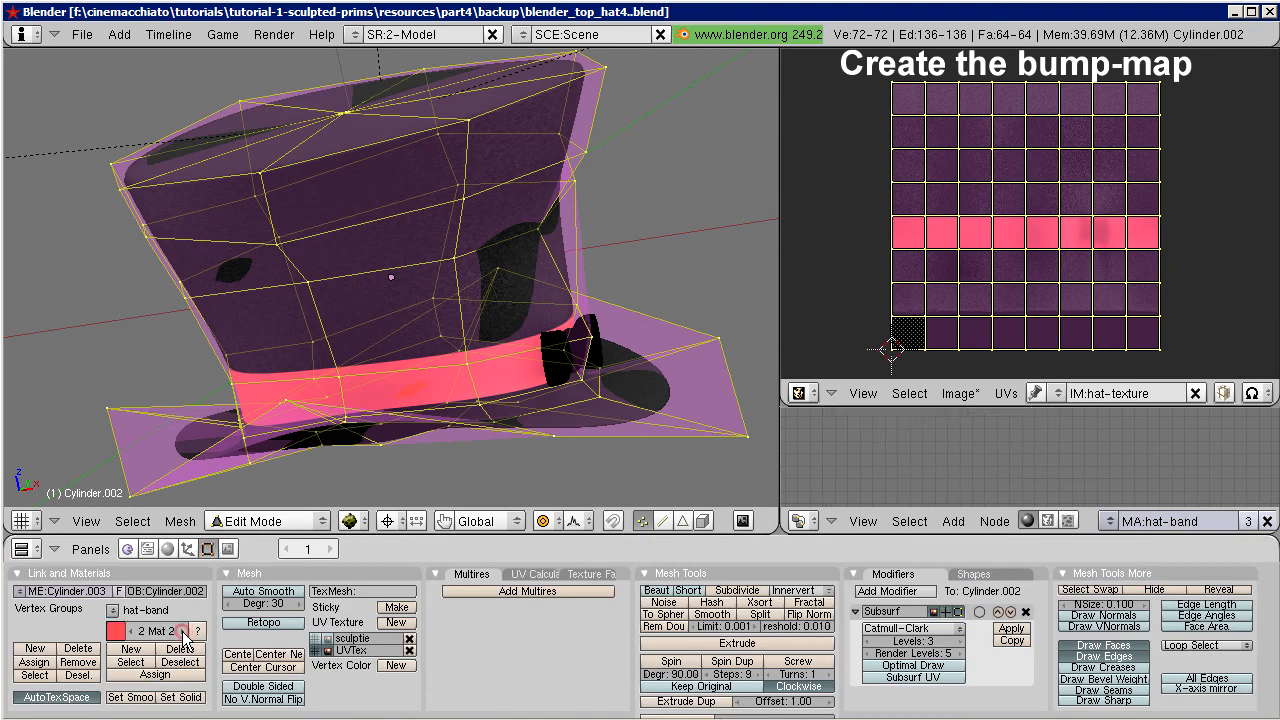
click(168, 549)
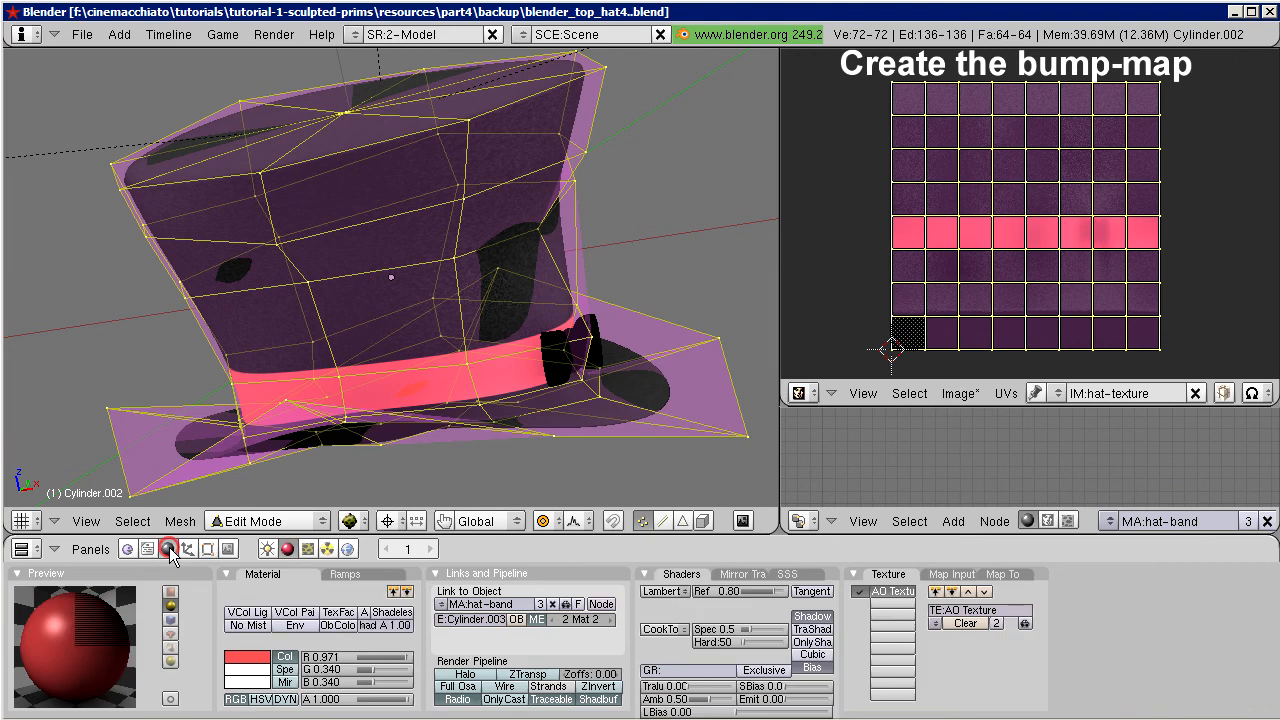
click(441, 604)
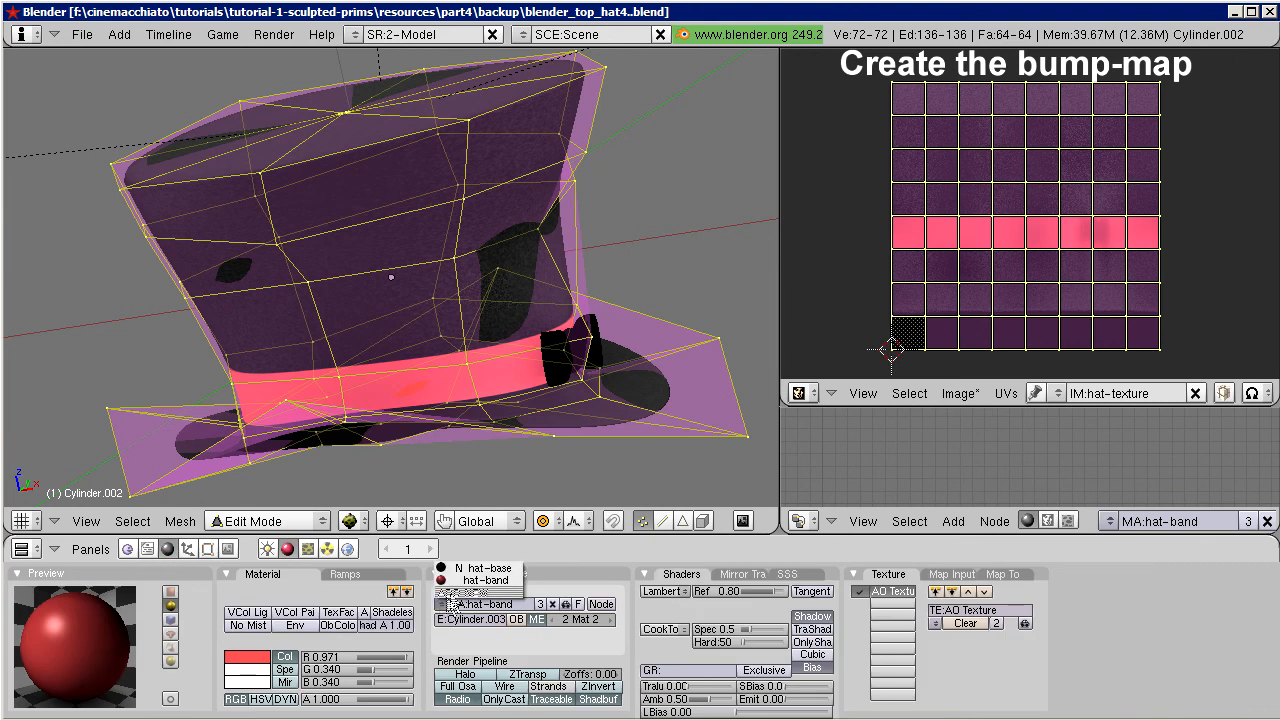
click(462, 593)
click(473, 604)
key(BackSpace)
text(white-ha)
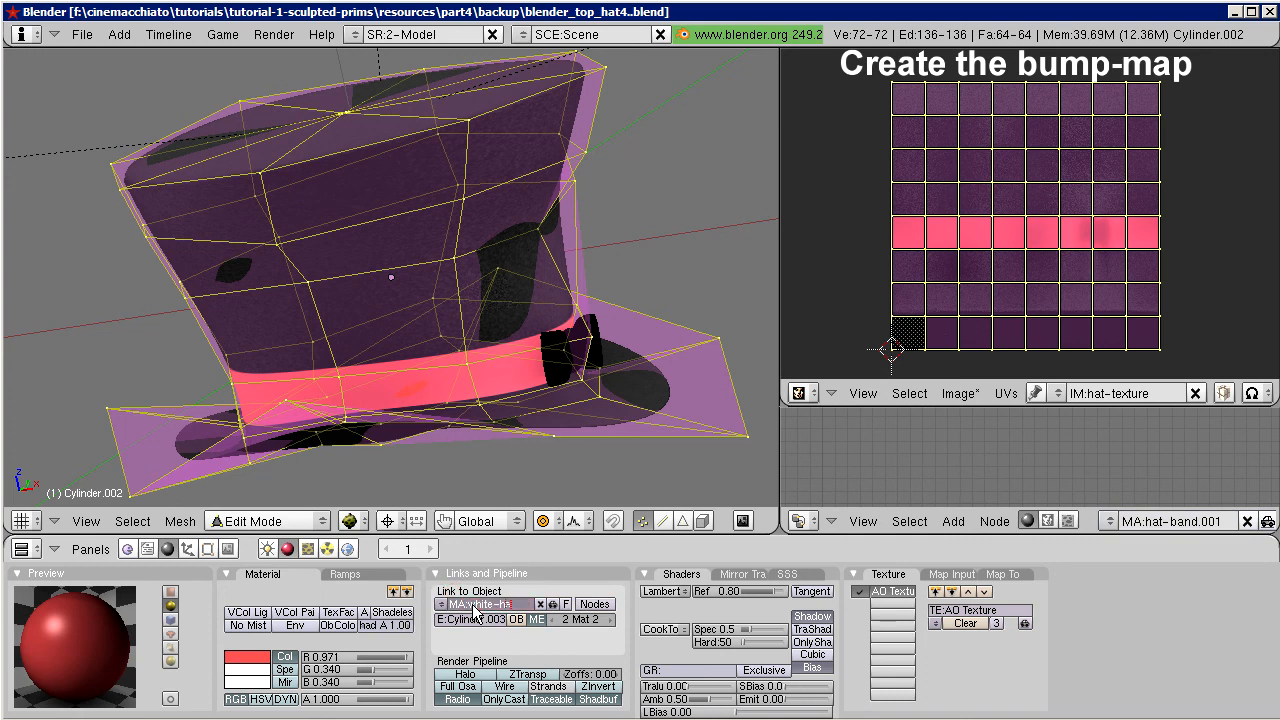
text(t-band)
key(Return)
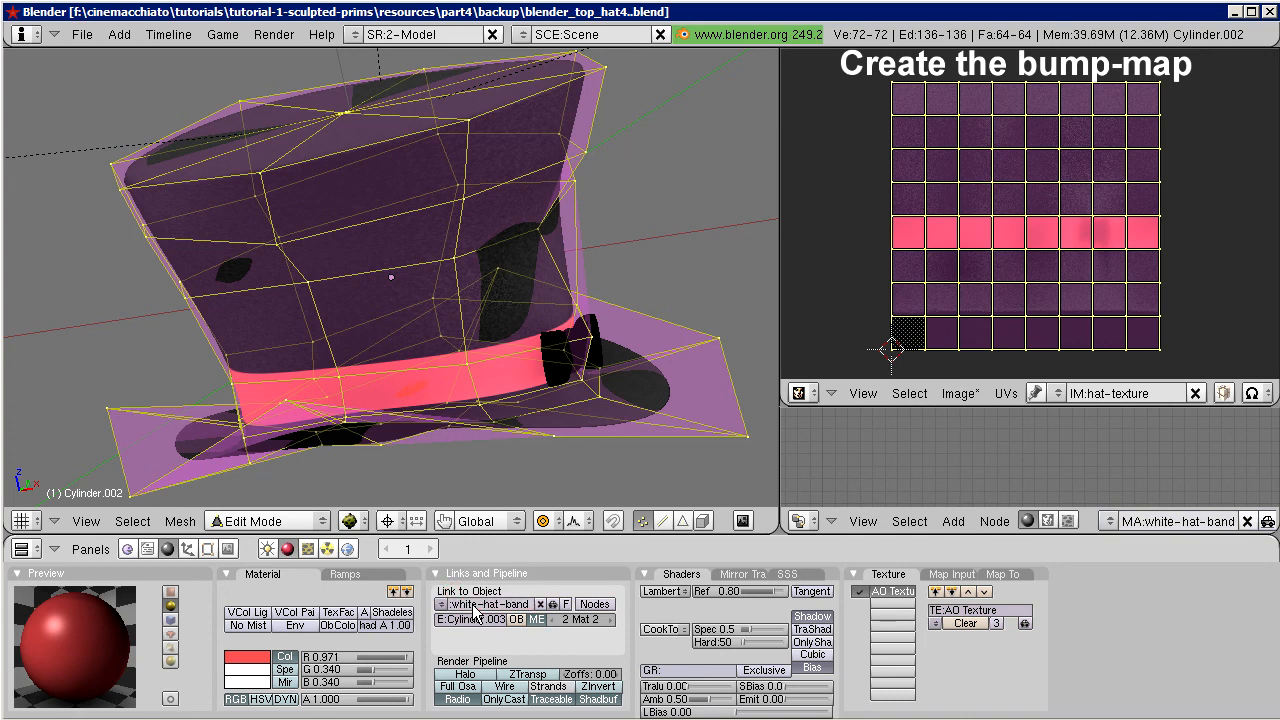
Step: Set the white-hat-band material's colour to pure white (RGB 1.000) and disable its AO texture
click(250, 656)
click(349, 603)
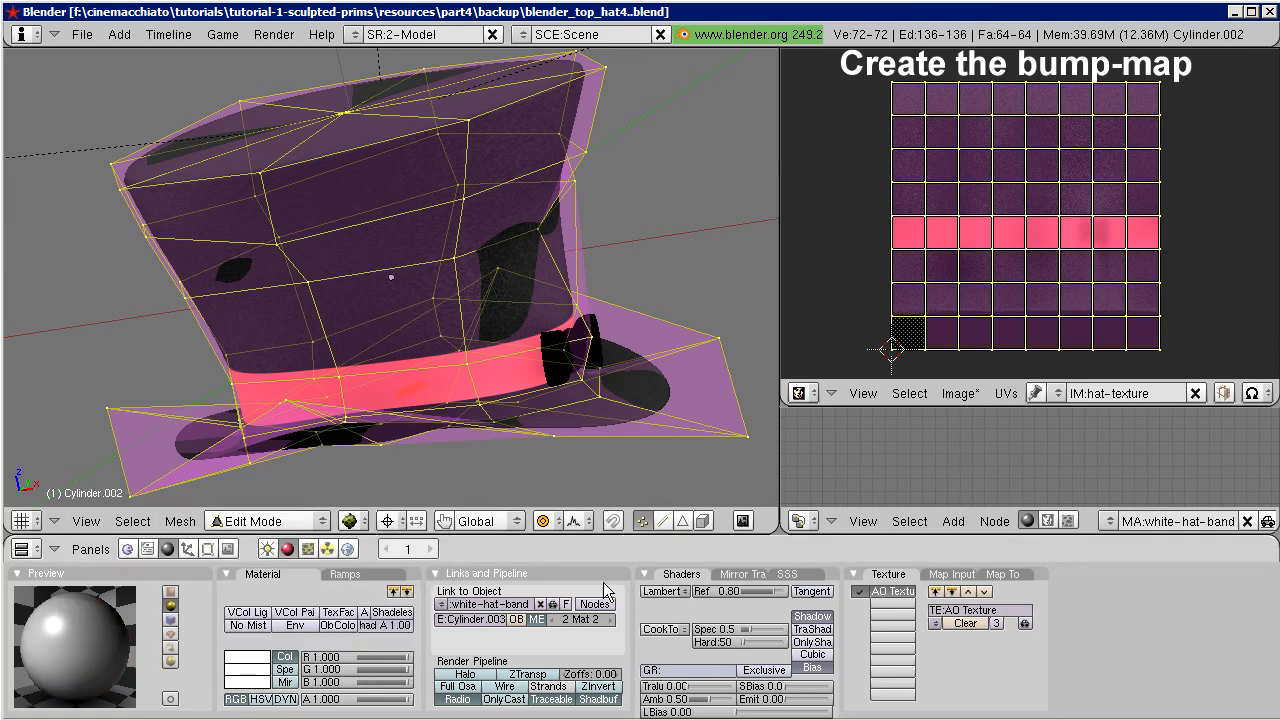
click(860, 591)
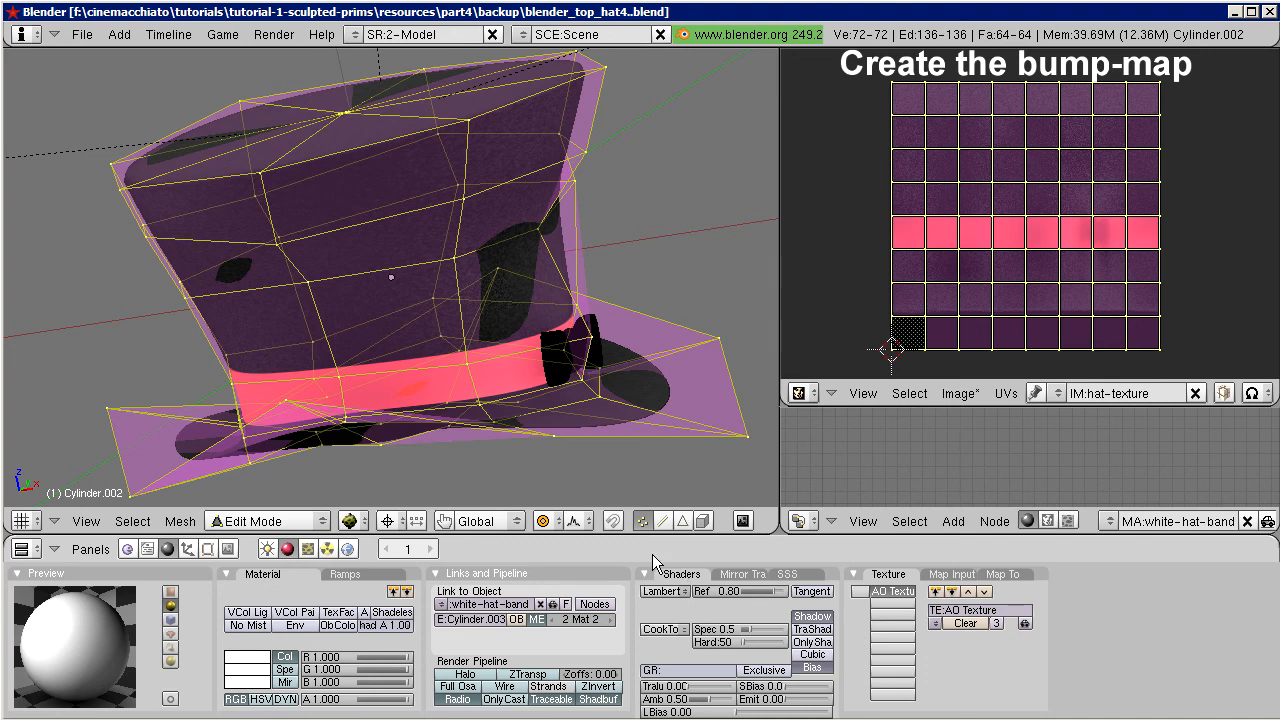
Step: Select only the faces assigned to white-hat-band and check which part of the hat they cover
click(208, 549)
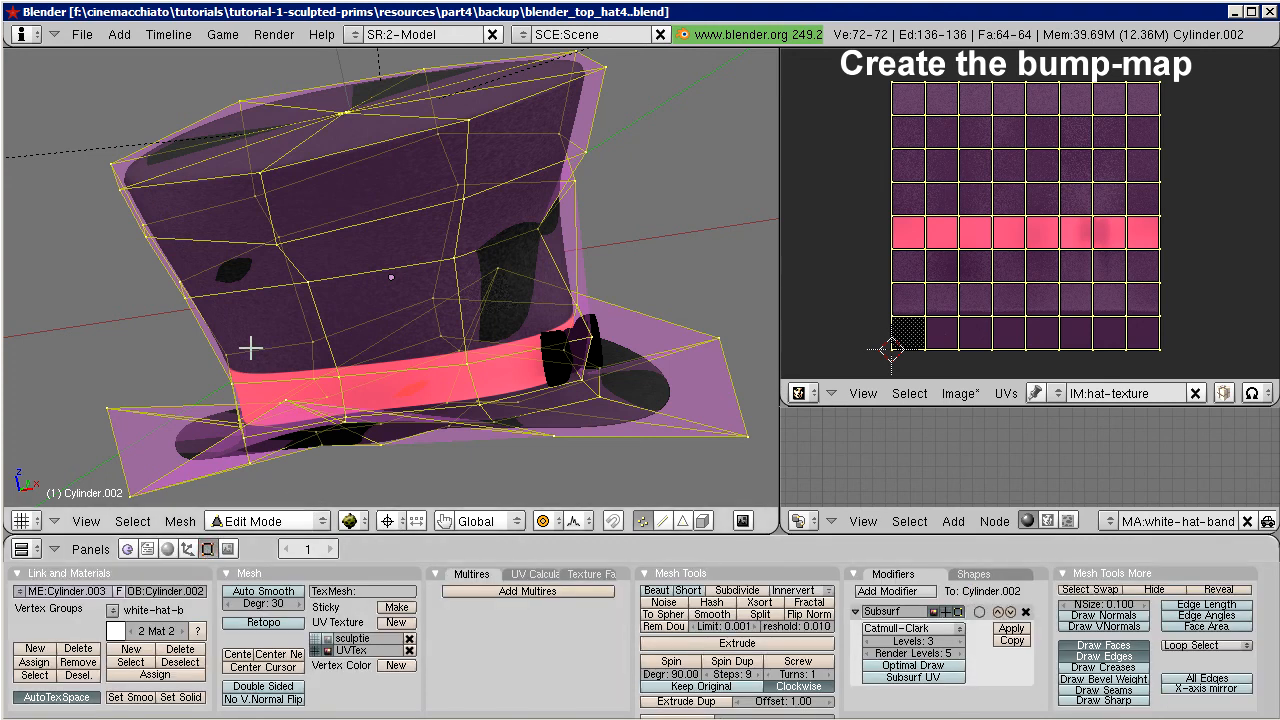
key(a)
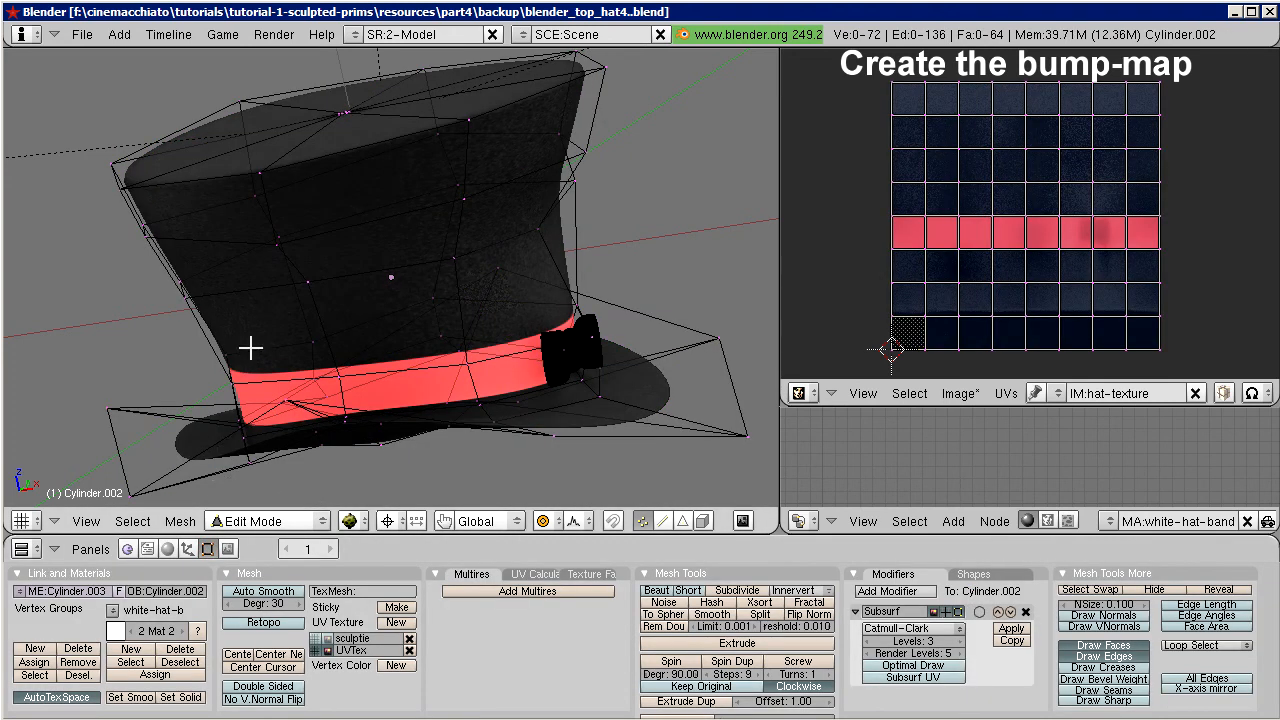
click(131, 662)
mouse_move(374, 434)
middle_down()
mouse_move(329, 380)
mouse_move(390, 352)
mouse_move(365, 390)
mouse_move(388, 438)
middle_up()
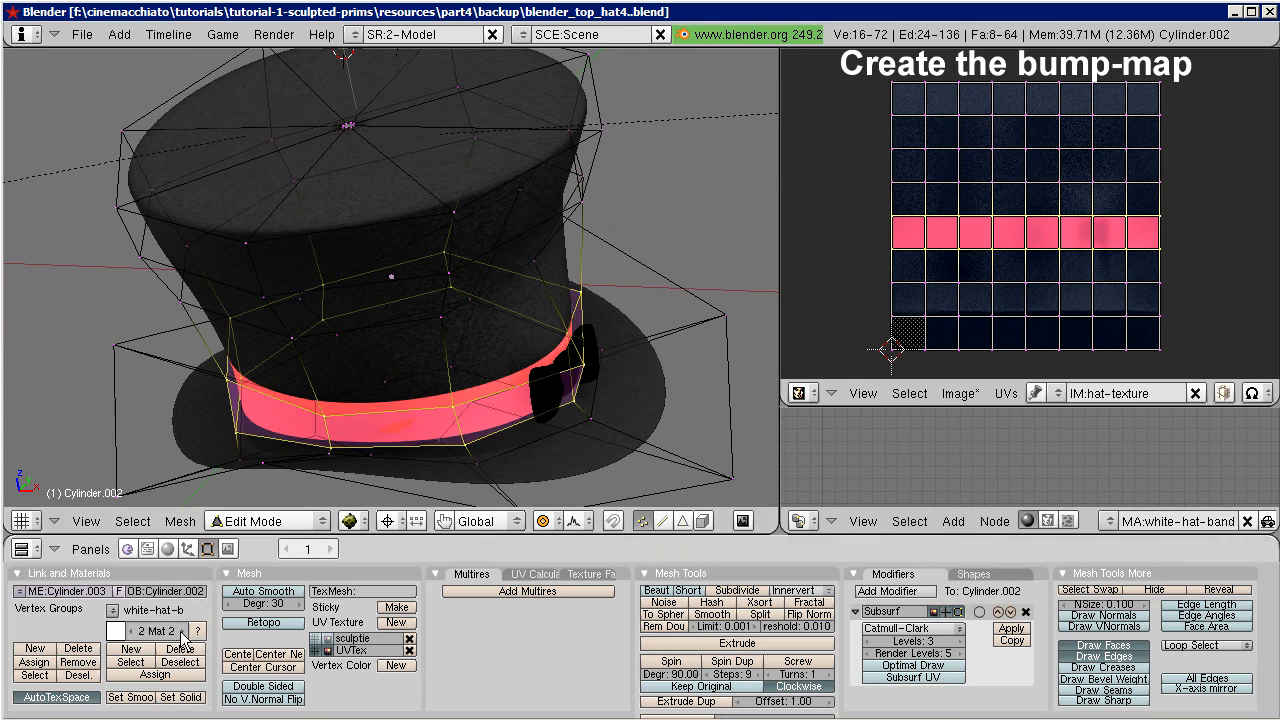
Step: On the duplicate hat's first material slot, make a copy of the hat-base material and name it black-hat
click(132, 632)
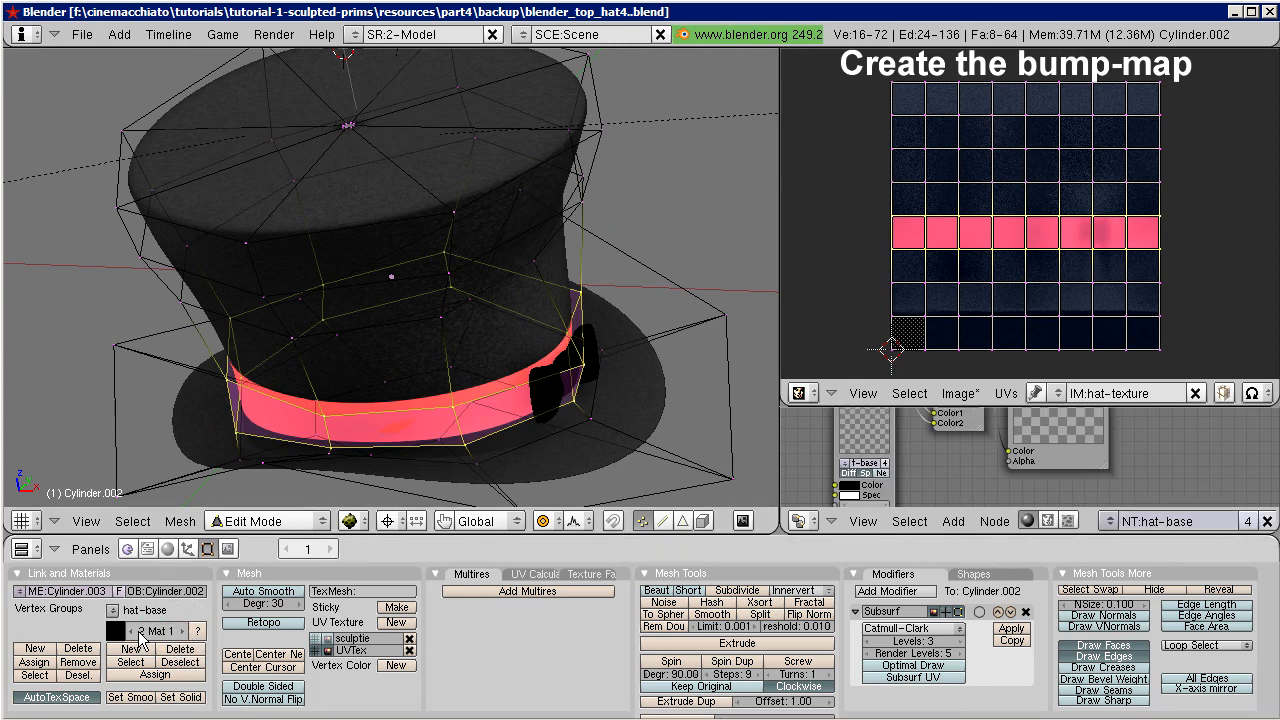
click(167, 549)
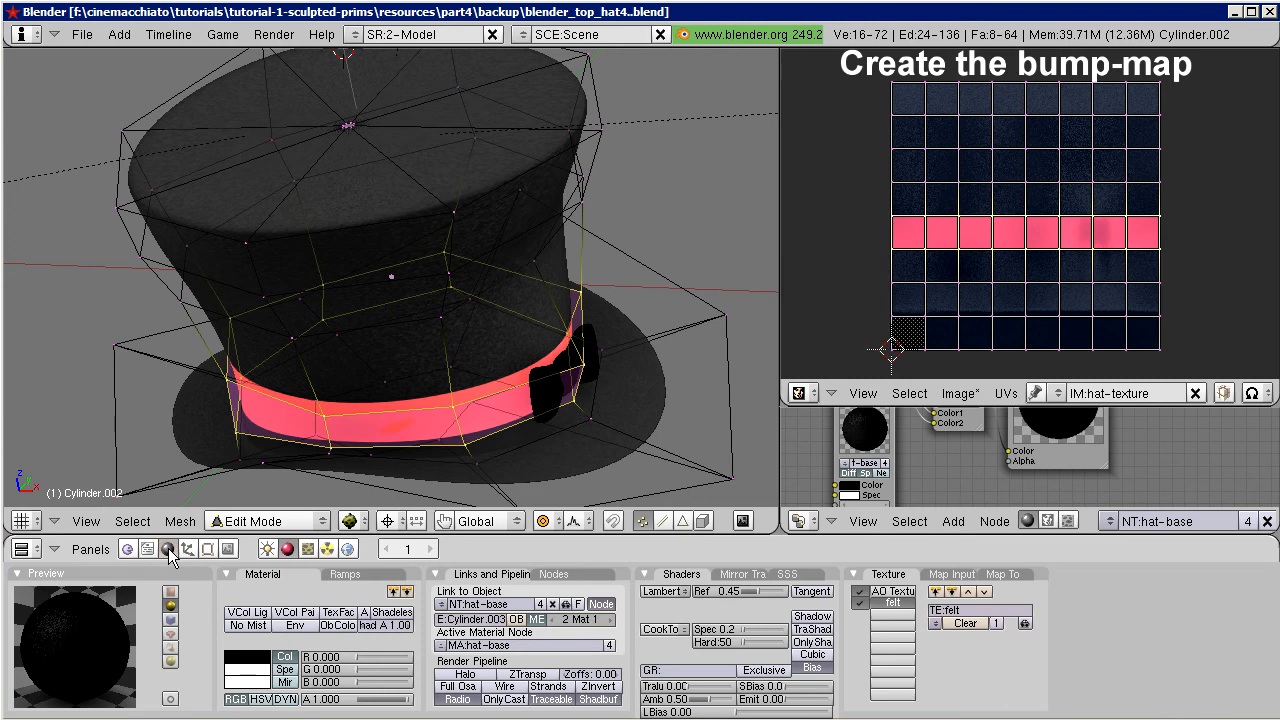
click(442, 604)
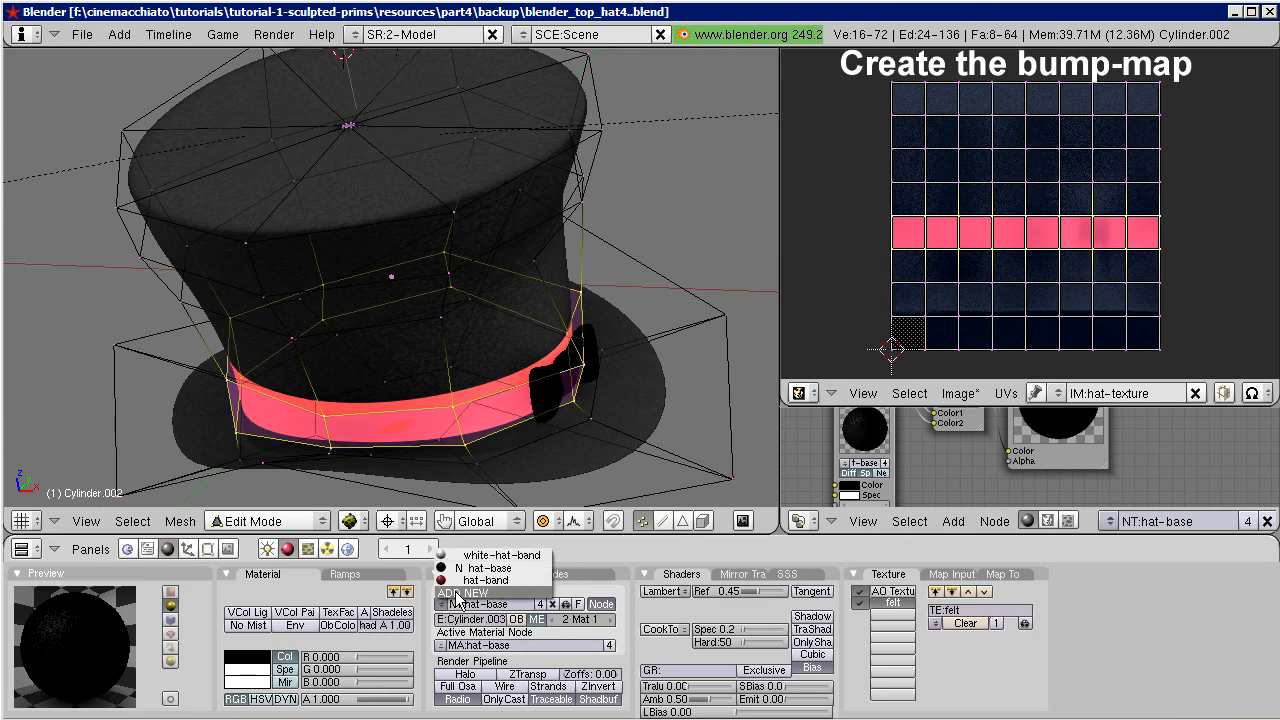
click(457, 594)
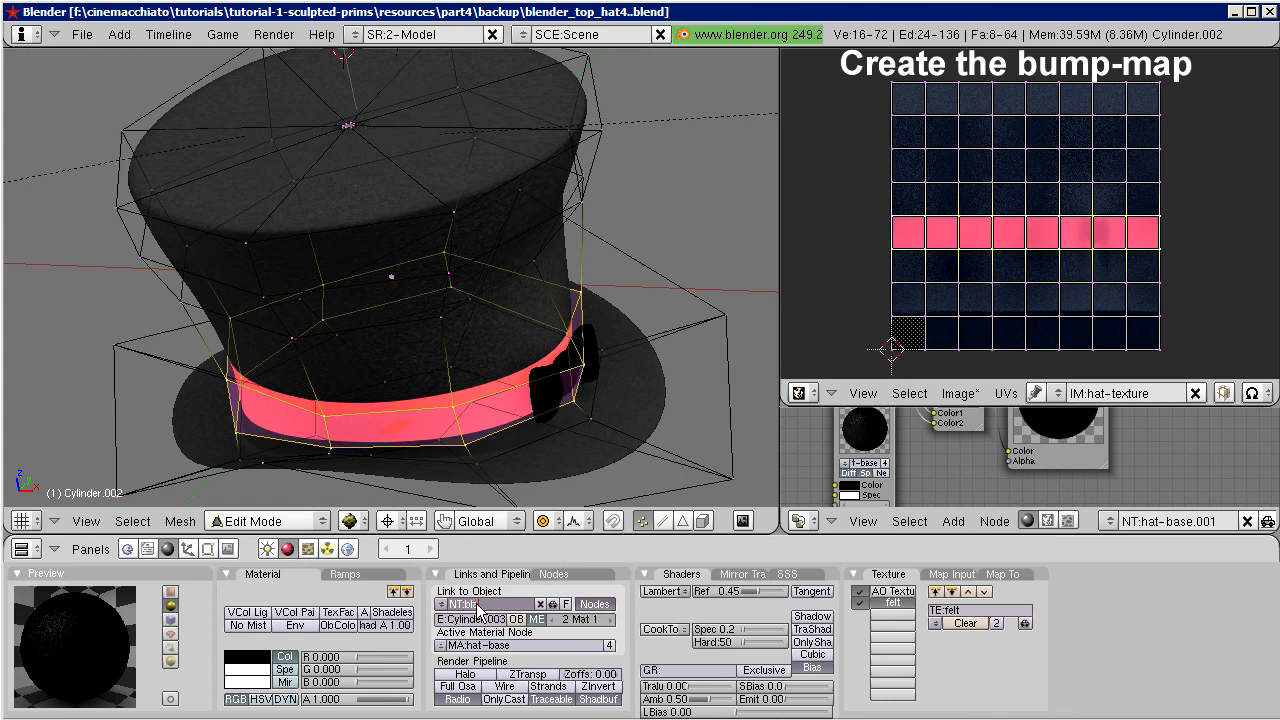
text(t)
key(Return)
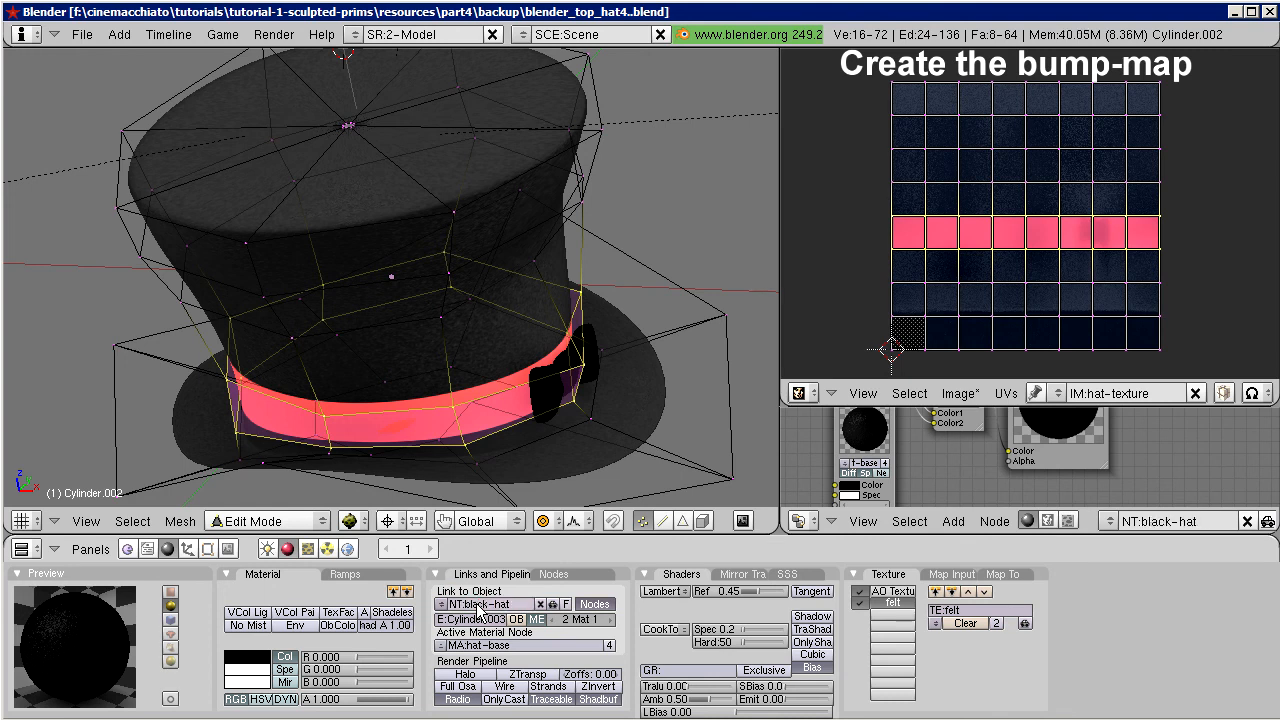
Step: Turn off nodes for the black-hat material and disable its felt and AO textures
click(594, 604)
click(858, 603)
click(858, 591)
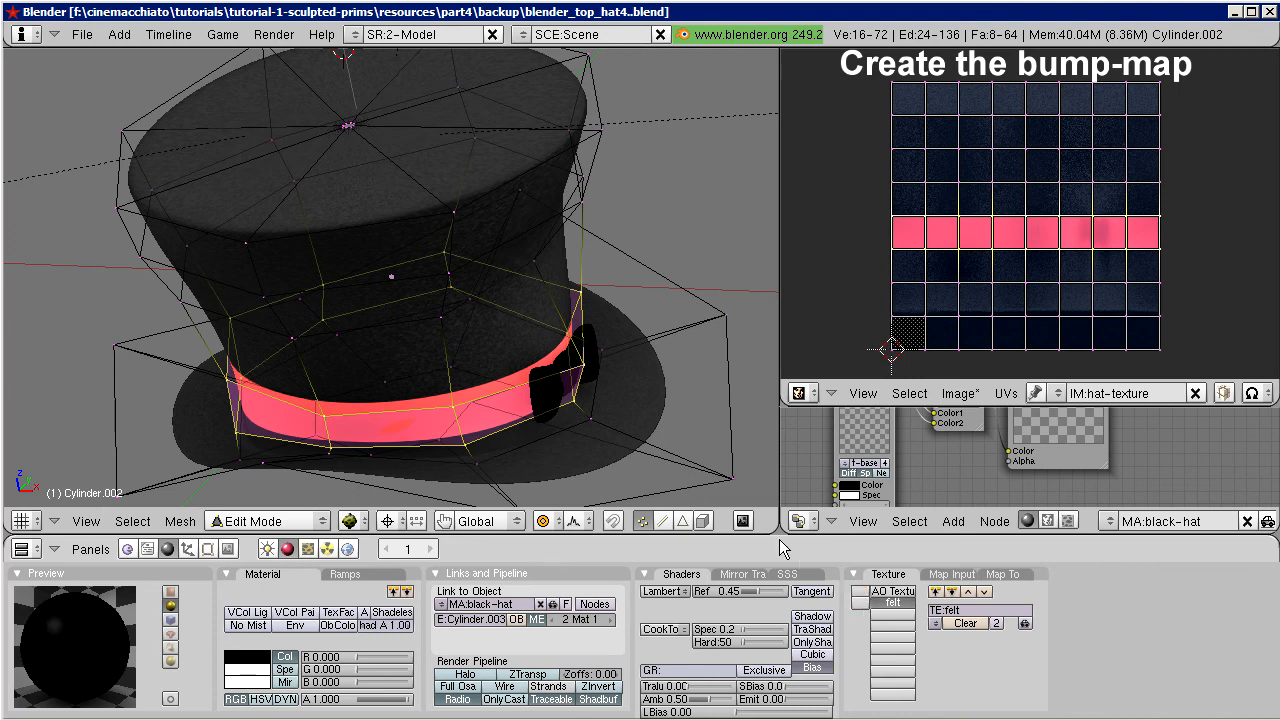
Step: Select all faces of the duplicate hat, assign a new 1024 × 1024 black image, and name it band-bump-map
key(a)
key(a)
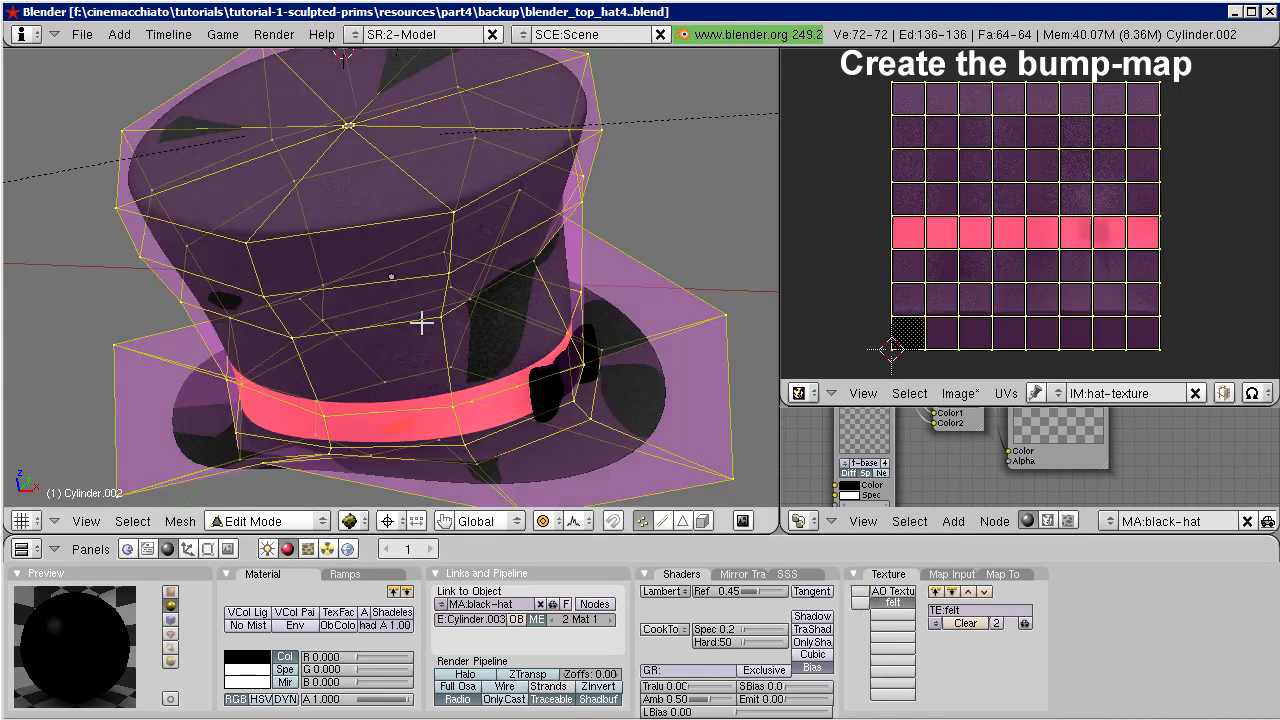
click(958, 393)
click(957, 373)
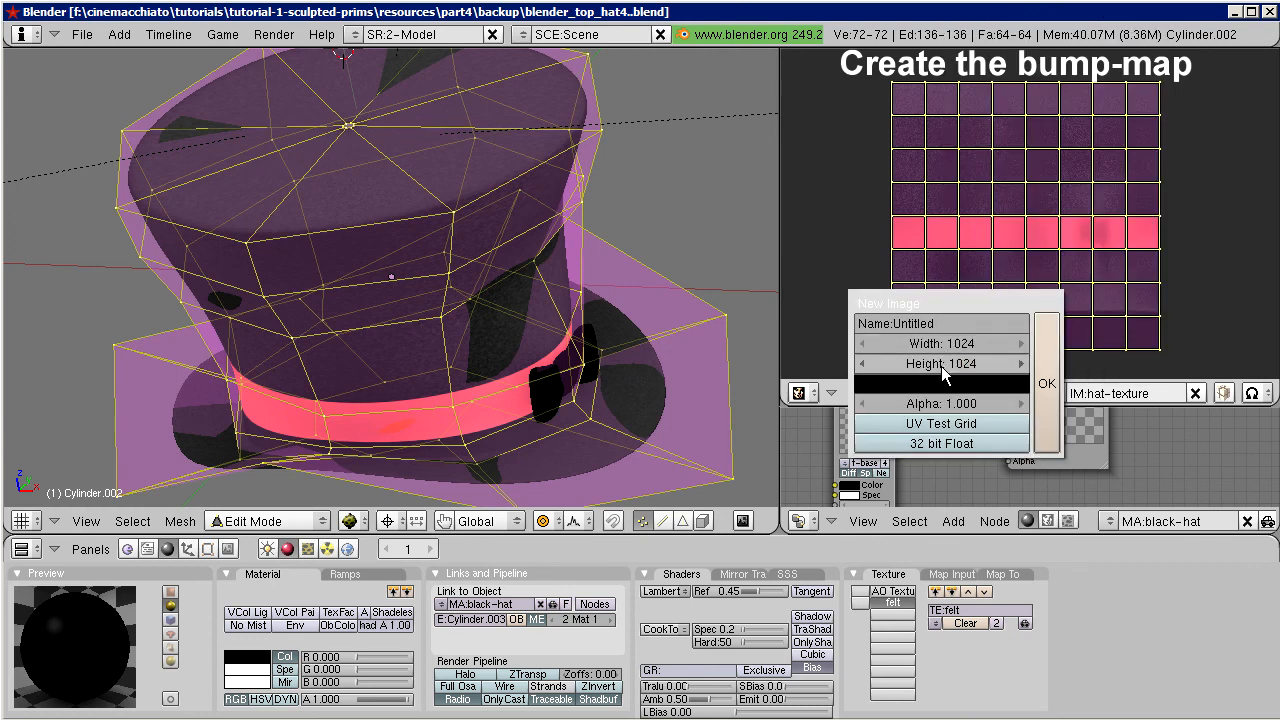
click(1047, 380)
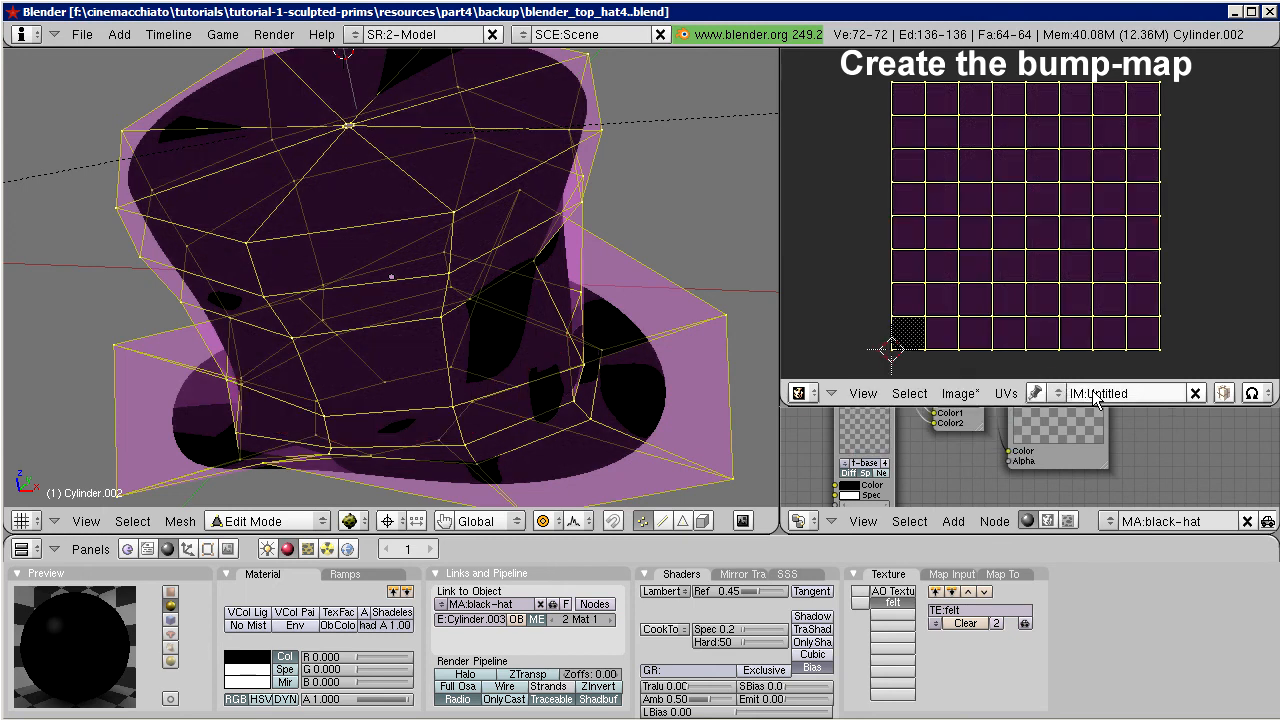
click(1112, 396)
text(bar)
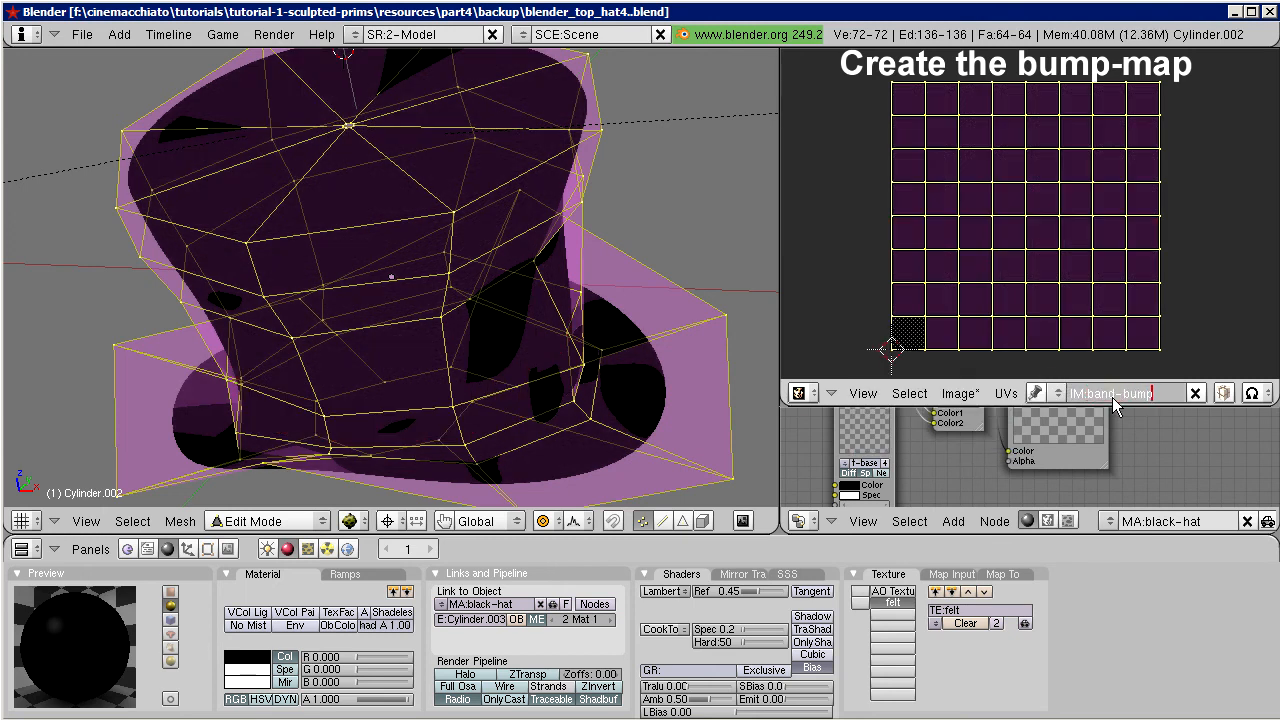
key(Return)
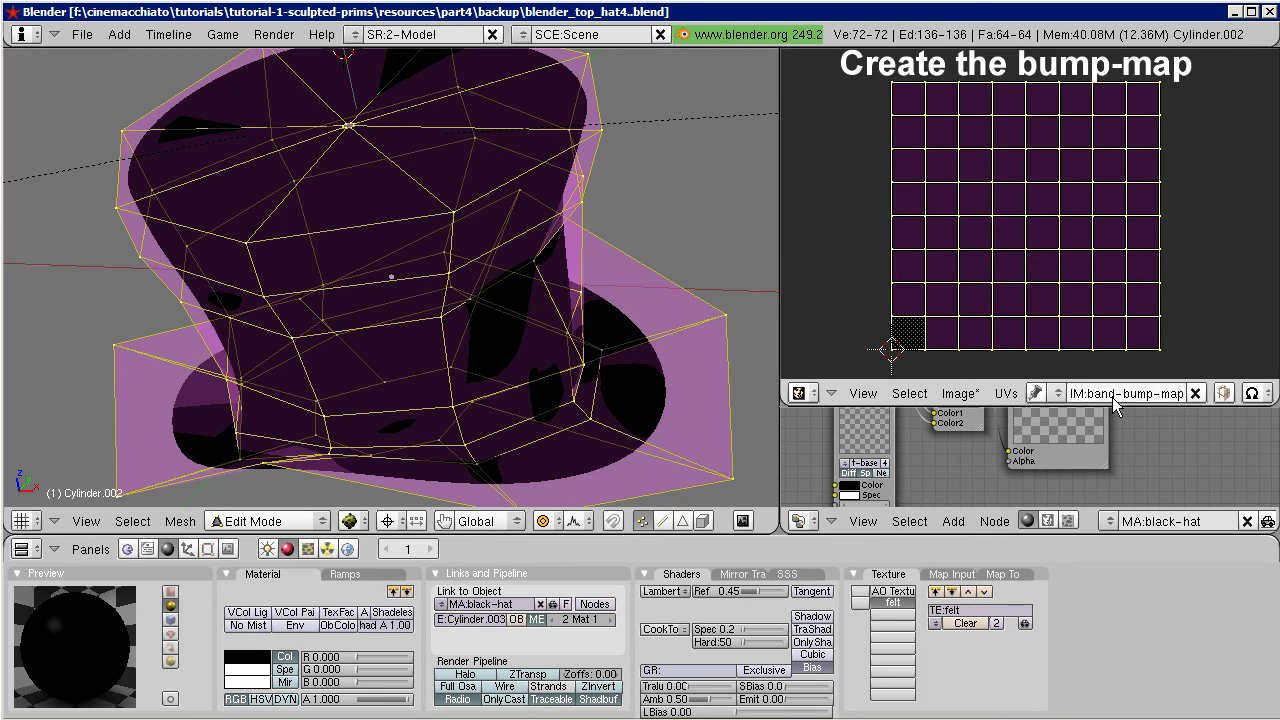
Step: Bake the duplicate hat's Texture Only pass into band-bump-map and return to Object Mode
click(280, 36)
mouse_move(292, 100)
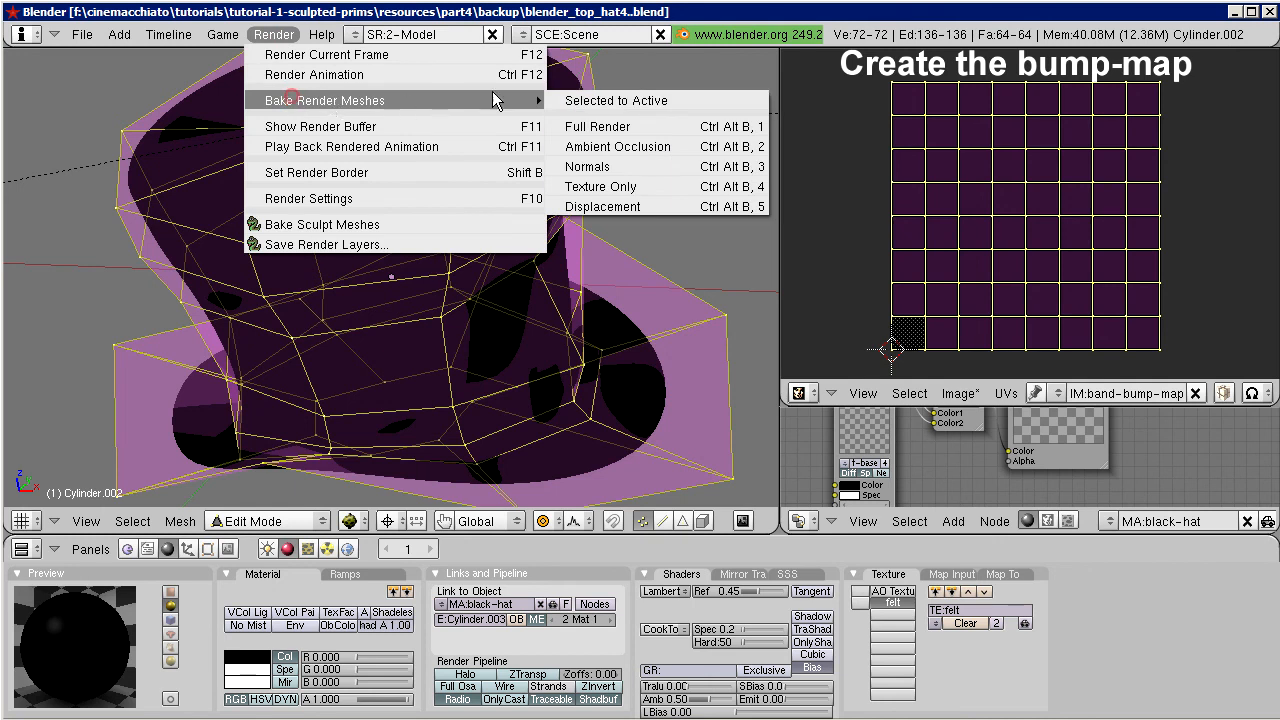
click(636, 190)
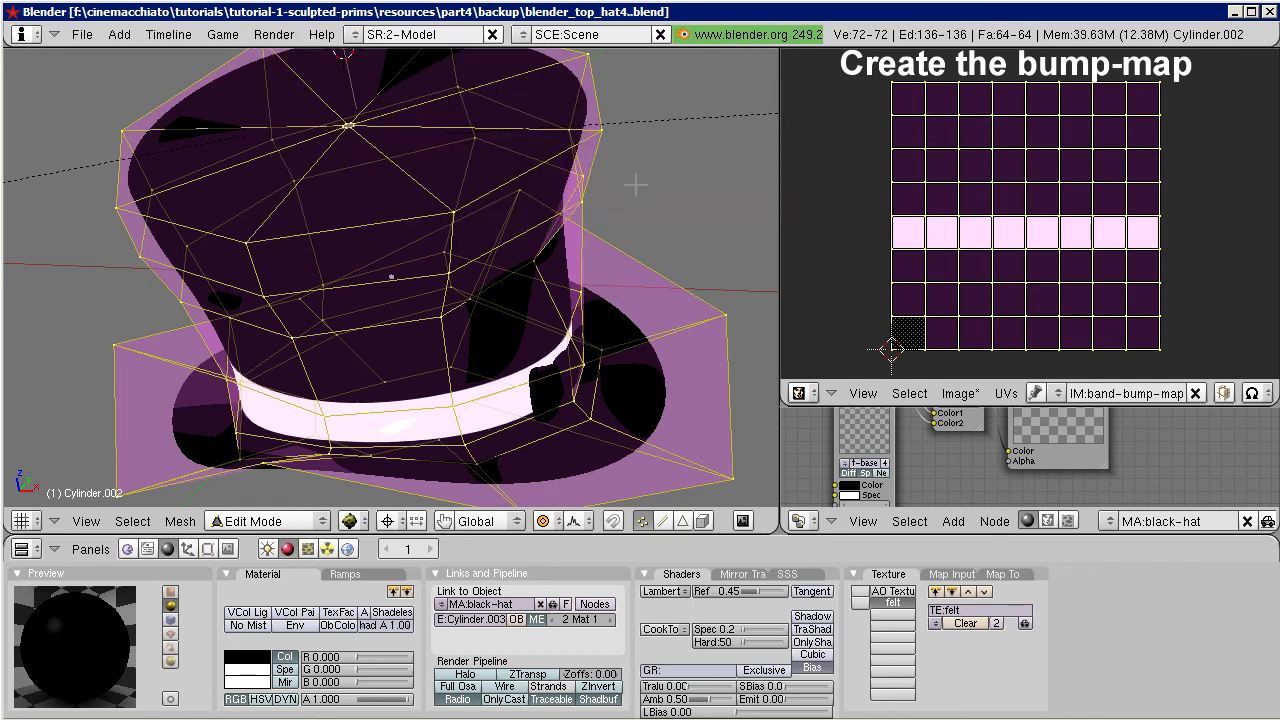
key(Tab)
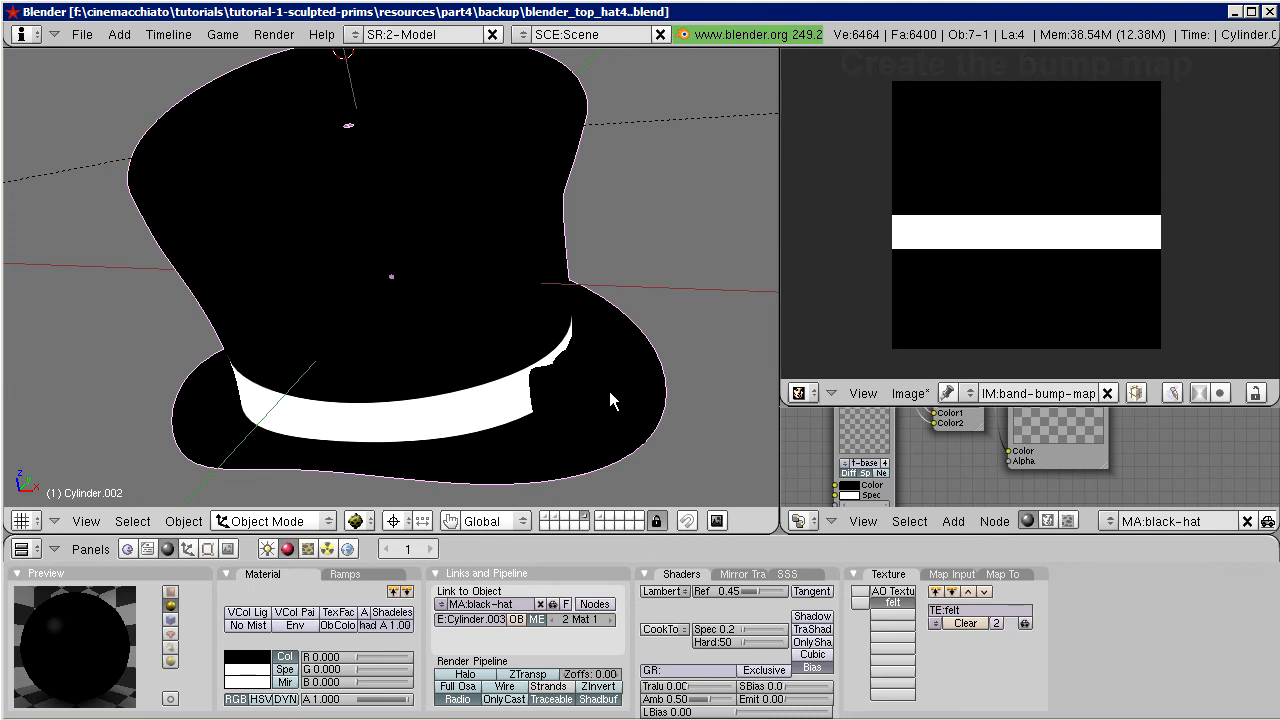
Step: Select the original hat on layer 1 and add a second texture named band-bump-map to its hat-band material
click(546, 515)
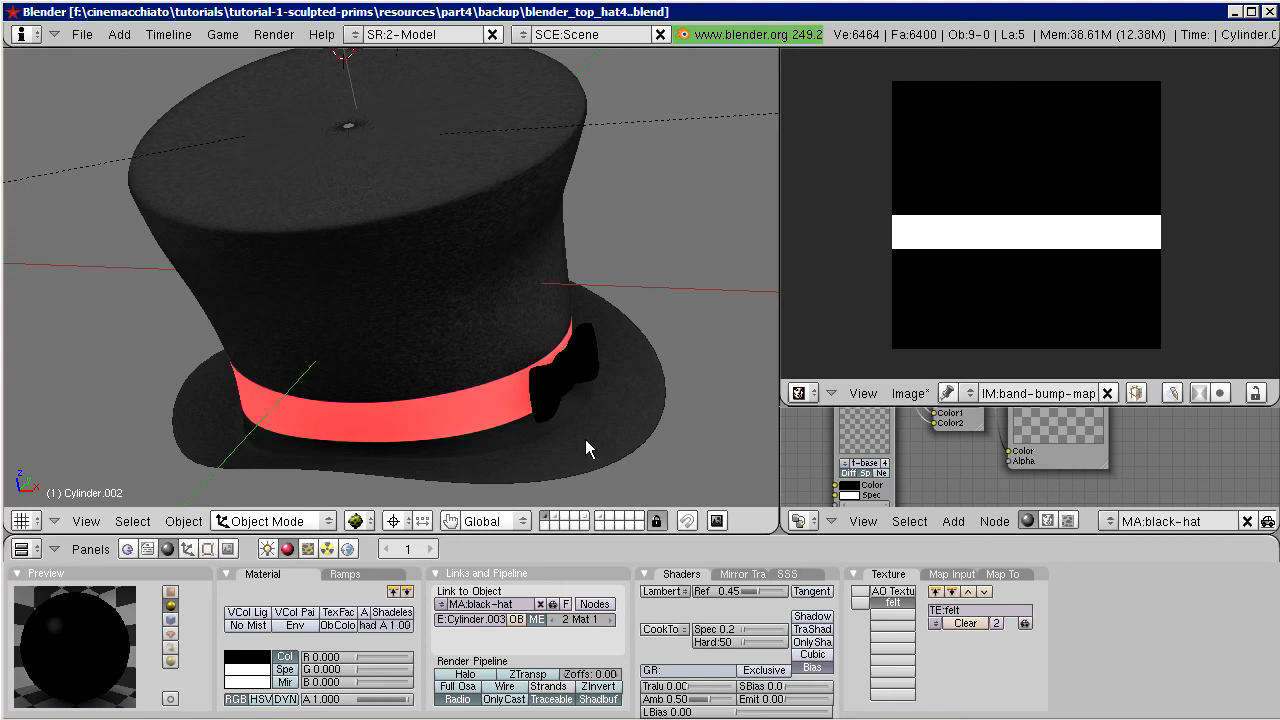
right_click(472, 296)
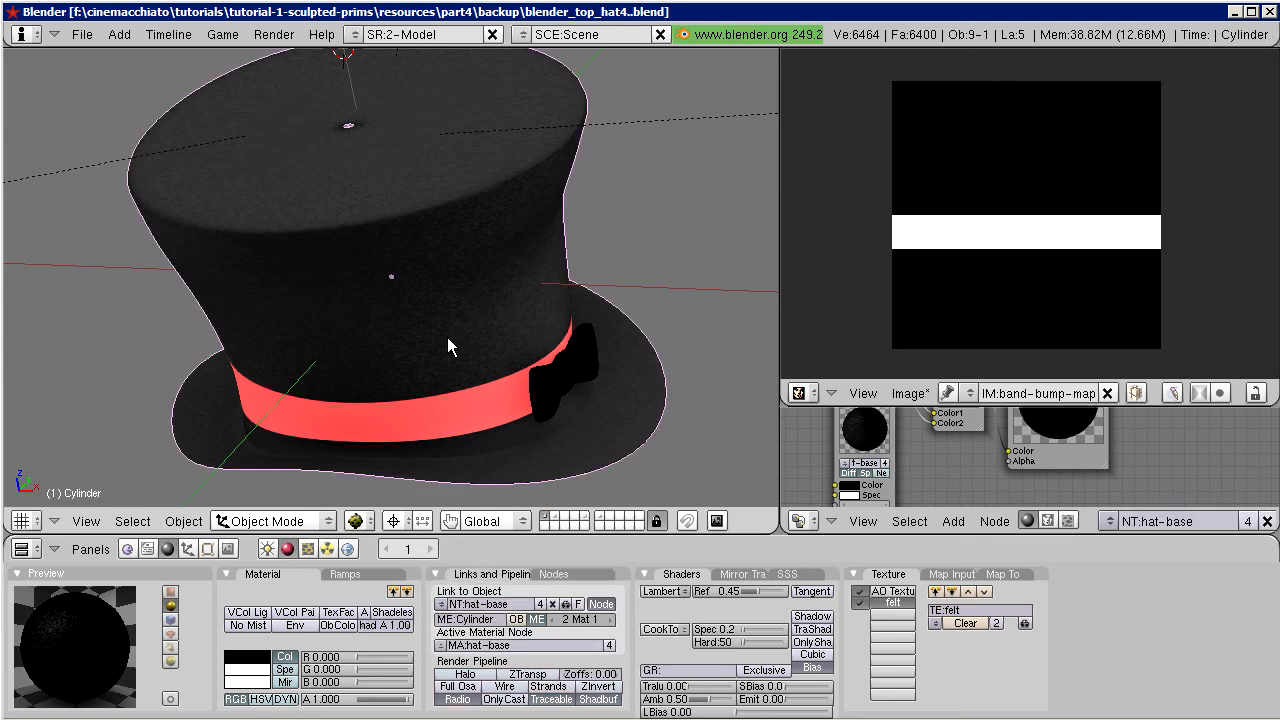
click(207, 549)
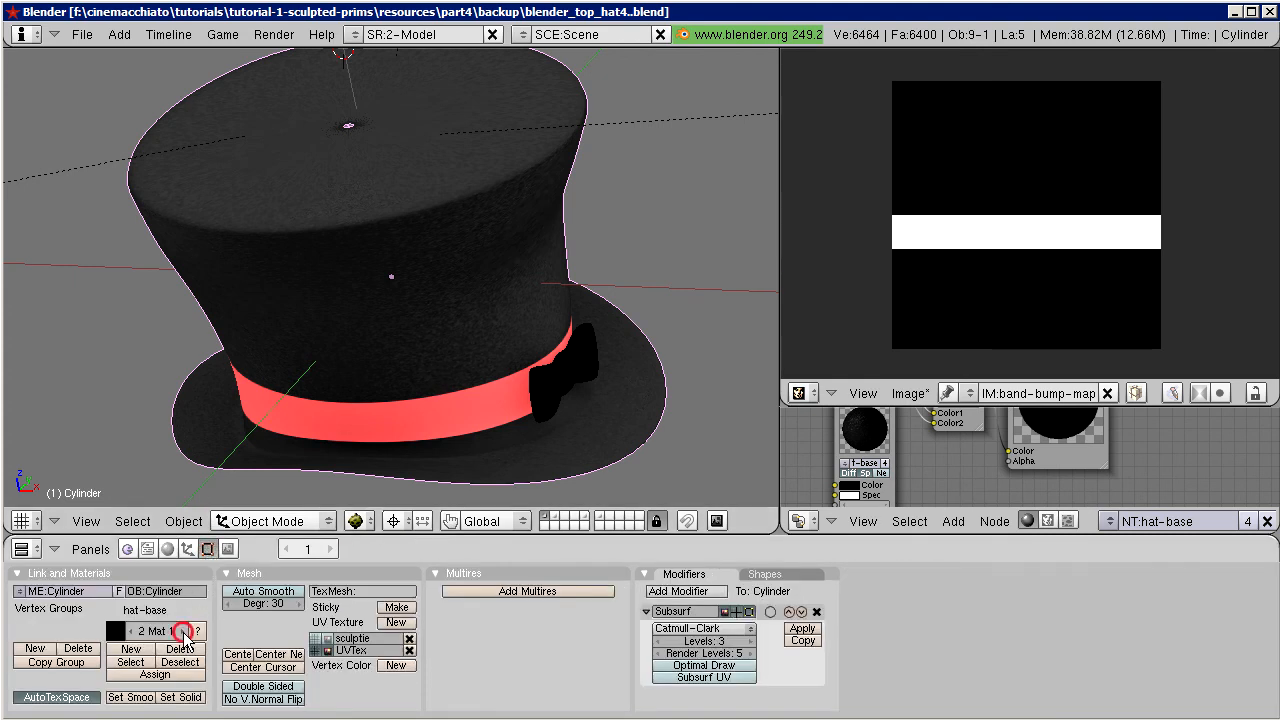
click(183, 631)
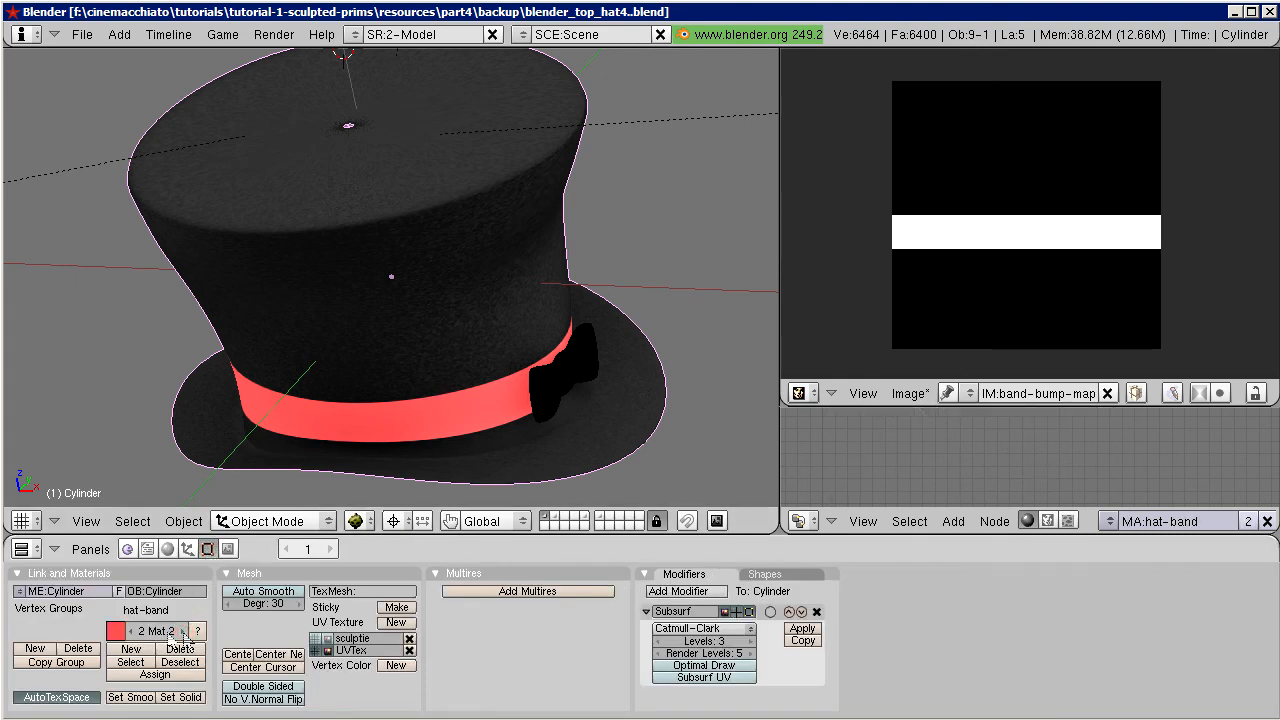
click(167, 549)
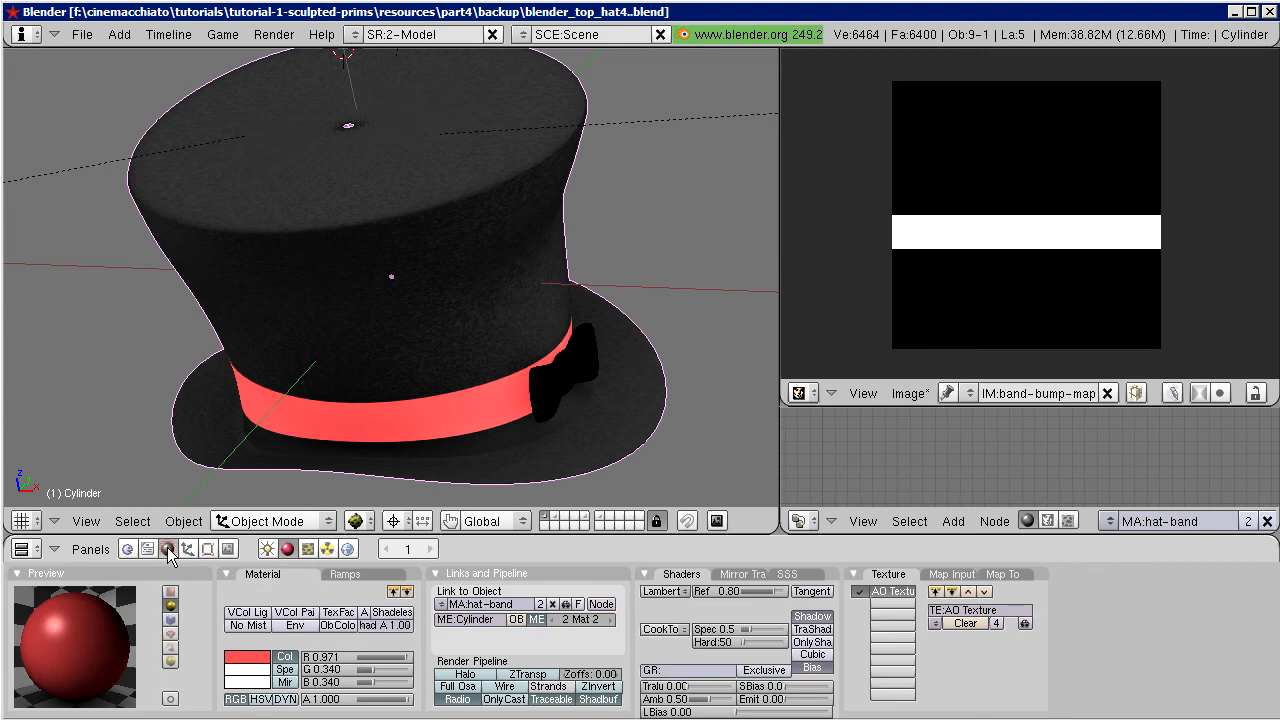
click(895, 603)
click(968, 612)
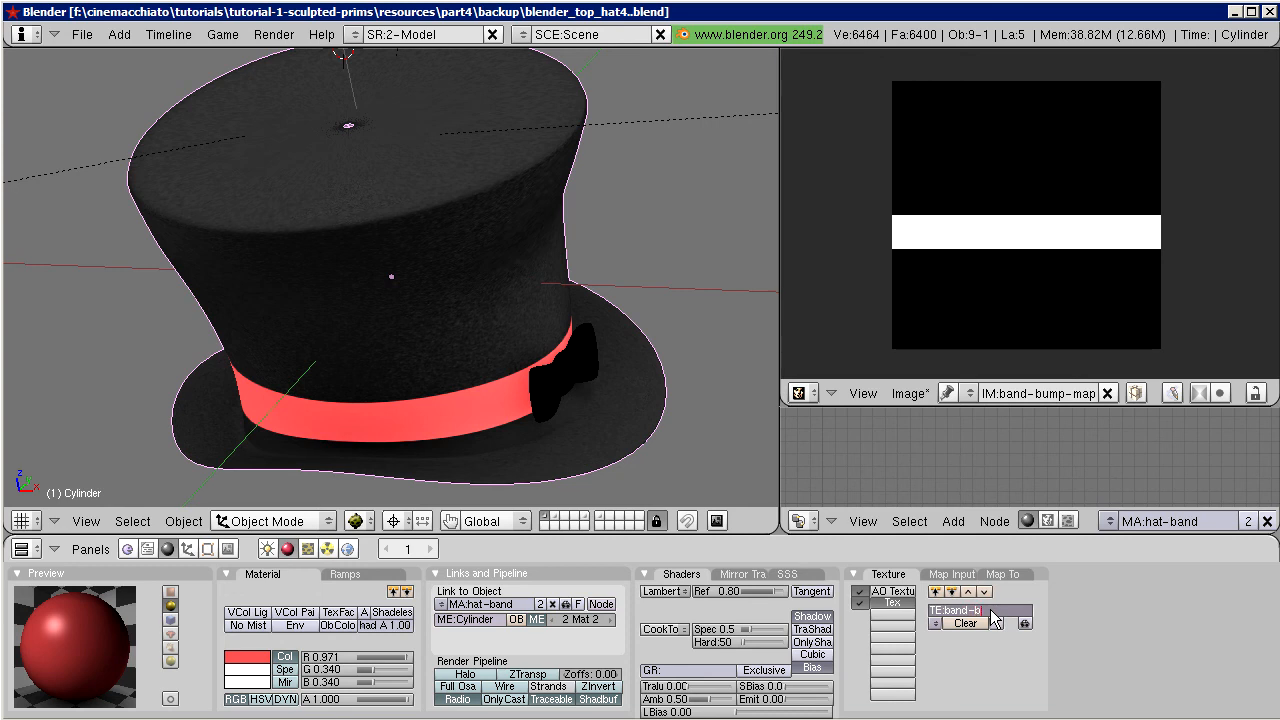
key(Return)
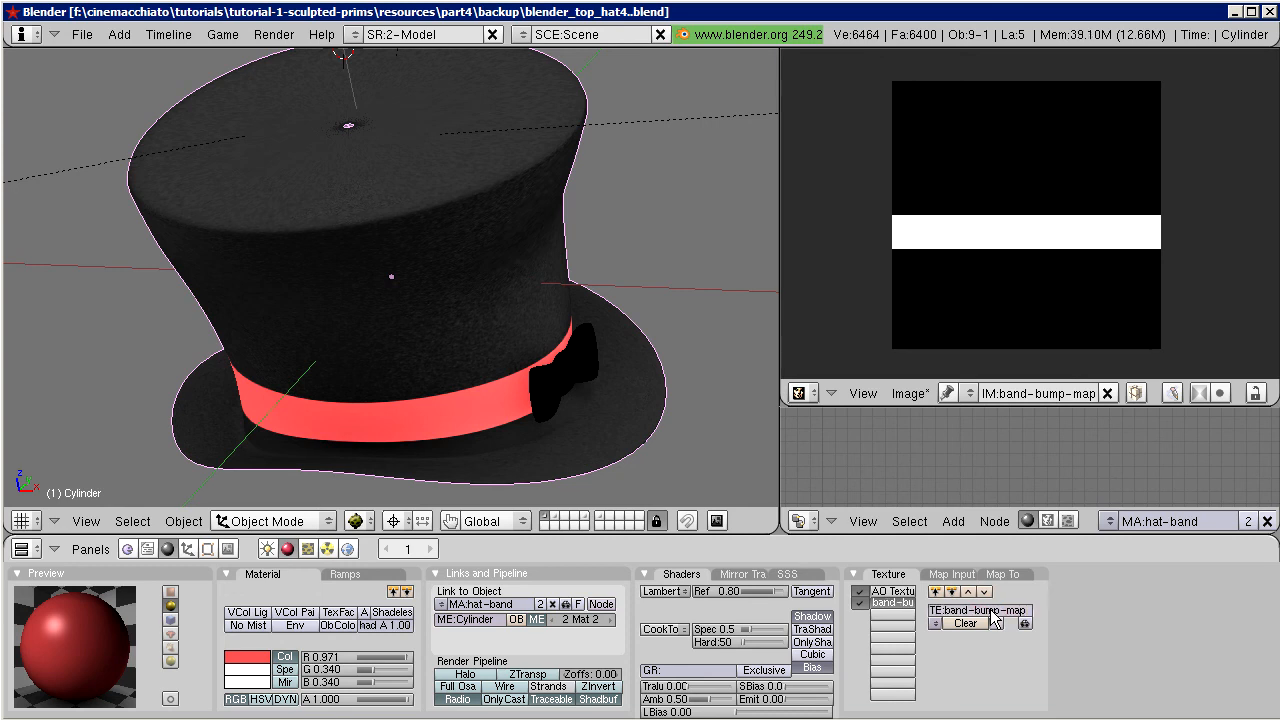
Step: Set the band-bump-map texture's type to Image and assign the existing band-bump-map image to it
click(307, 549)
click(340, 617)
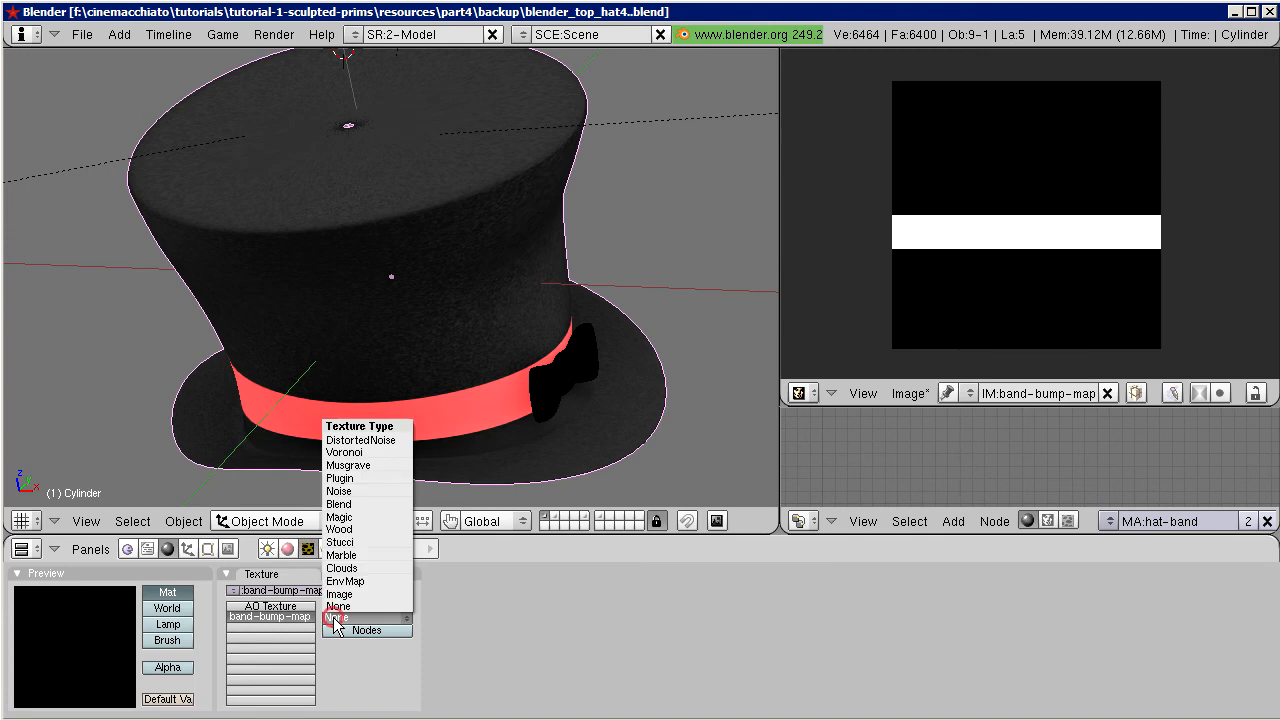
click(345, 594)
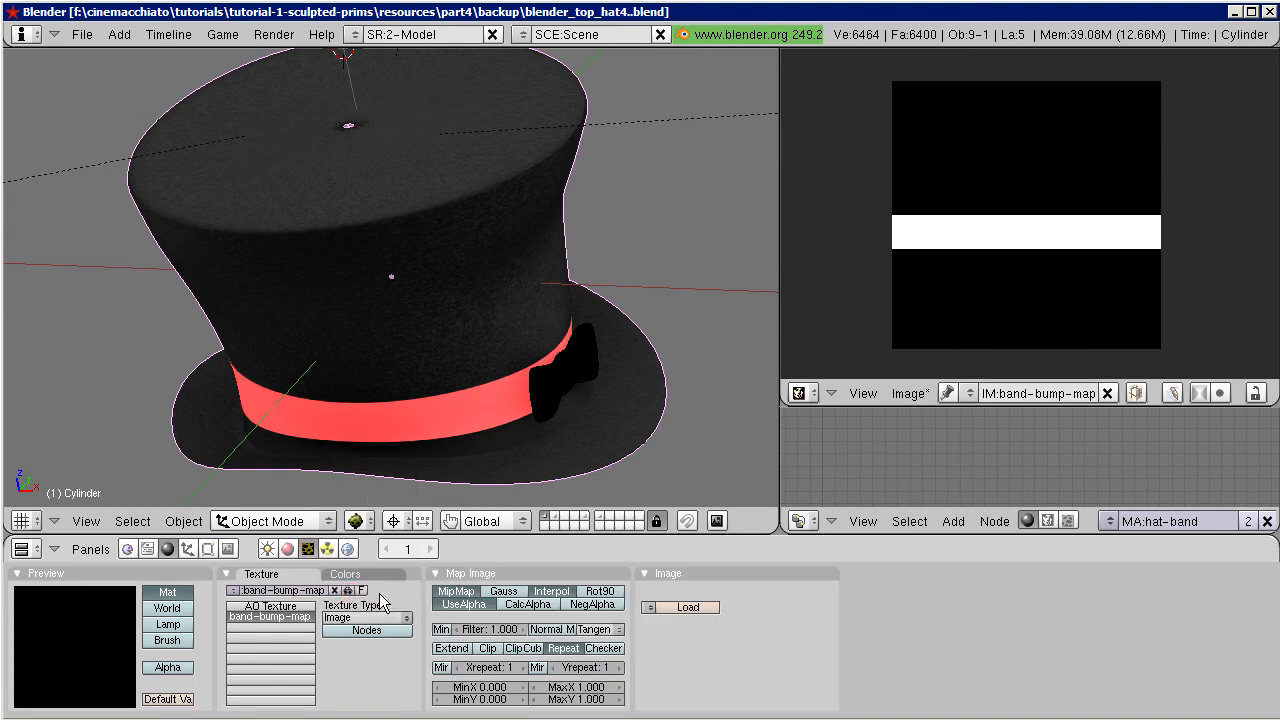
click(649, 607)
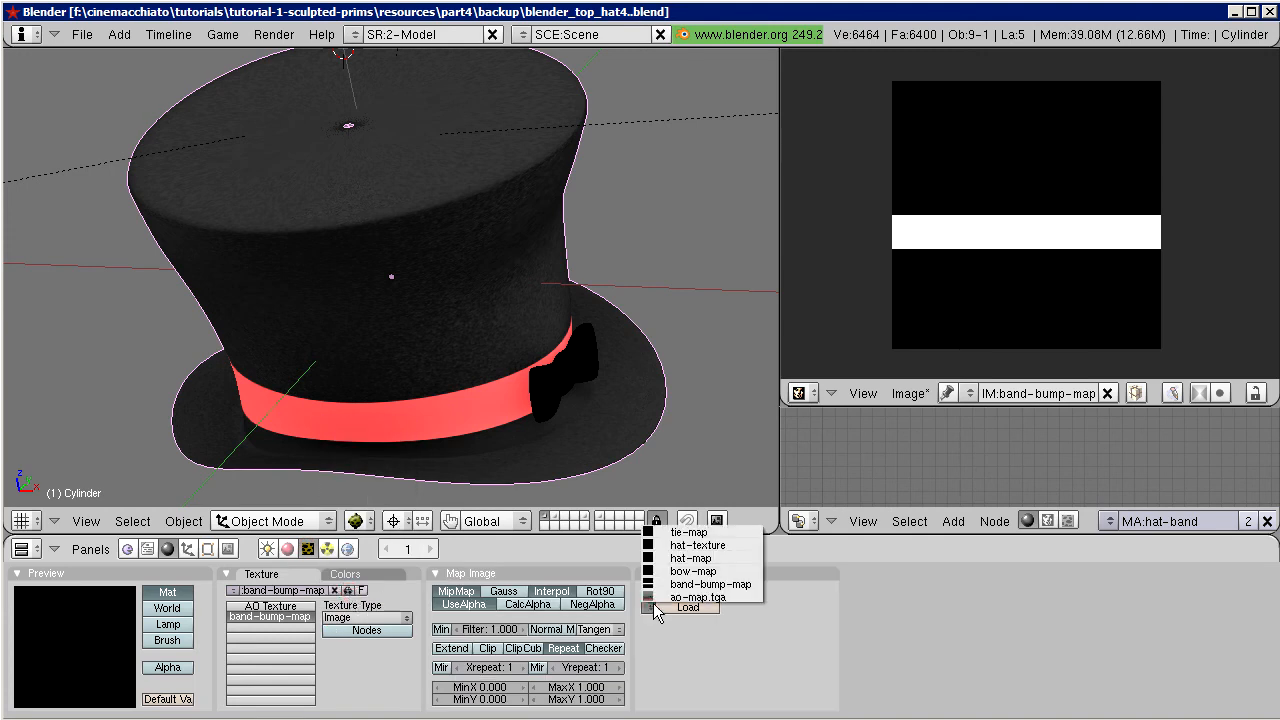
click(706, 584)
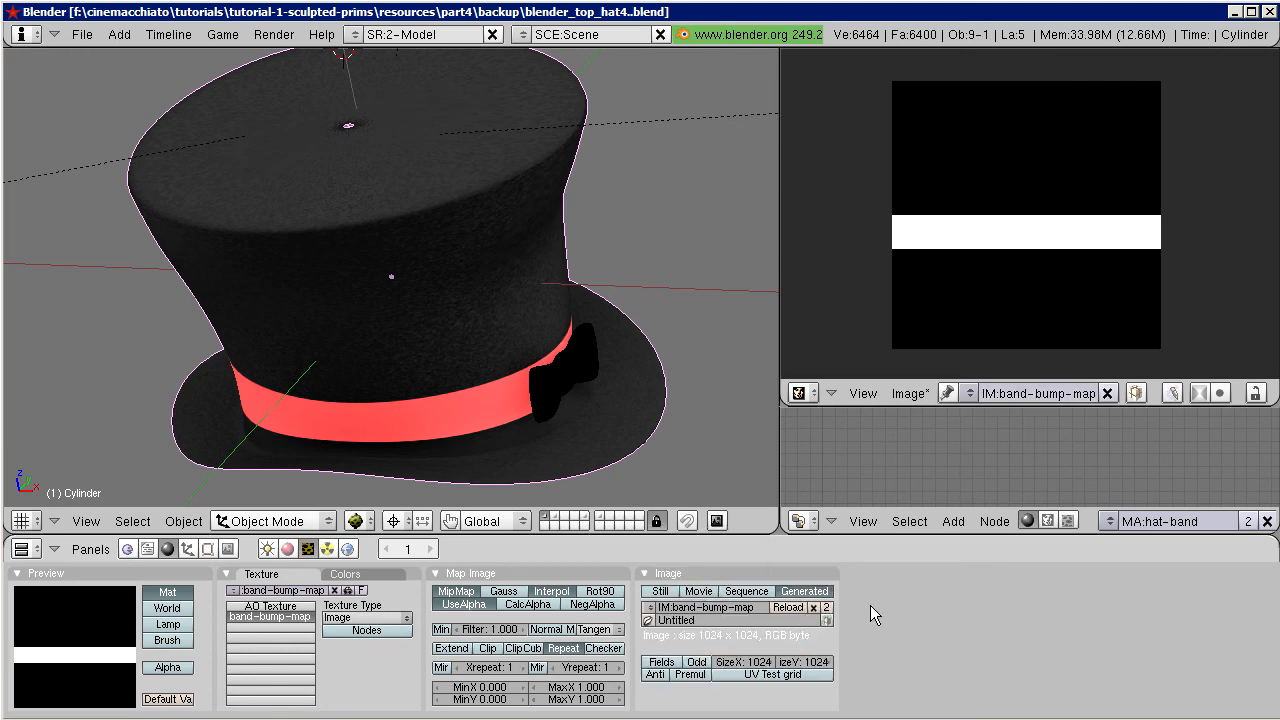
Step: Map the band-bump-map texture on the hat-band material by UV coordinates using the UVTex layer
click(287, 549)
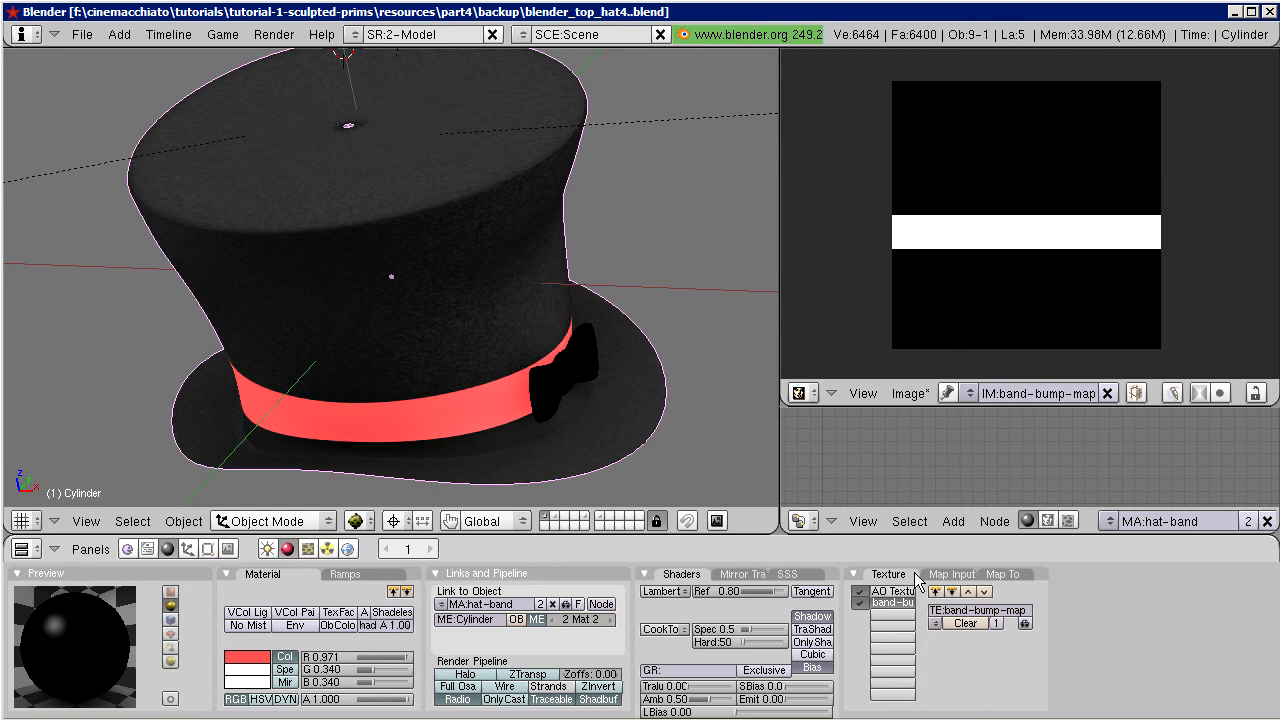
click(955, 575)
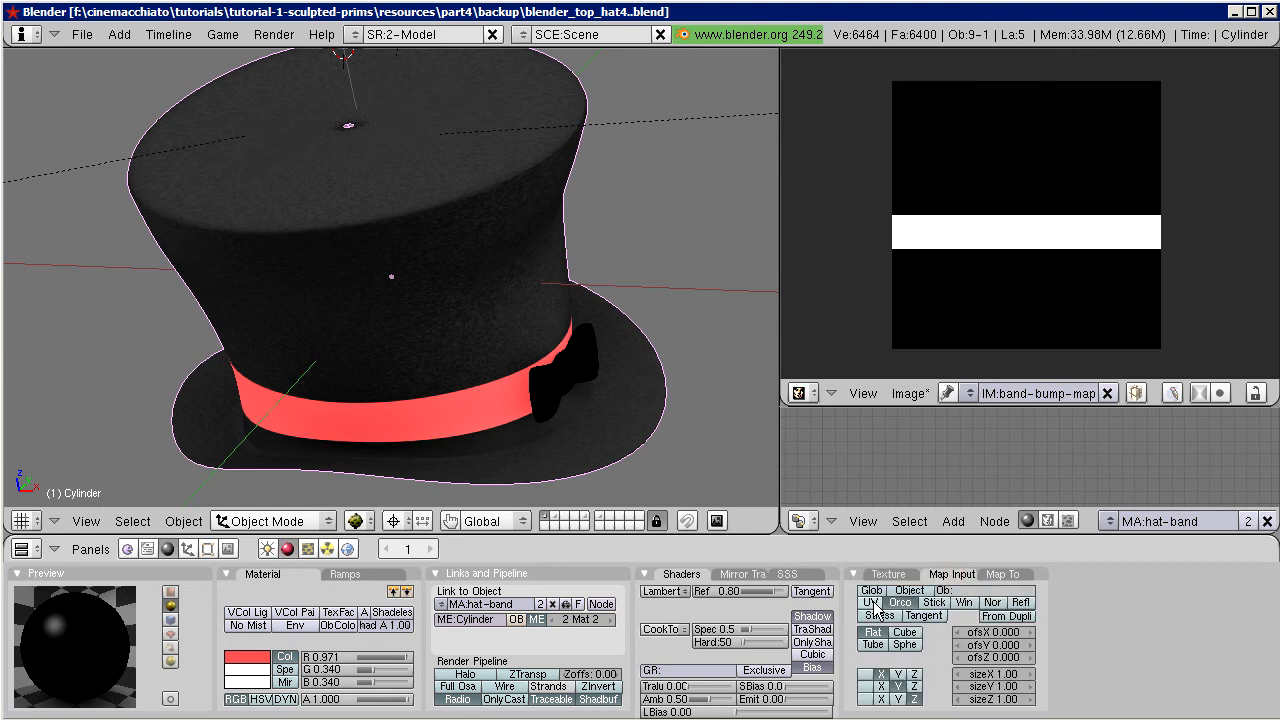
click(871, 602)
click(962, 590)
text(UVTex)
key(Return)
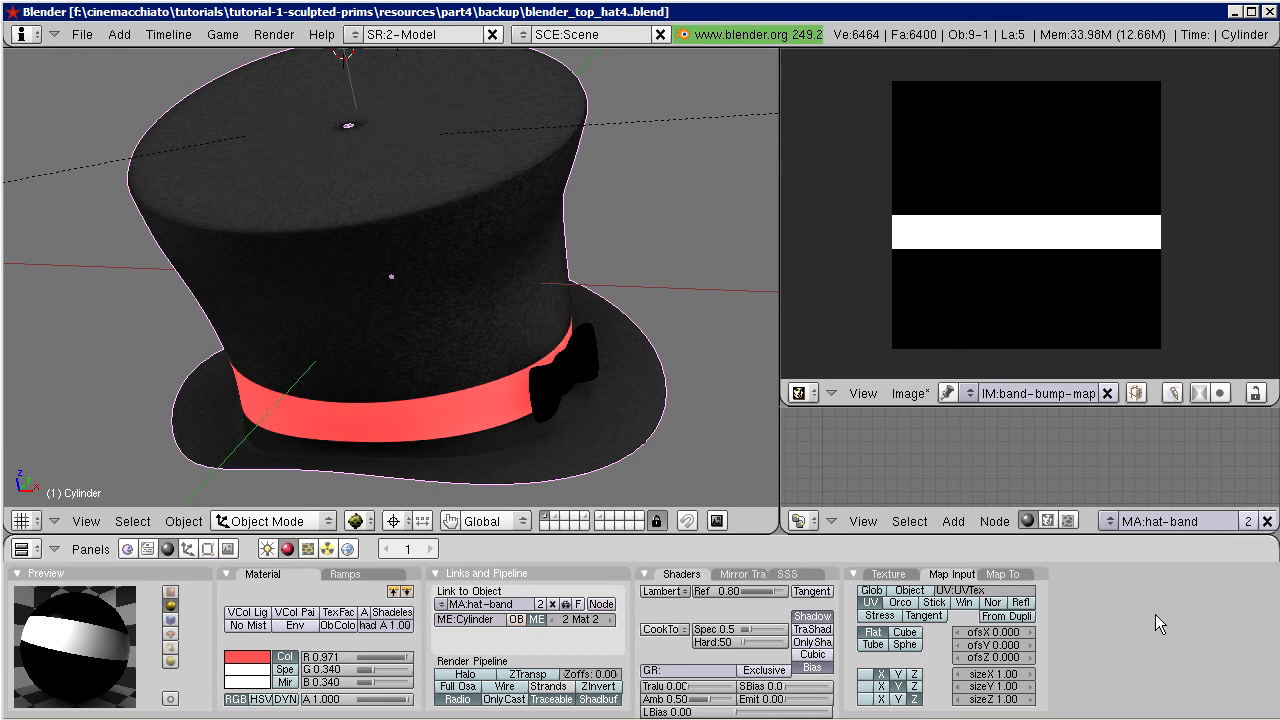
Step: Make band-bump-map affect normals instead of colour and set its Nor strength to 20
click(1003, 577)
click(887, 591)
click(863, 591)
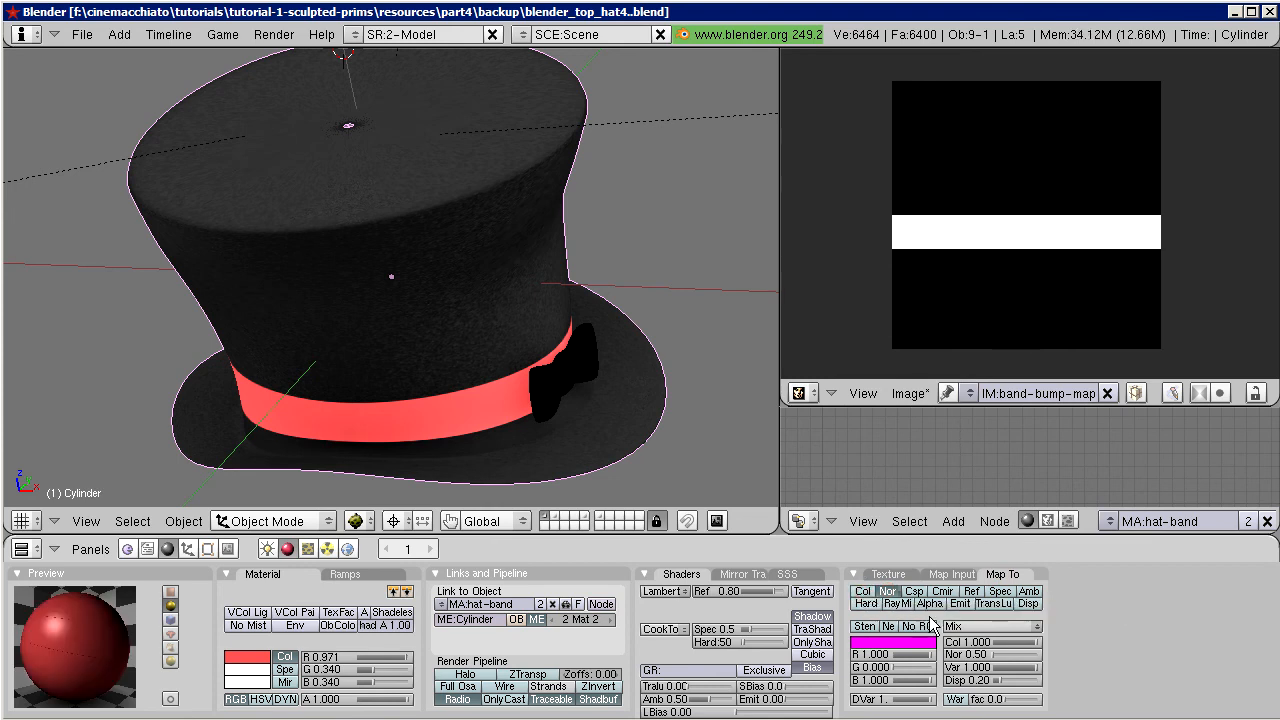
click(958, 662)
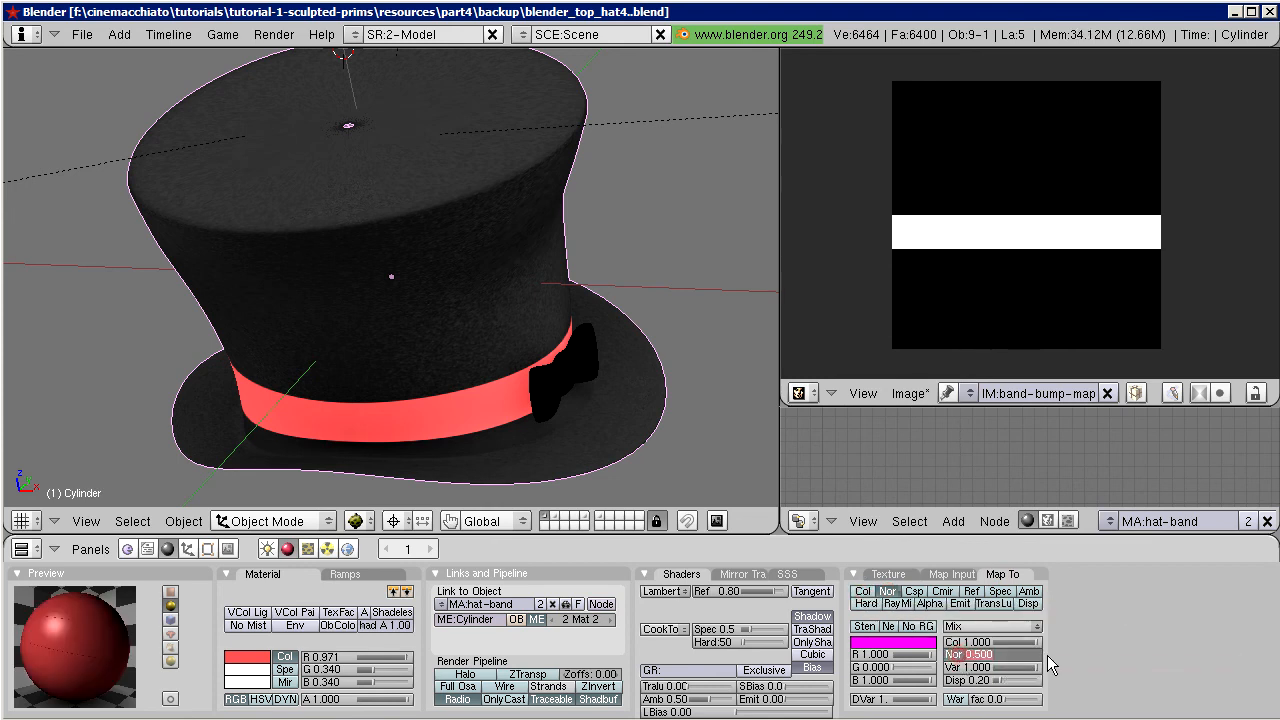
text(20)
key(Return)
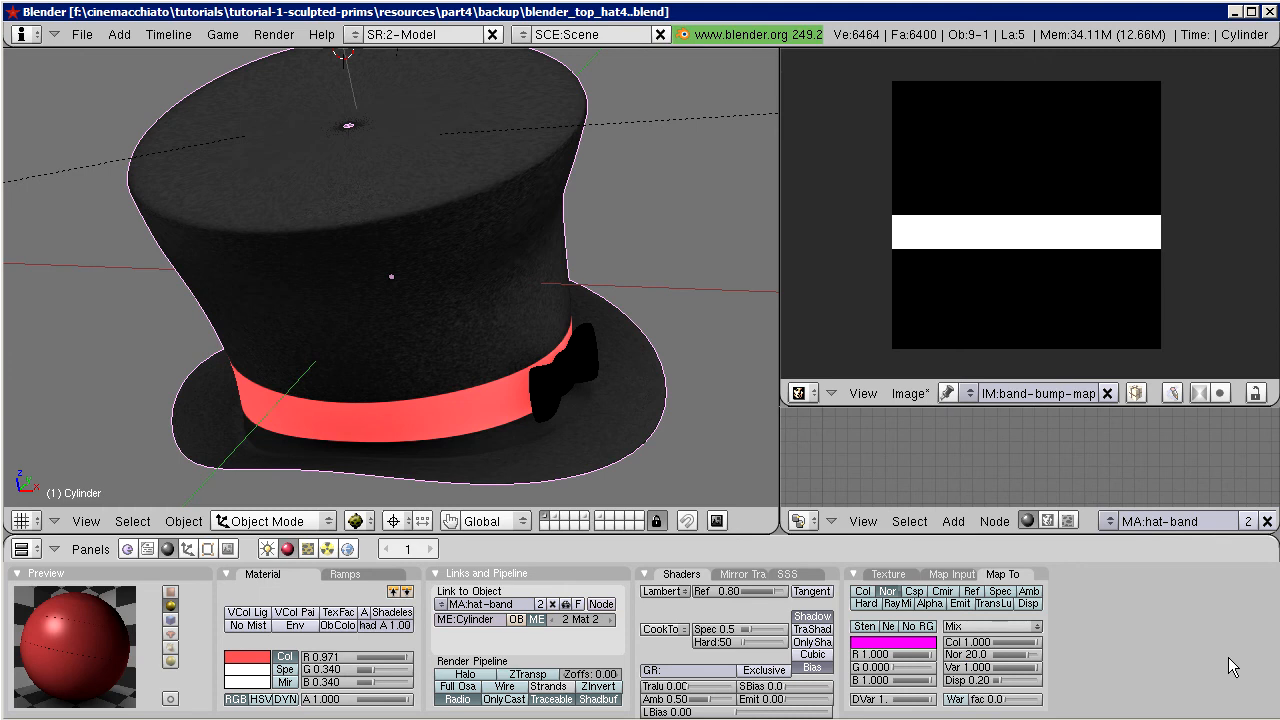
Step: Bake the hat's Full Render pass and inspect the band's bump effect from several sides
click(283, 38)
mouse_move(272, 102)
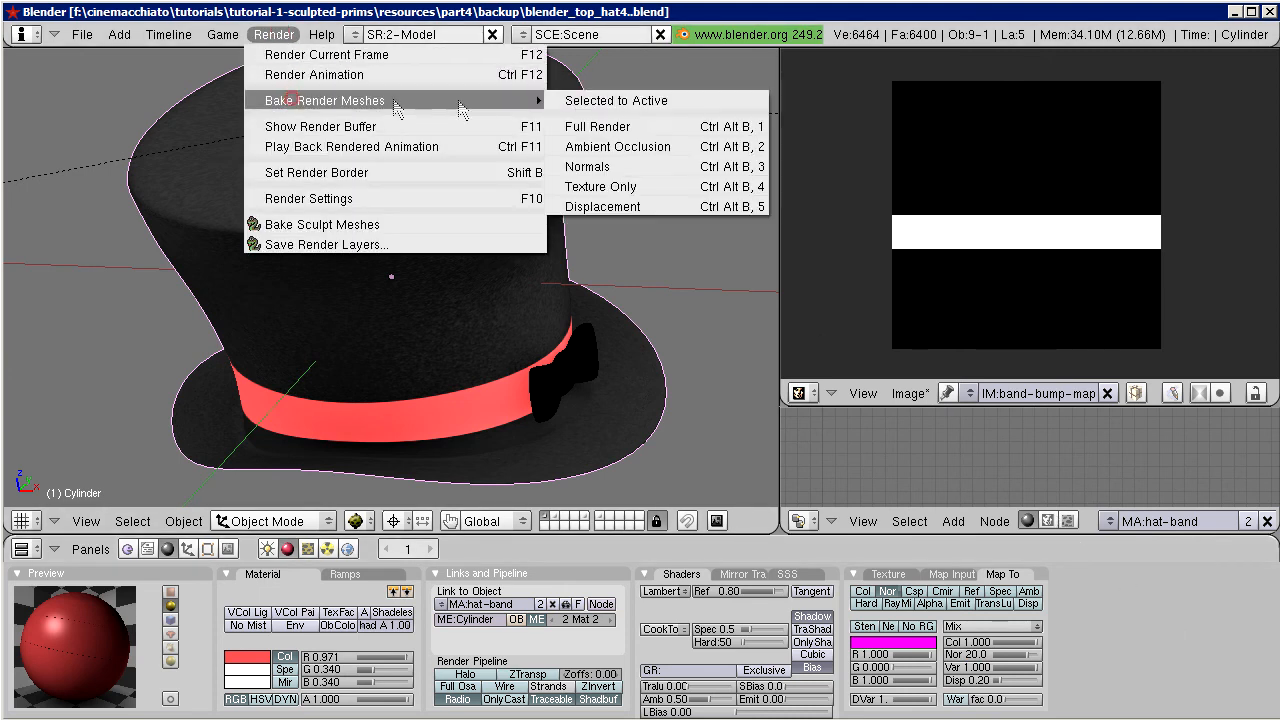
click(608, 126)
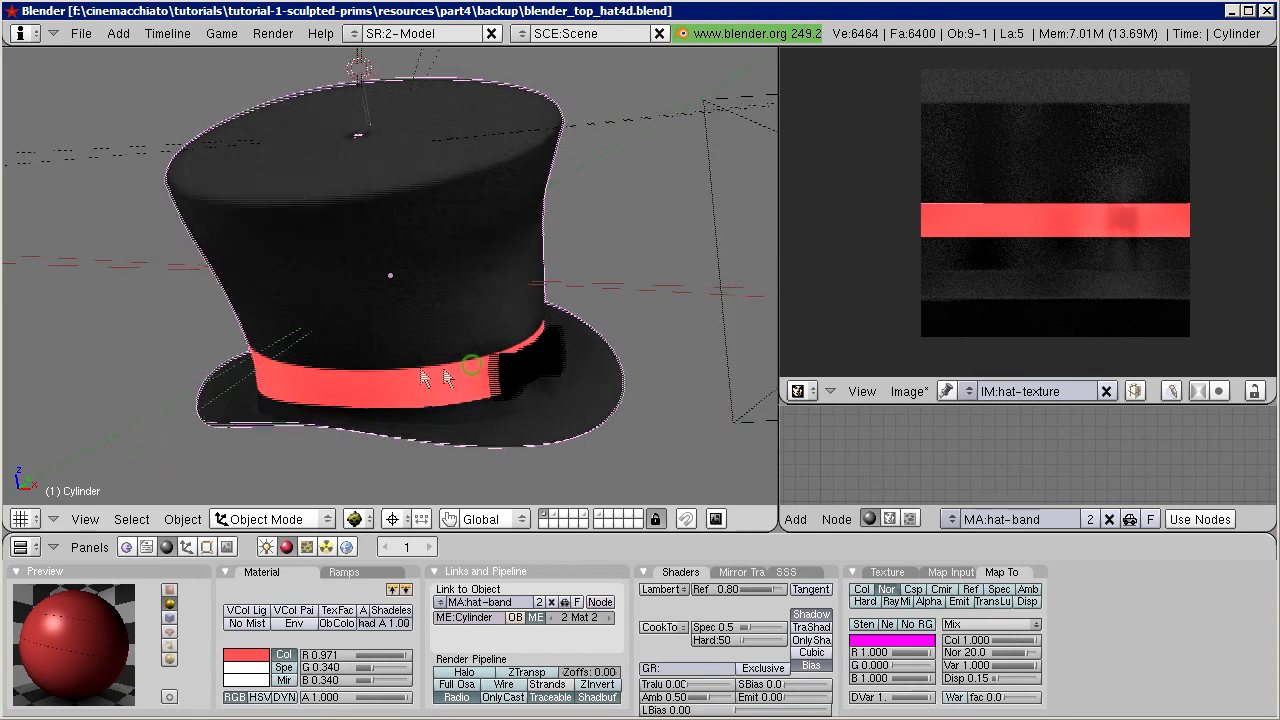
middle_drag(422, 370, 332, 370)
middle_drag(534, 358, 864, 258)
scroll(408, 337, up, 3)
scroll(441, 297, down, 4)
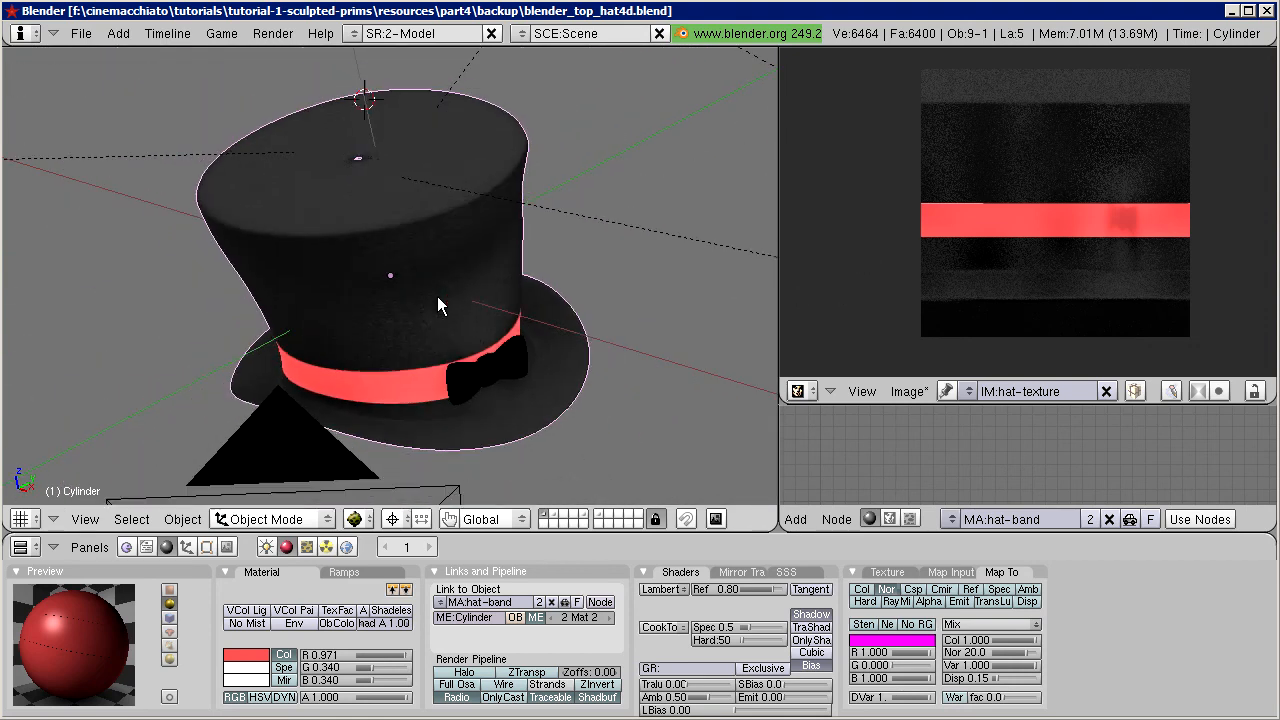
scroll(472, 335, up, 1)
middle_drag(466, 338, 281, 343)
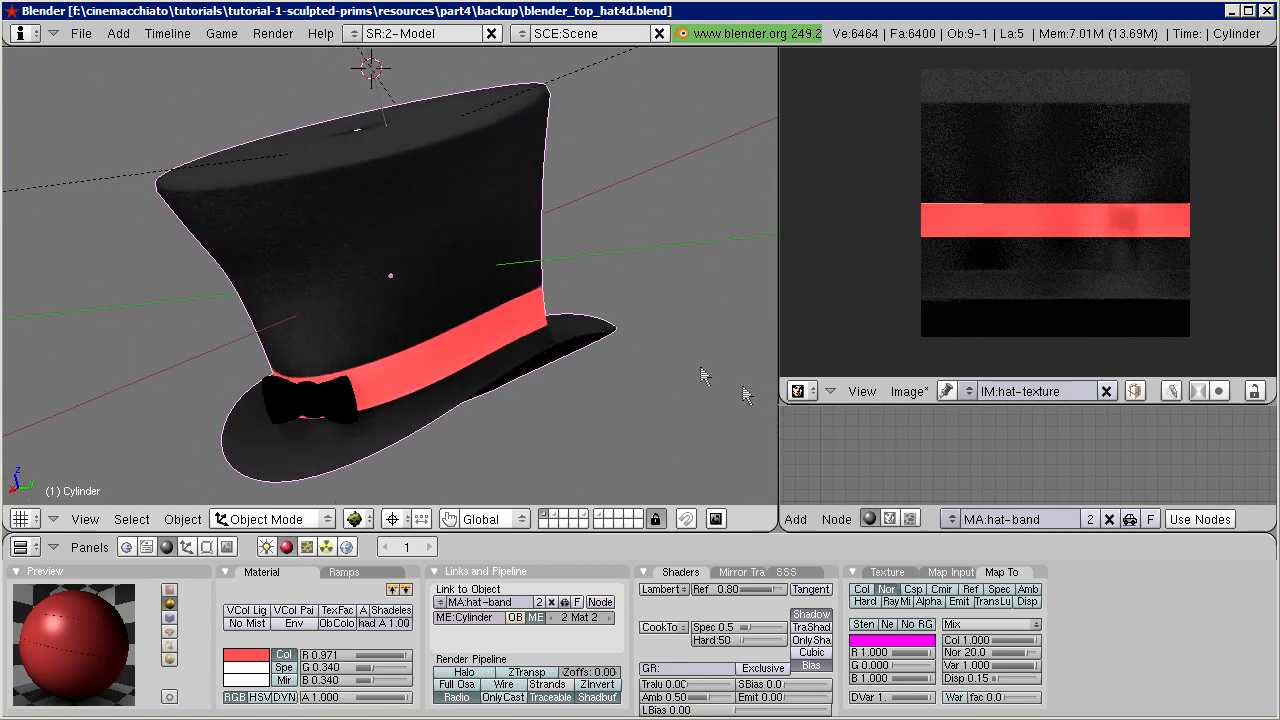
Step: Set the band-bump-map Nor strength to 1.5 and enable displacement with a Disp value of 0.15
click(1010, 654)
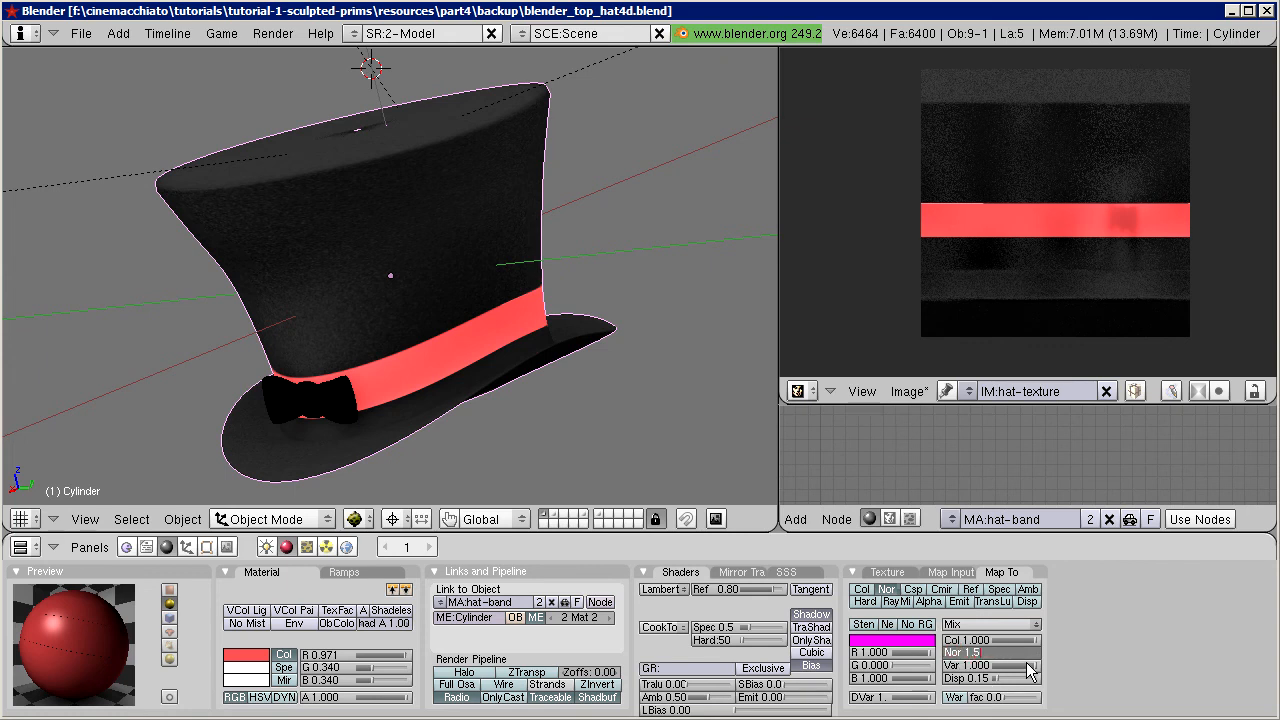
text(1.5)
key(Return)
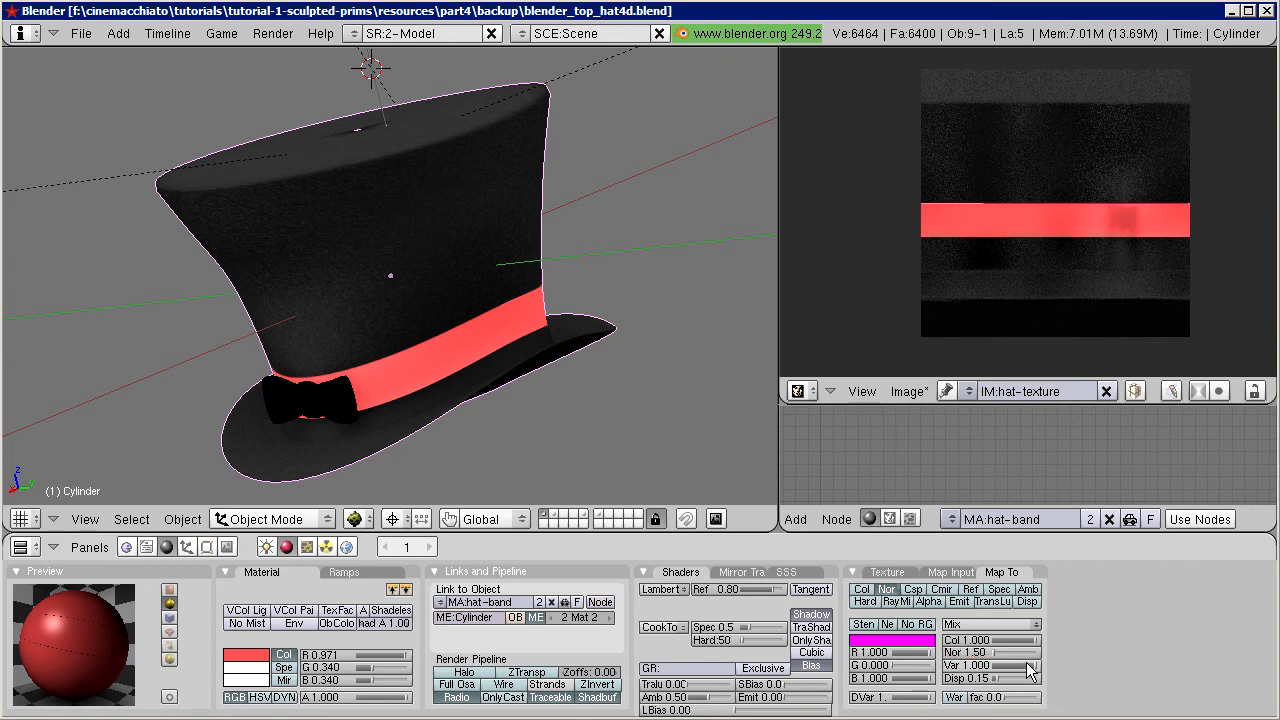
click(1030, 603)
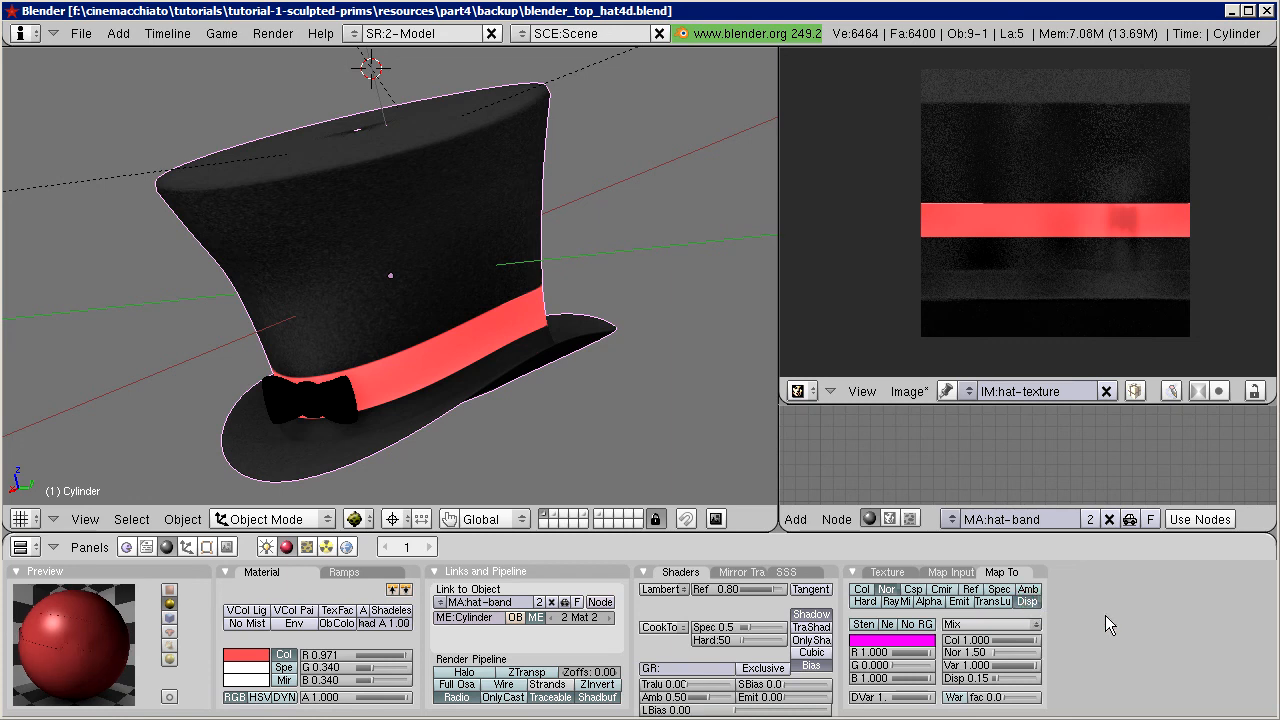
click(970, 688)
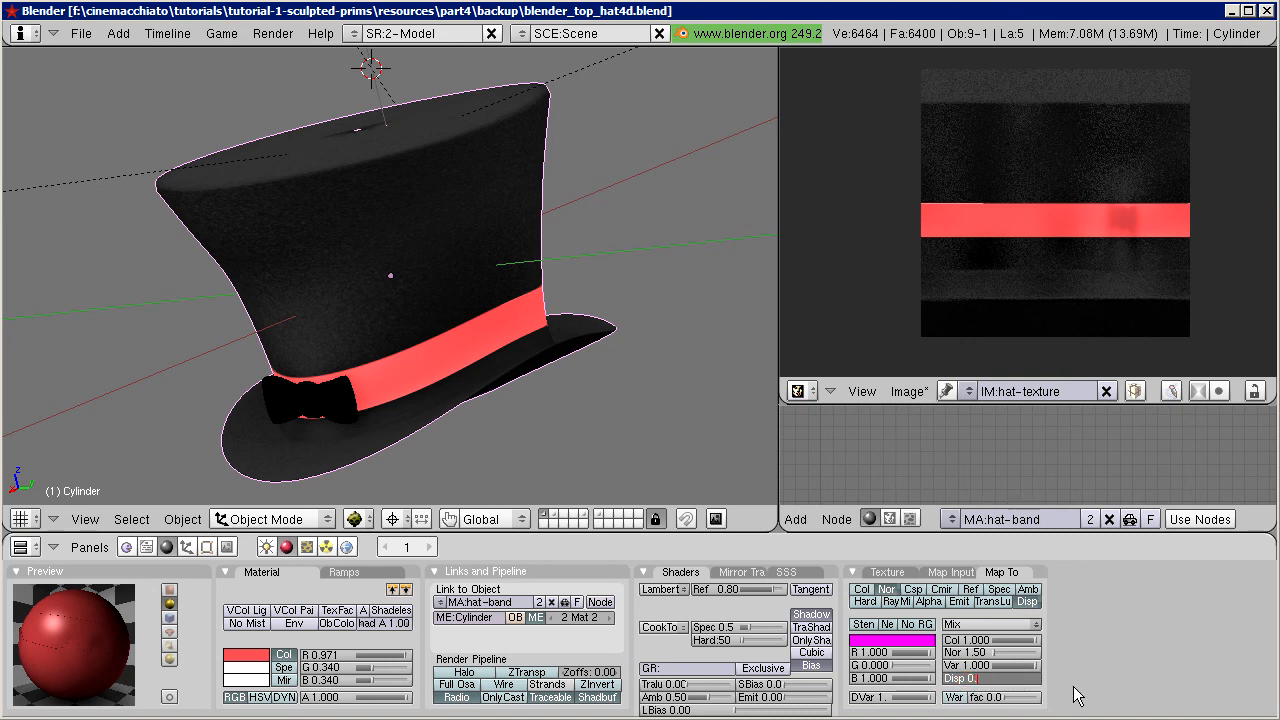
text(0.15)
key(Return)
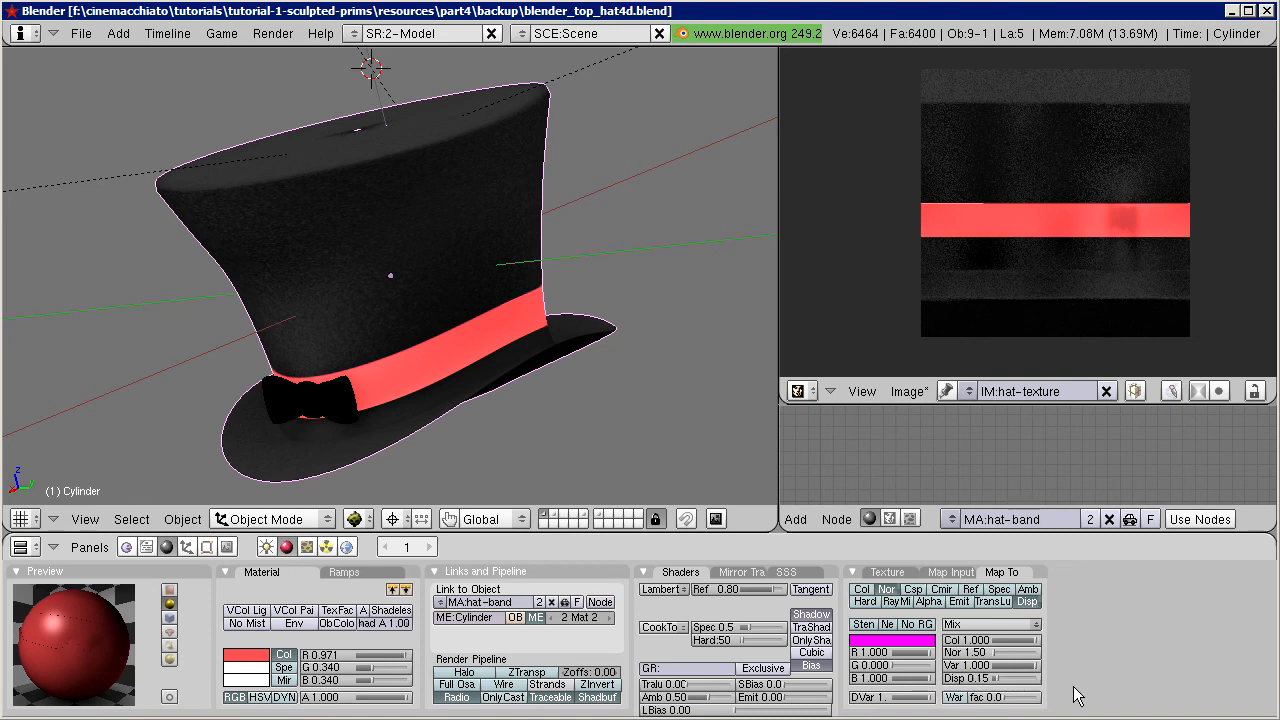
Step: Rebake the hat's Full Render pass with the revised bump settings and examine the band's edges up close
click(269, 35)
mouse_move(280, 98)
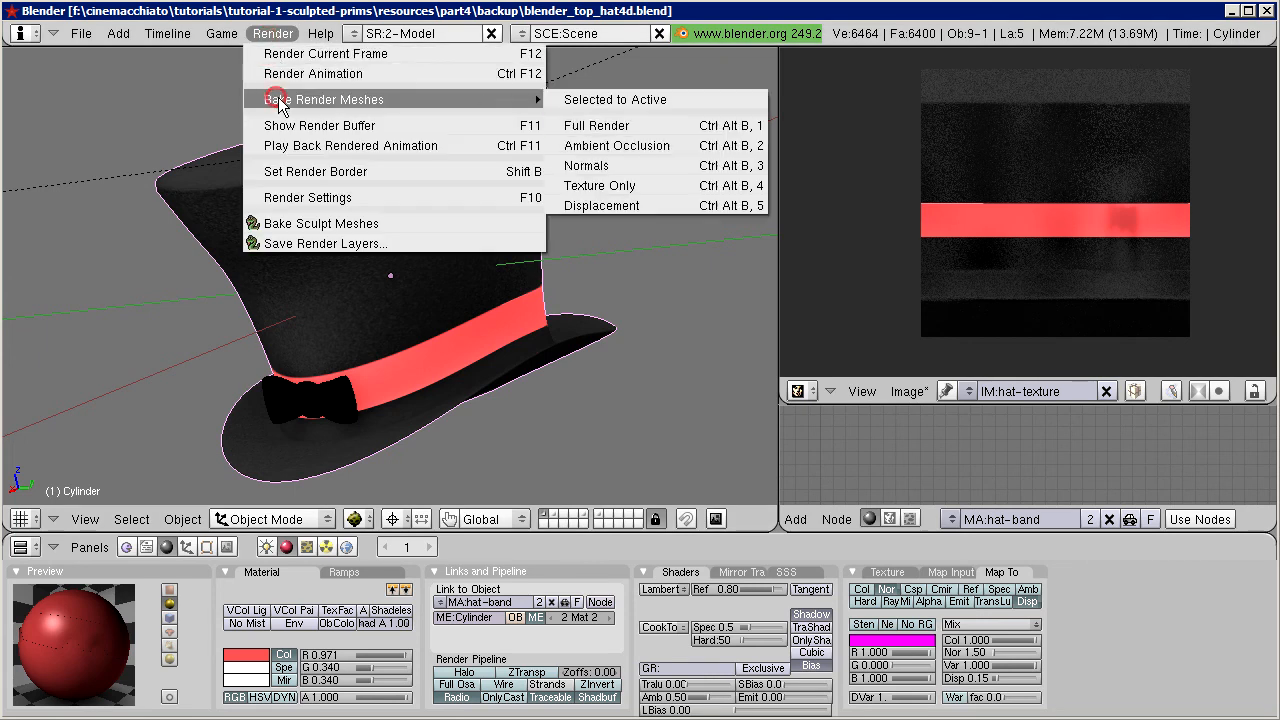
click(615, 124)
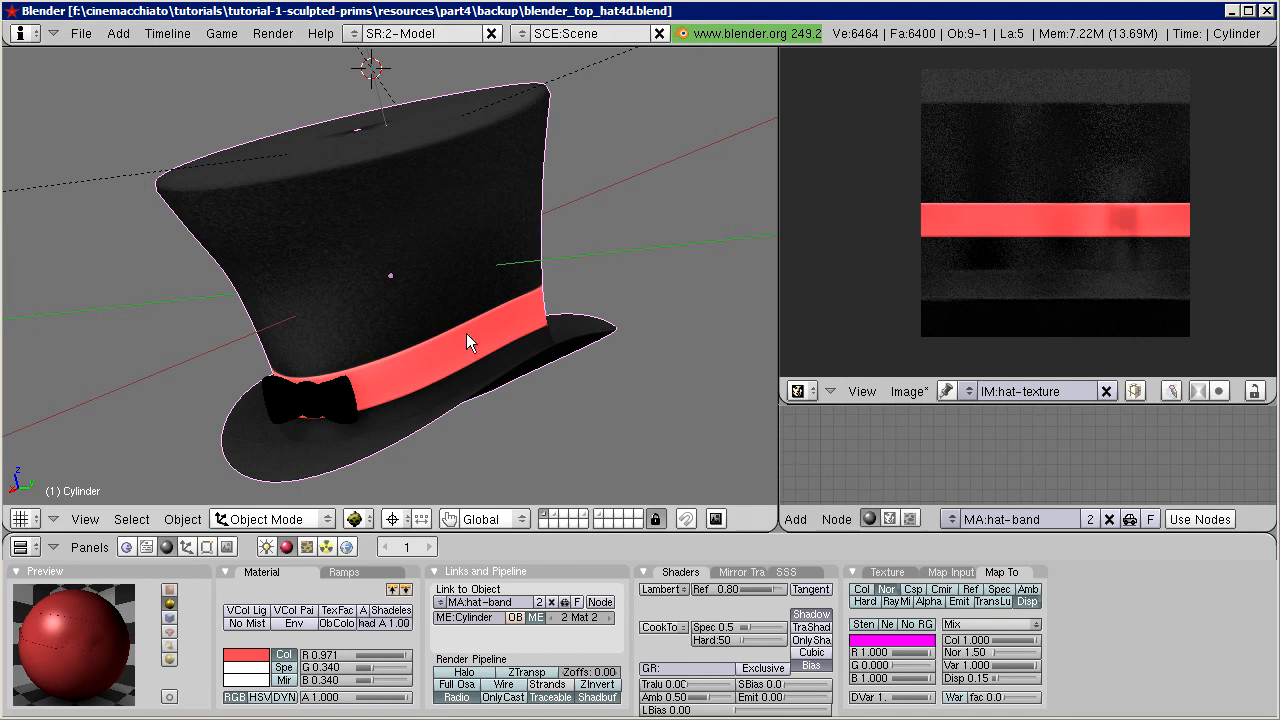
scroll(421, 377, up, 3)
middle_drag(474, 383, 645, 335)
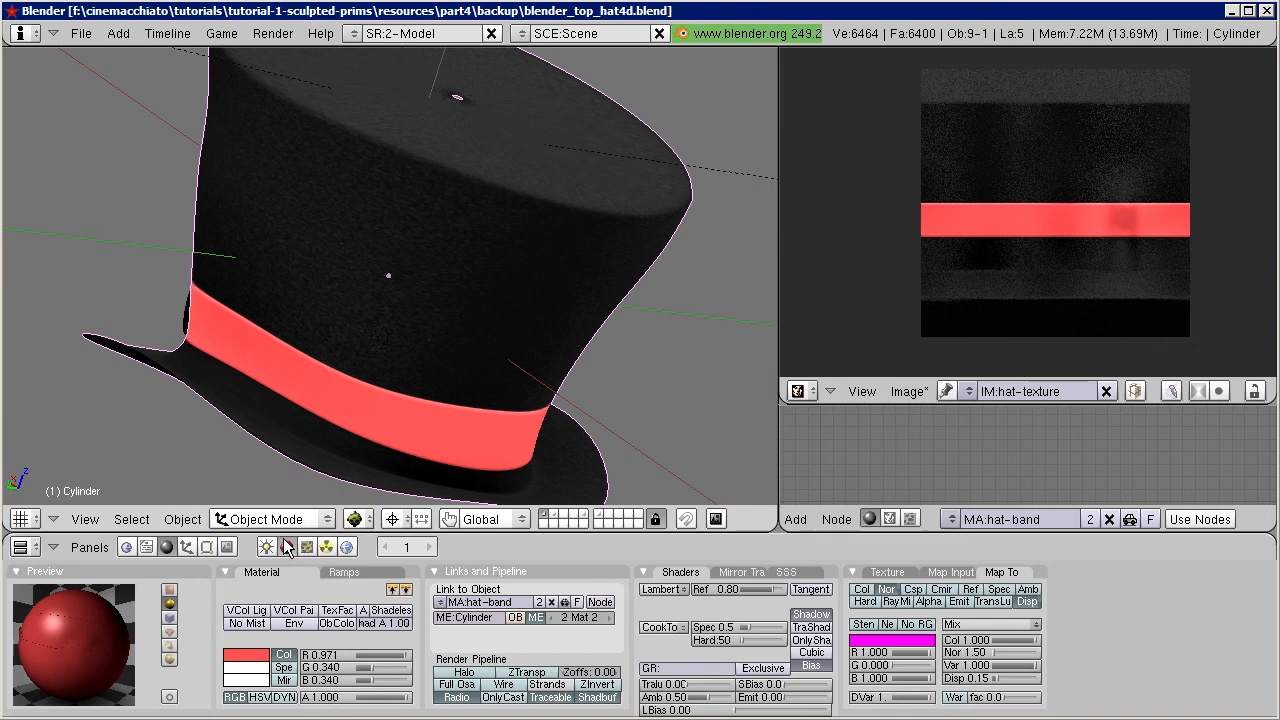
Step: Add a third texture to the hat-band material and name it silk
click(206, 547)
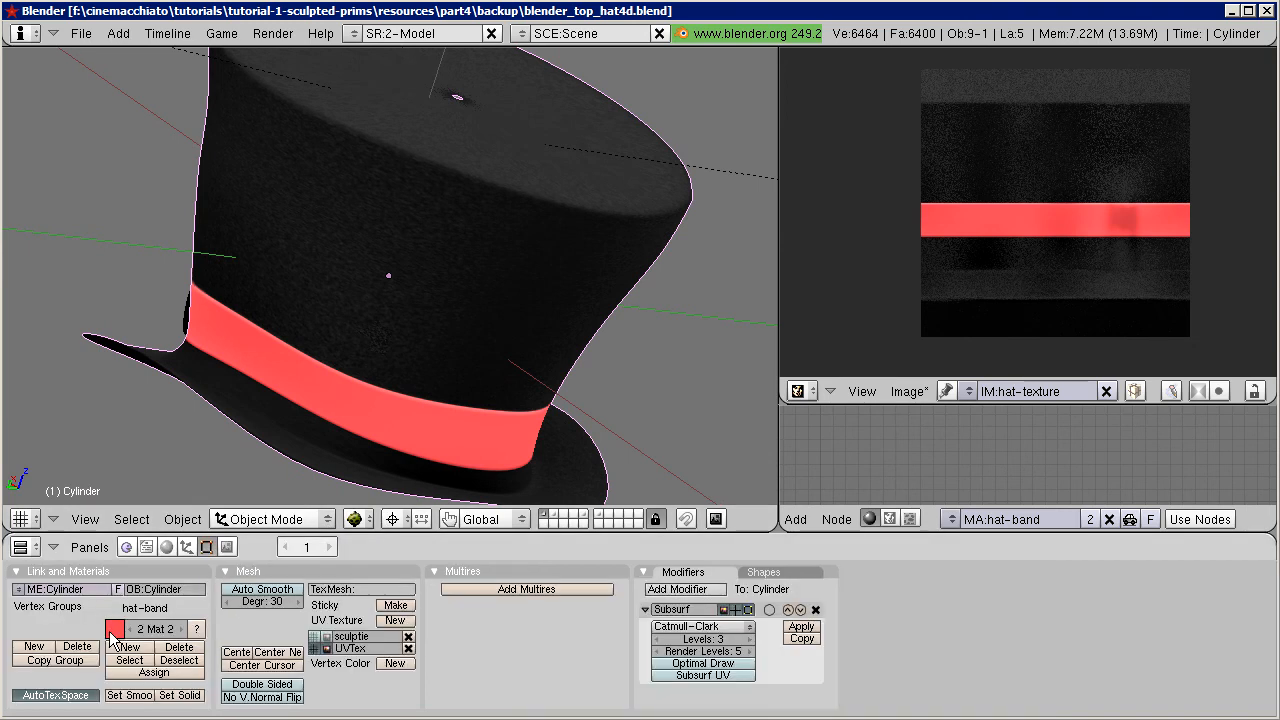
click(166, 547)
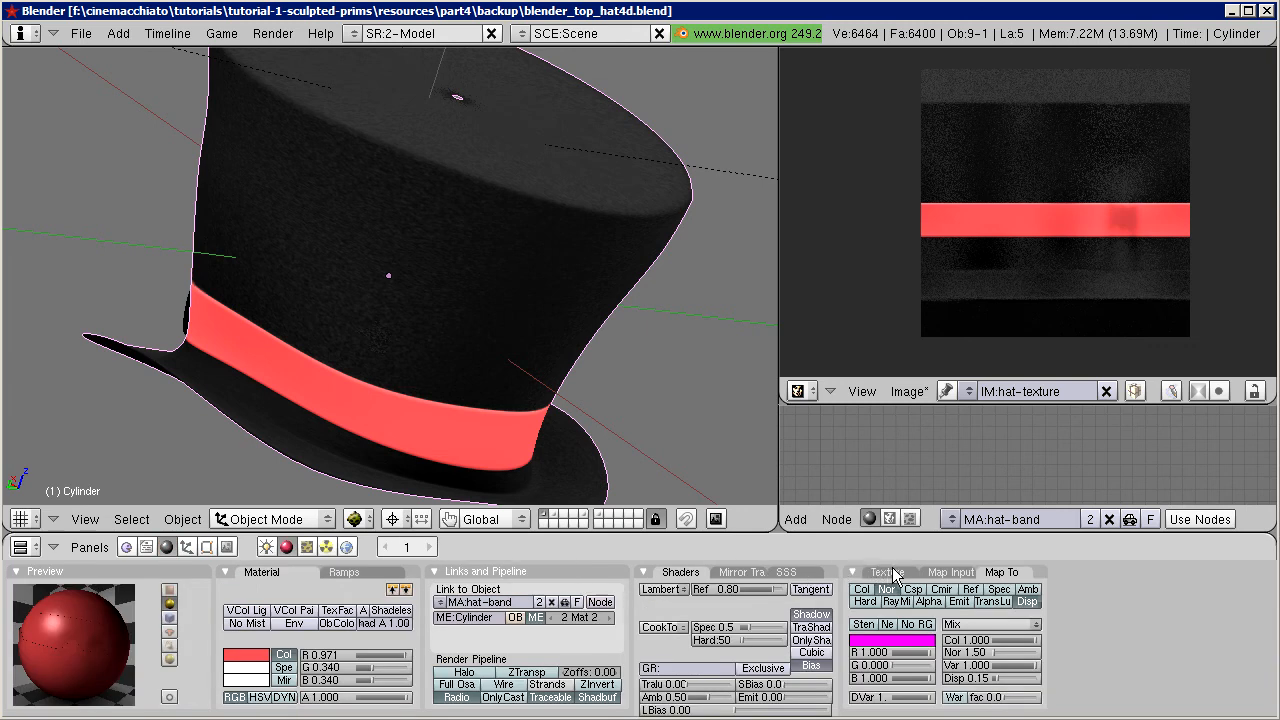
click(887, 573)
click(891, 612)
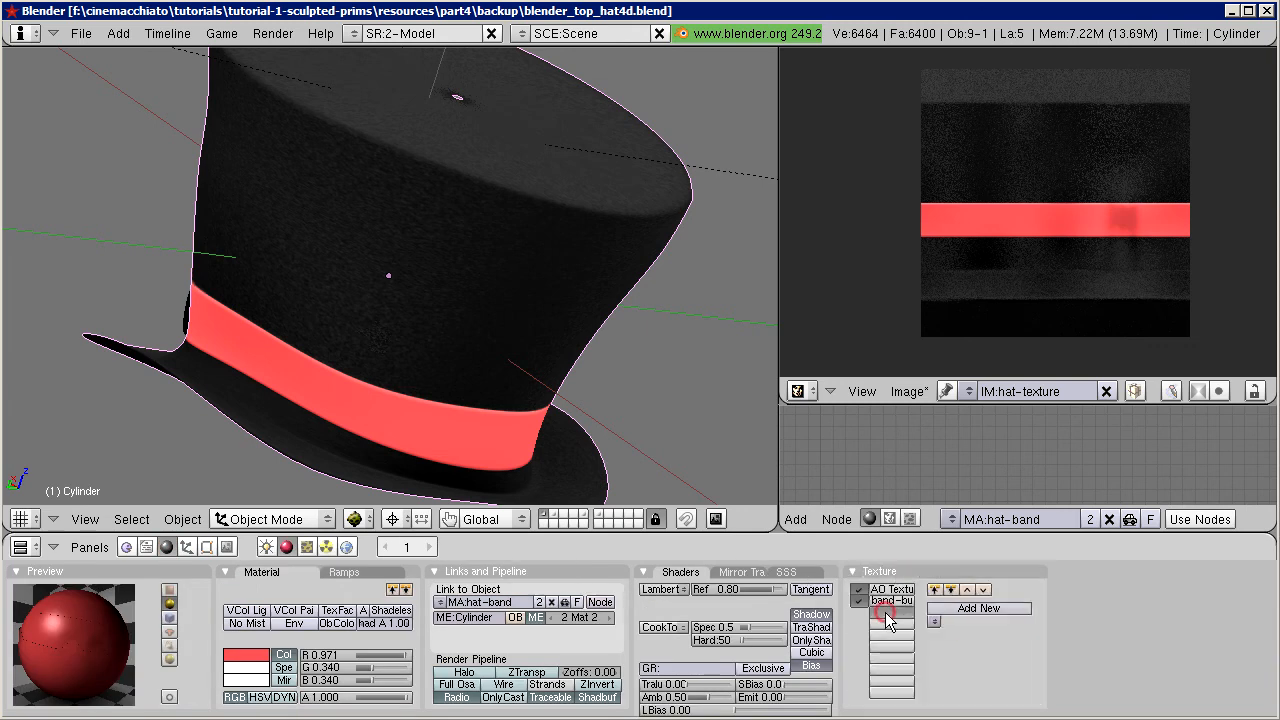
click(950, 610)
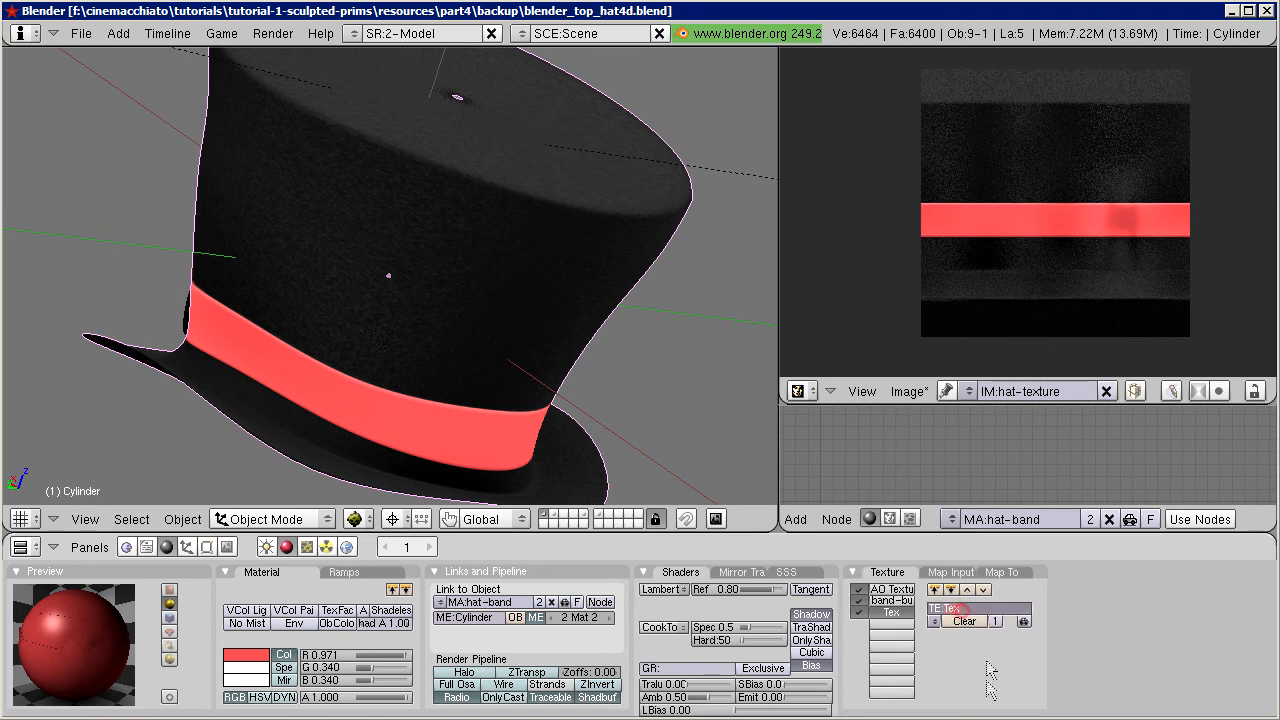
text(silk)
key(Return)
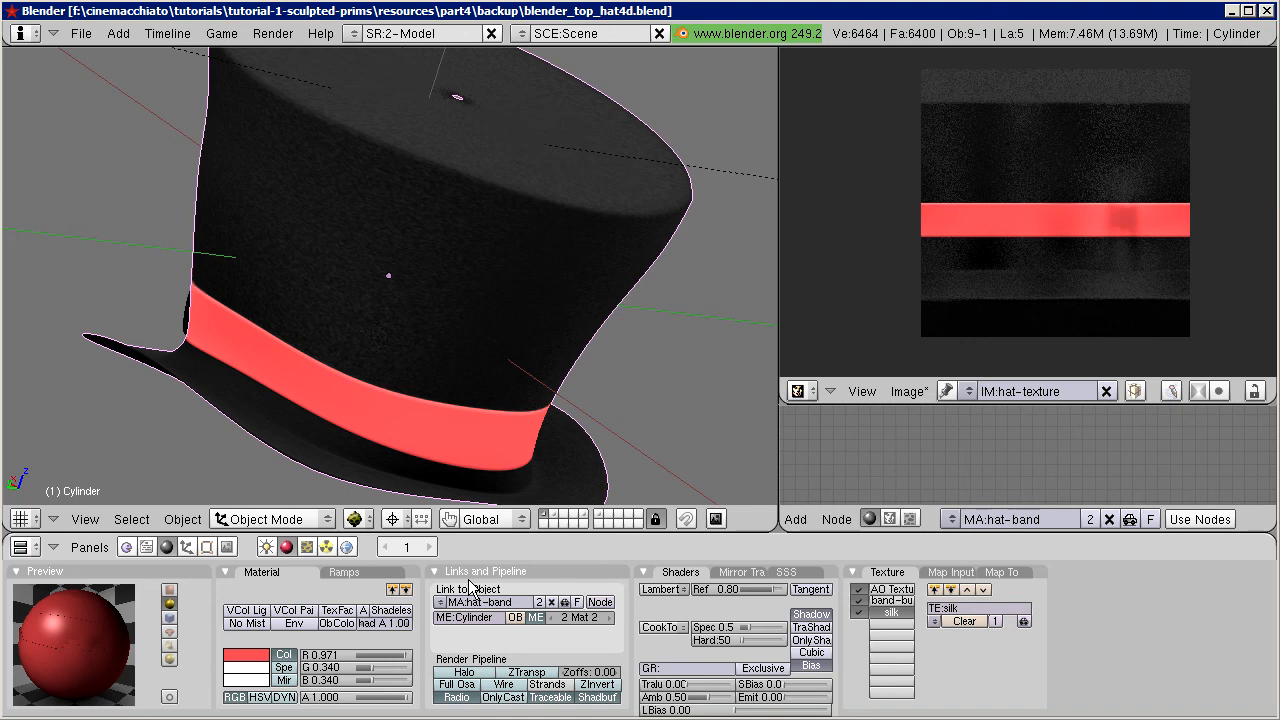
Step: Set the silk texture's type to Clouds
click(306, 547)
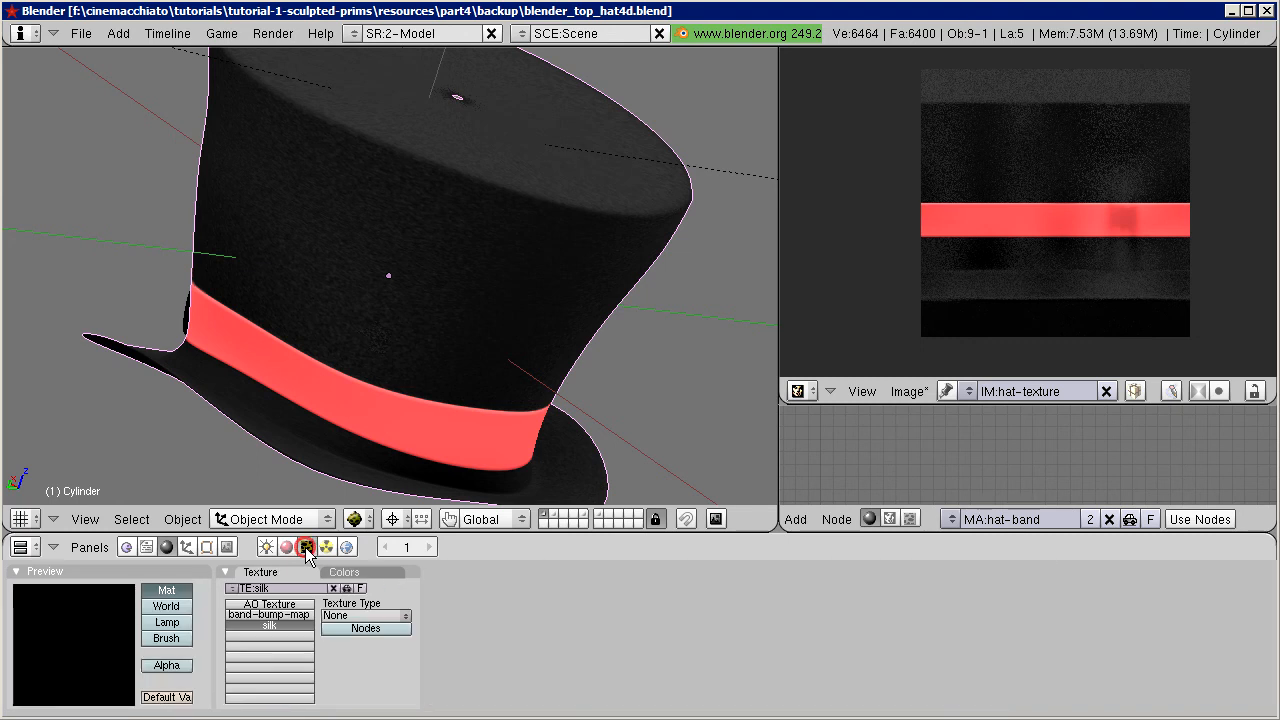
click(346, 615)
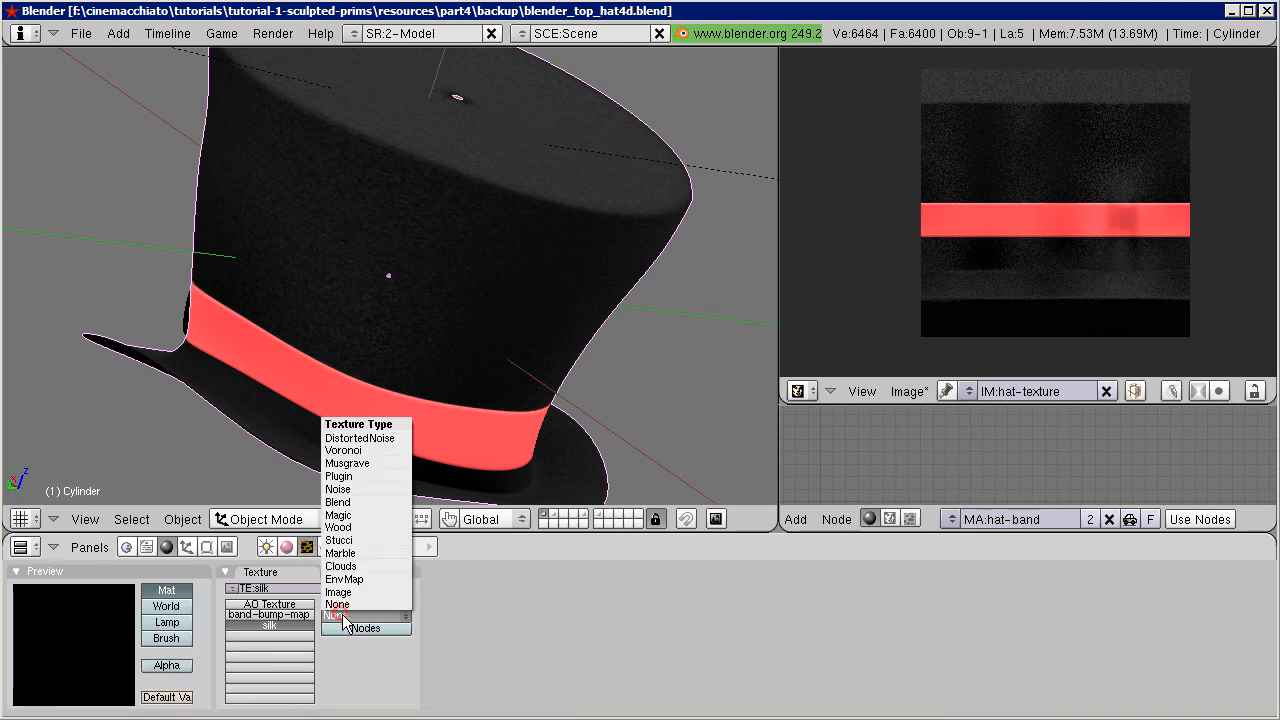
click(368, 566)
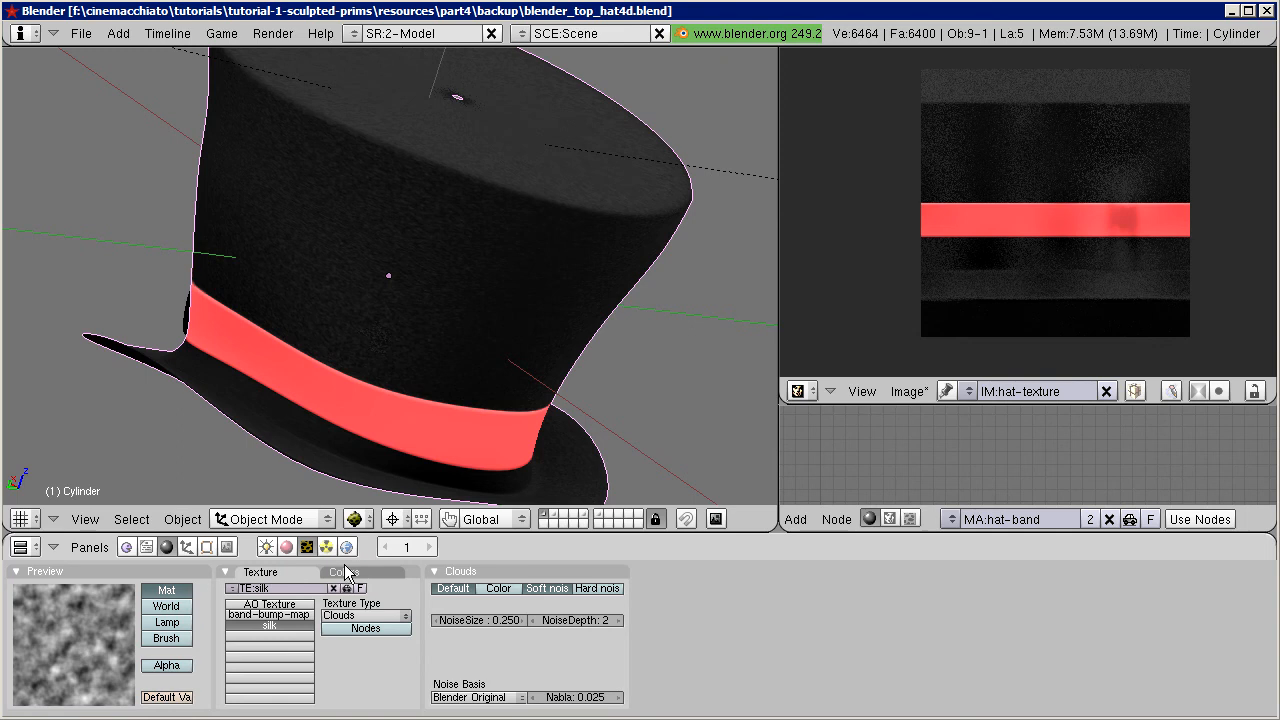
Step: Map the silk texture by UV coordinates using the UVTex layer and set its Y size to 10
click(286, 547)
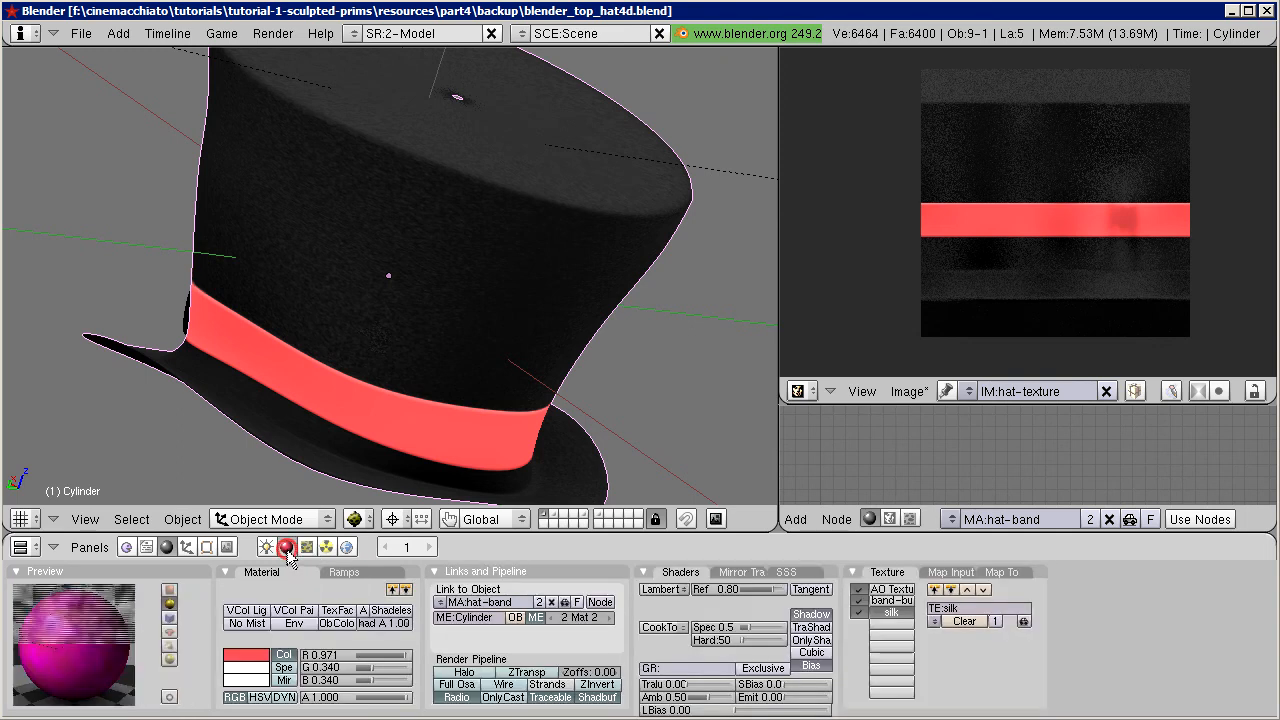
click(955, 573)
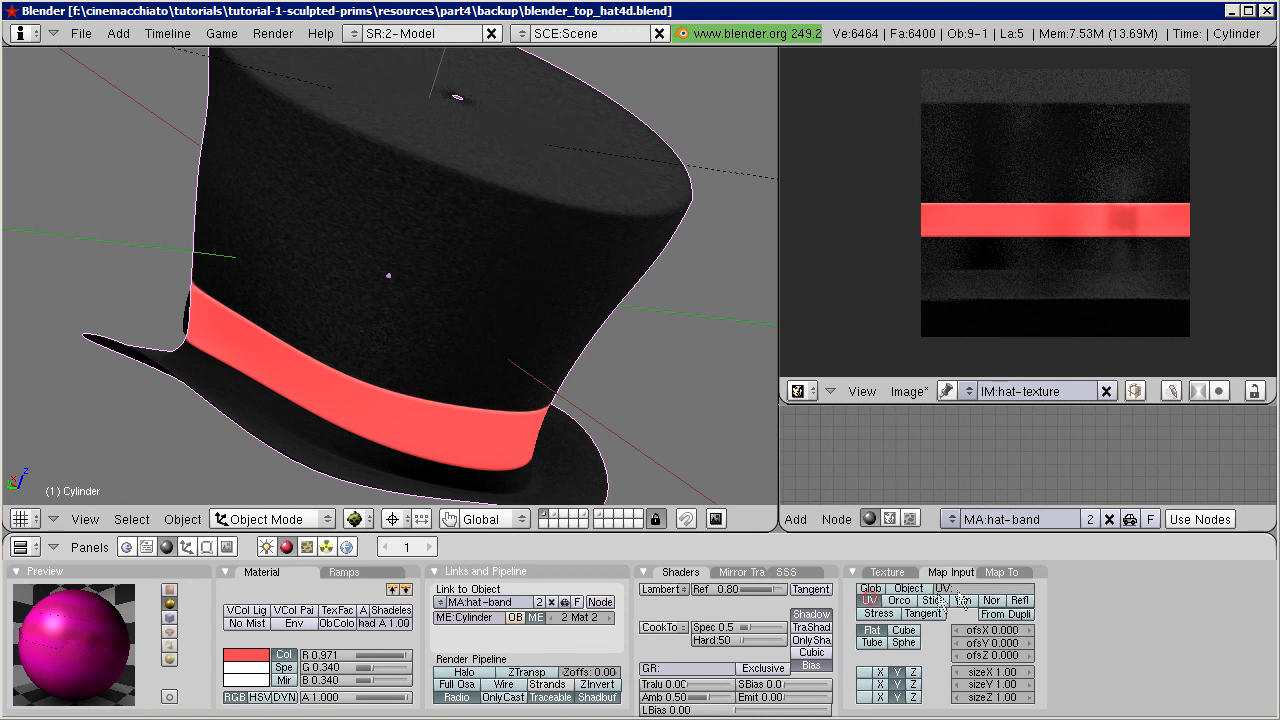
text(UVTex)
key(Return)
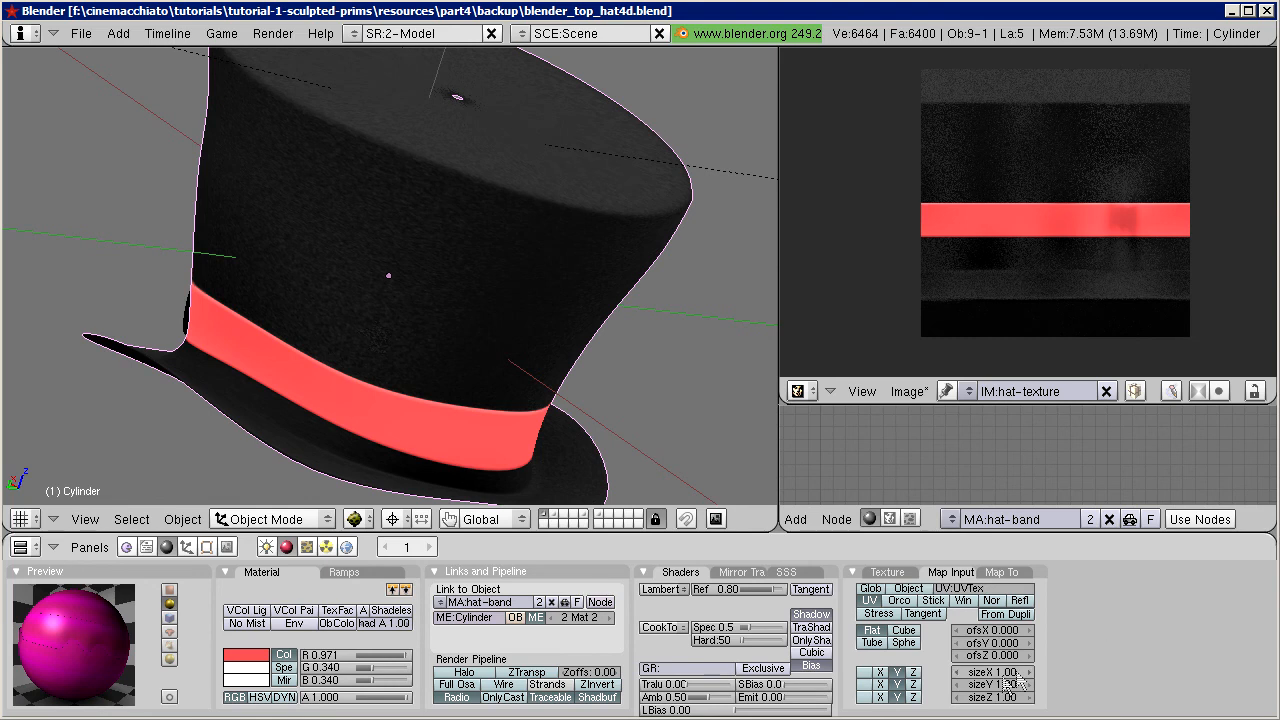
text(10)
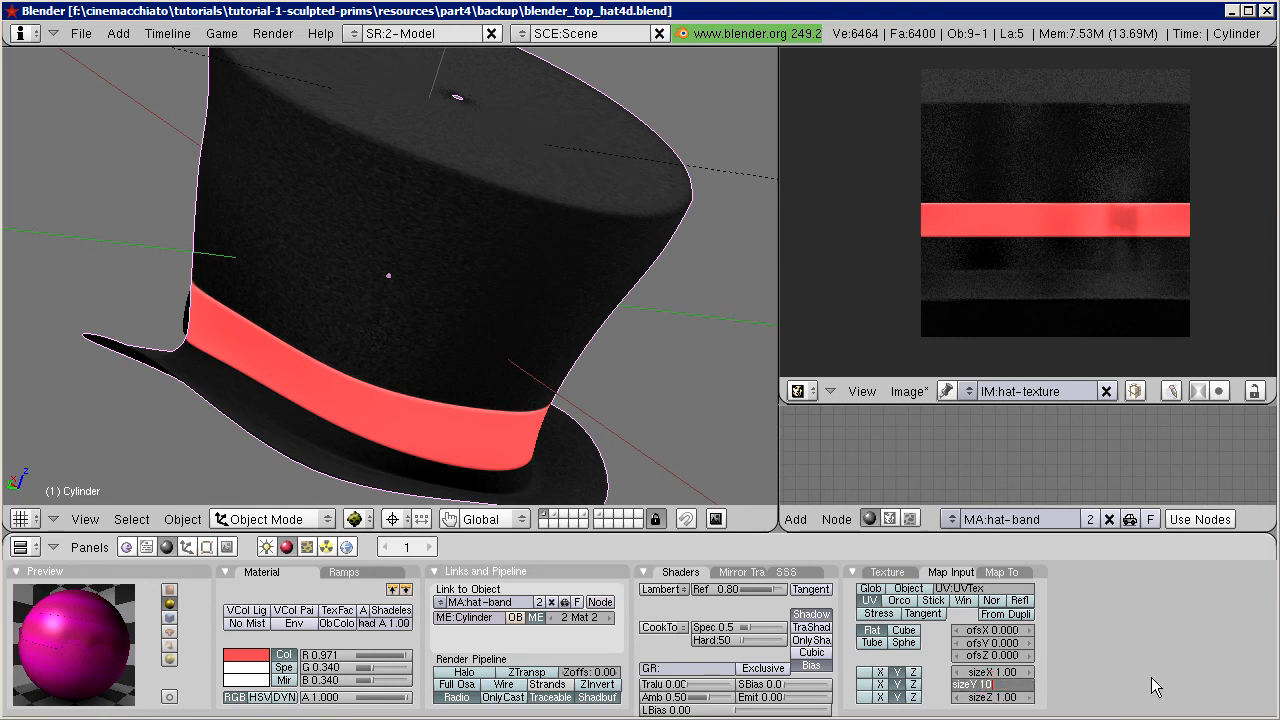
key(Return)
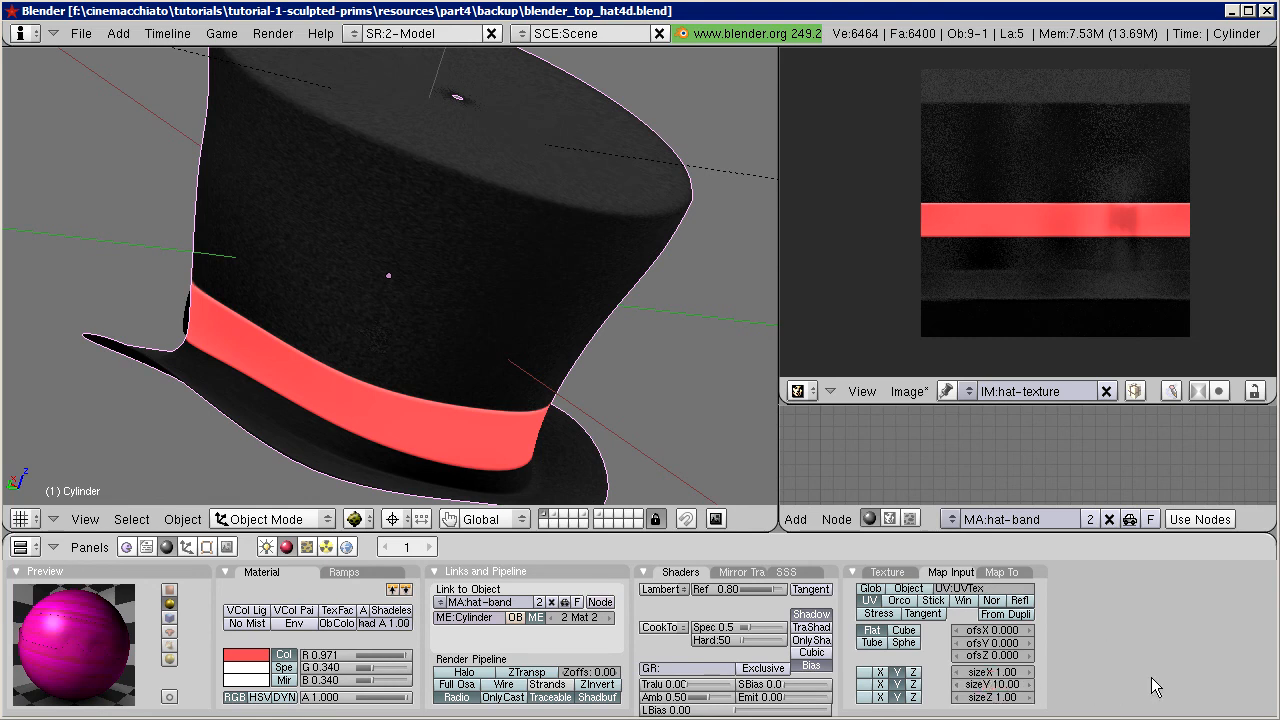
Step: Map the silk texture to the band's normals instead of its color, with a normal strength of 5
click(1001, 573)
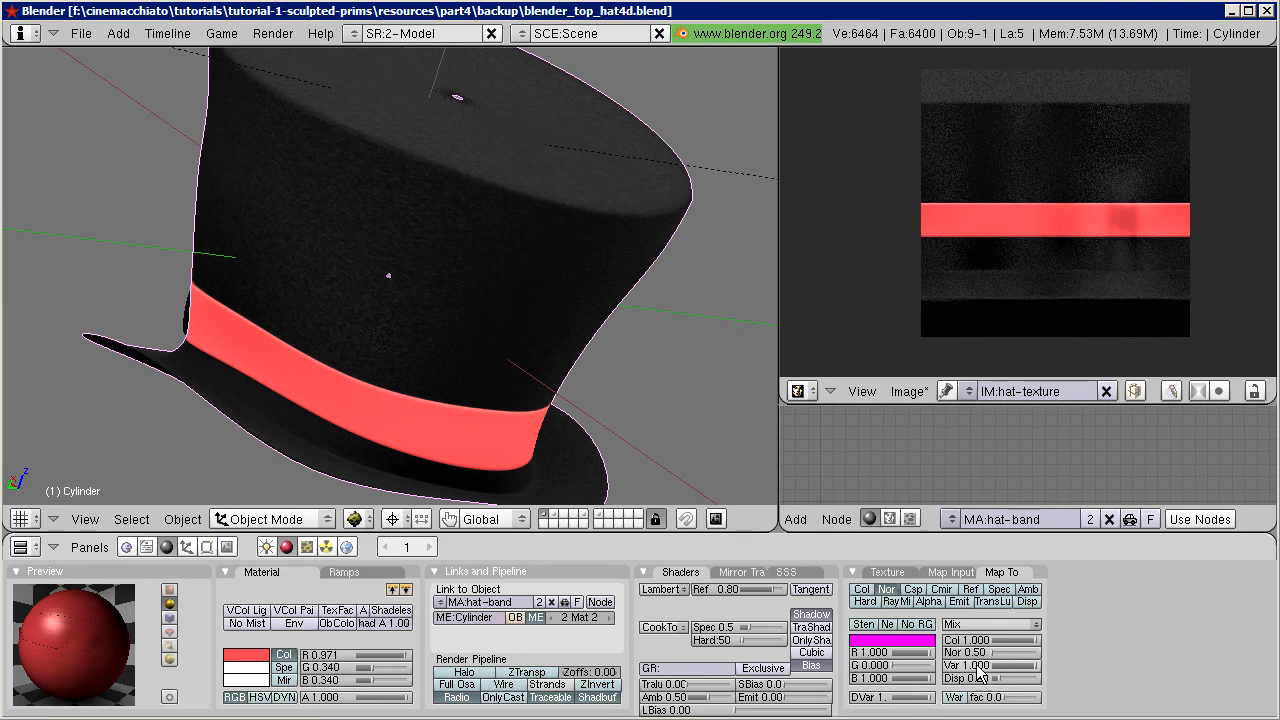
text(5)
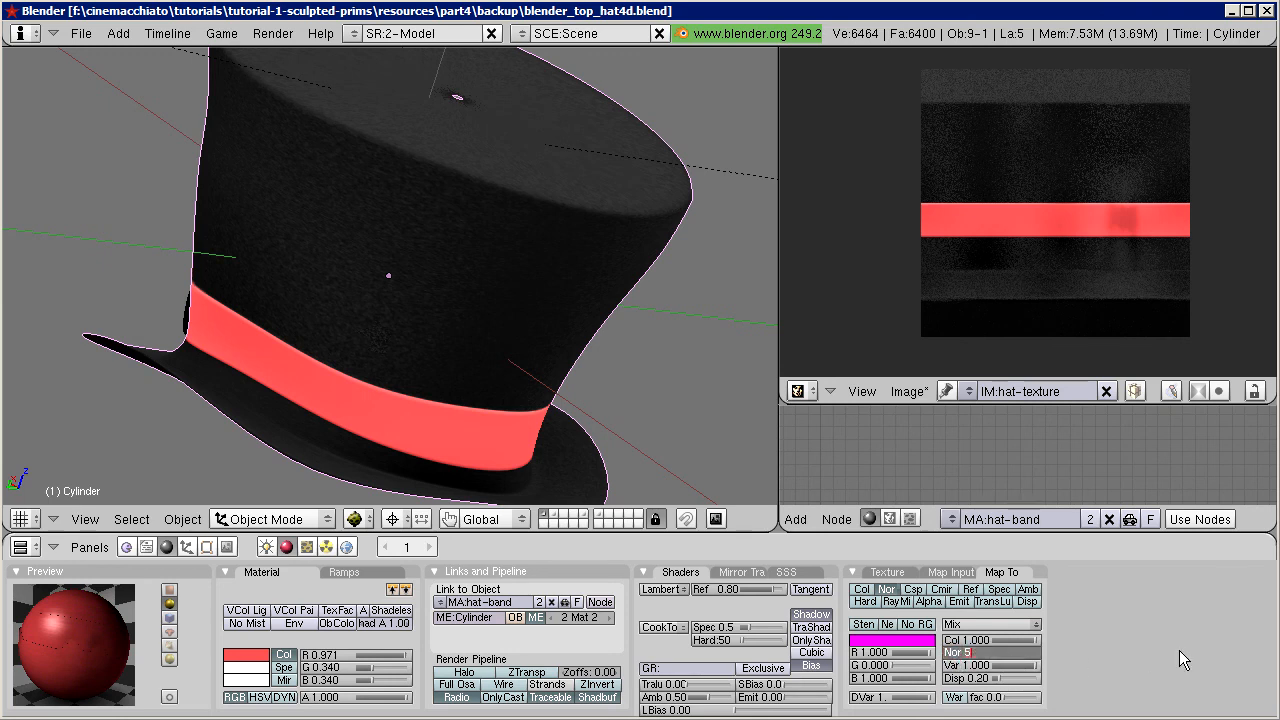
key(Return)
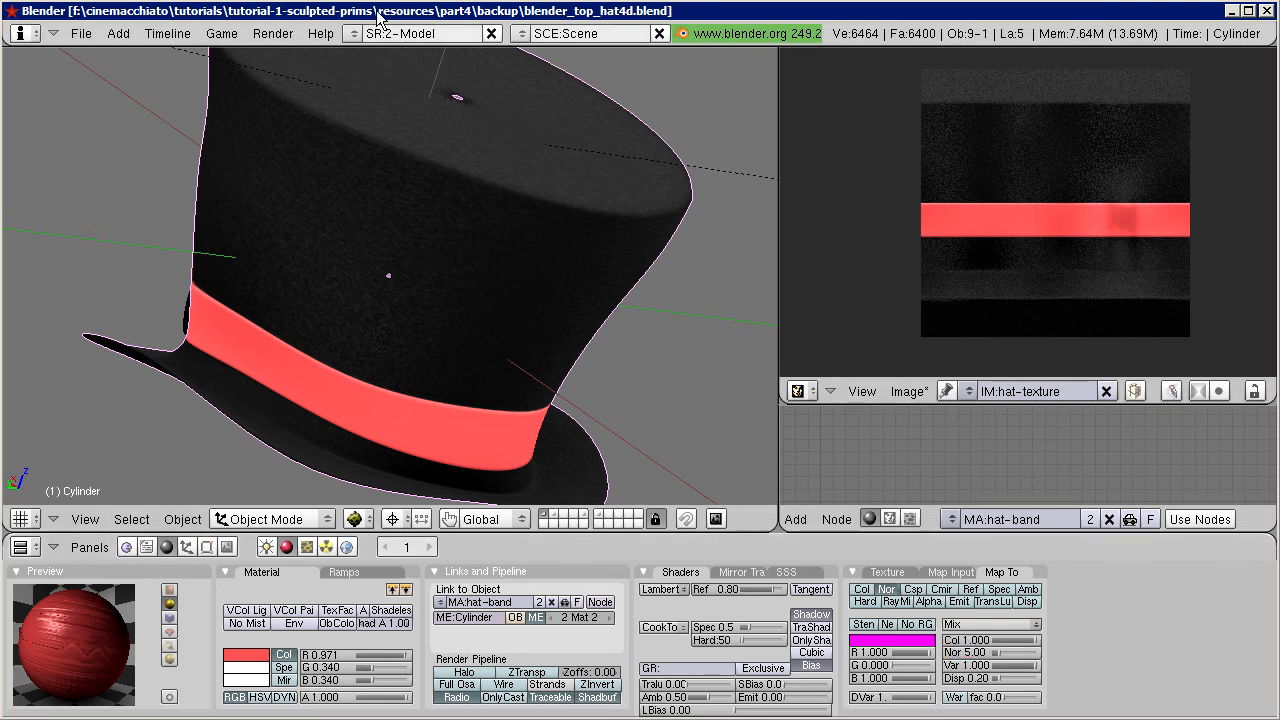
Step: Rebake the hat's meshes with Full Render to include the silk texture and inspect the band up close
click(271, 34)
click(273, 100)
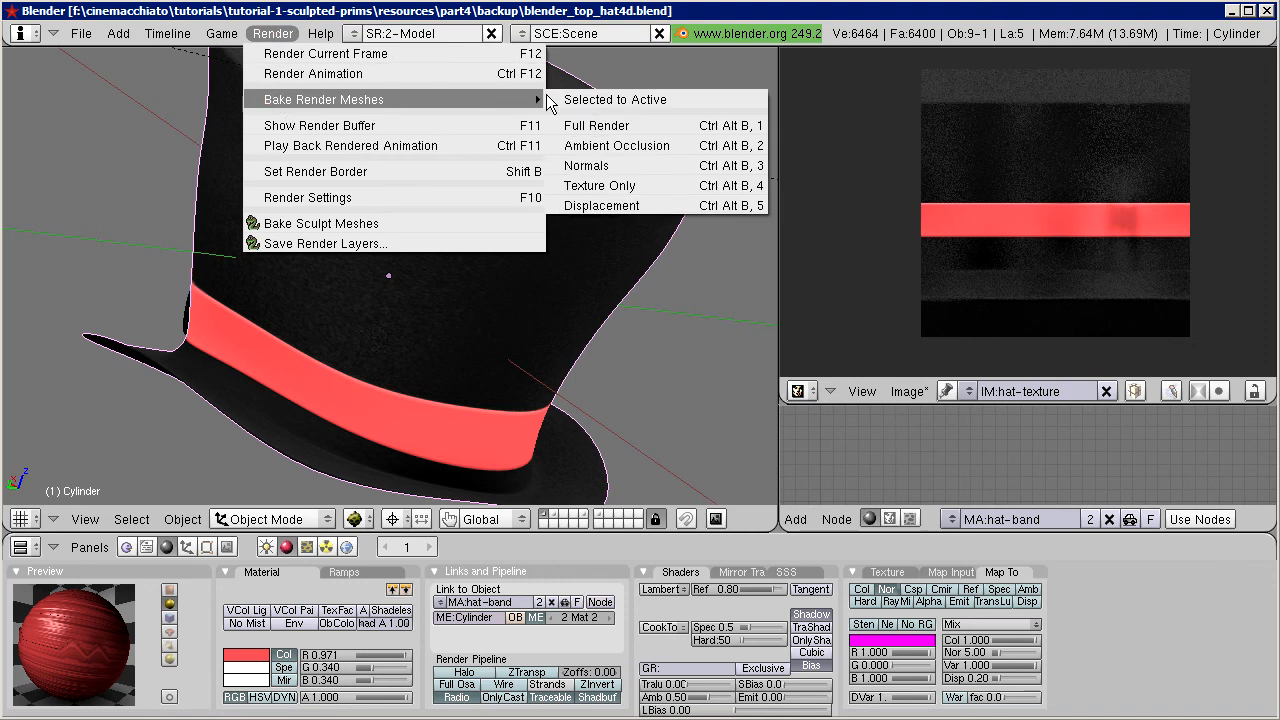
click(632, 128)
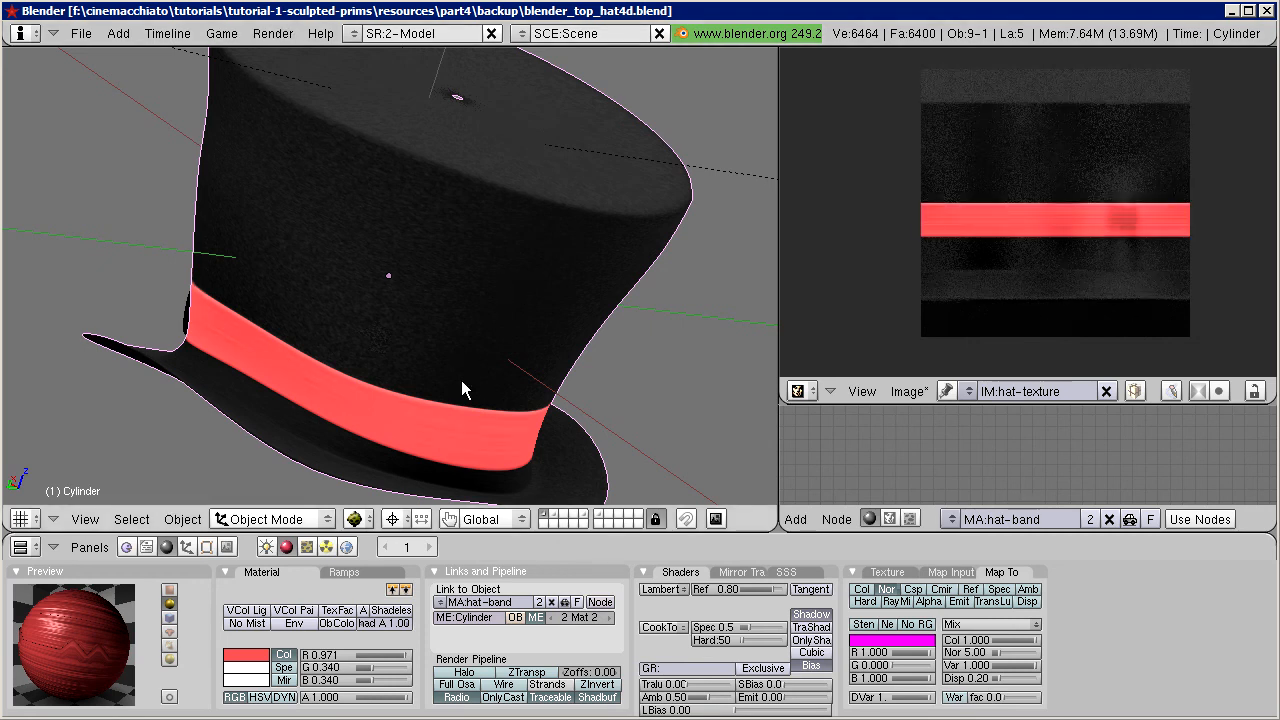
scroll(472, 355, up, 3)
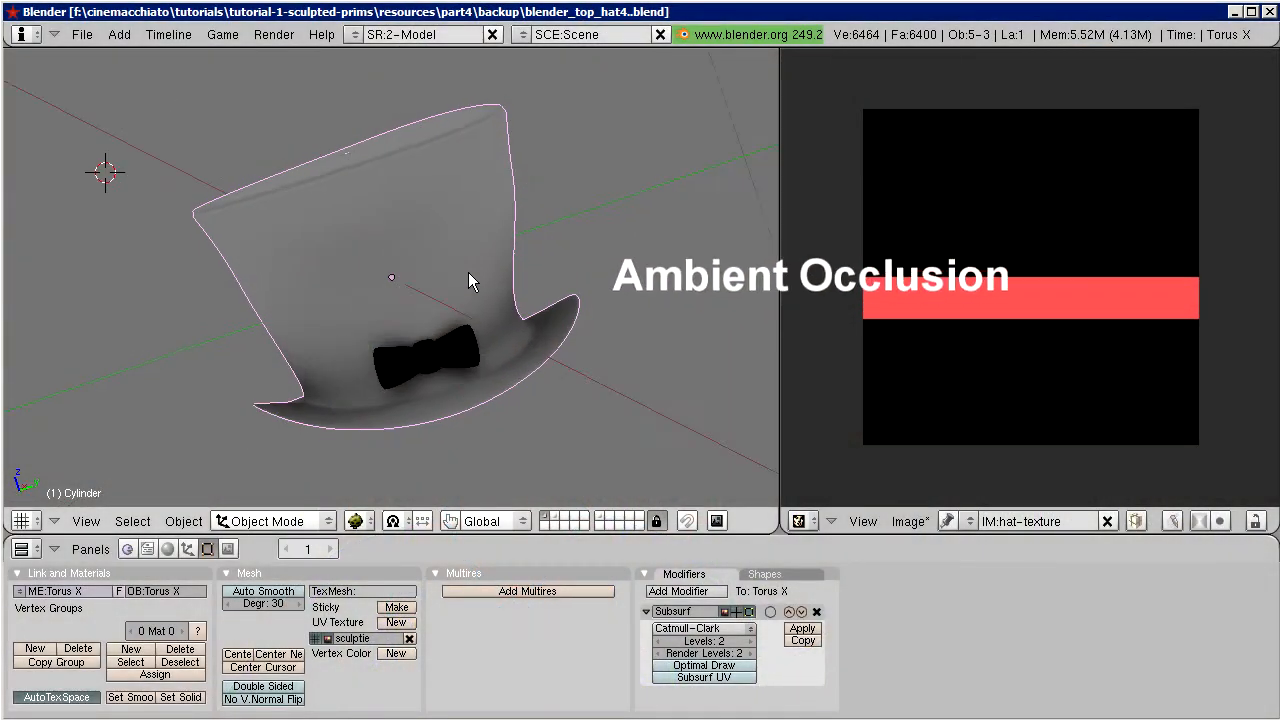
middle_drag(468, 272, 329, 352)
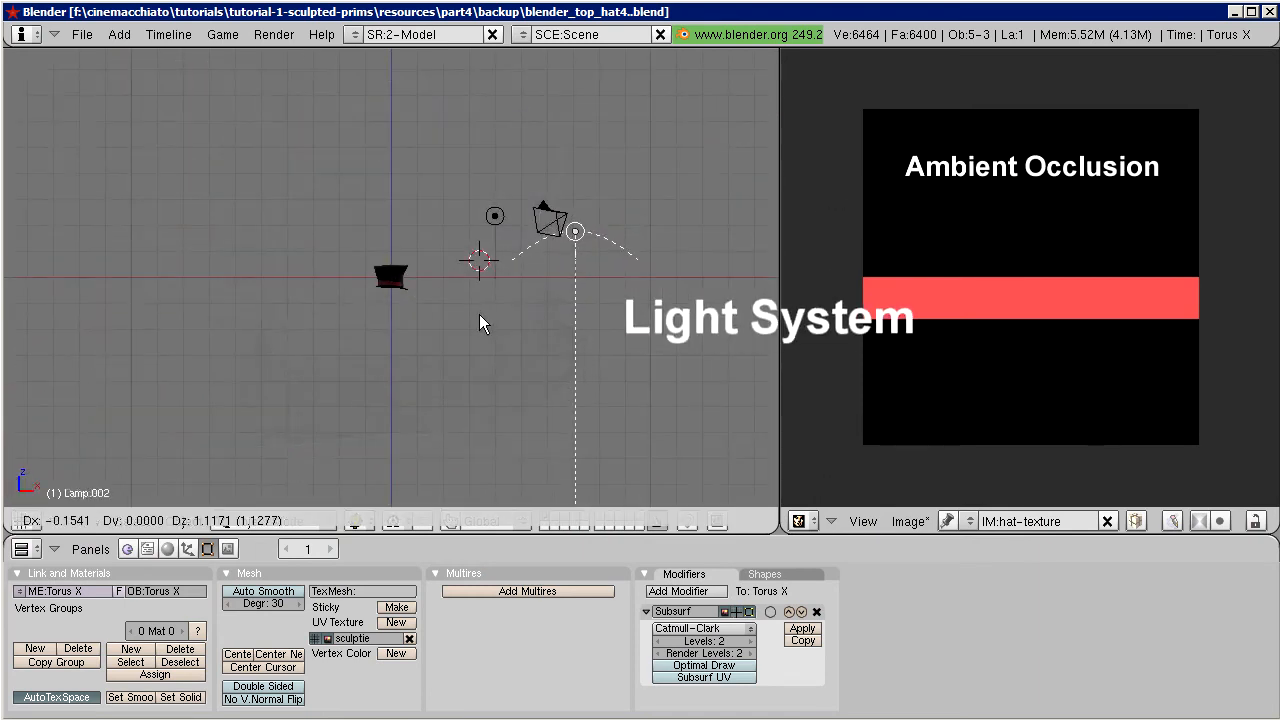
click(479, 314)
middle_drag(449, 380, 417, 258)
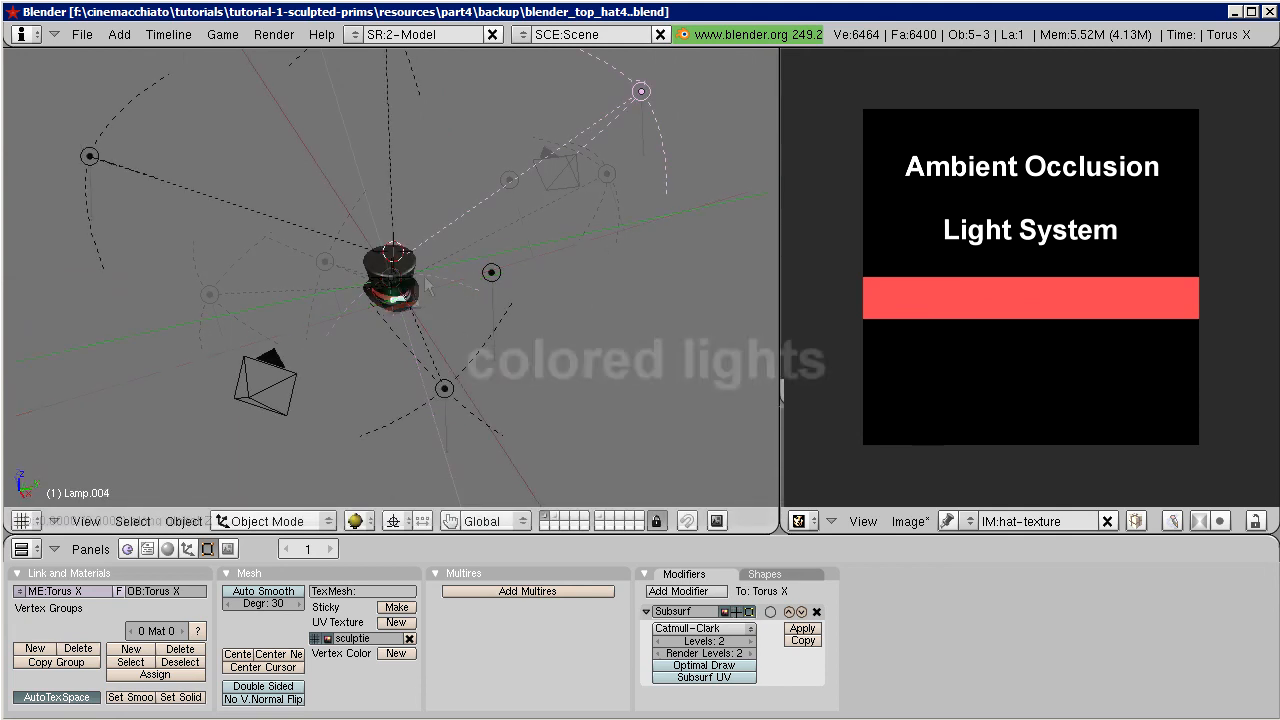